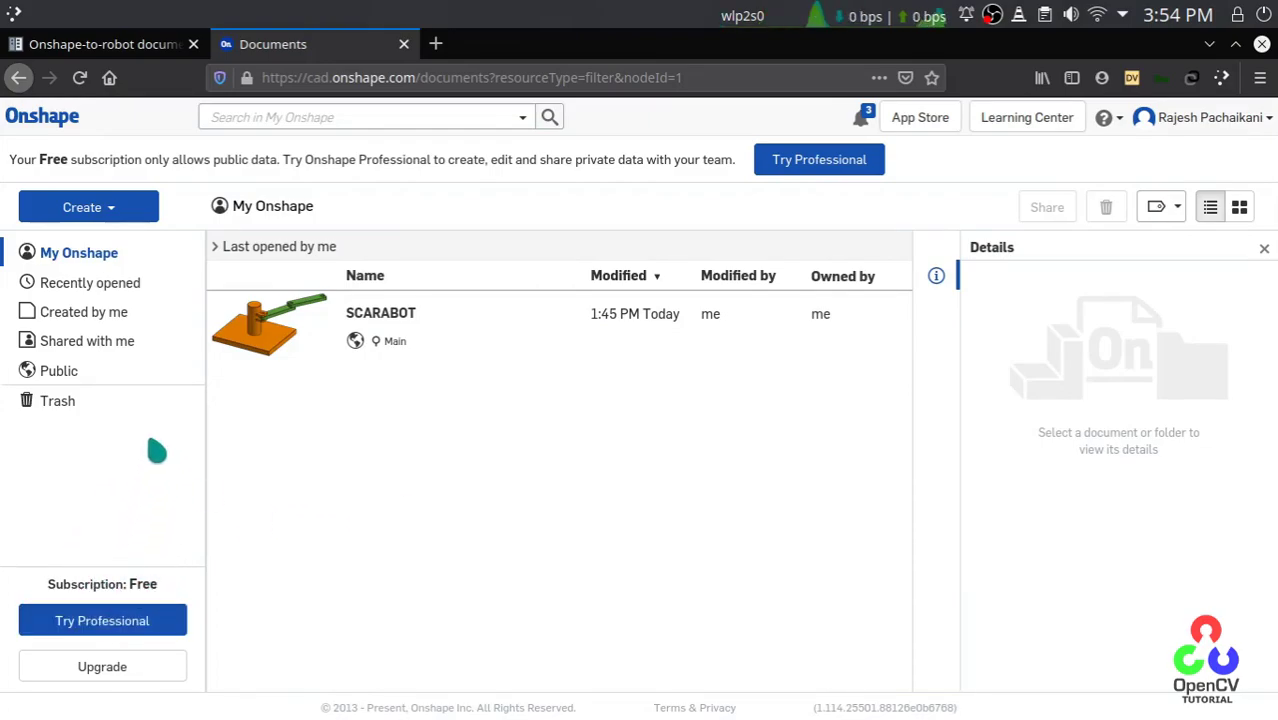
Step: Open the SCARABOT document and inspect the dof_joint1 and dof_joint2 mates that connect the arm parts in its assembly
click(400, 322)
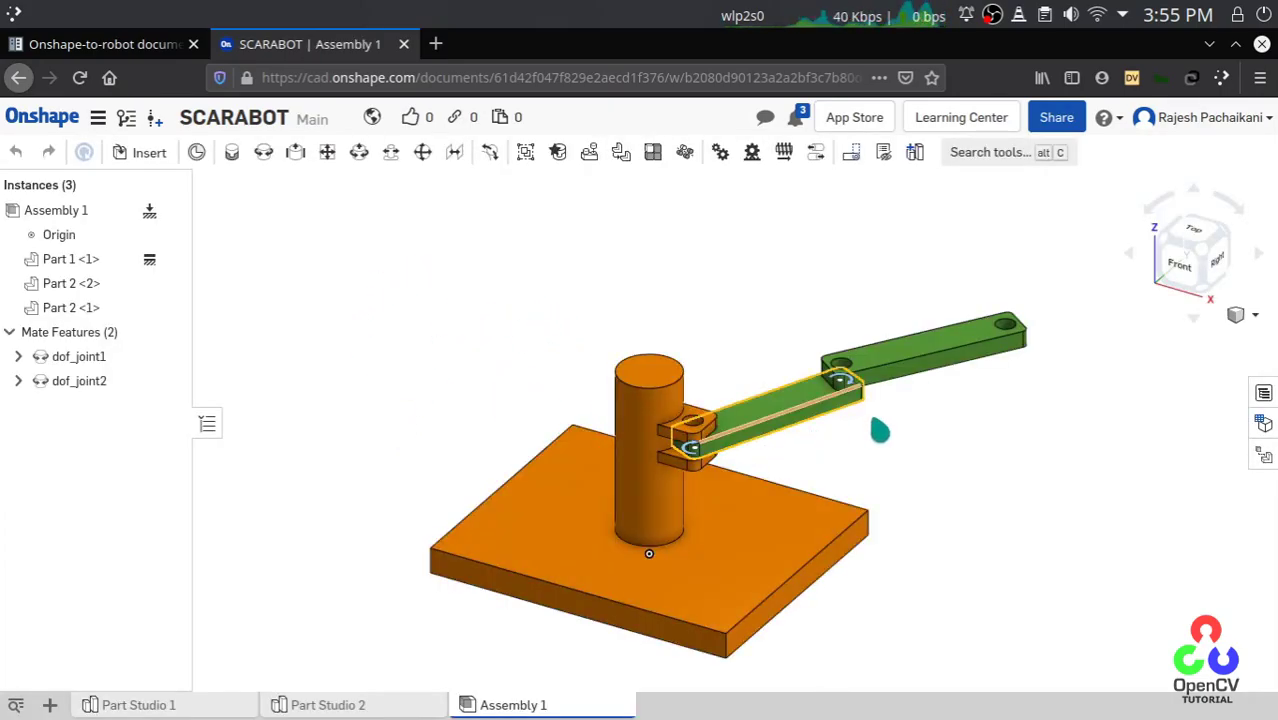
click(804, 426)
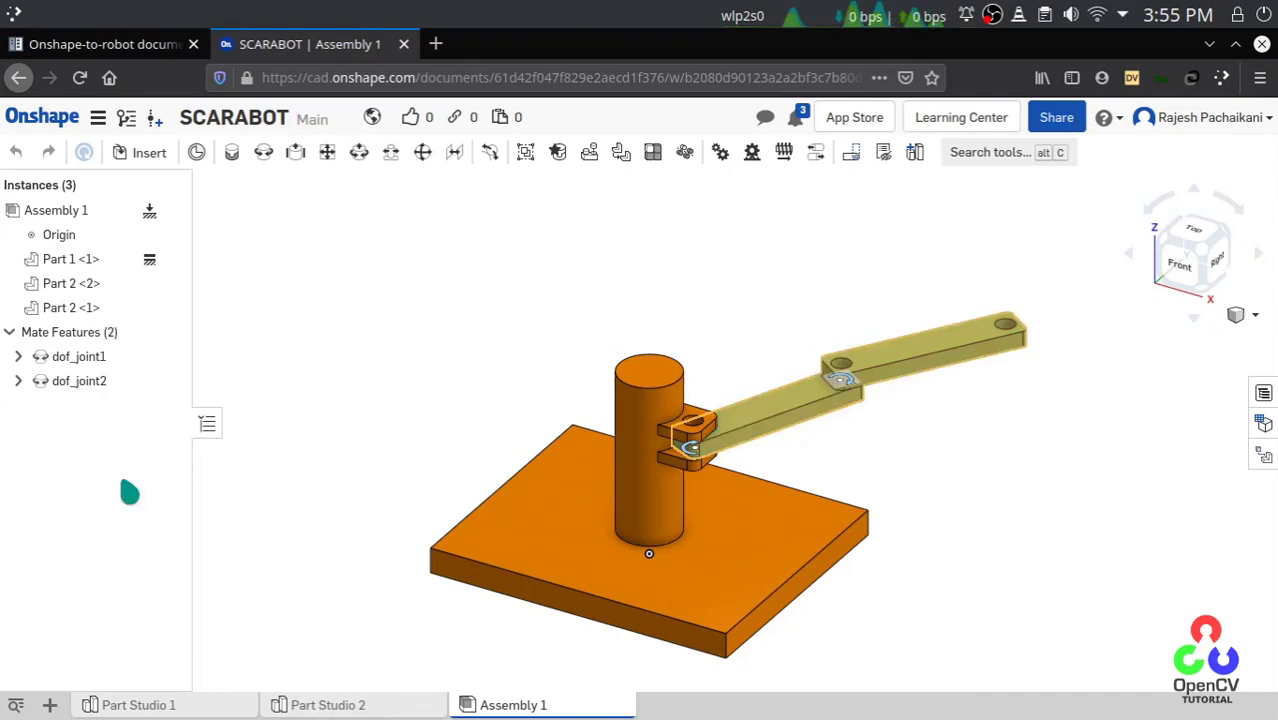
click(82, 404)
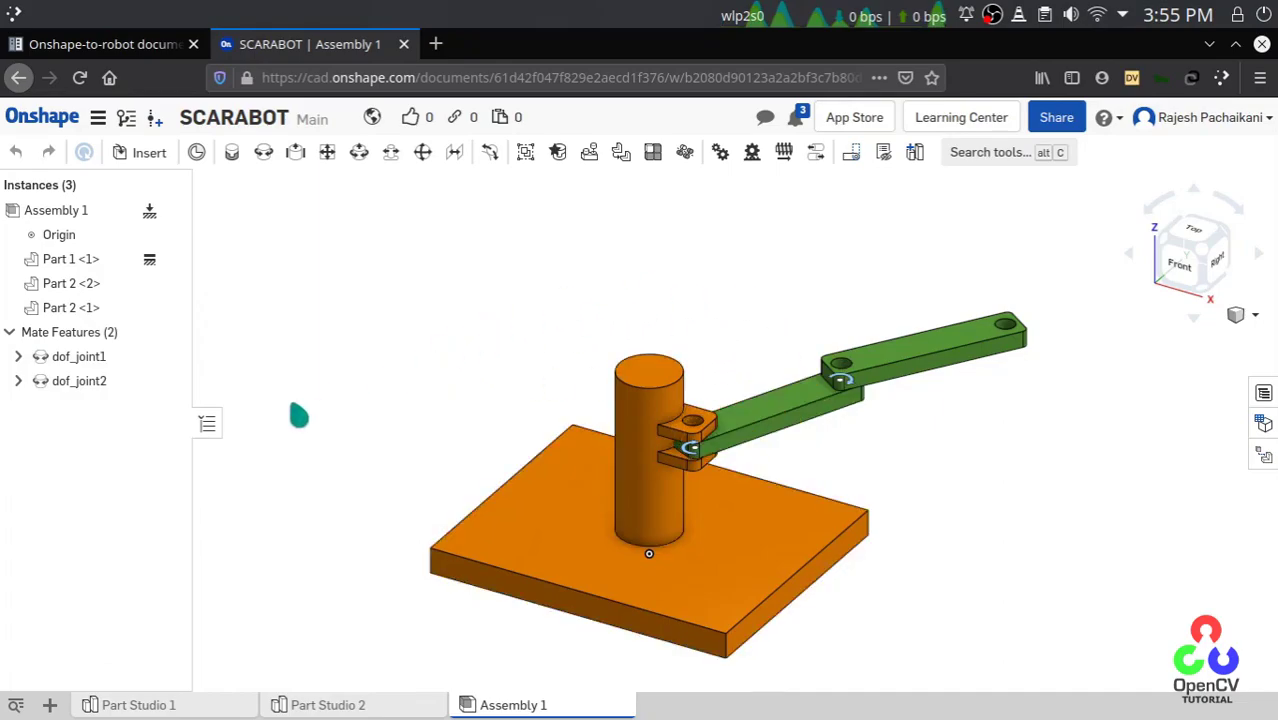
click(17, 357)
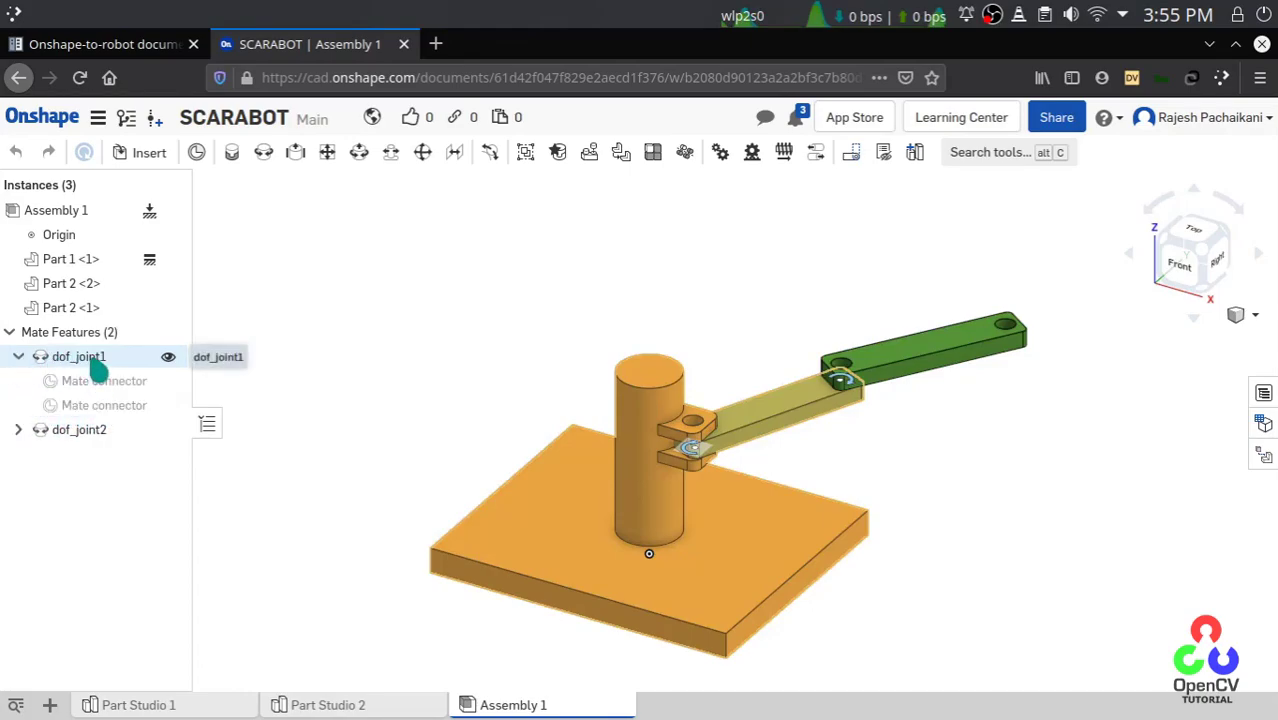
click(18, 357)
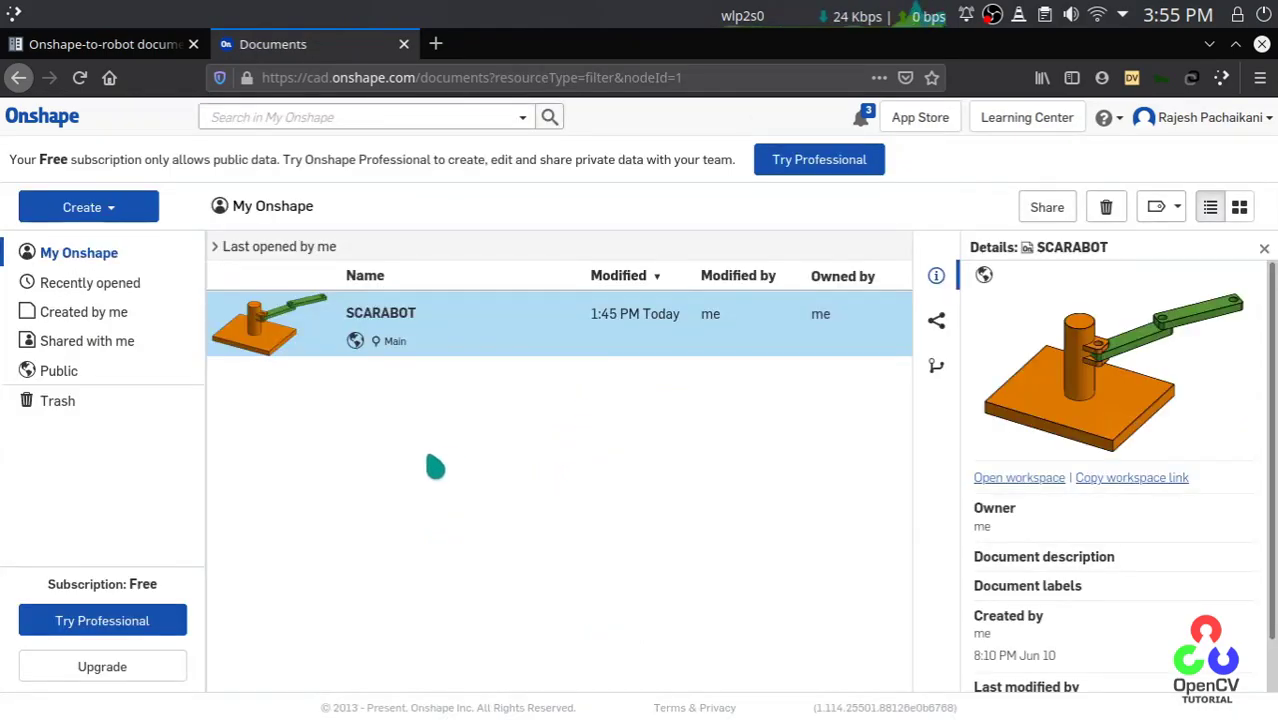
click(371, 437)
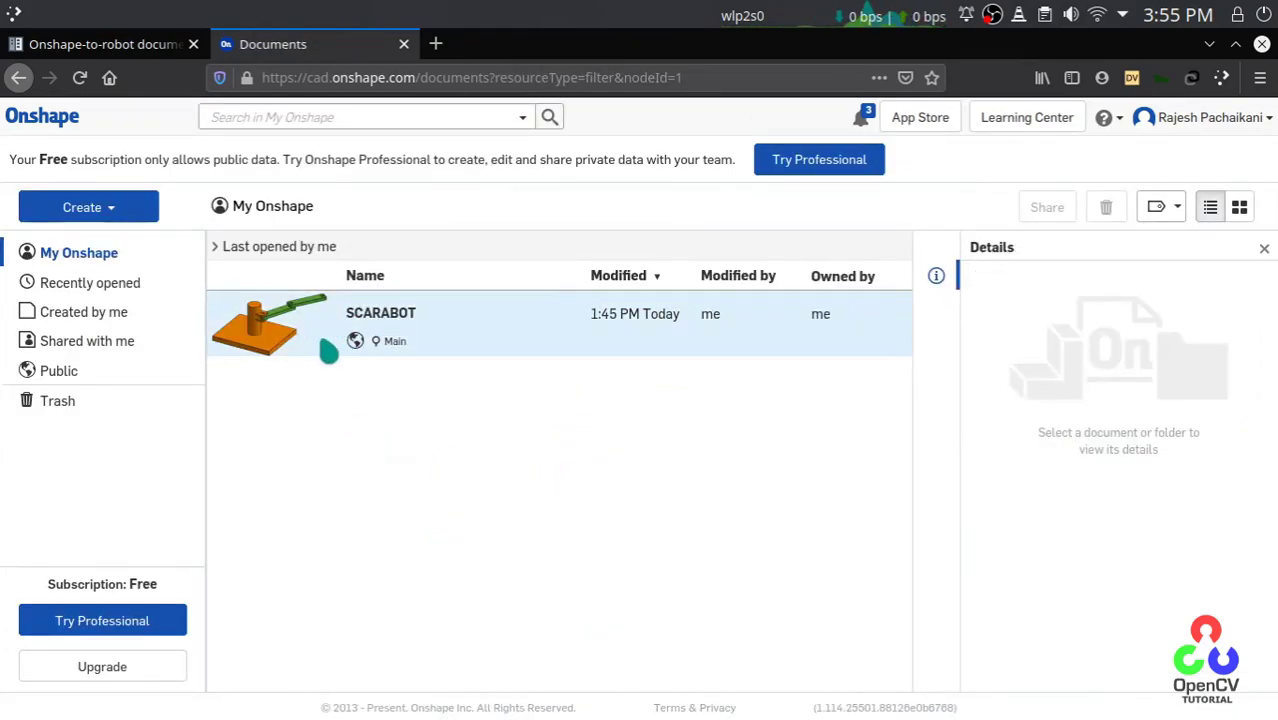
Step: Create a new public document named URDF_TUTORIAL
click(112, 214)
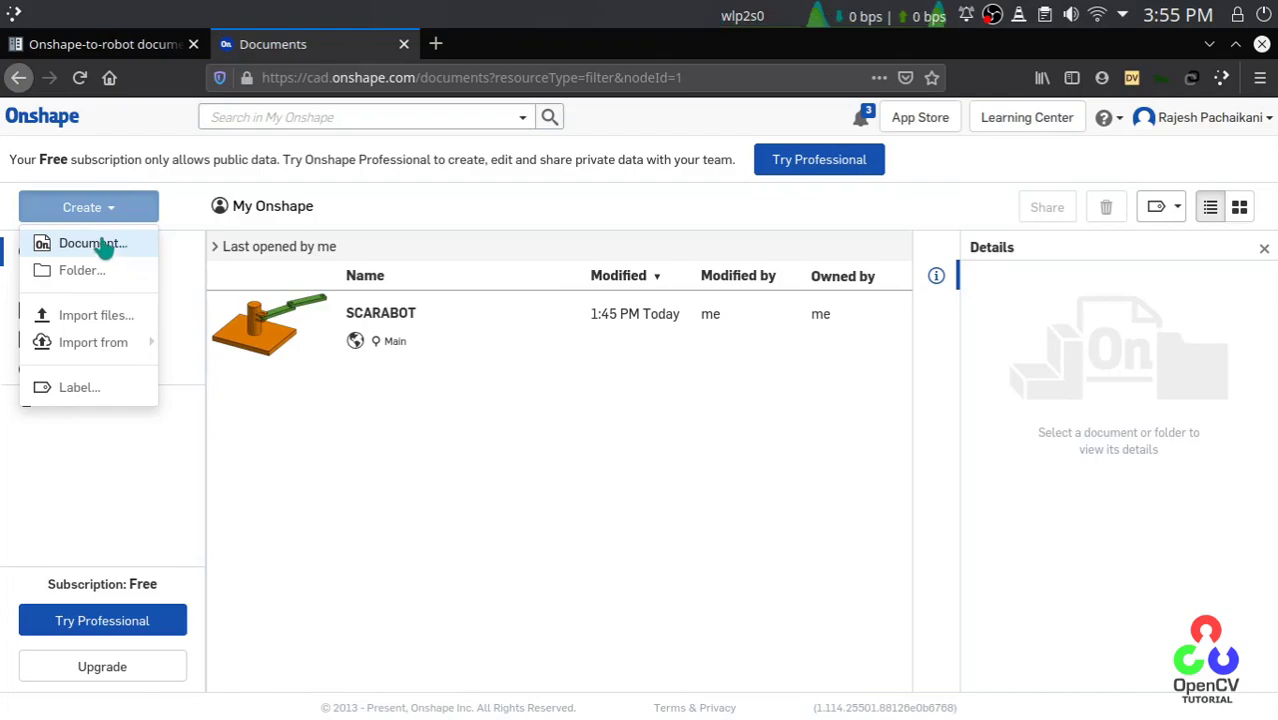
click(88, 248)
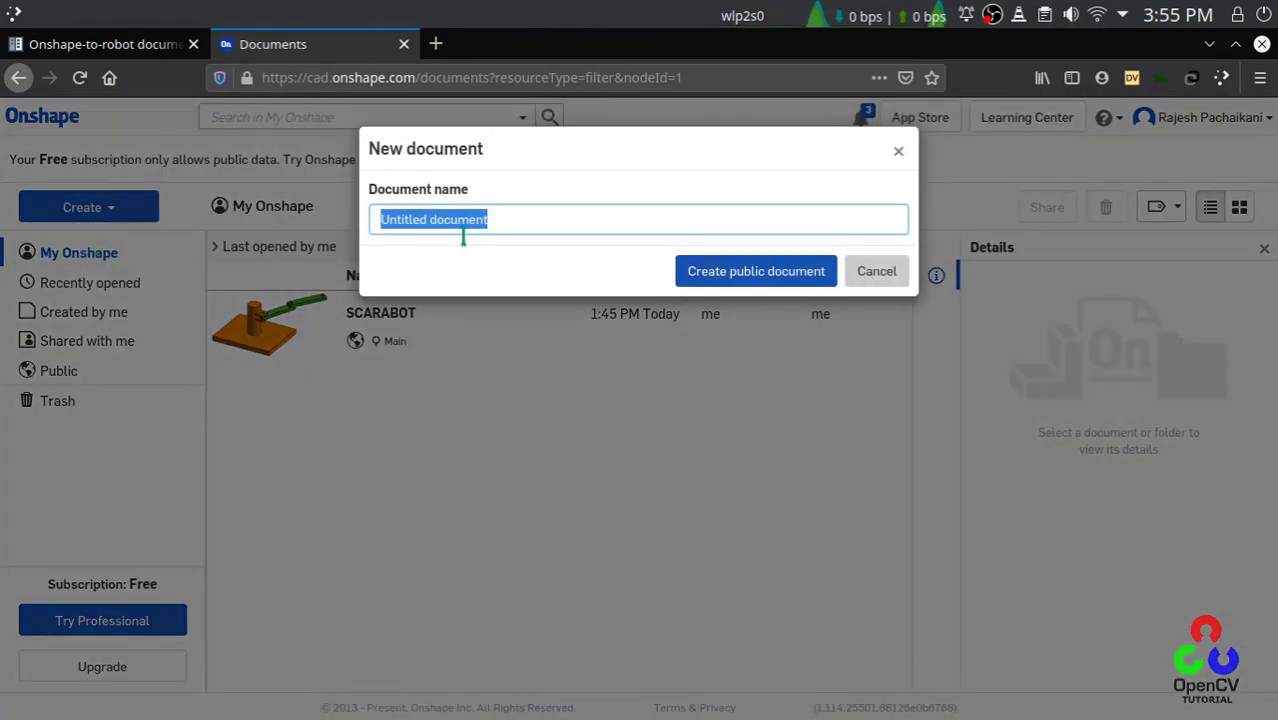
key(BackSpace)
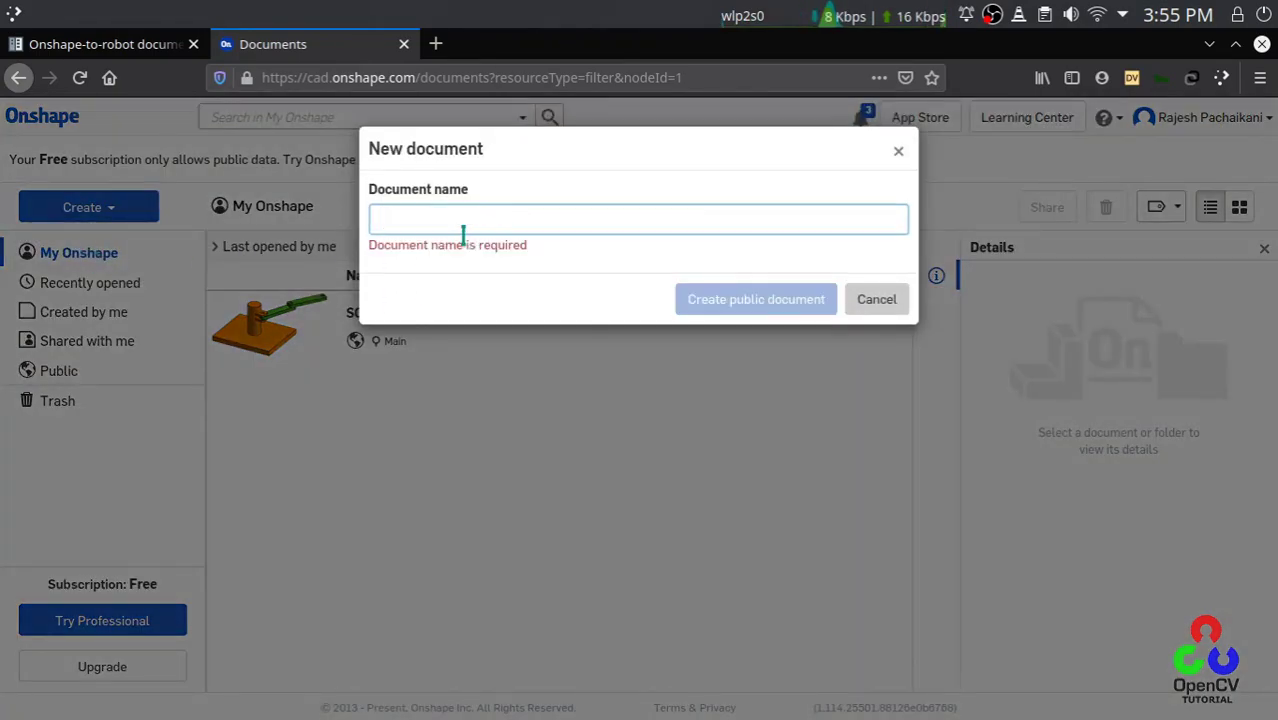
text(URDF)
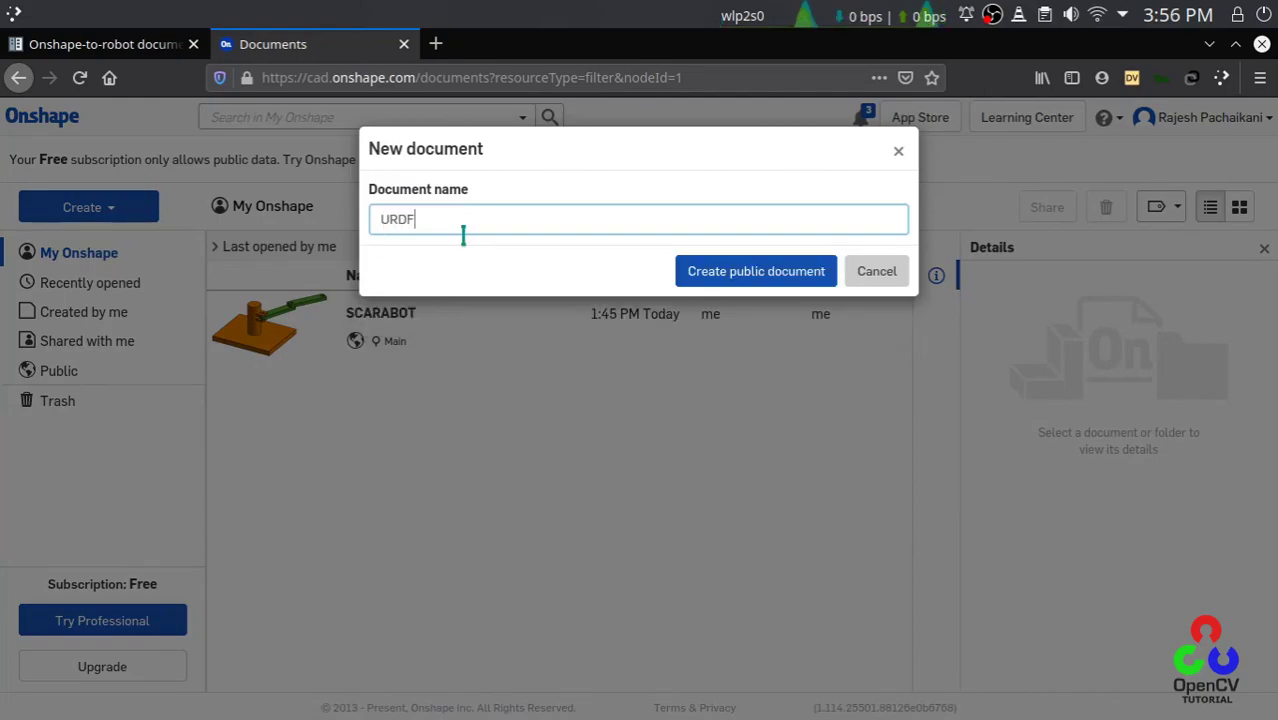
text(_TUTORIAL)
key(Return)
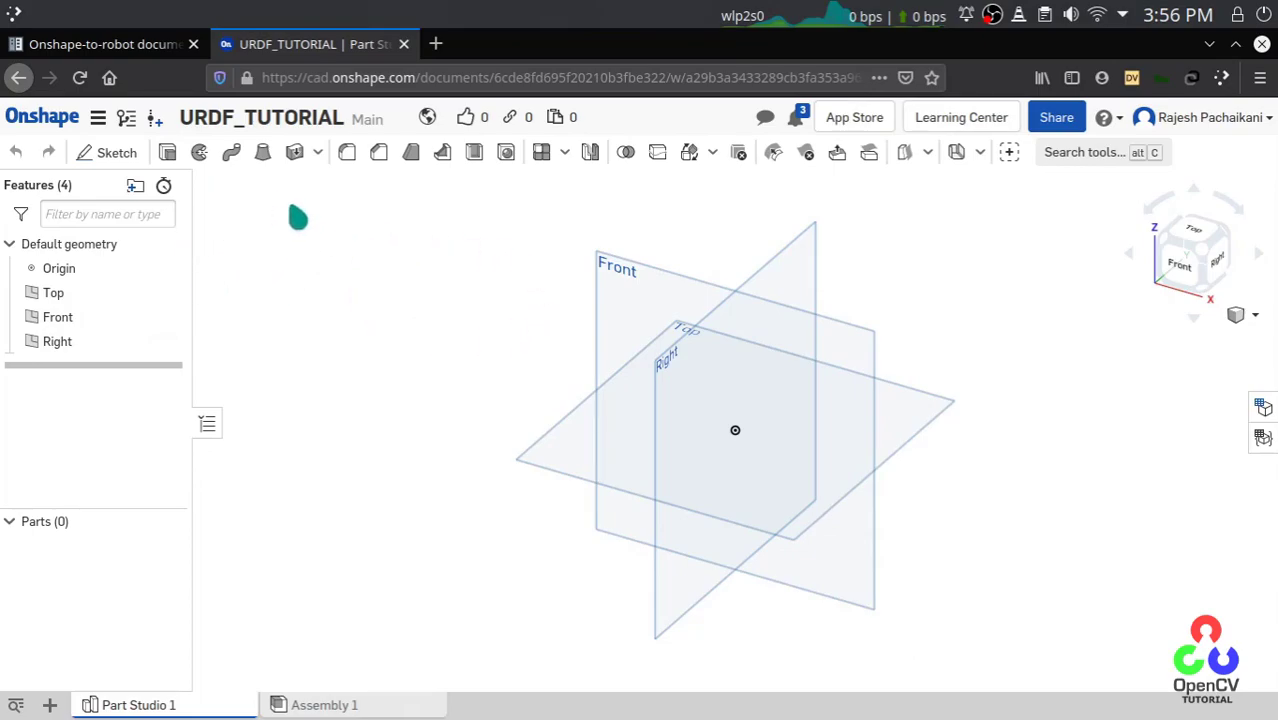
click(1190, 267)
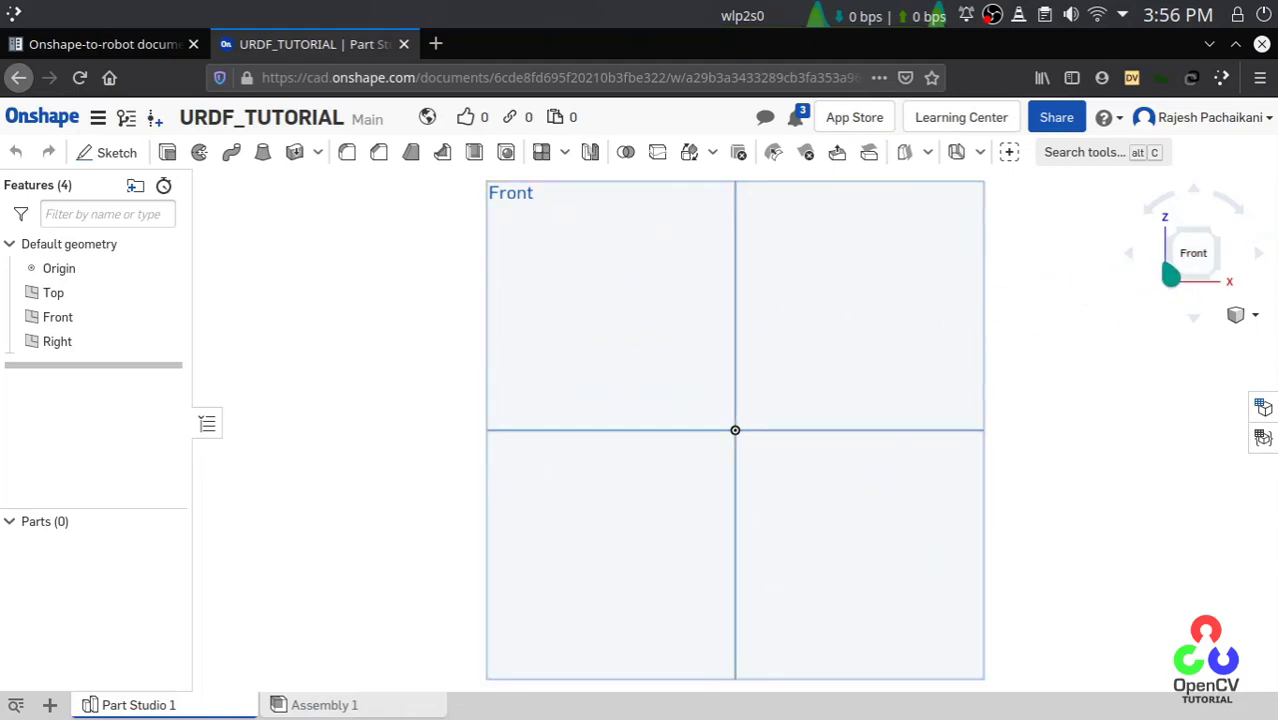
click(1220, 243)
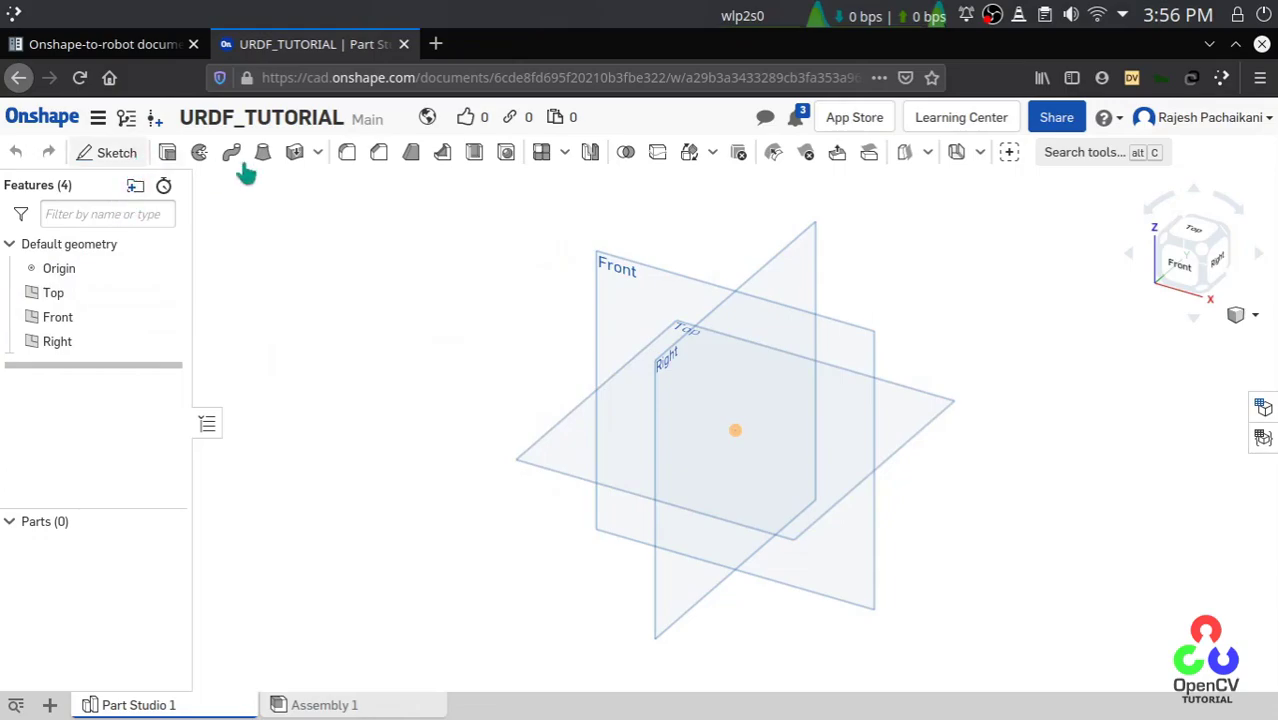
click(122, 158)
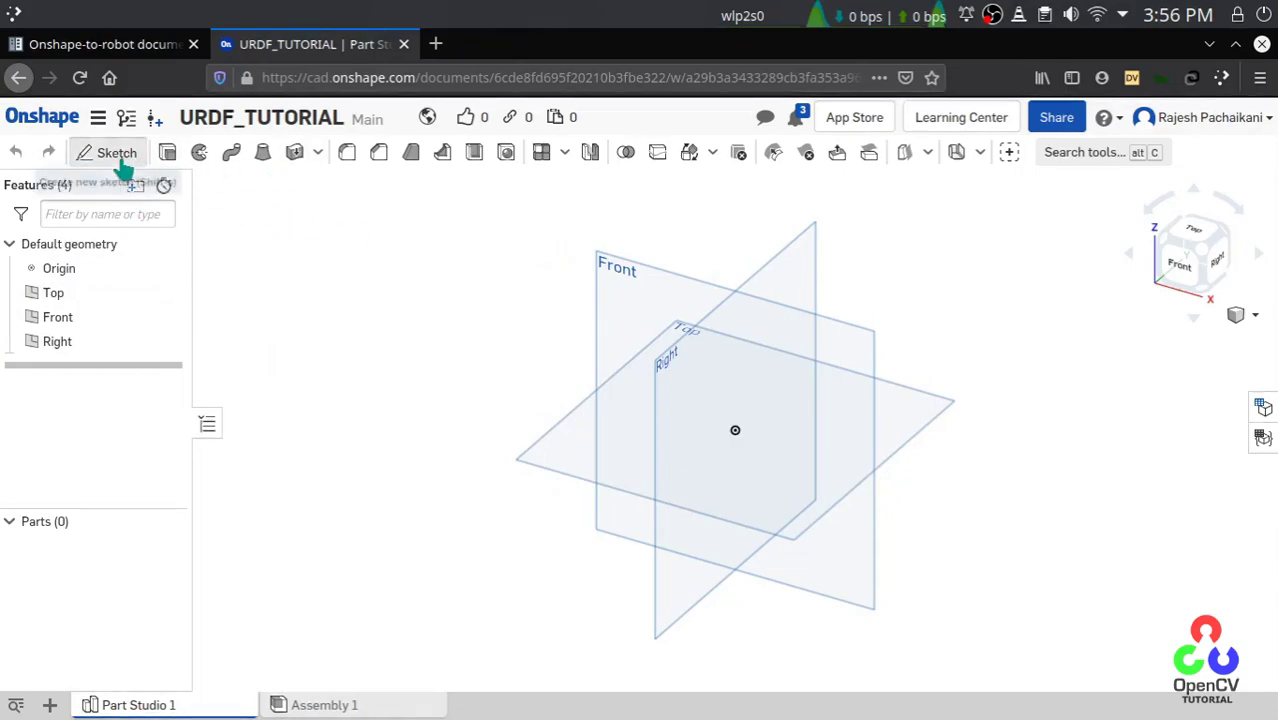
click(74, 300)
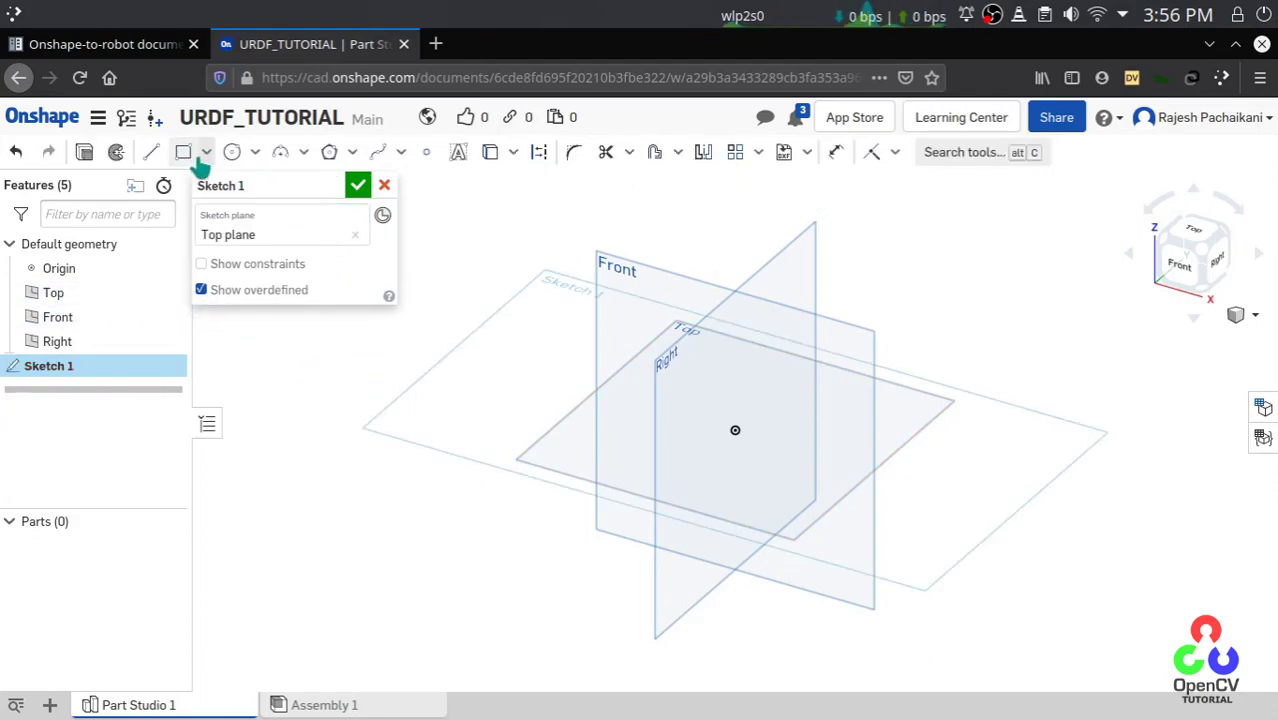
click(184, 153)
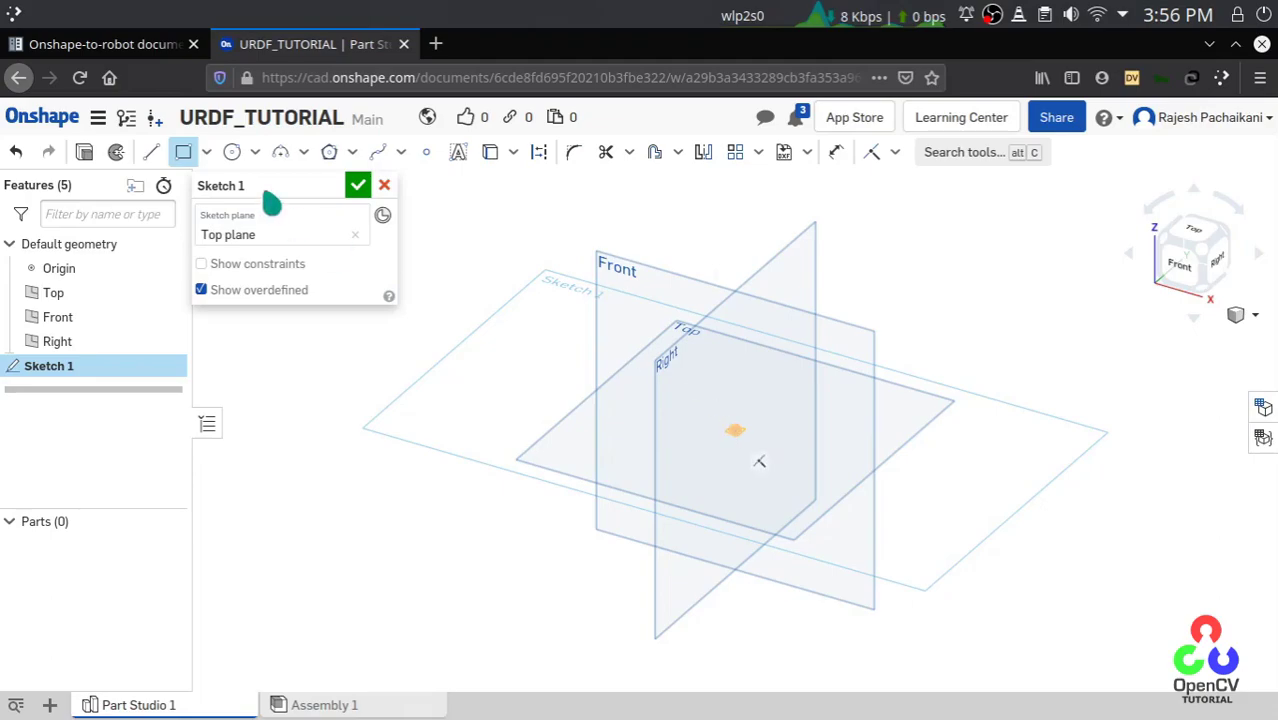
click(206, 152)
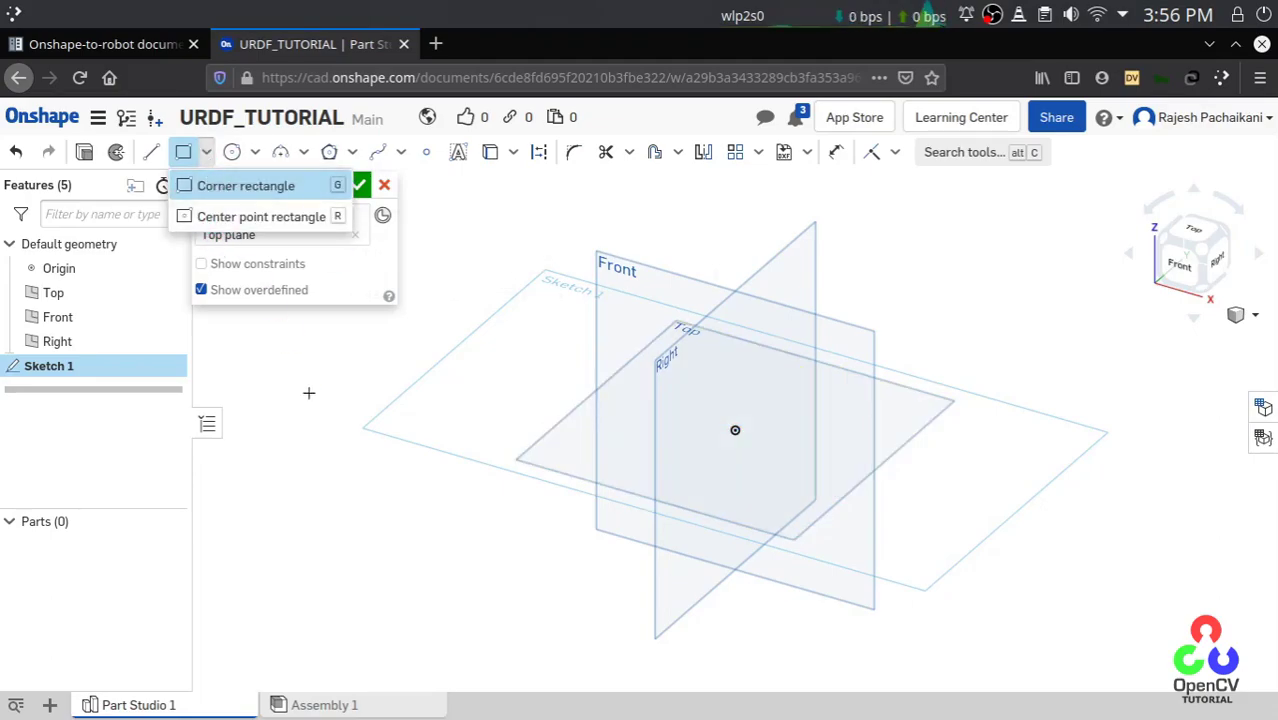
click(384, 186)
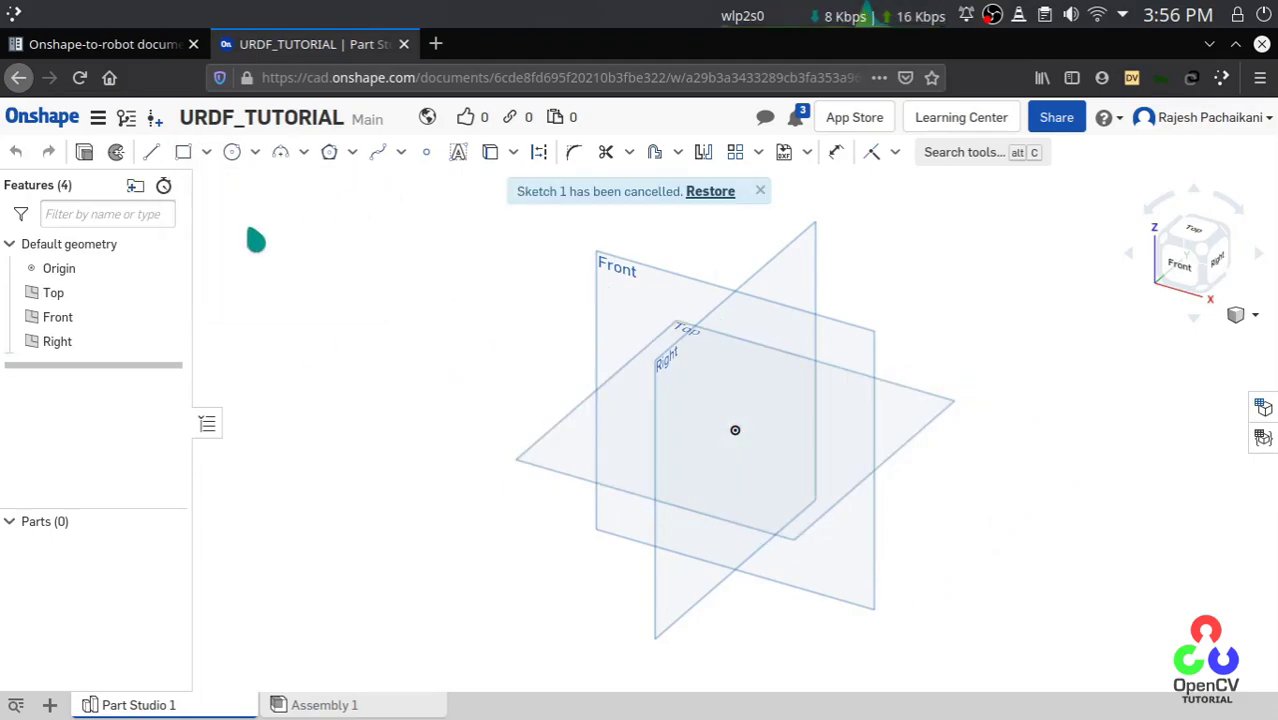
Step: Set the workspace's default length unit to Millimeter and its default mass unit to Kilogram
click(98, 118)
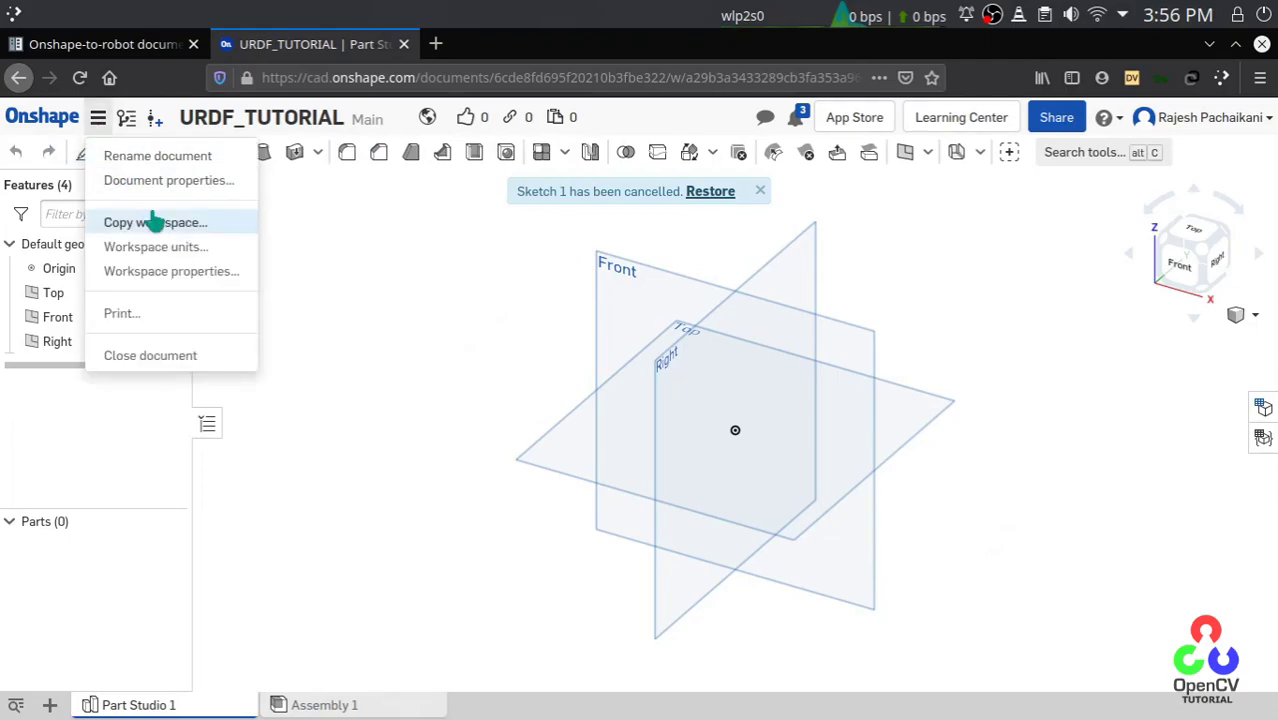
click(205, 248)
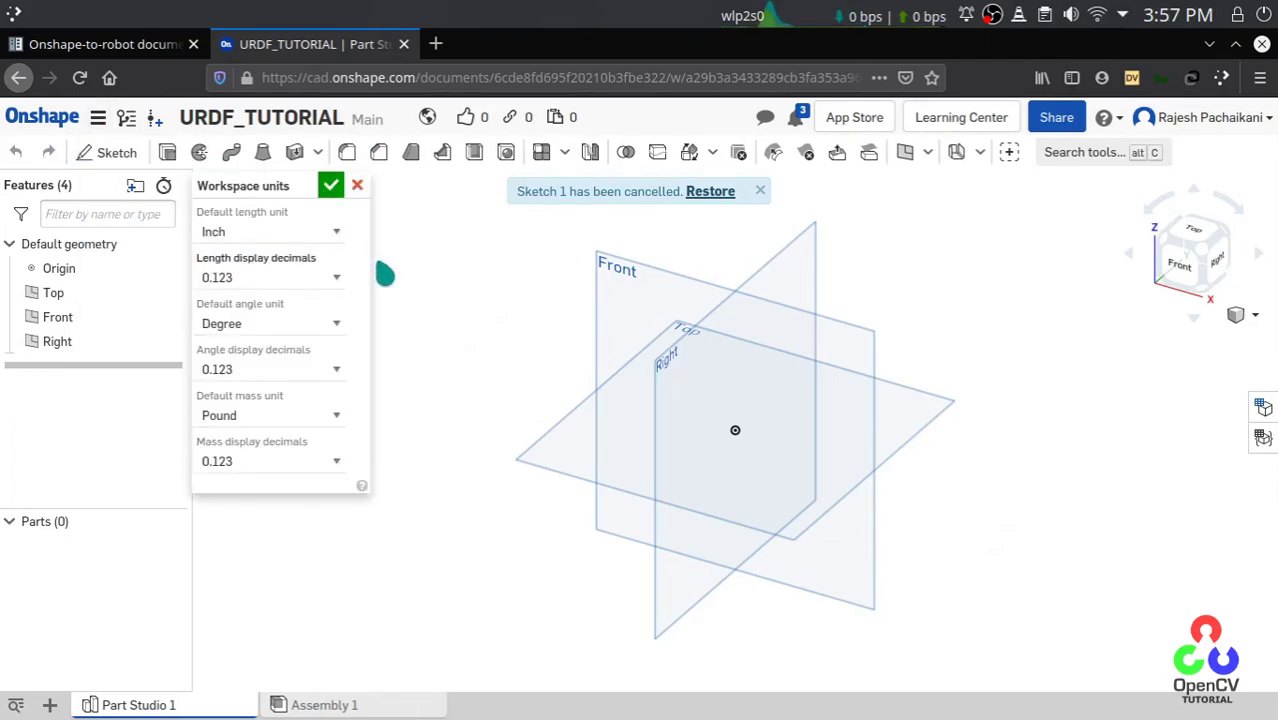
click(298, 236)
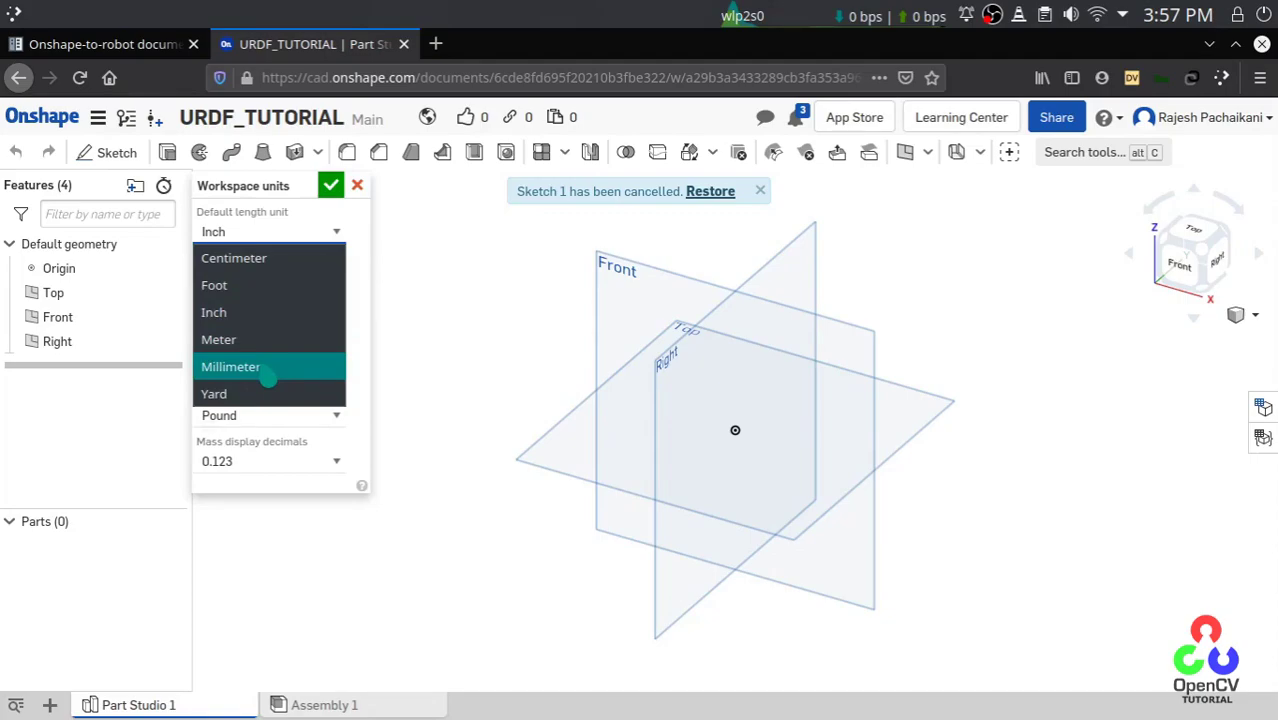
click(250, 366)
click(300, 282)
click(300, 279)
click(290, 415)
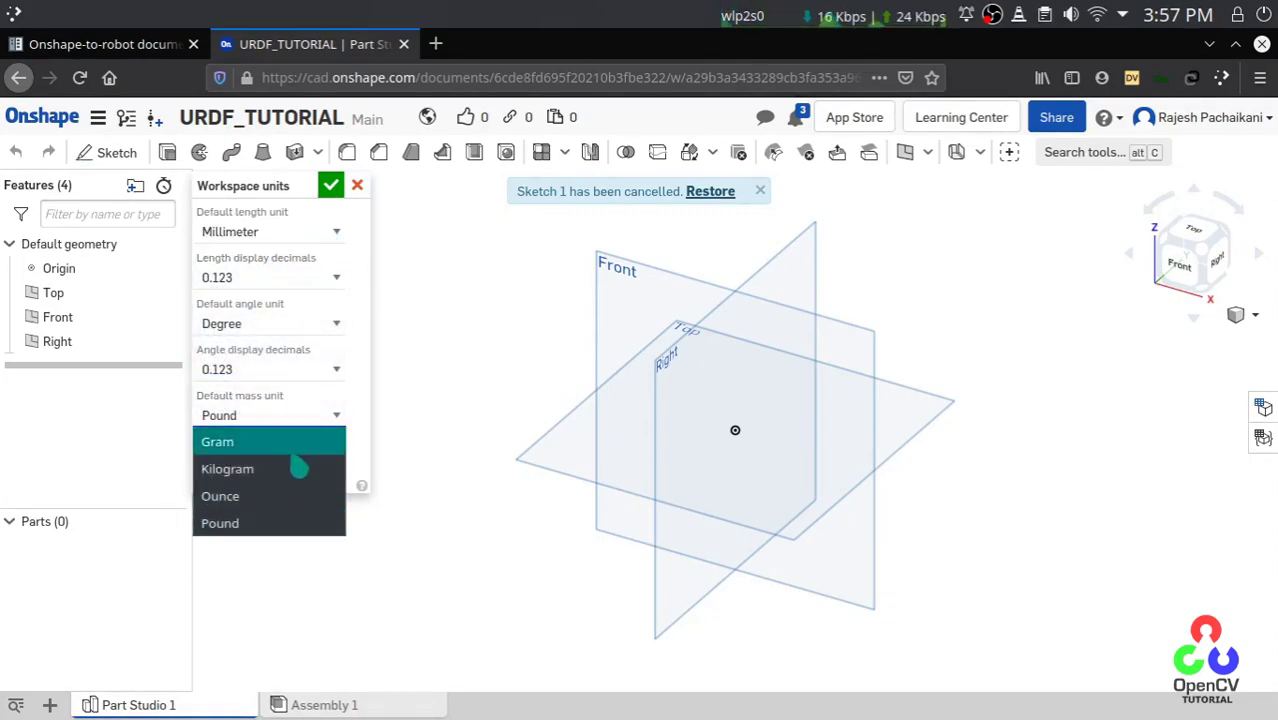
click(277, 470)
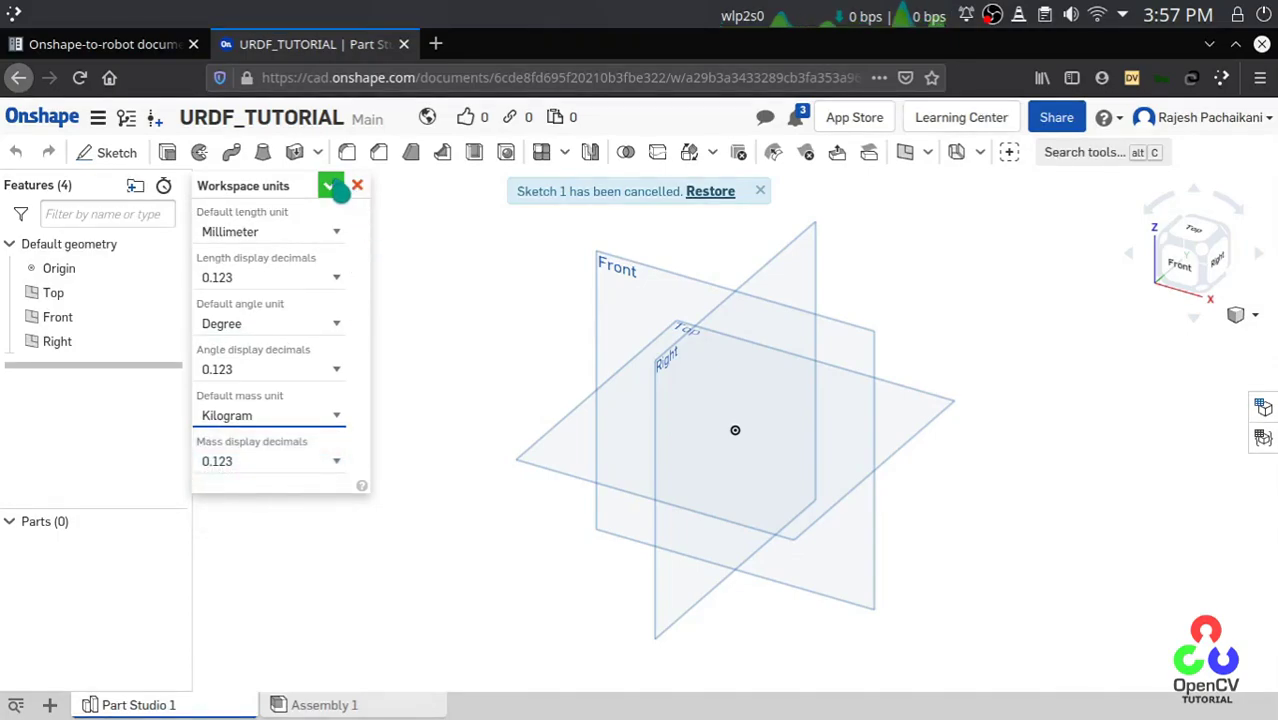
drag(231, 188, 294, 220)
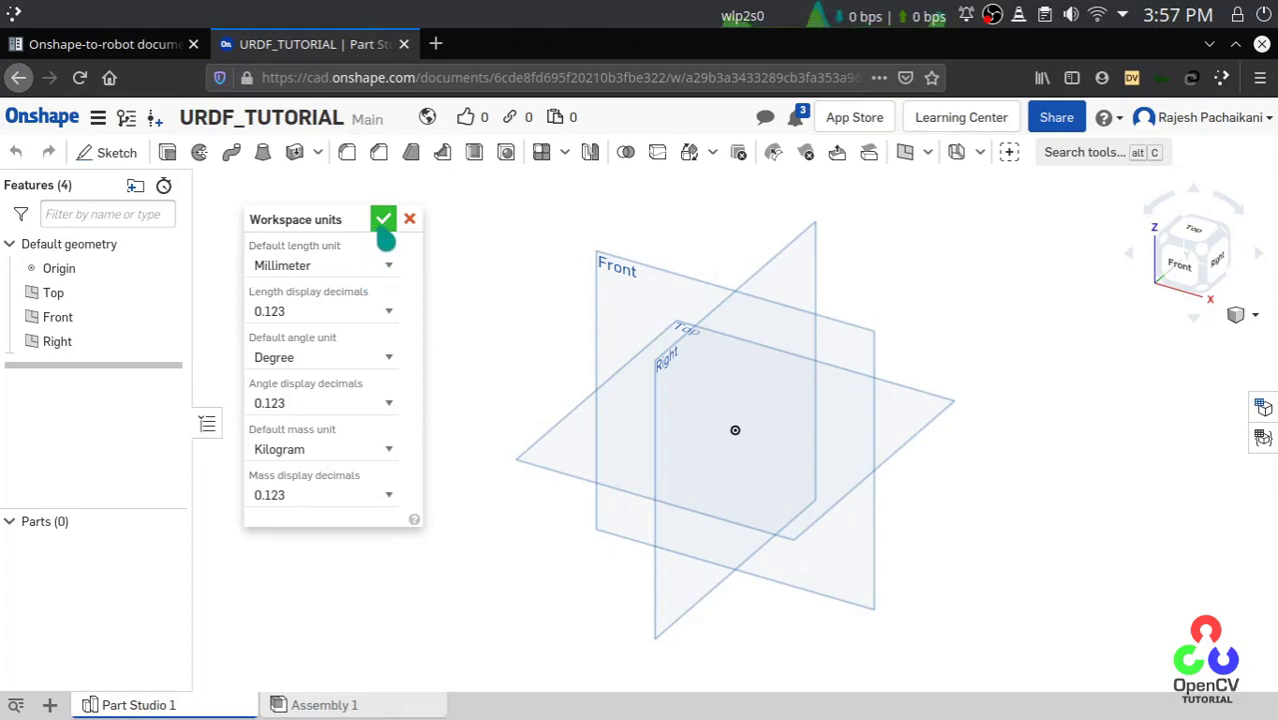
Step: Review the unit choices, select Millimeter for length and Degree for angle, and apply the workspace units
click(371, 264)
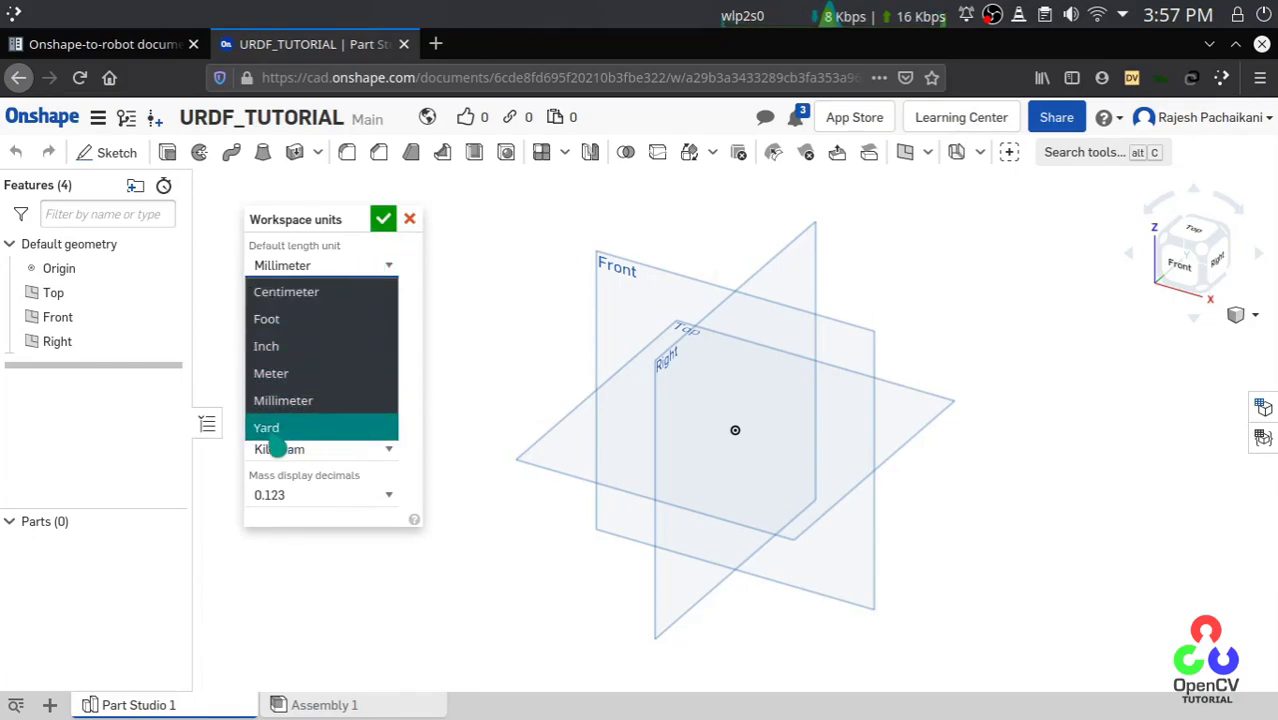
click(302, 218)
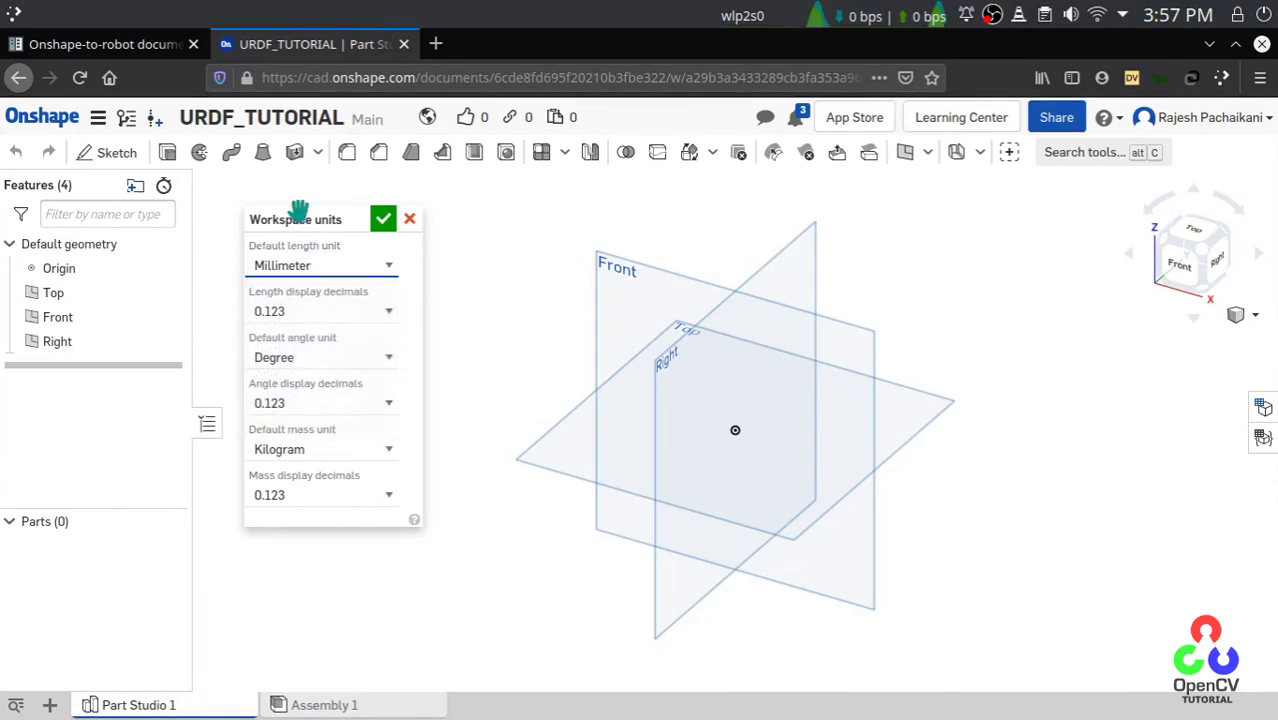
click(336, 268)
click(336, 268)
click(318, 272)
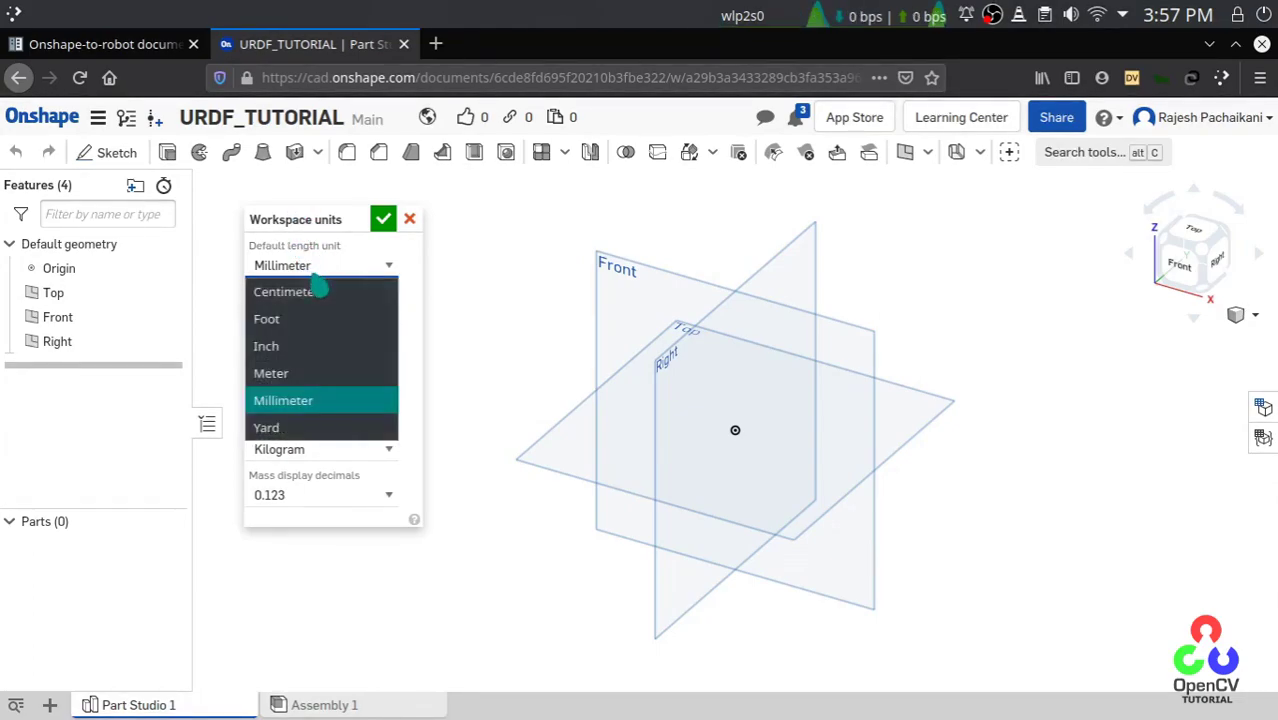
click(320, 400)
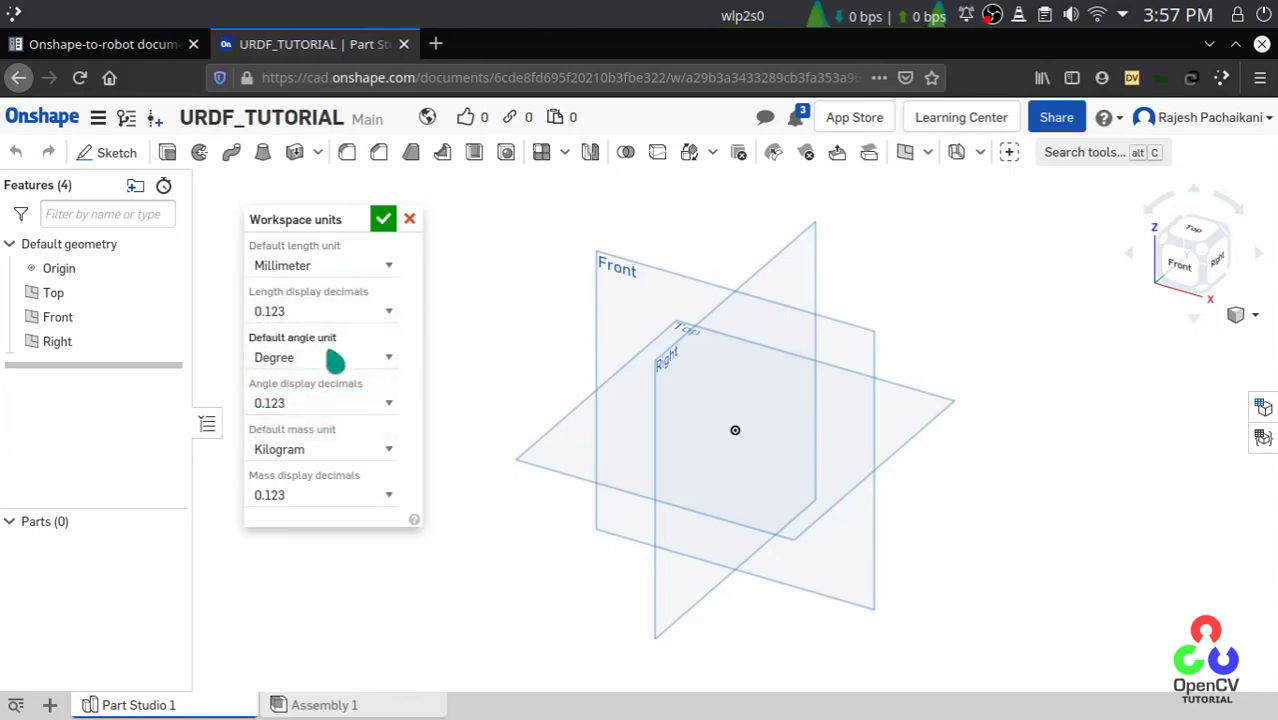
click(318, 372)
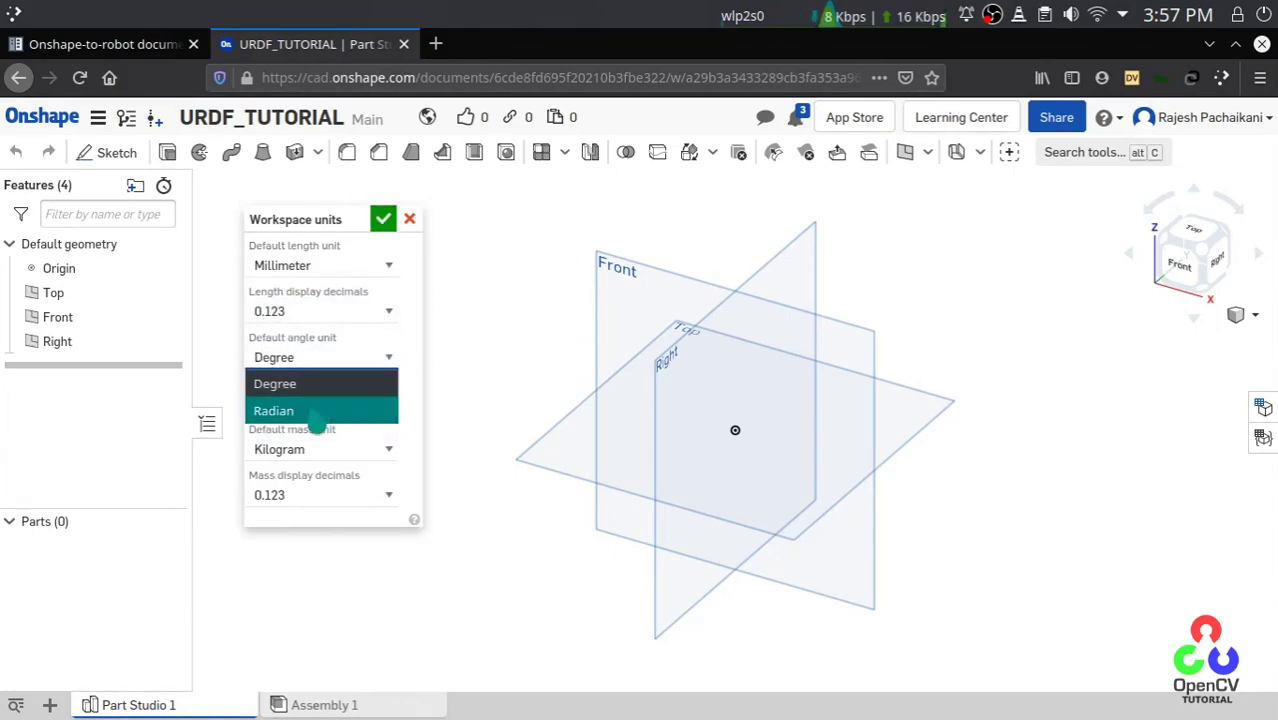
click(348, 383)
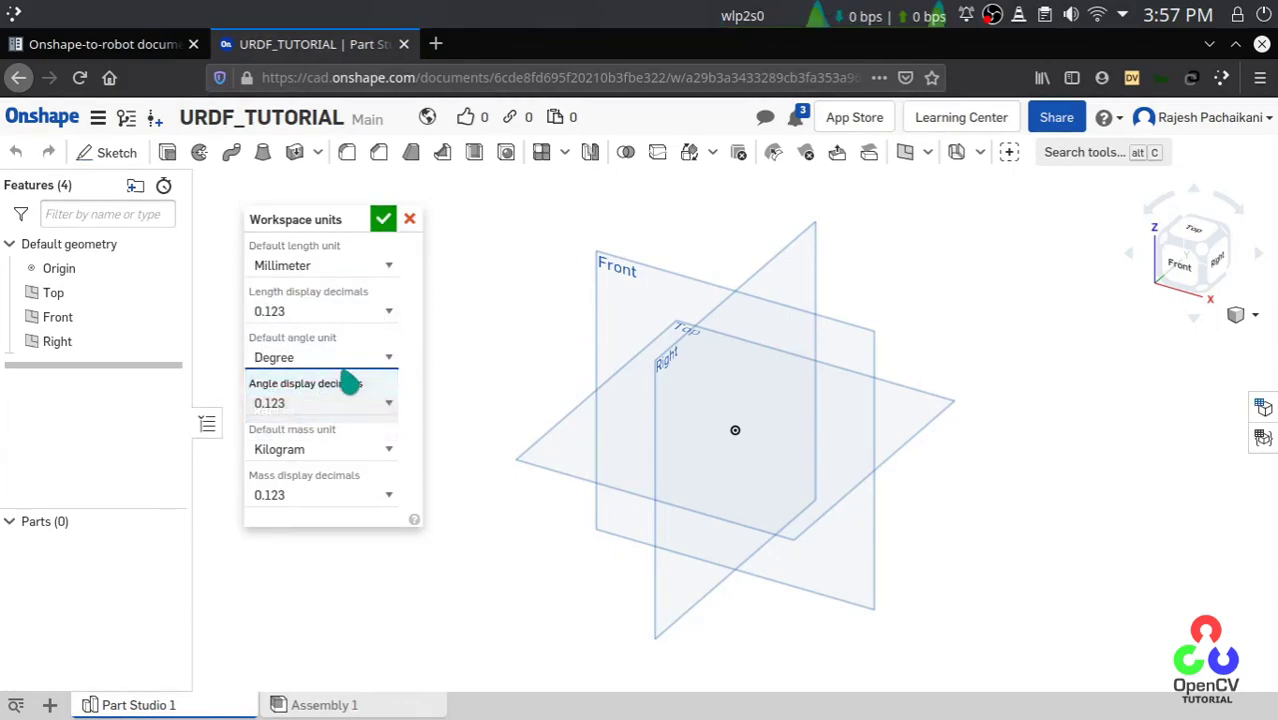
click(344, 462)
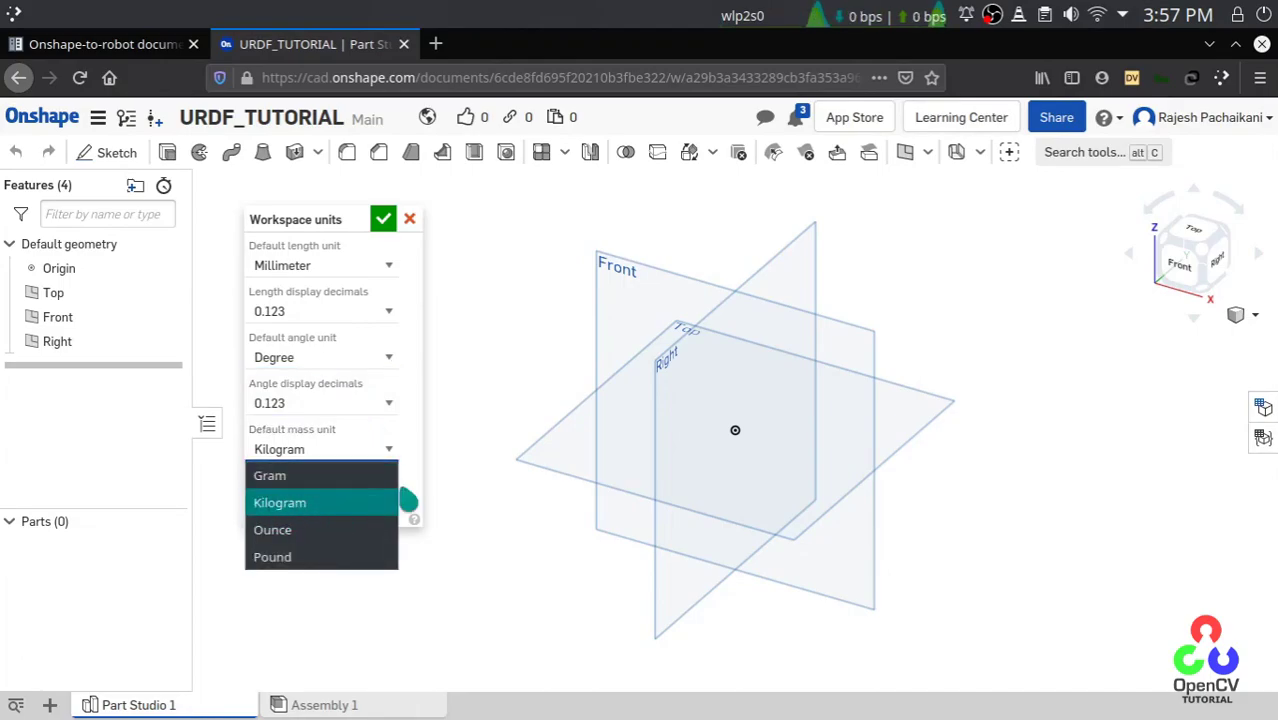
click(419, 491)
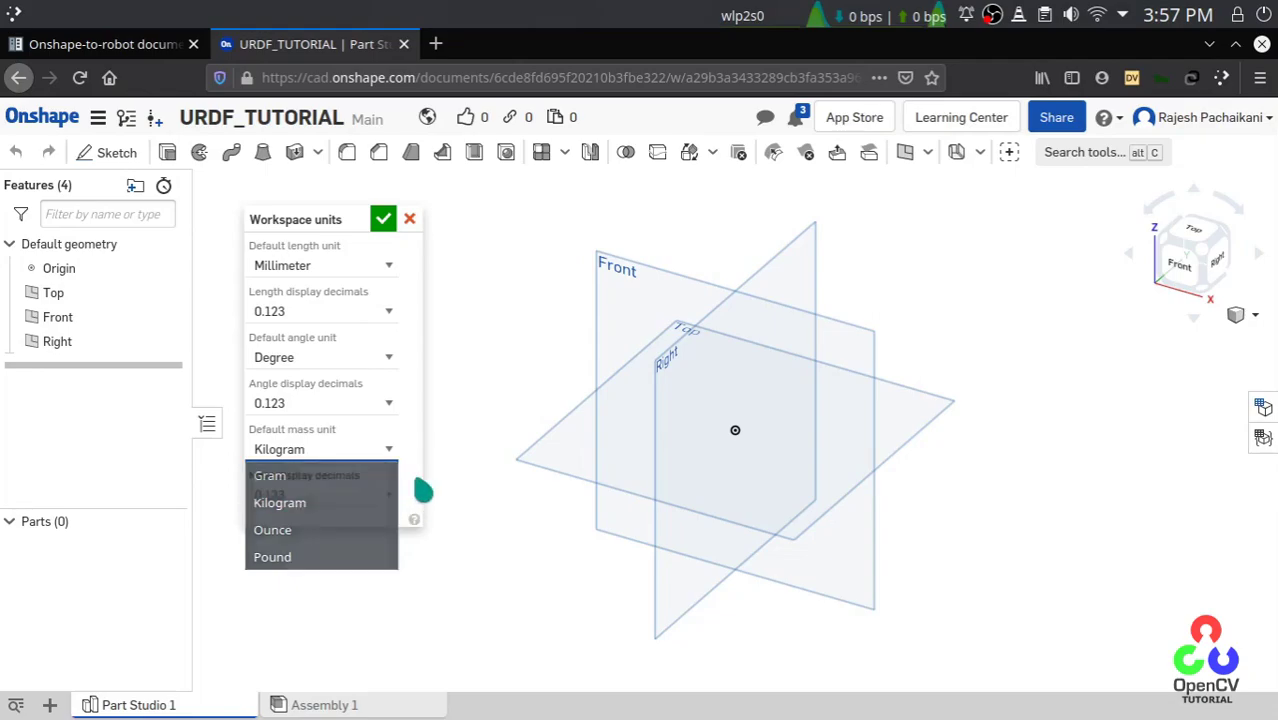
click(386, 224)
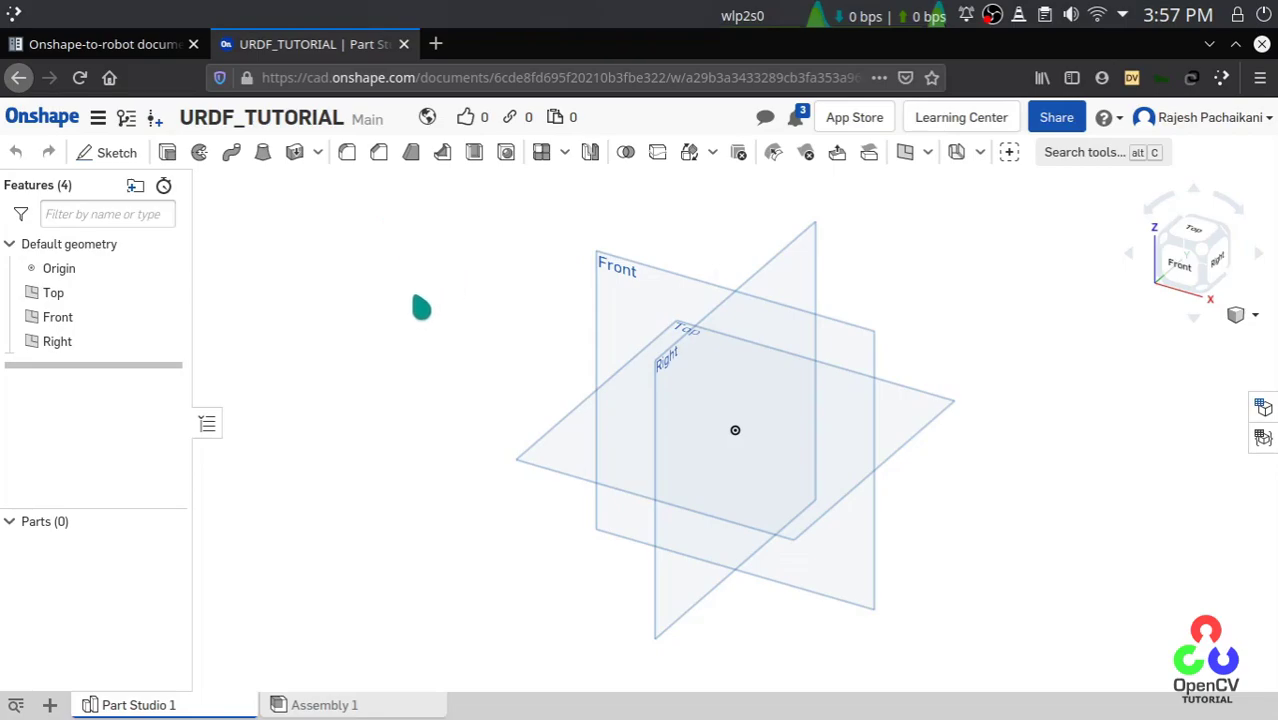
click(100, 120)
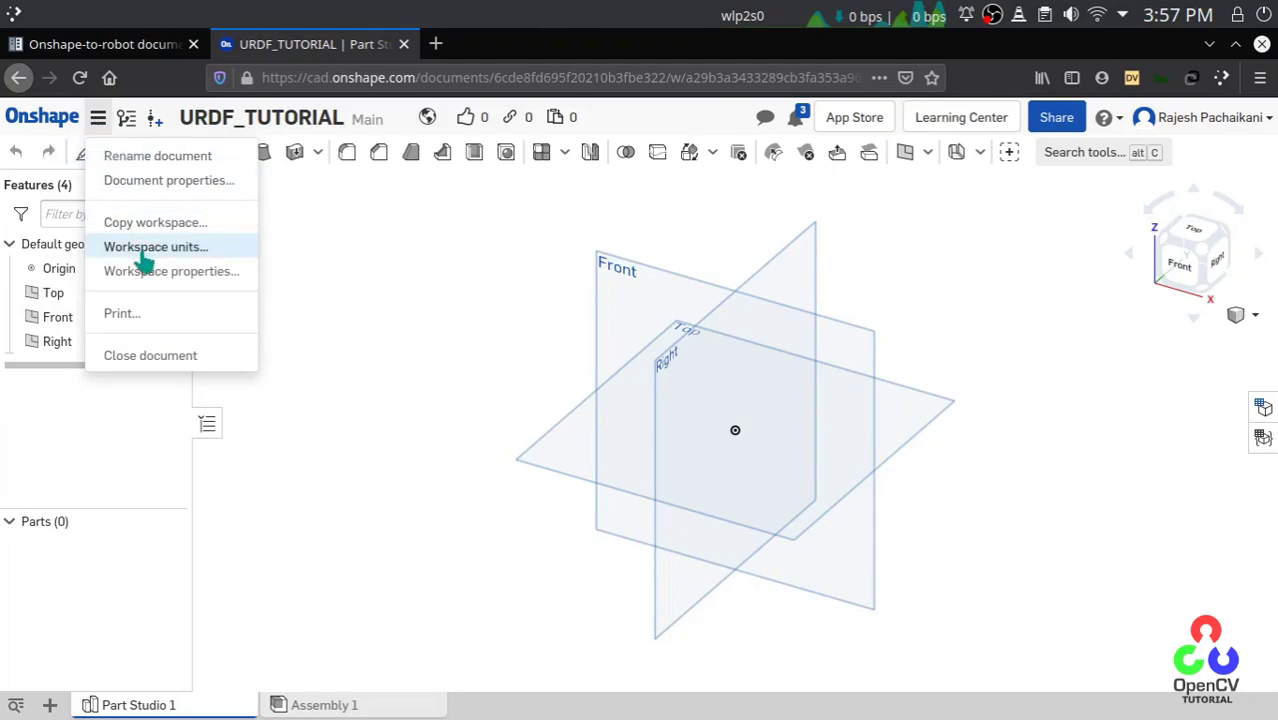
click(405, 272)
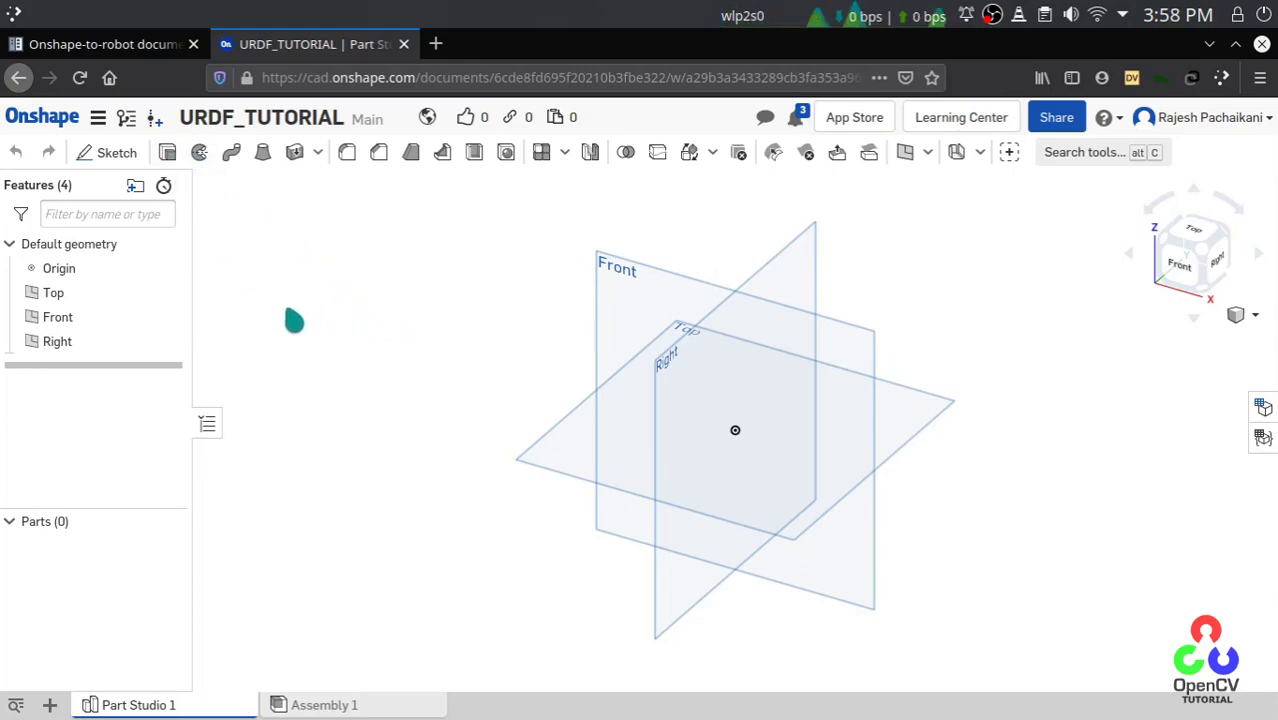
click(80, 300)
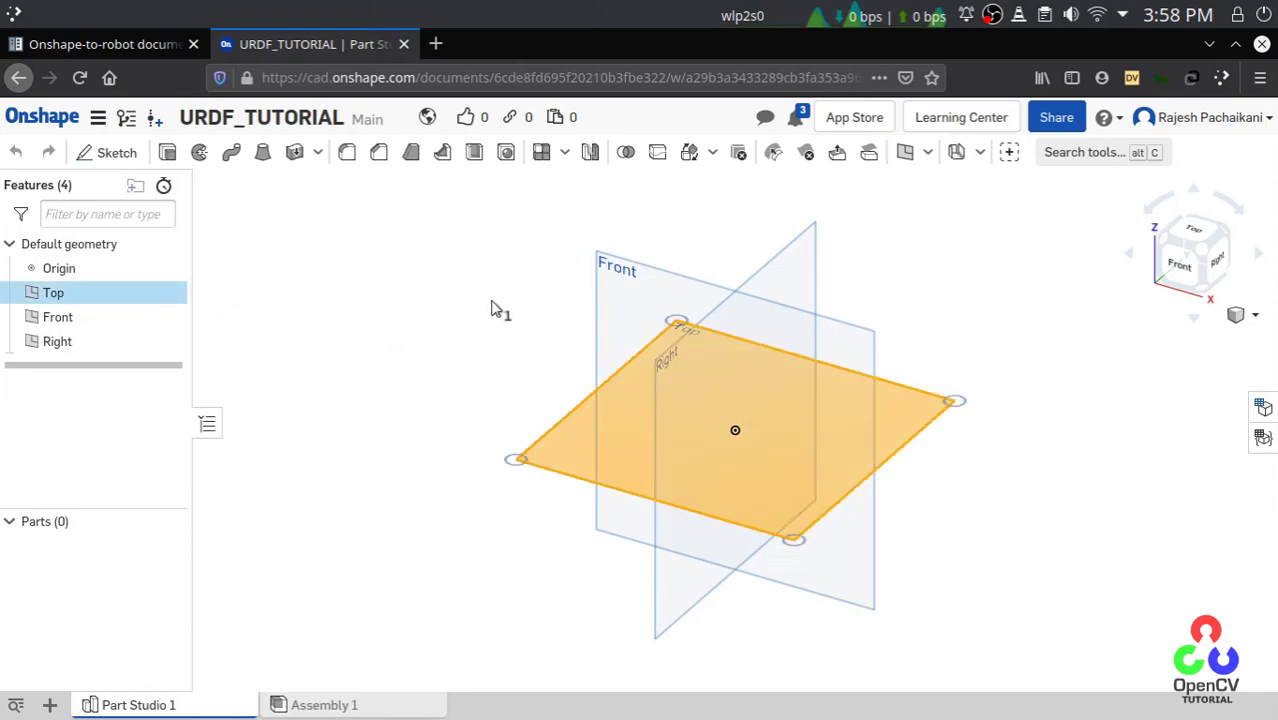
key(Escape)
click(167, 152)
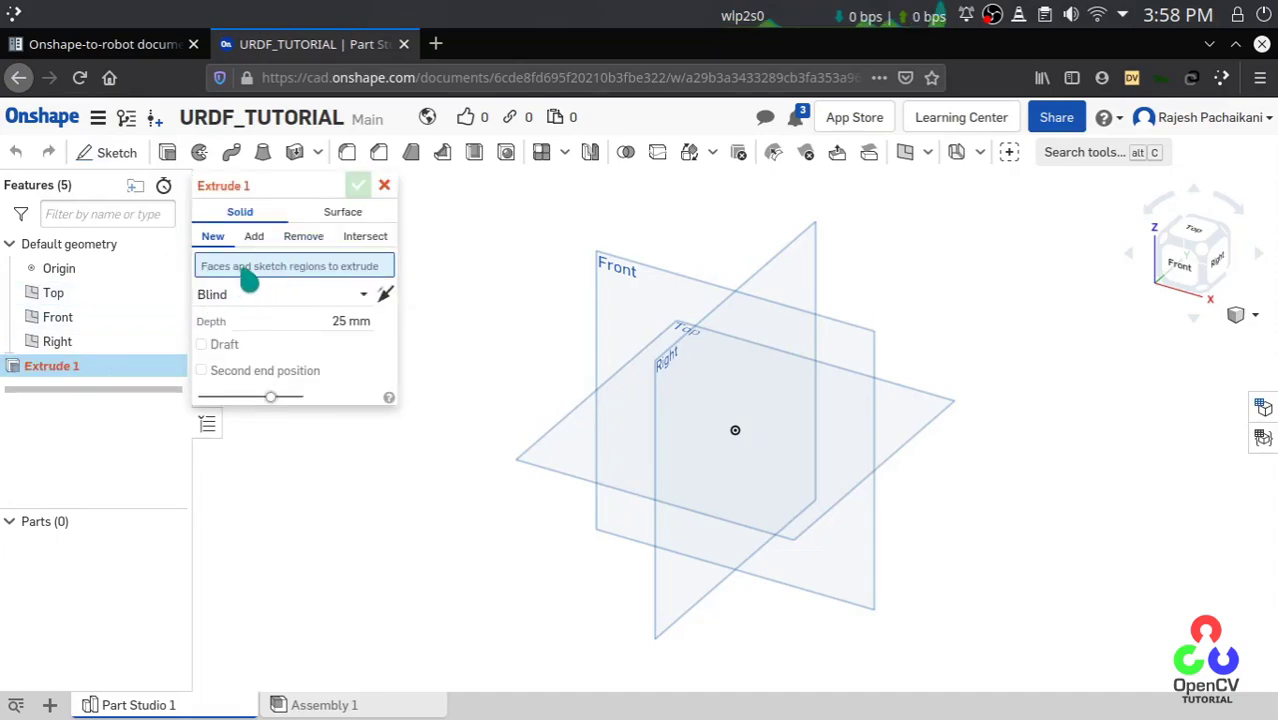
Step: Start a sketch on the Top plane and draw a center point rectangle about 136 by 119 mm, centred on the origin
click(103, 153)
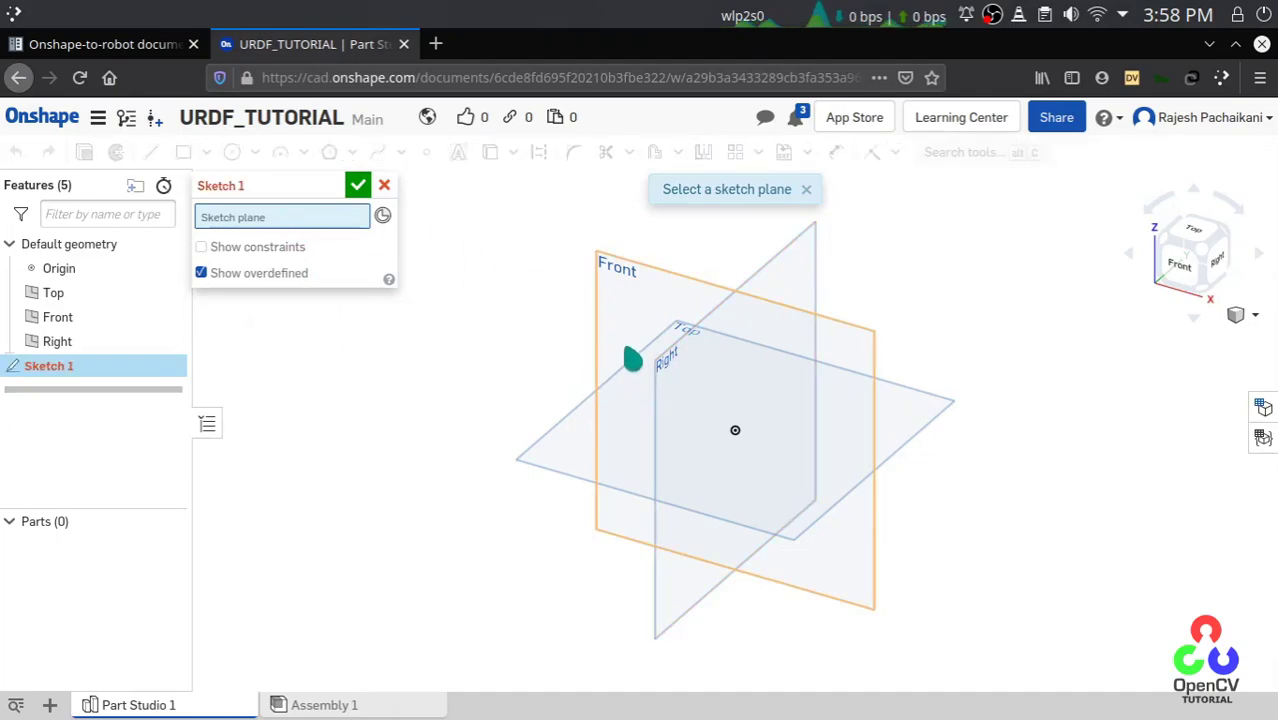
click(553, 452)
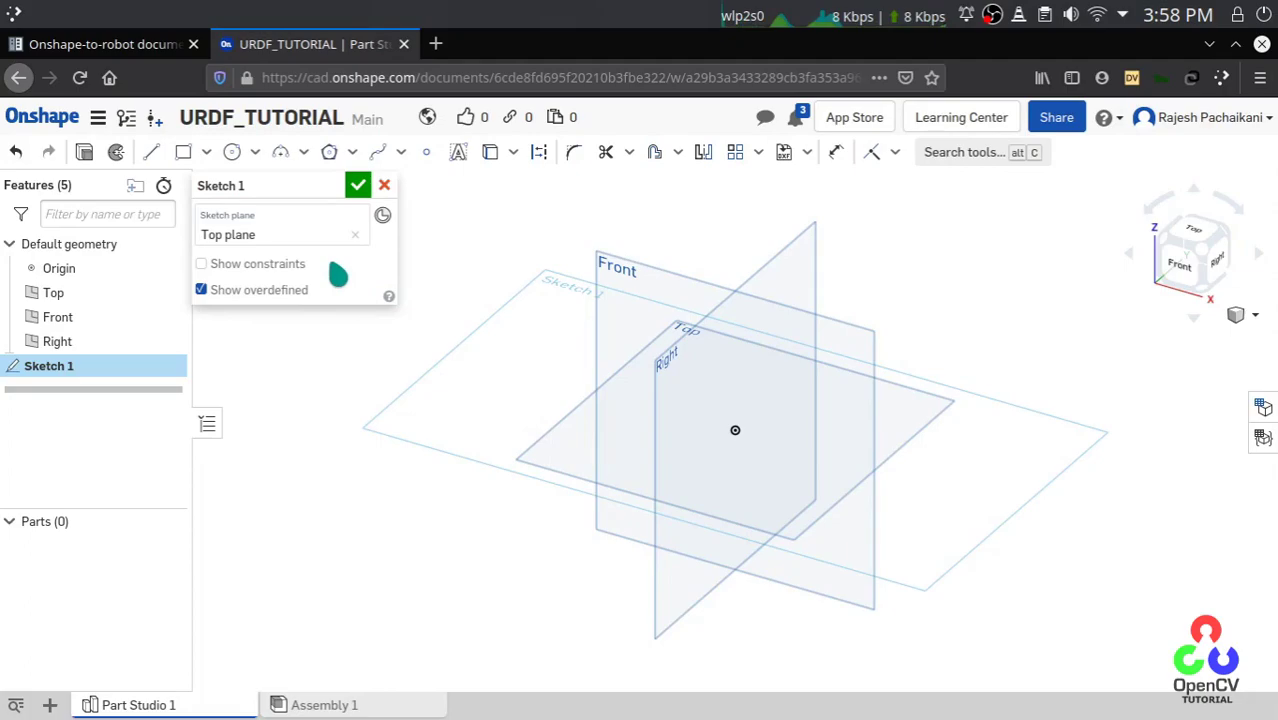
click(206, 152)
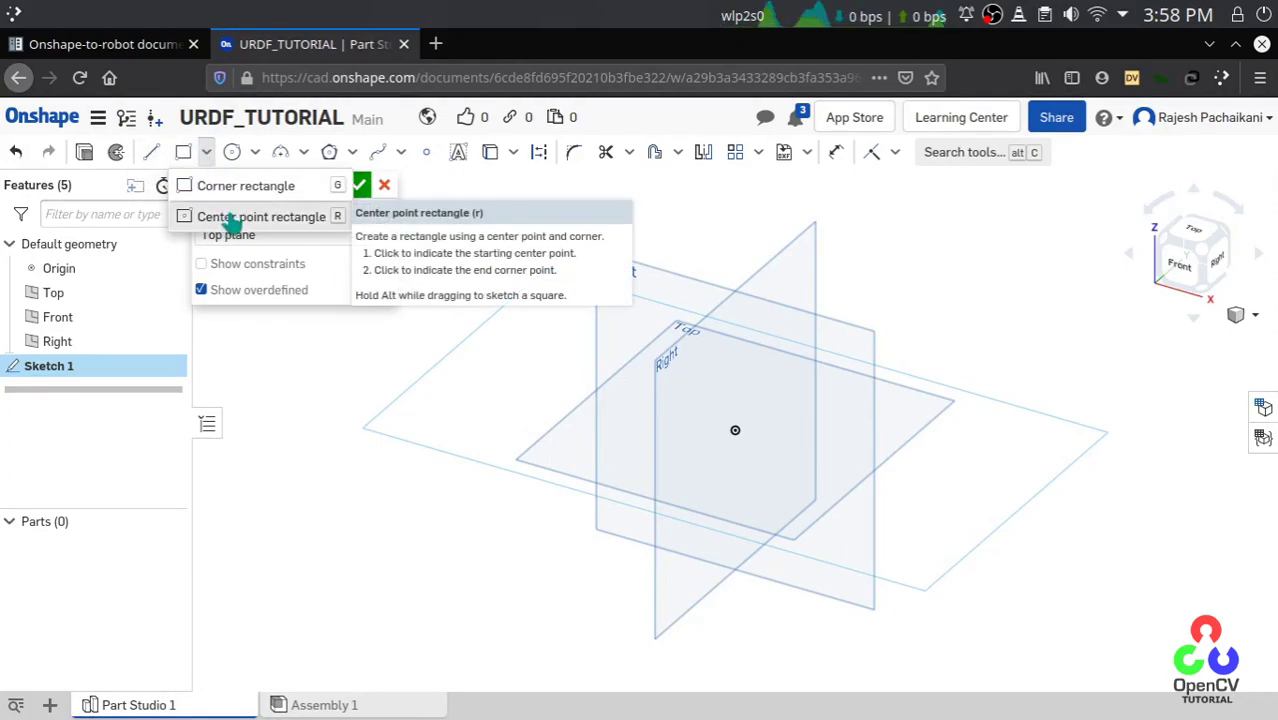
click(228, 217)
click(735, 431)
click(795, 521)
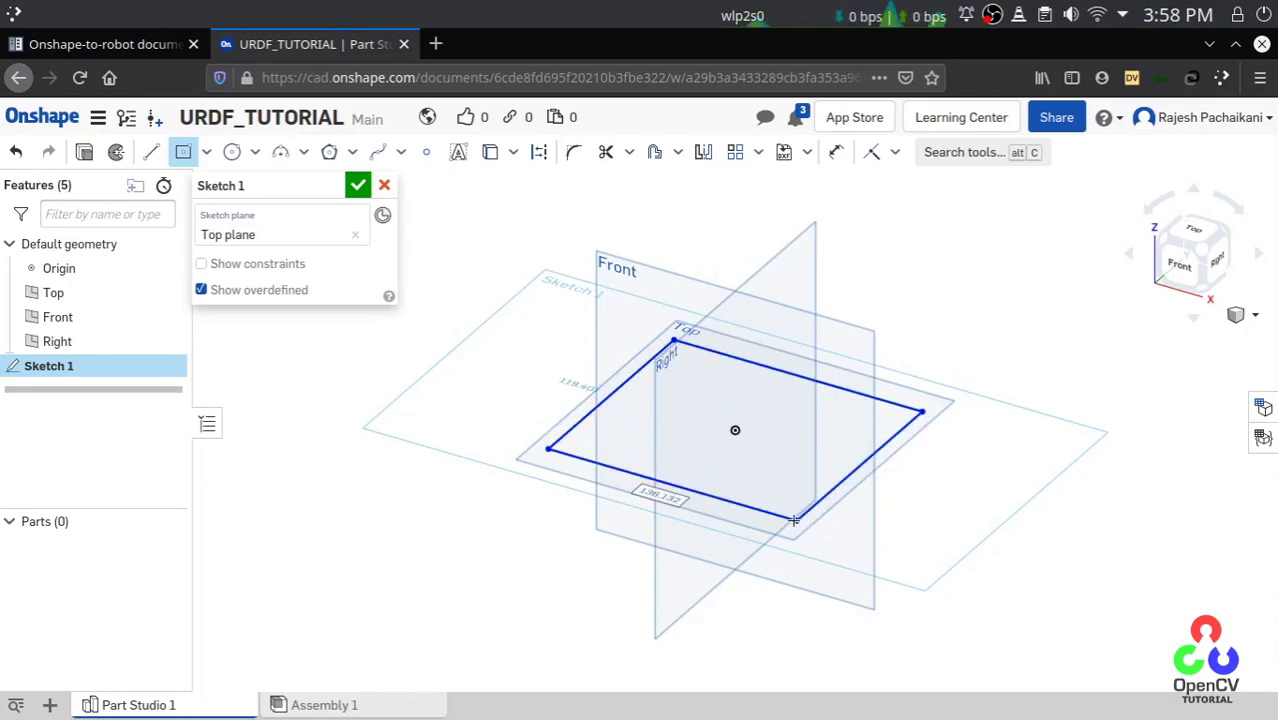
Step: Dimension the rectangle's lower horizontal edge to 100 mm
click(1193, 230)
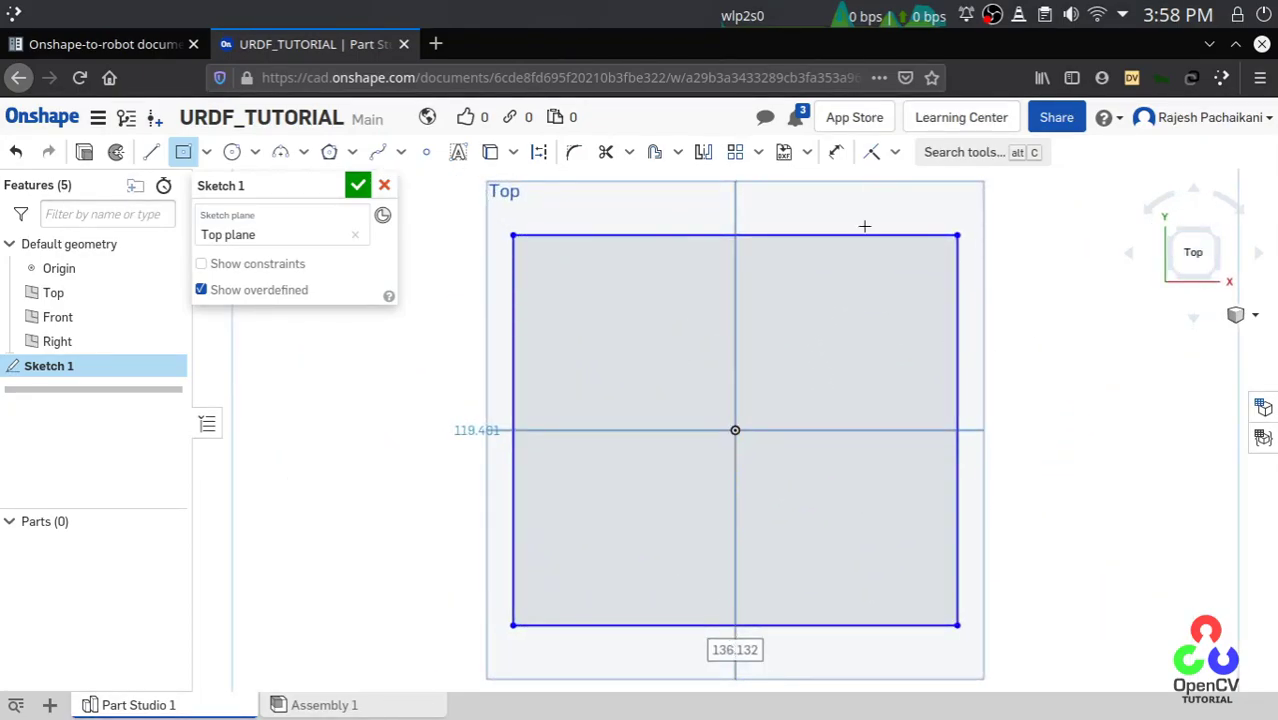
click(836, 152)
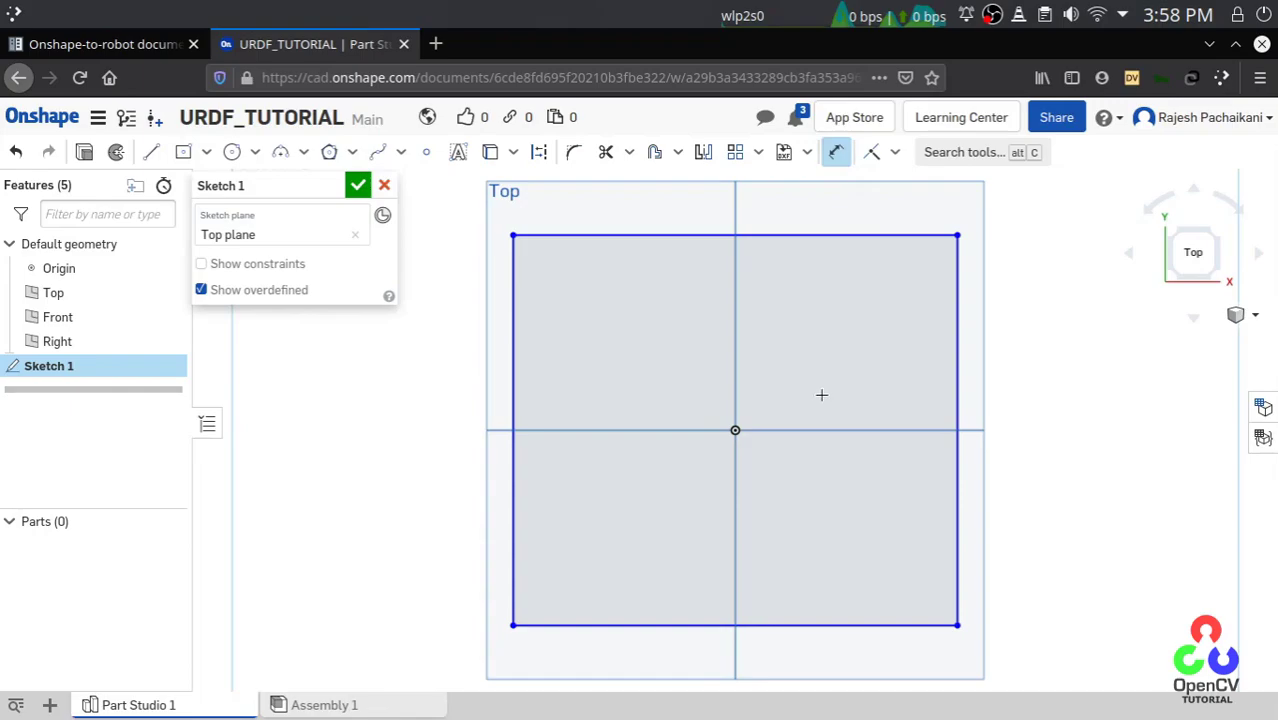
click(713, 625)
click(686, 657)
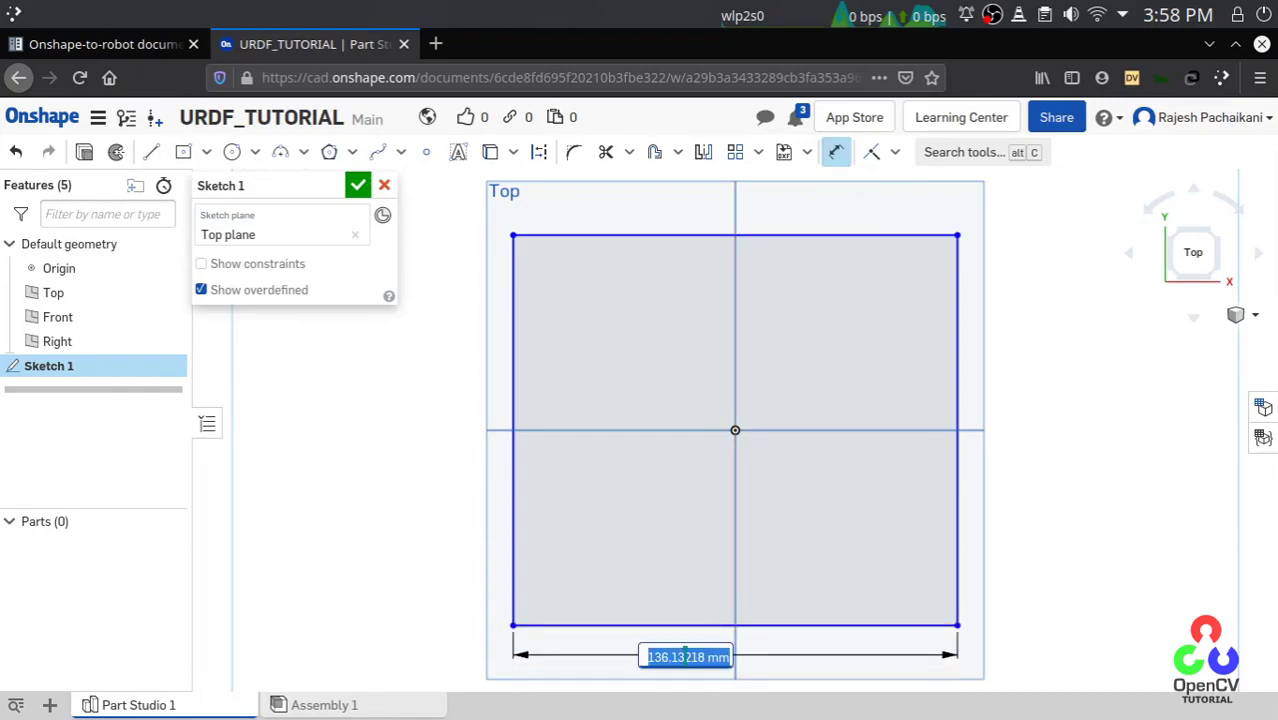
text(100)
key(Return)
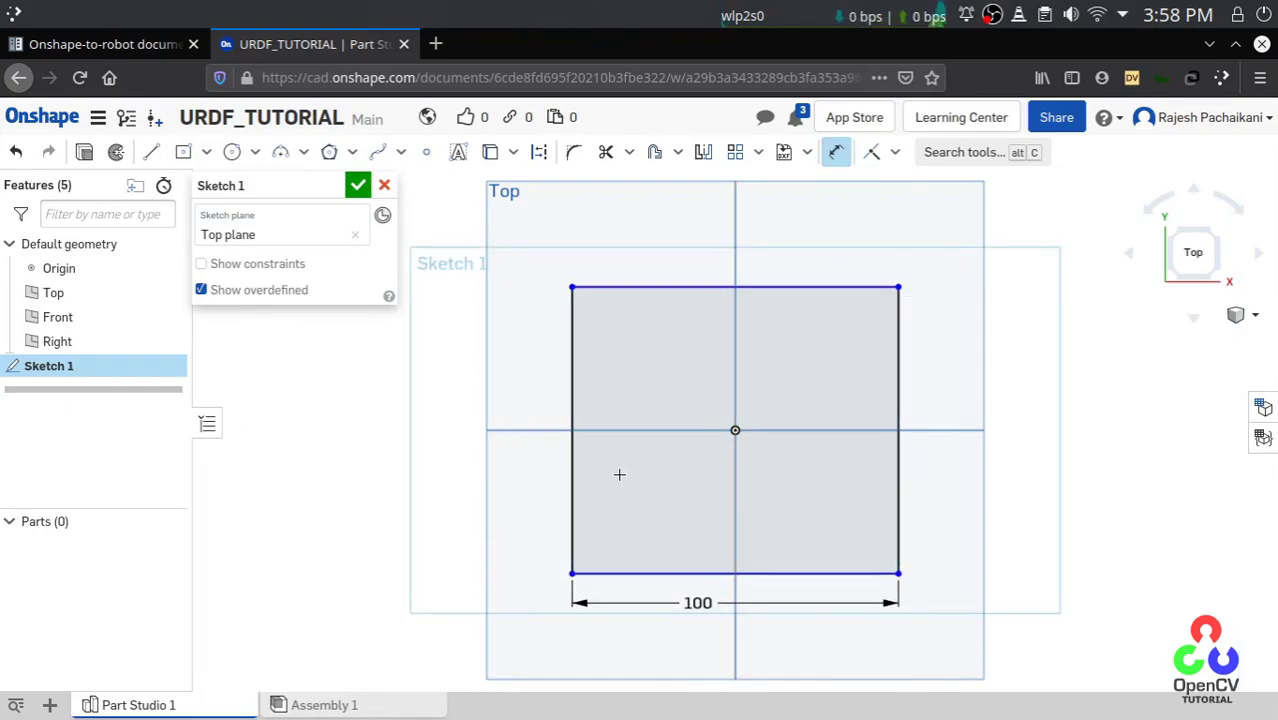
Step: Dimension the rectangle's left vertical edge to 100 mm and finish the sketch
click(572, 458)
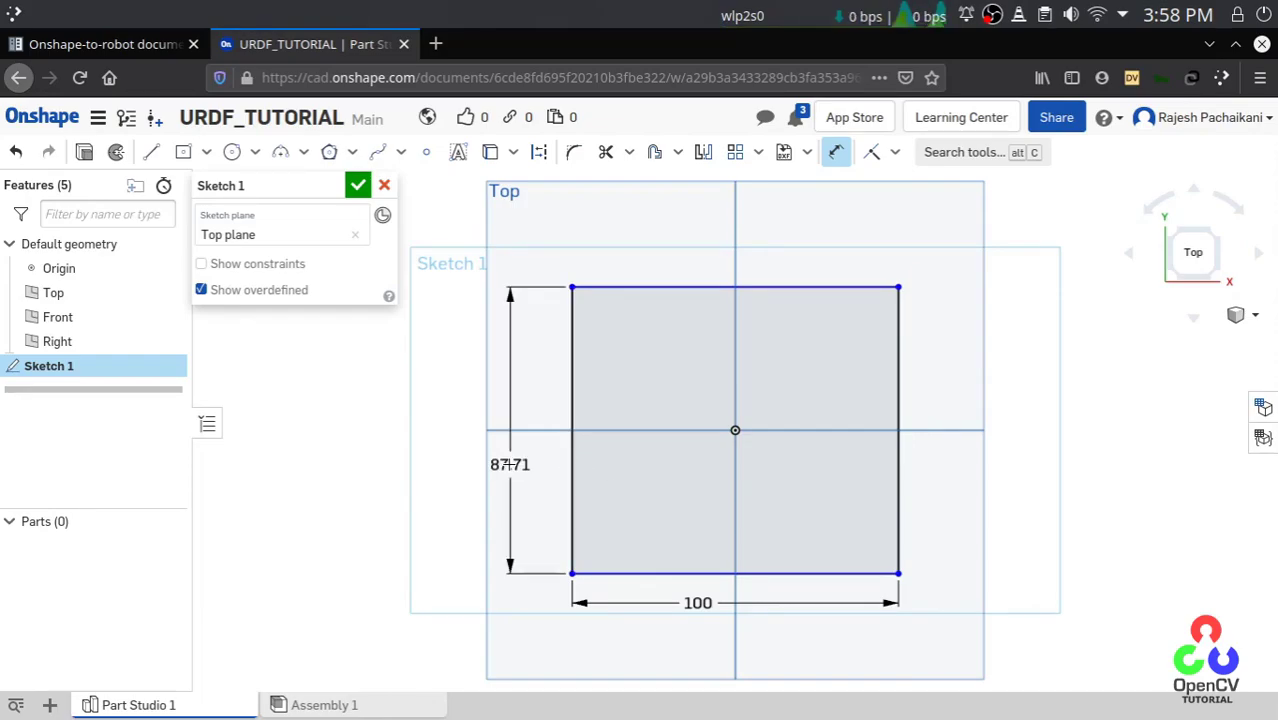
click(525, 488)
text(100)
key(Return)
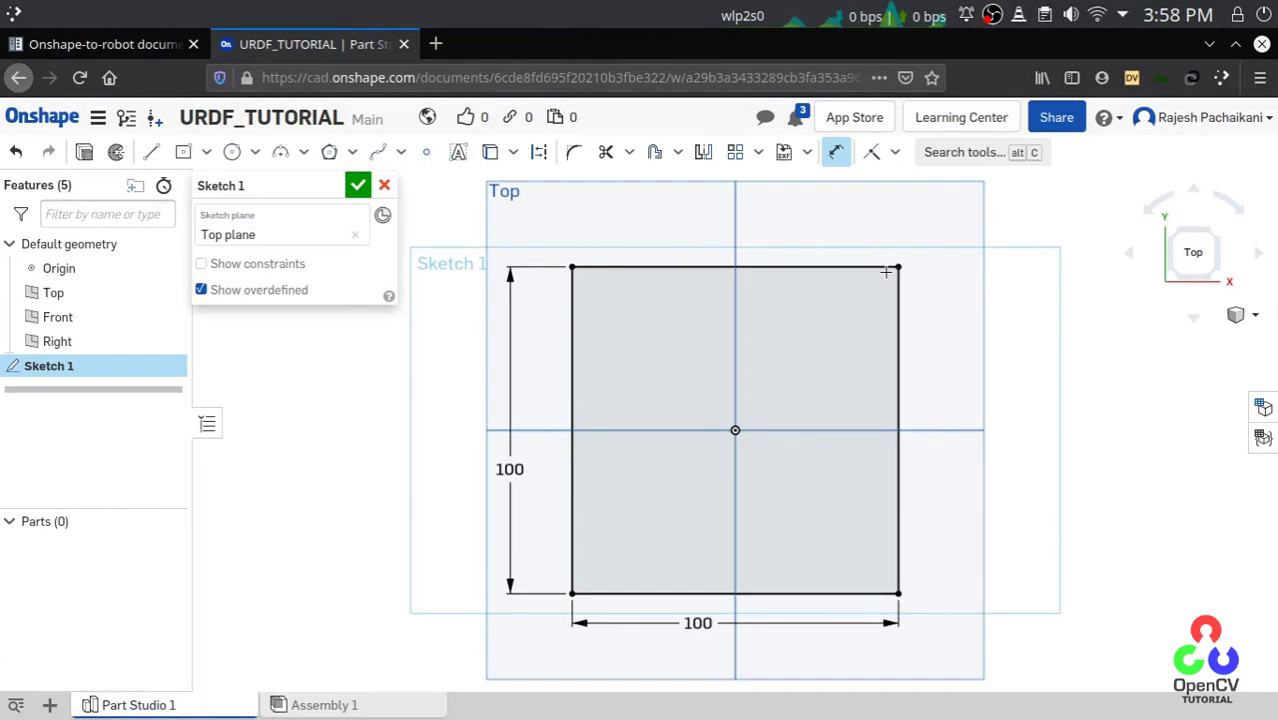
click(358, 185)
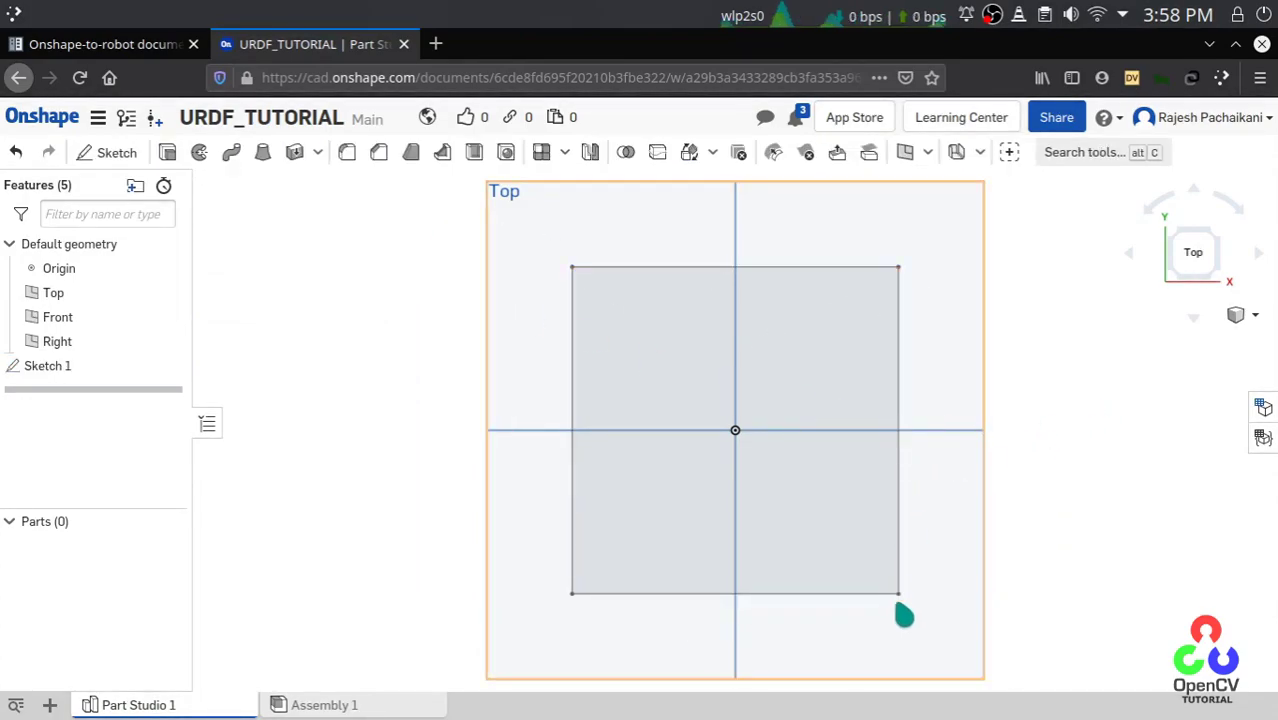
Step: Reopen the rectangle sketch, delete its vertical dimension, and pull the upper left corner inward to reduce the height
double_click(68, 368)
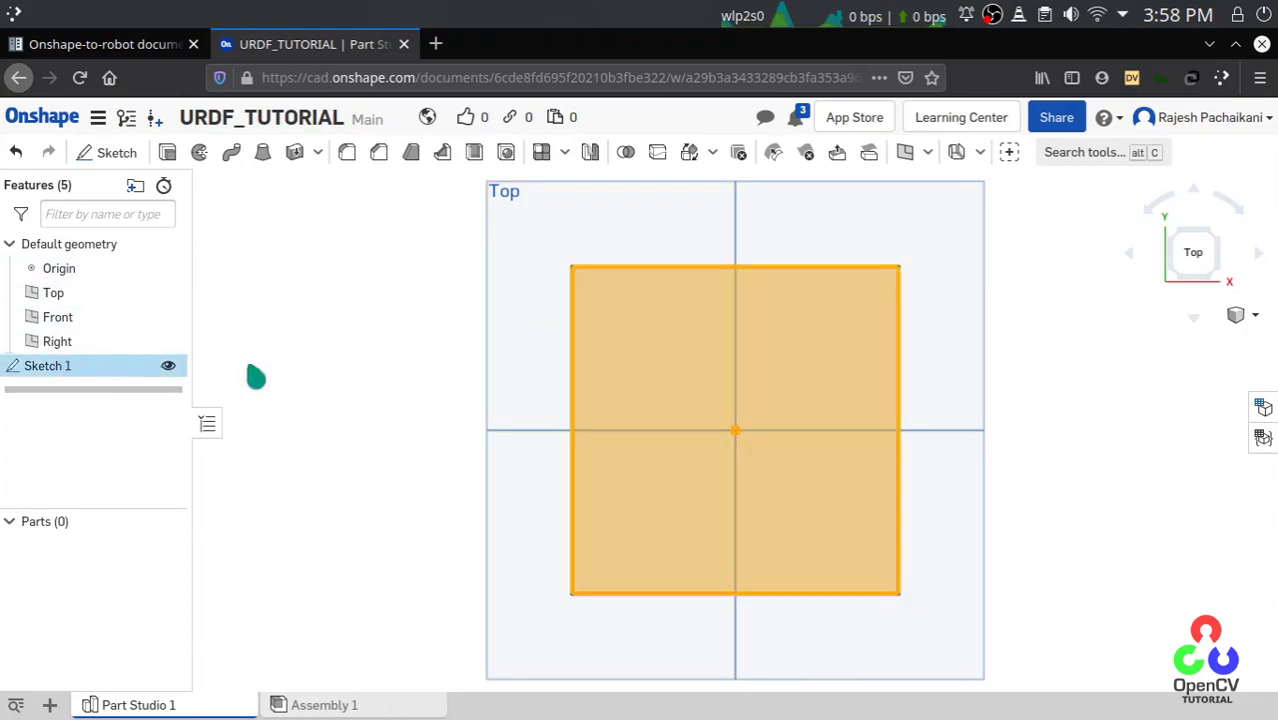
mouse_move(663, 267)
mouse_down()
mouse_move(684, 350)
mouse_move(710, 371)
mouse_move(1050, 300)
mouse_move(1004, 331)
mouse_up()
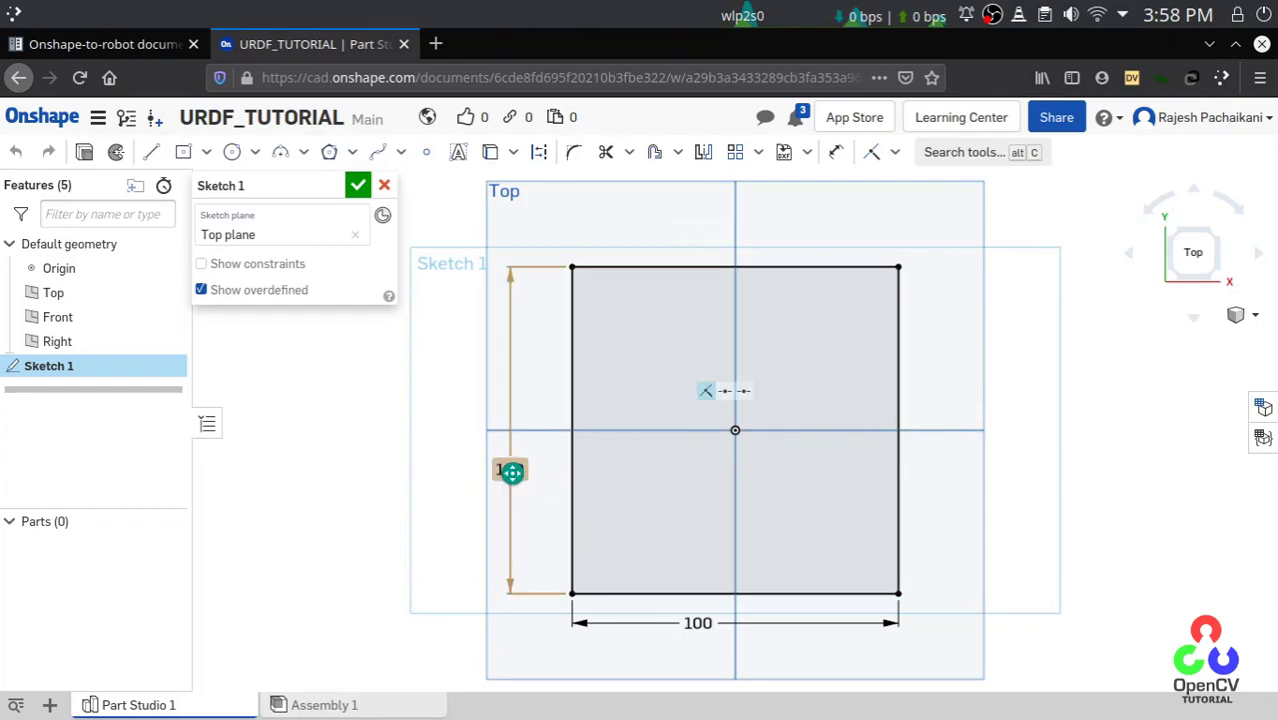
click(510, 470)
key(Delete)
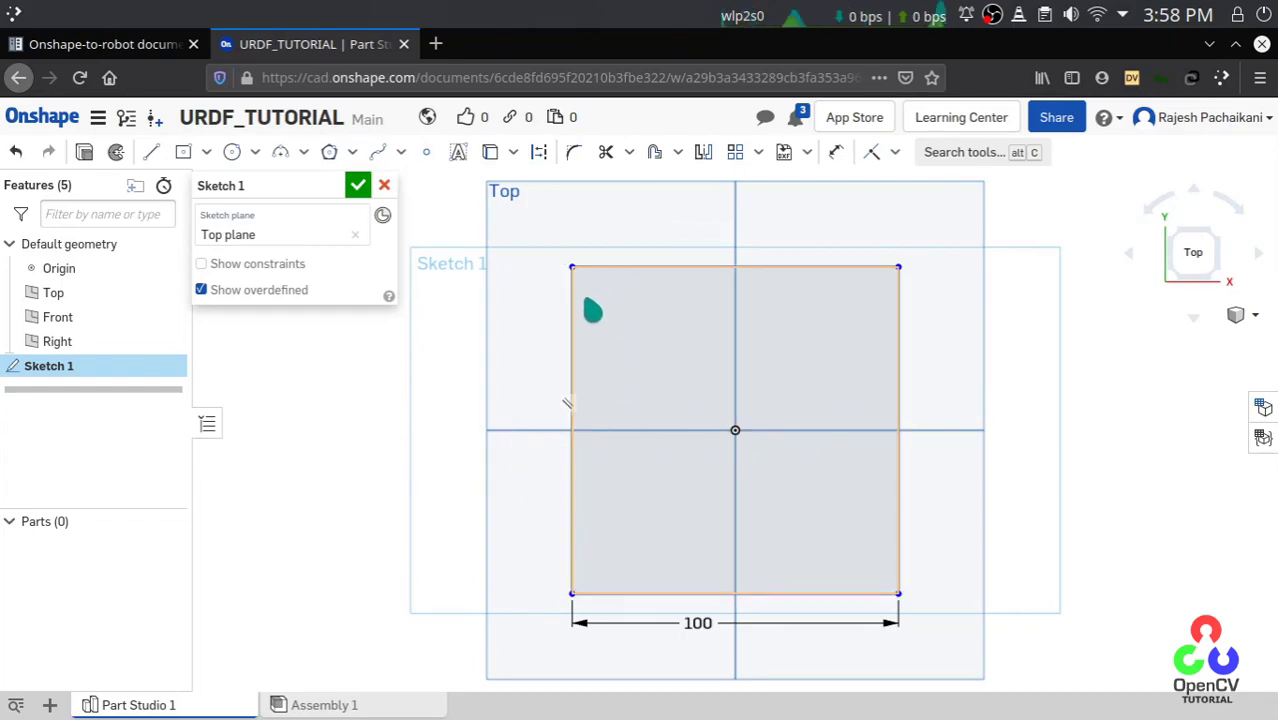
drag(582, 276, 676, 297)
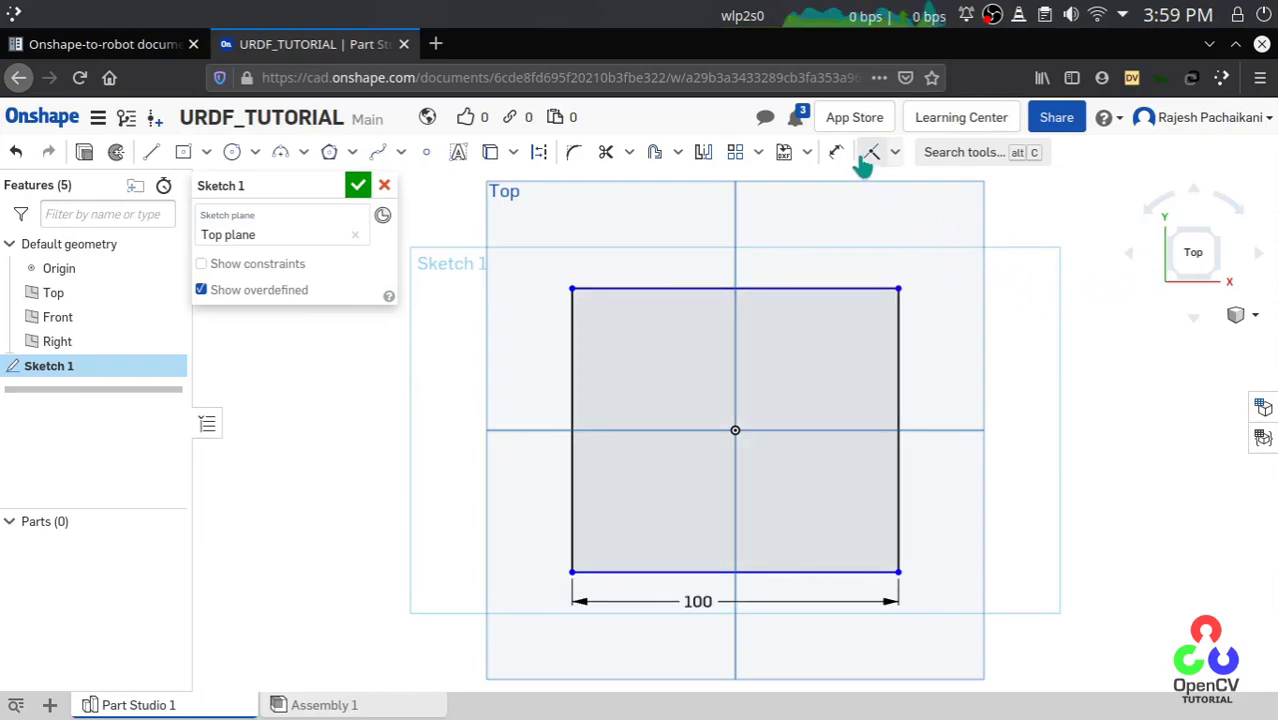
Step: Add a second width dimension on the rectangle's upper edge, accept its value, and finish the sketch
click(784, 289)
click(1034, 226)
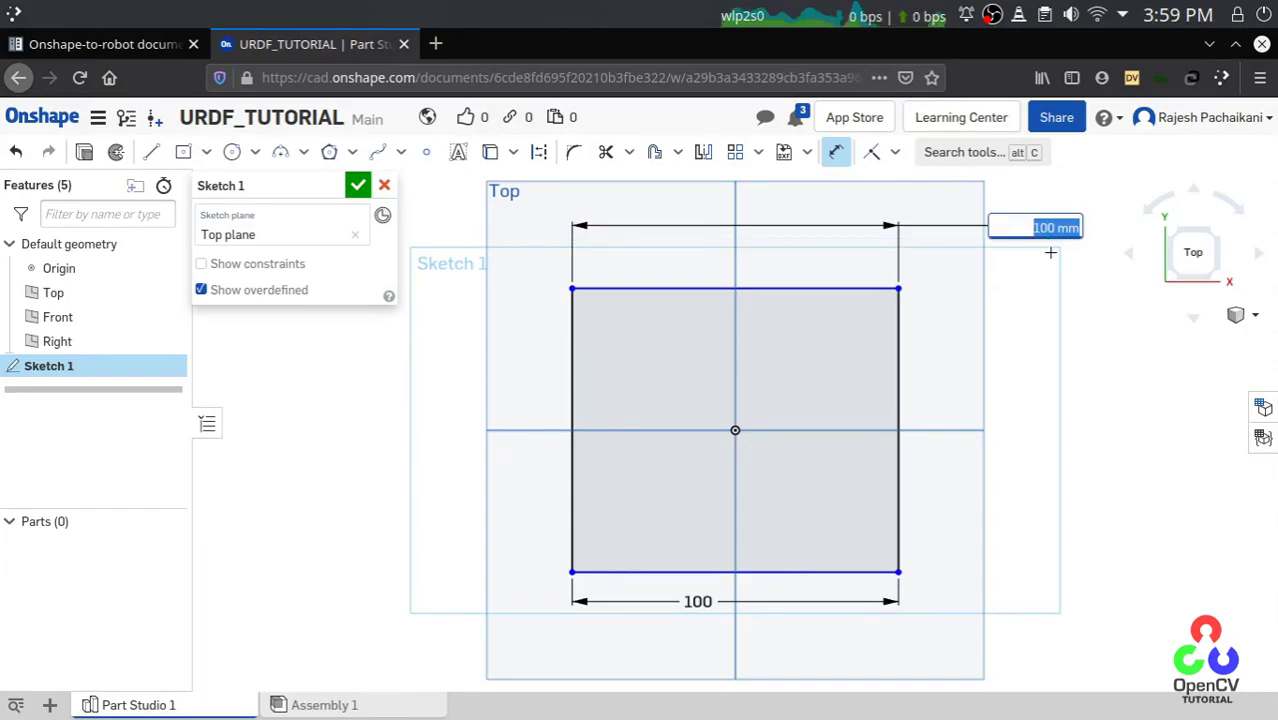
key(Return)
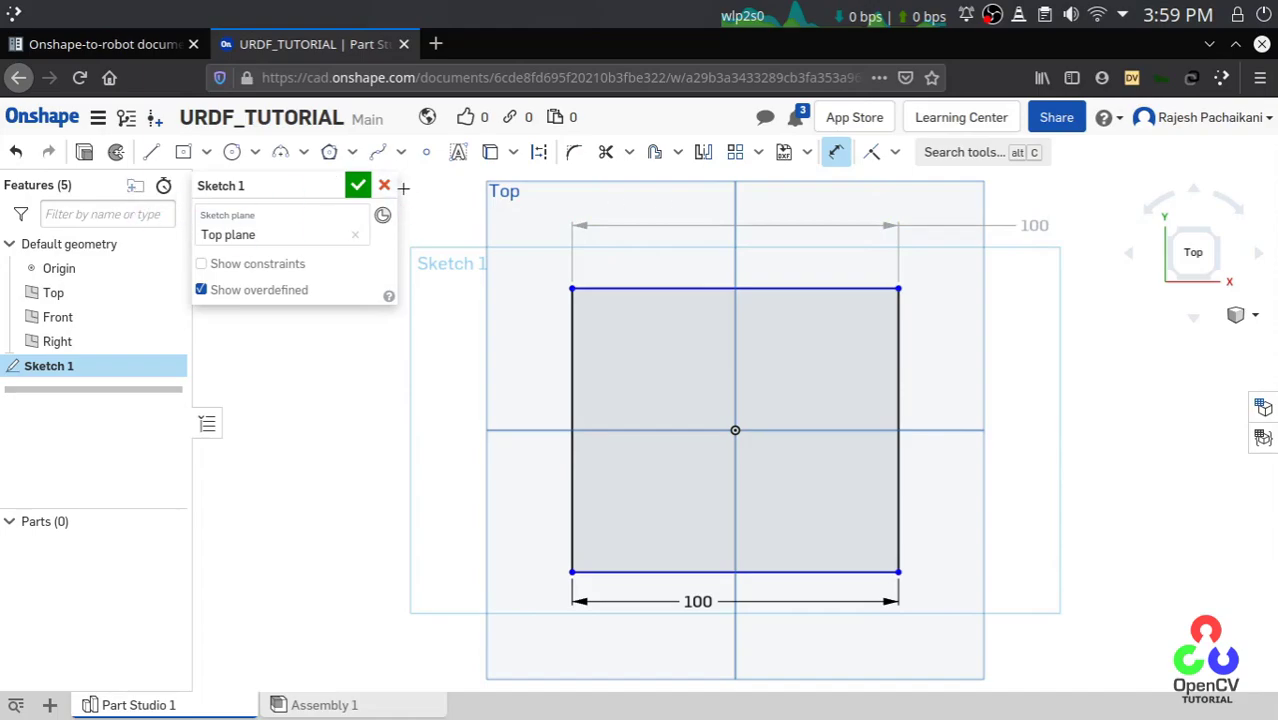
click(358, 186)
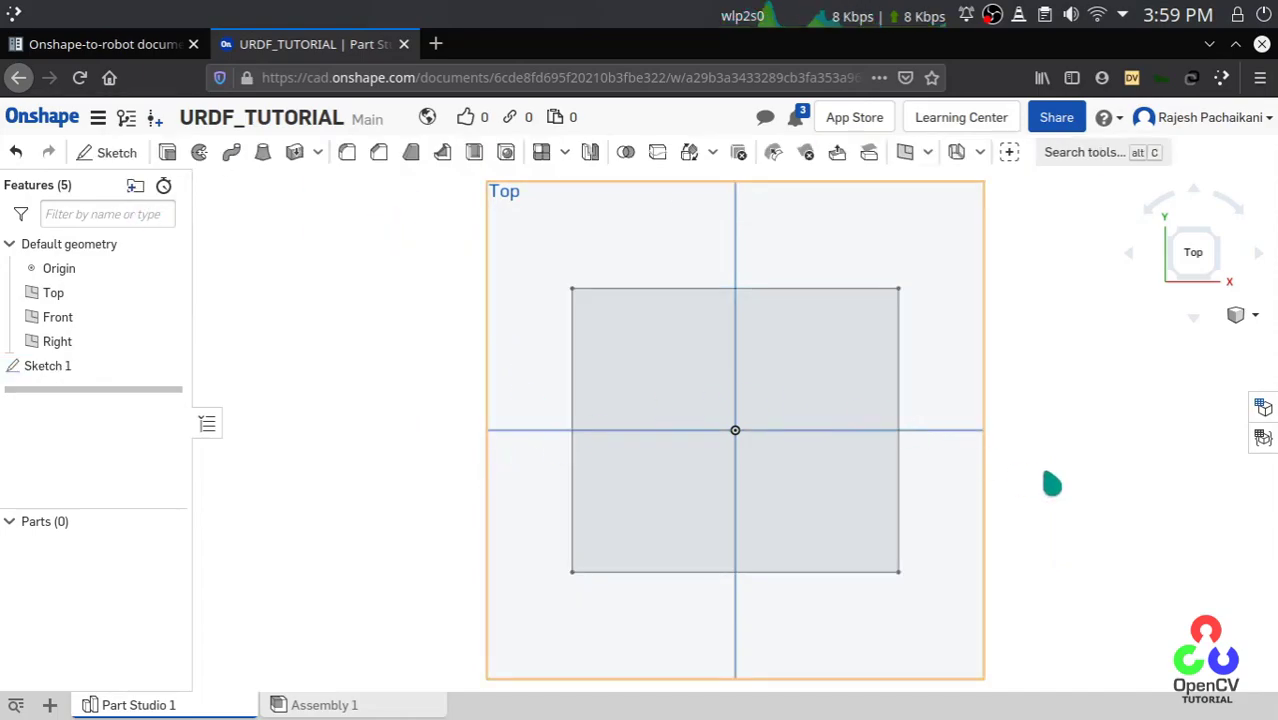
Step: Extrude the rectangle sketch as a new solid with a blind depth of 20 mm
scroll(1050, 479, down, 3)
key(f)
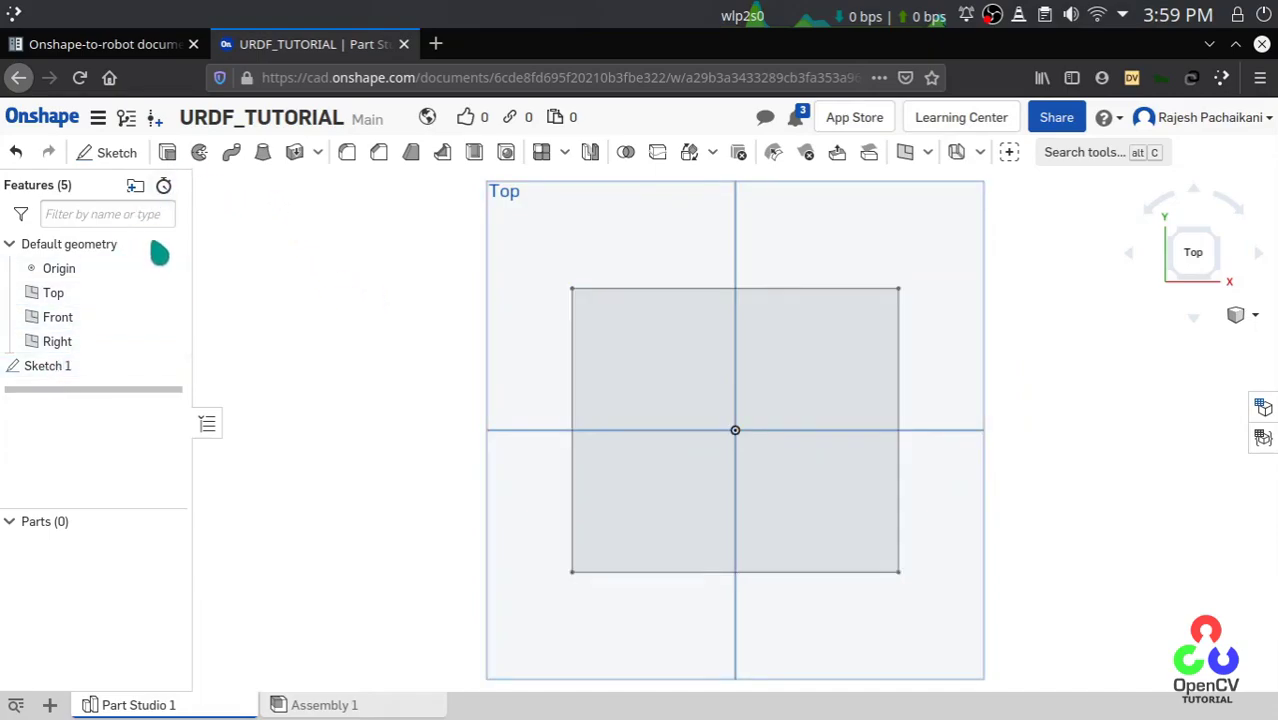
click(44, 370)
key(shift+e)
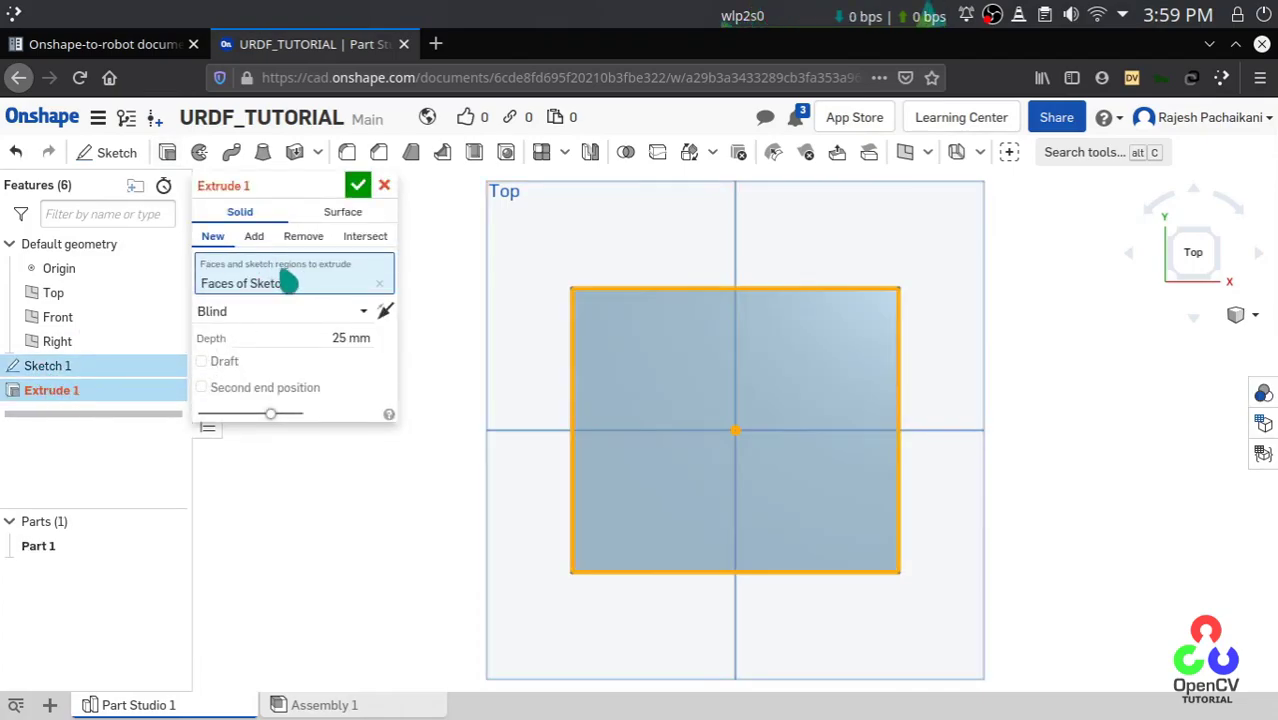
click(345, 338)
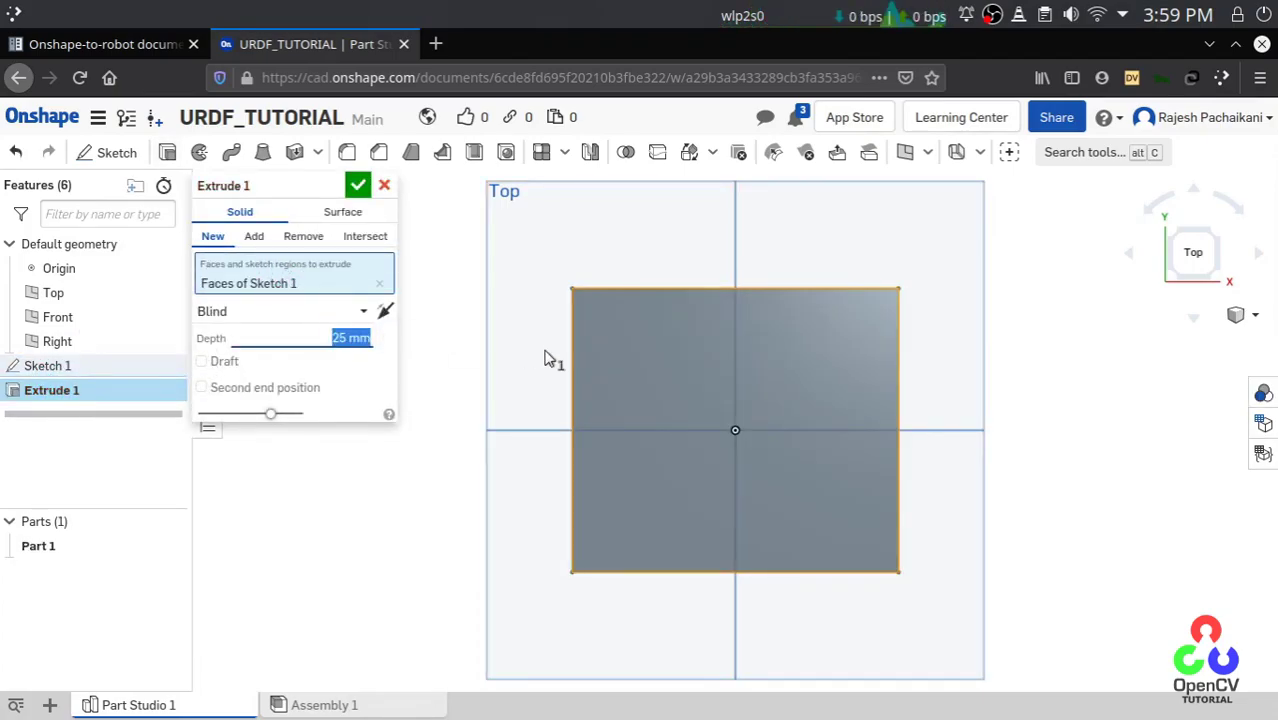
text(20)
key(Return)
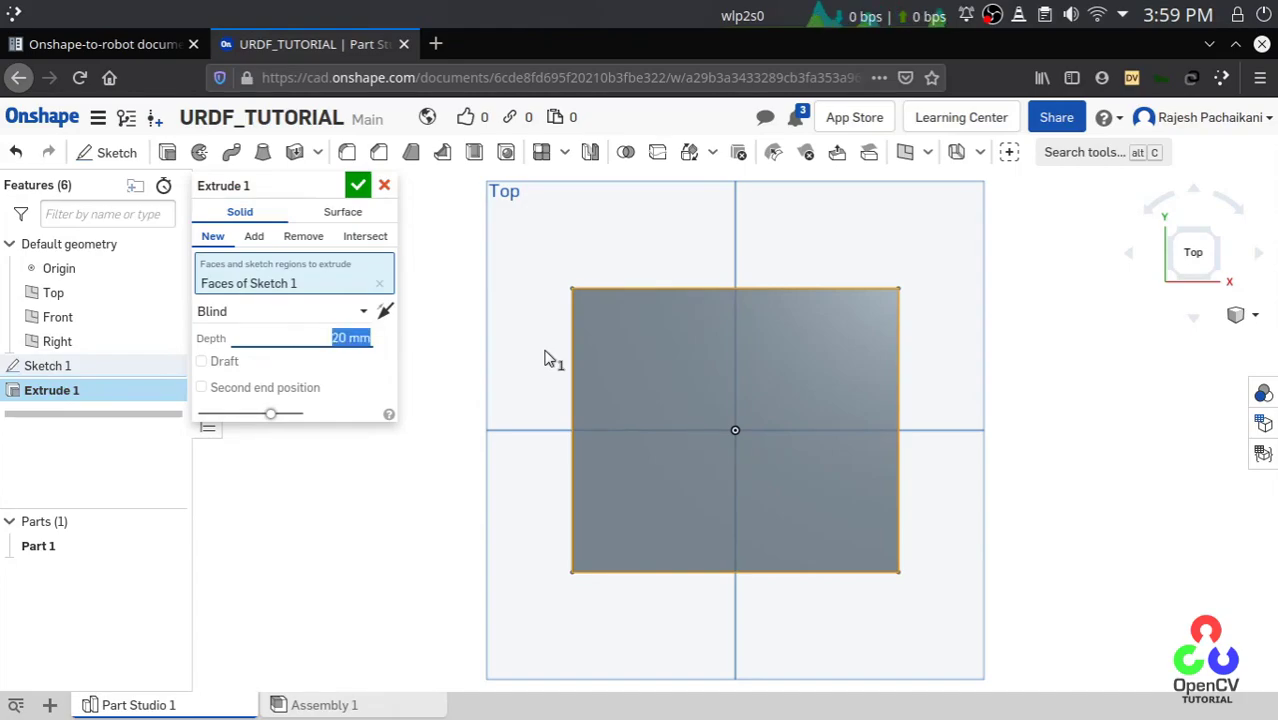
click(358, 186)
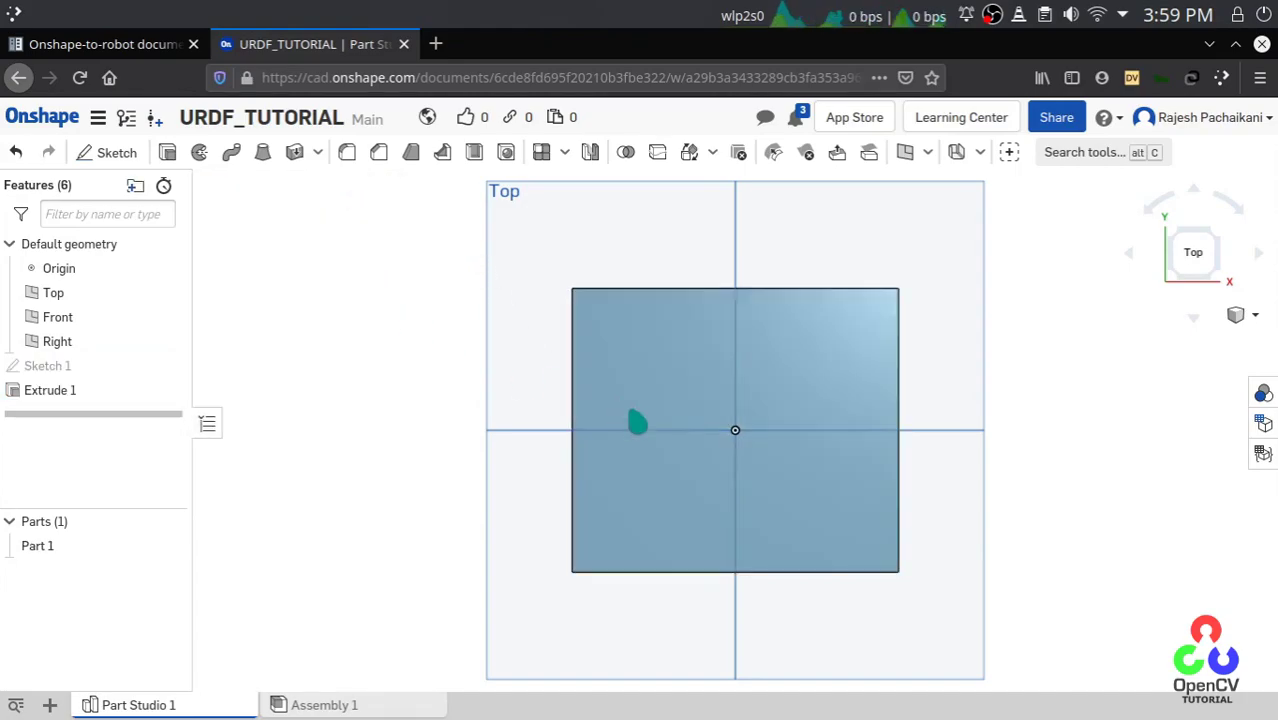
Step: Start a sketch on the block's top face and draw a circle about 59 mm in diameter, centred on the origin
right_drag(1061, 590, 822, 410)
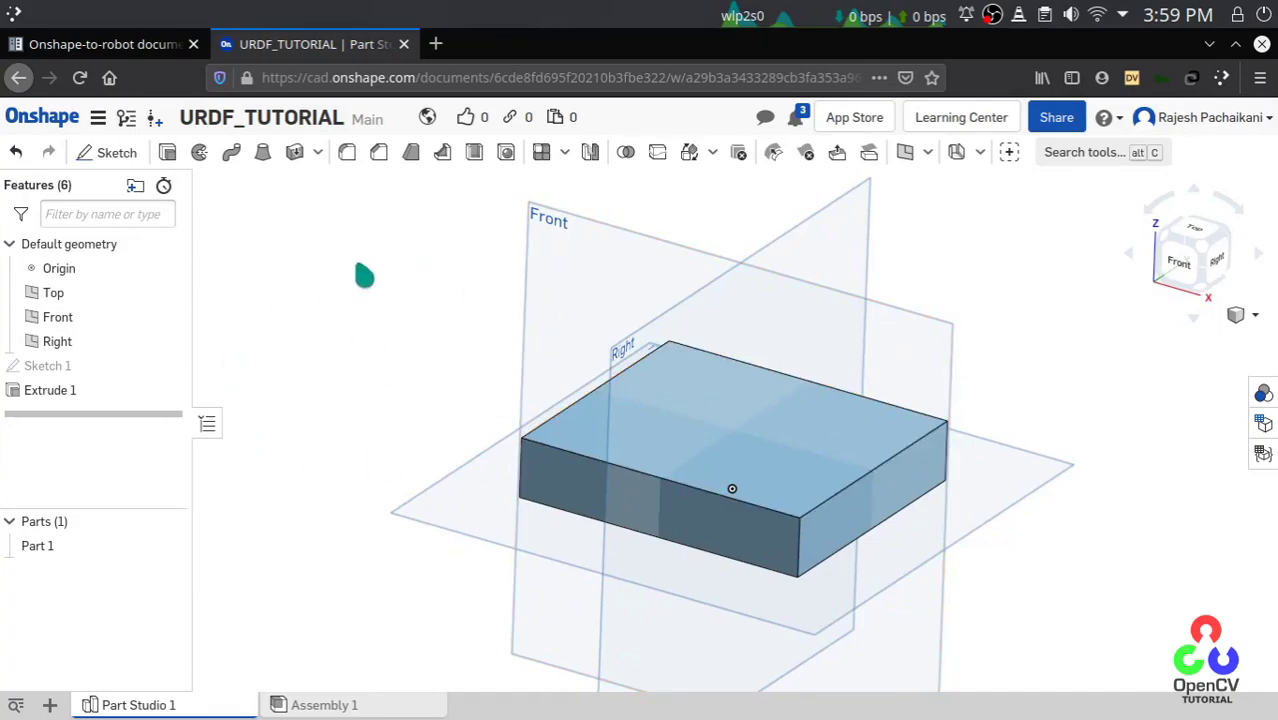
click(166, 154)
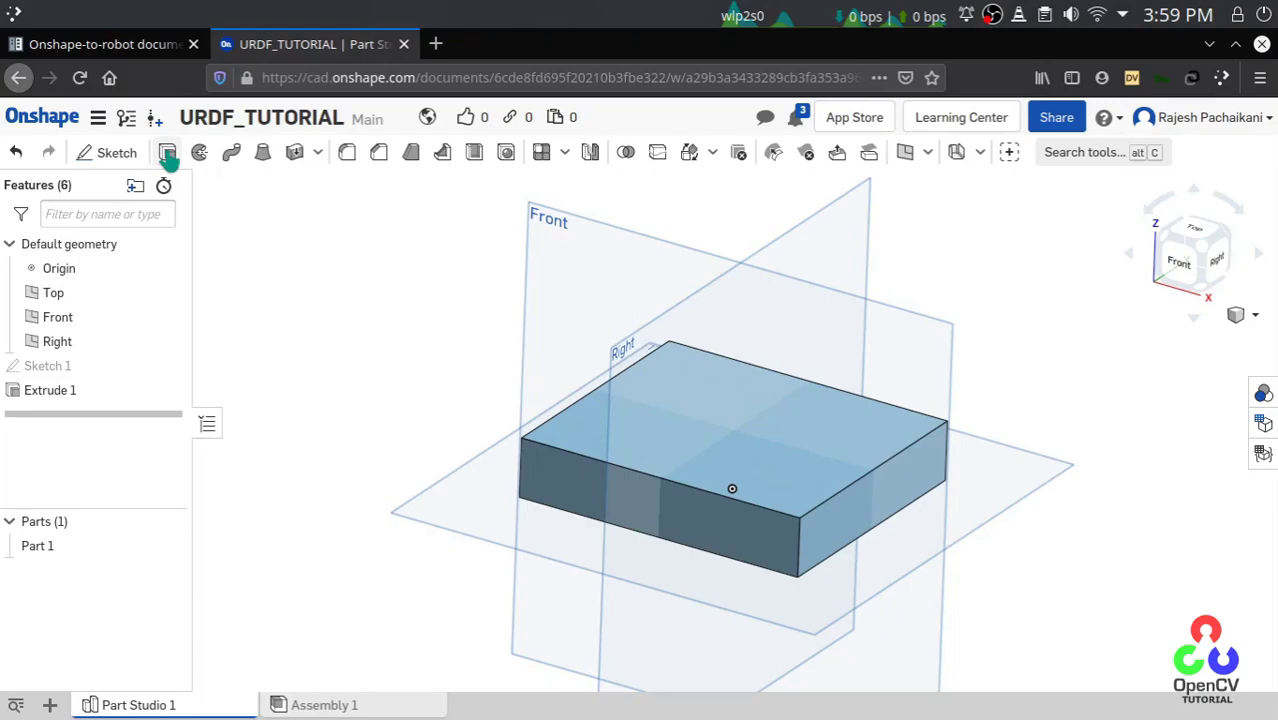
click(757, 437)
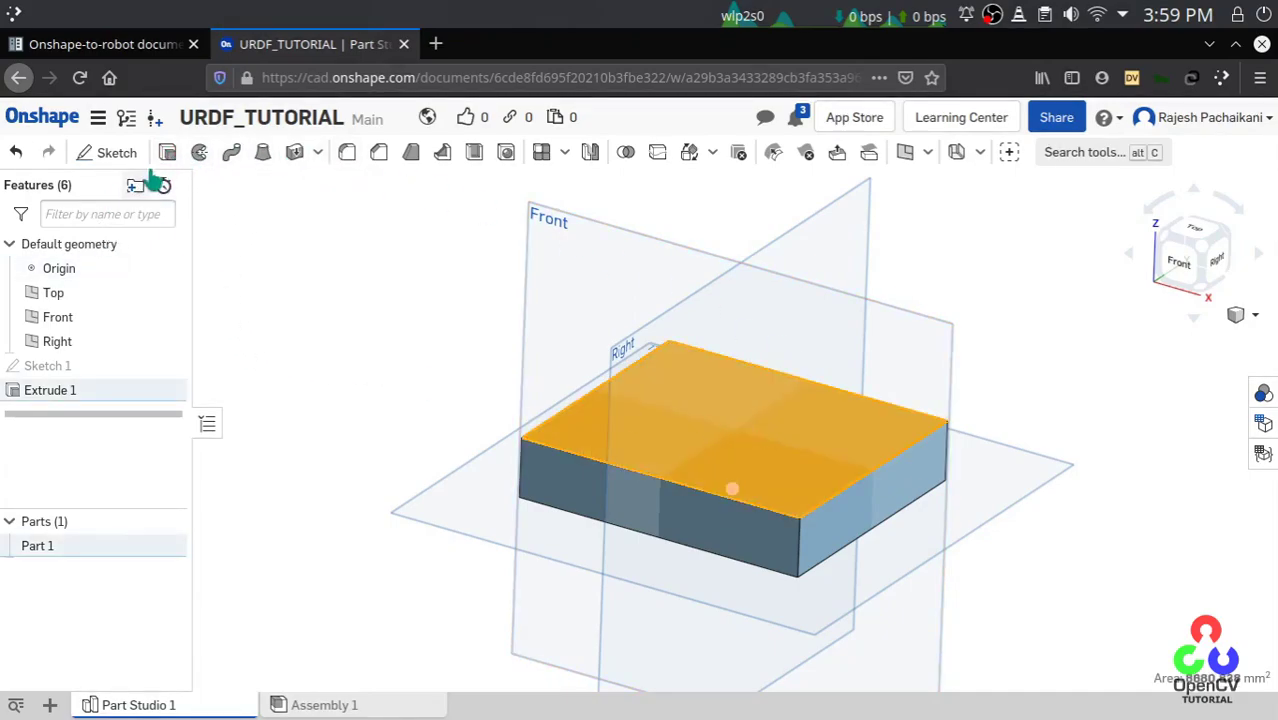
click(110, 152)
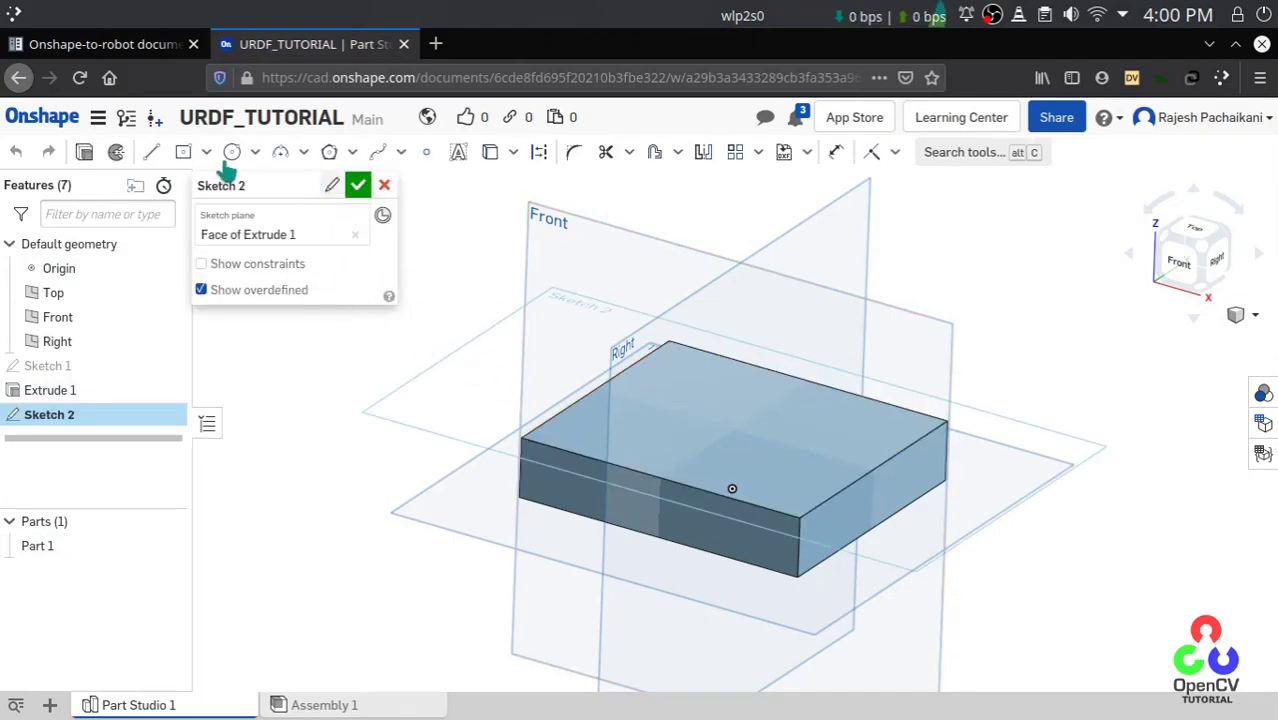
click(230, 154)
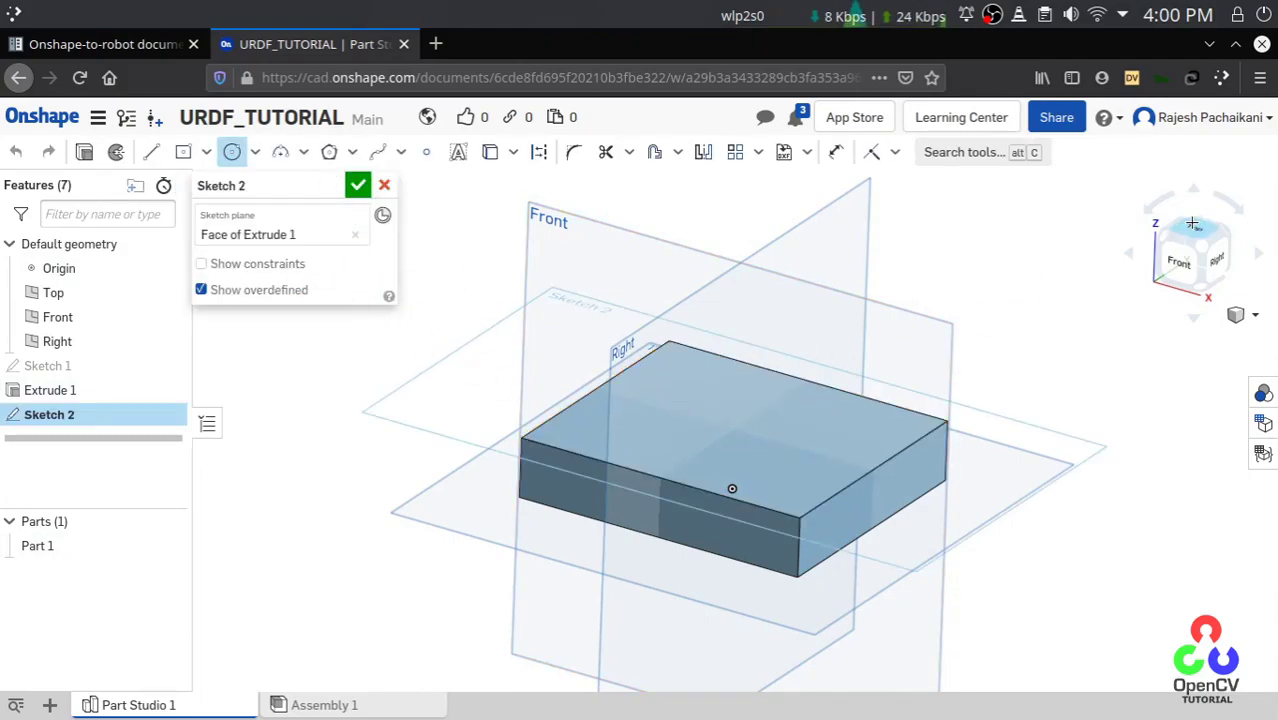
click(1192, 224)
click(735, 430)
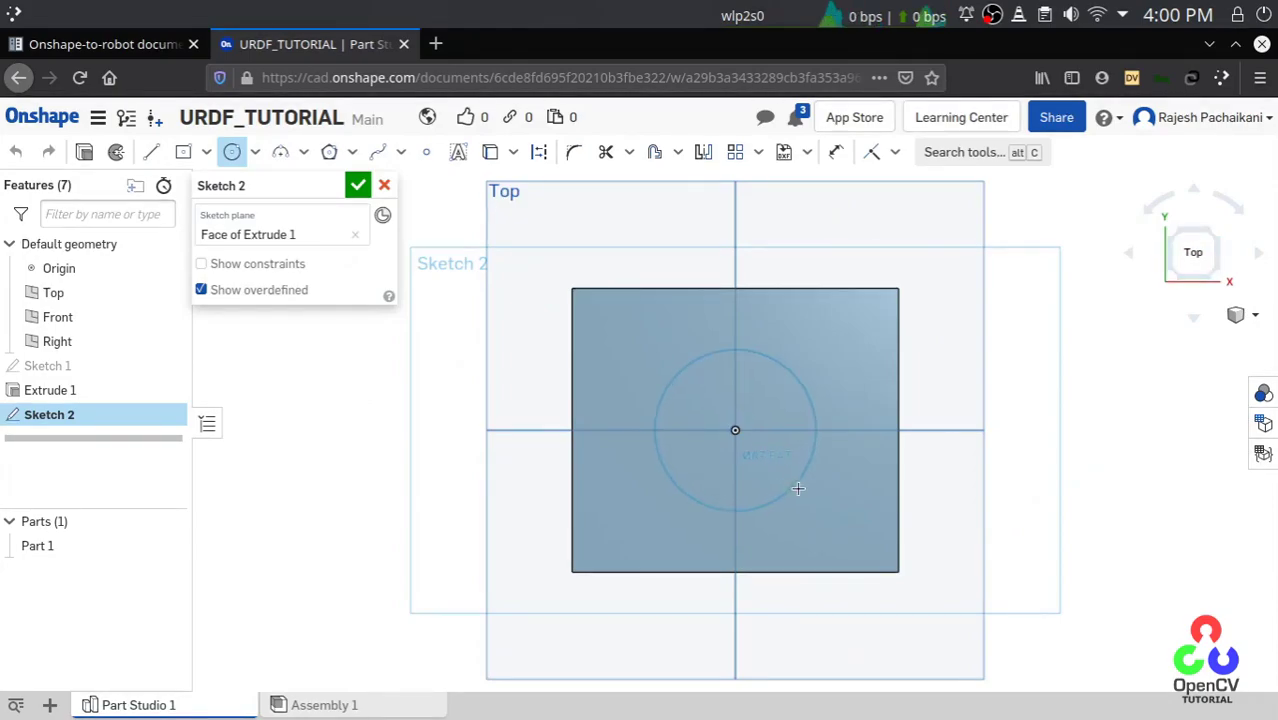
click(803, 499)
Step: Dimension the circle's diameter to a smaller value and finish the sketch
click(836, 152)
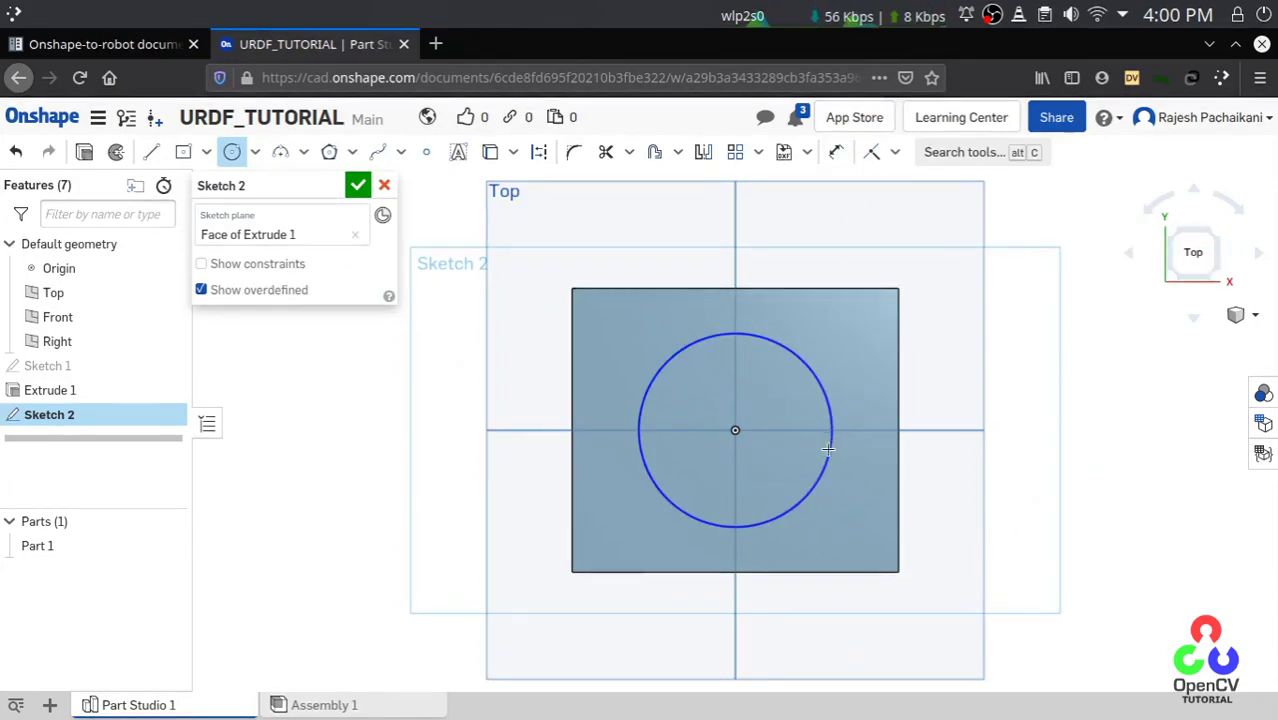
click(830, 455)
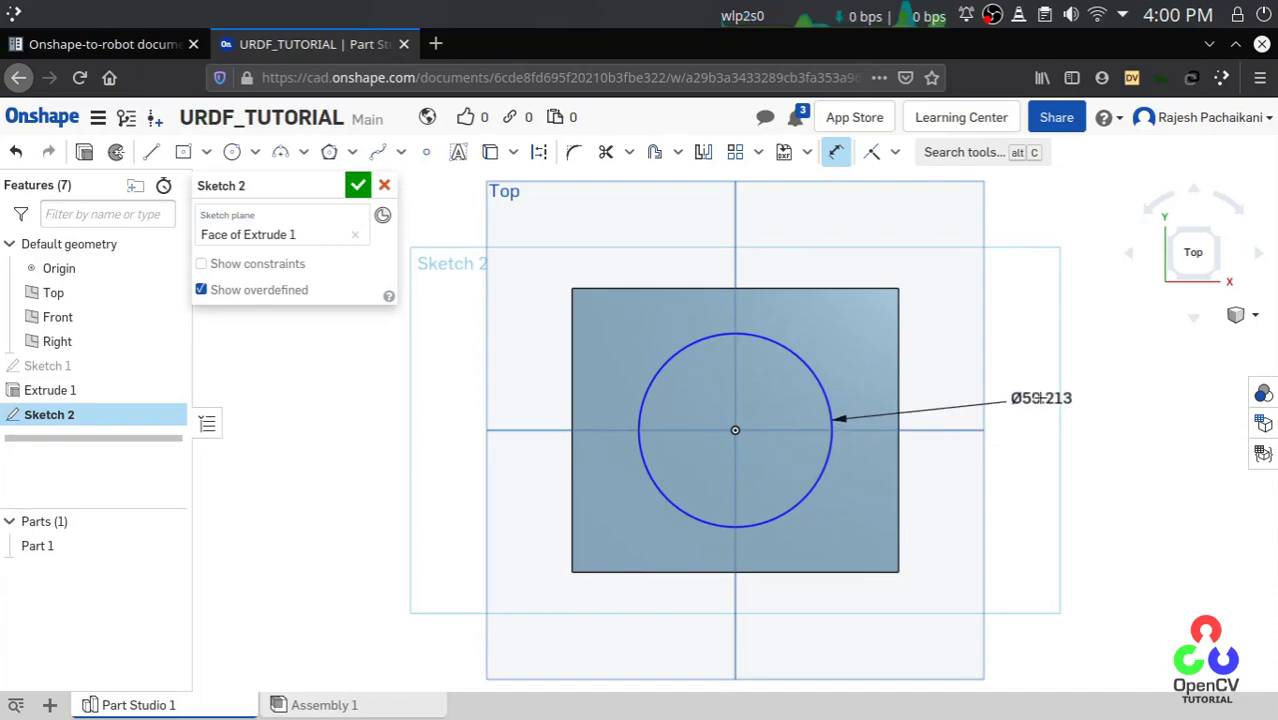
click(1041, 398)
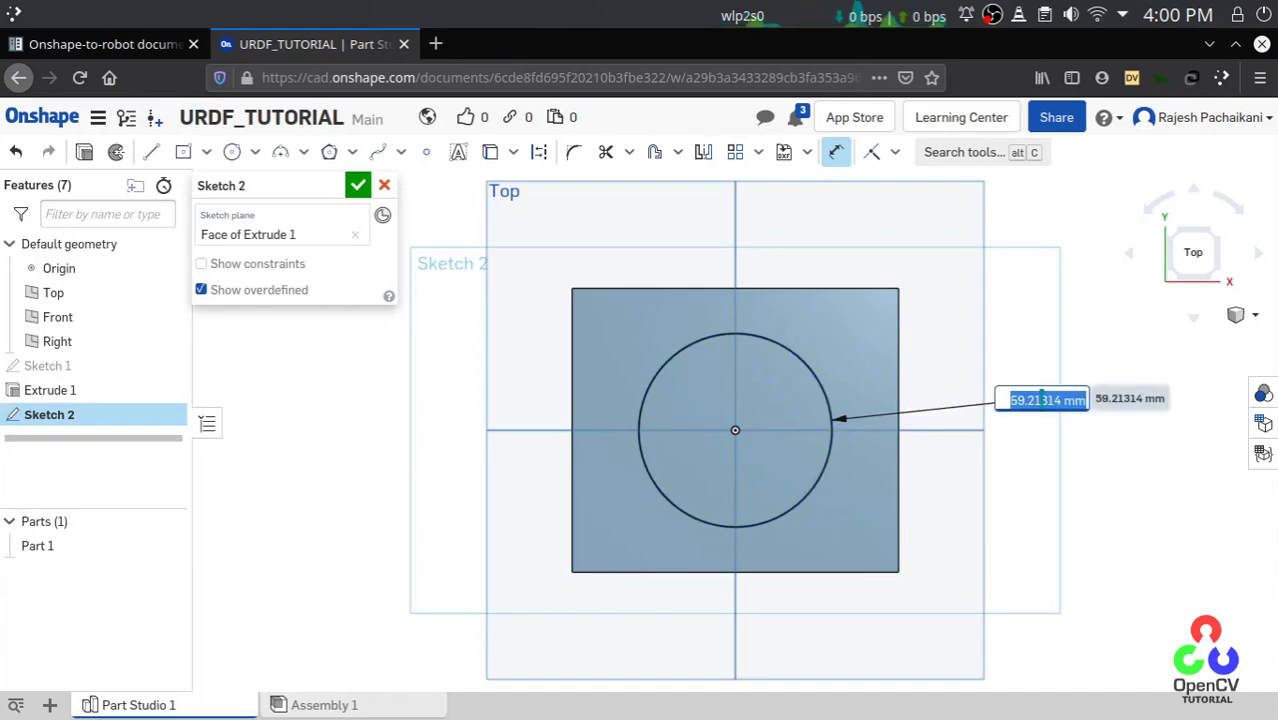
key(BackSpace)
key(Return)
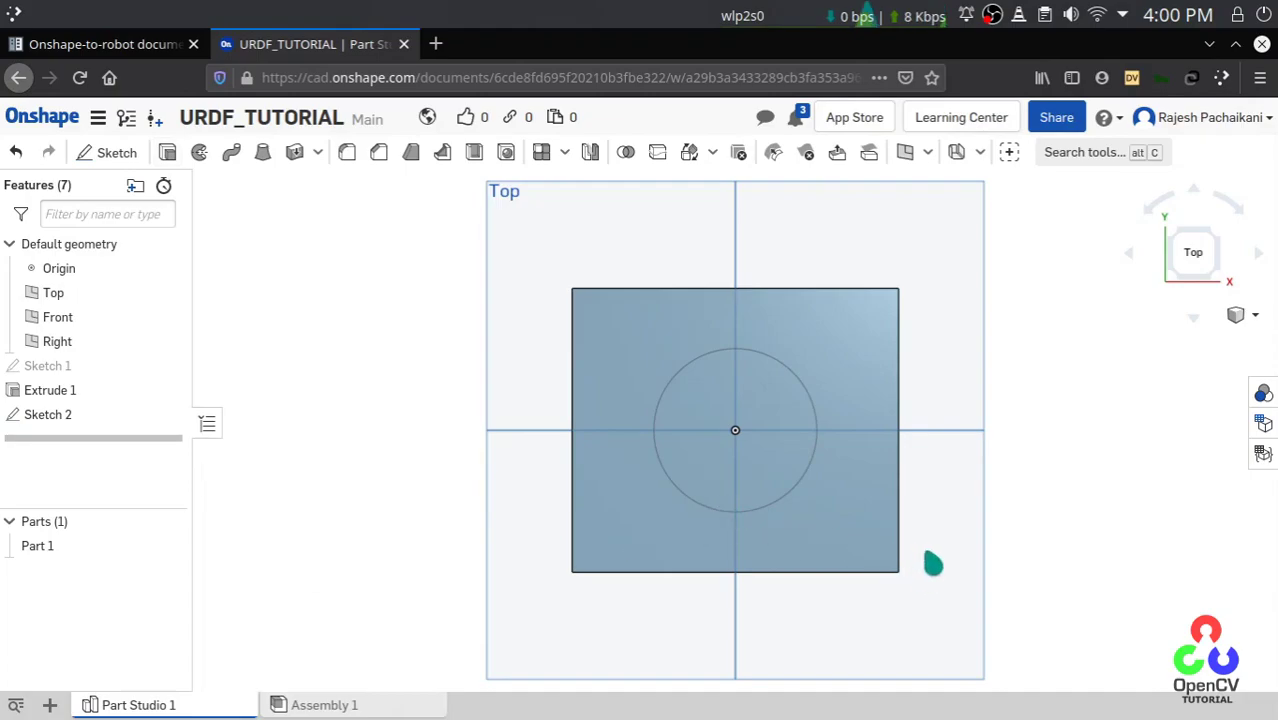
Step: Extrude the circle on the block's top face upward to a blind depth of about 50 mm, adding it to Part 1
key(shift+1)
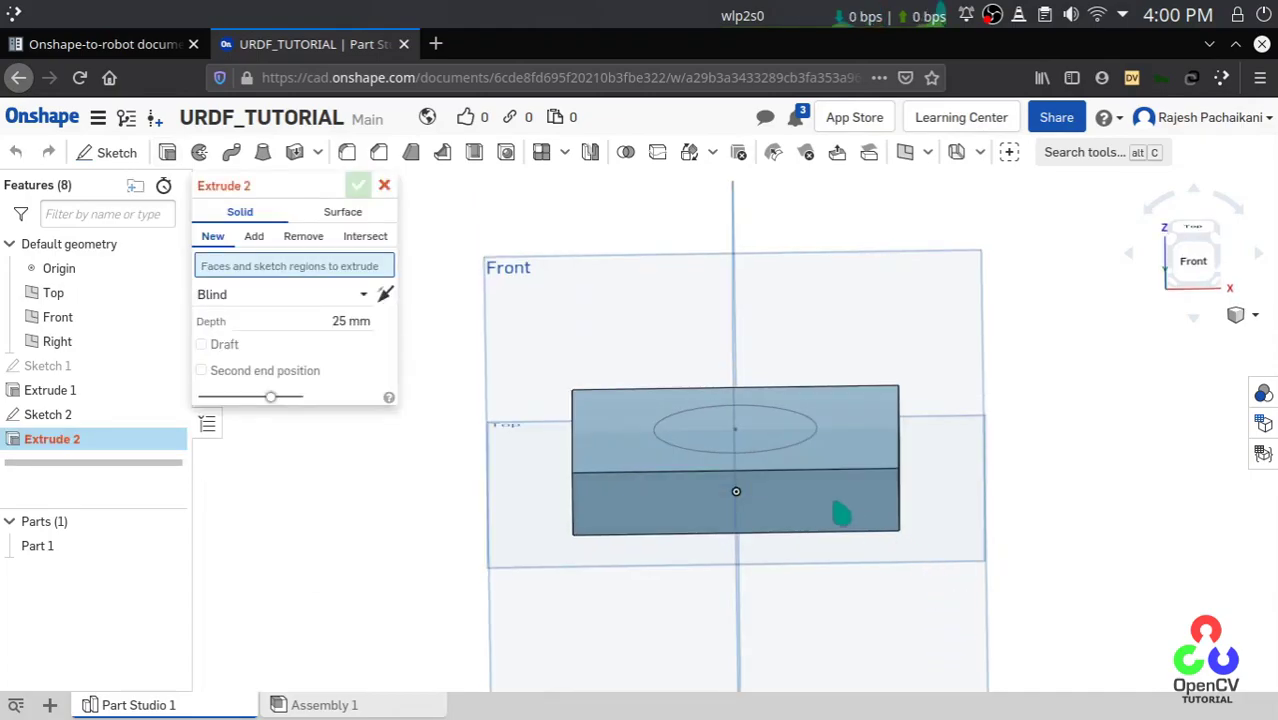
click(781, 447)
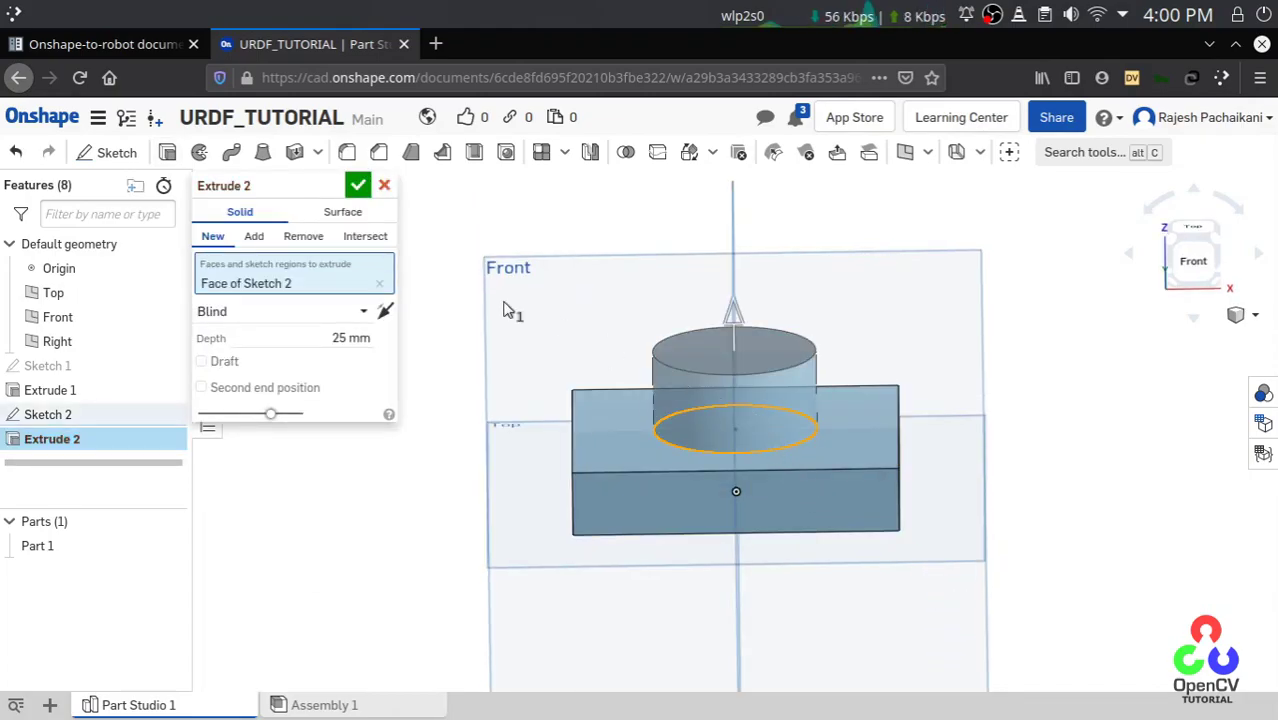
drag(734, 318, 732, 234)
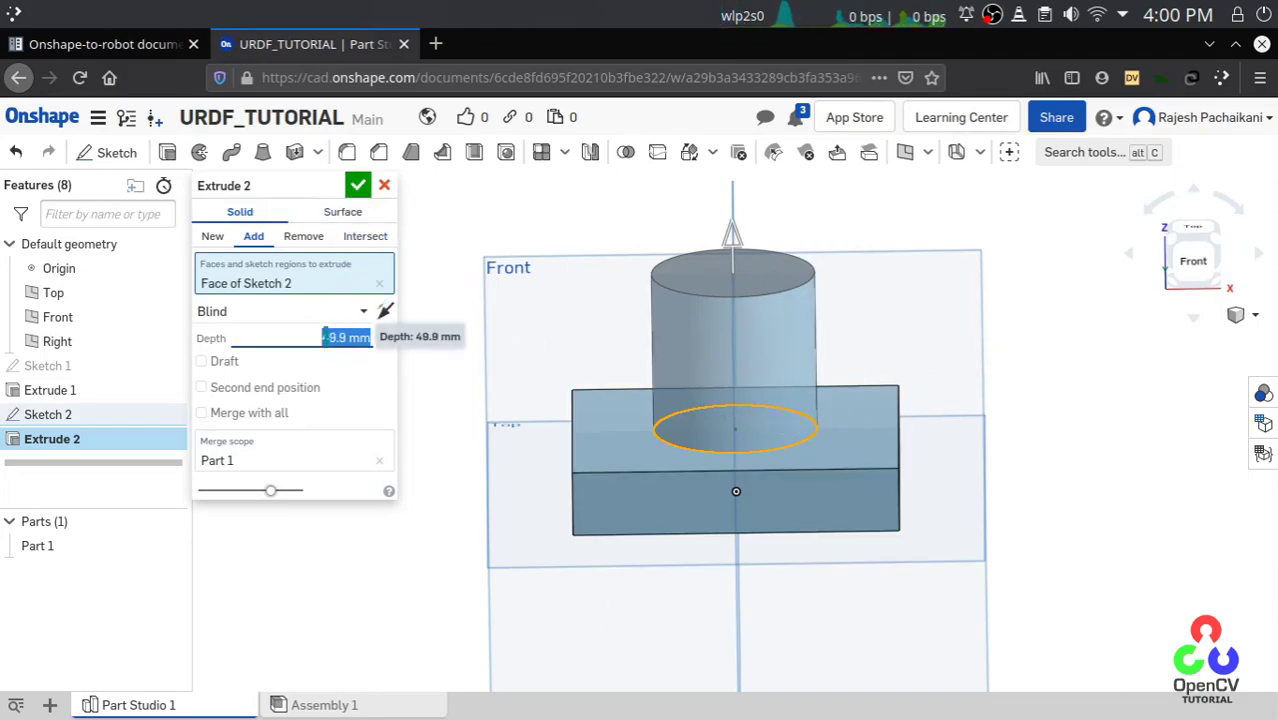
drag(325, 338, 333, 338)
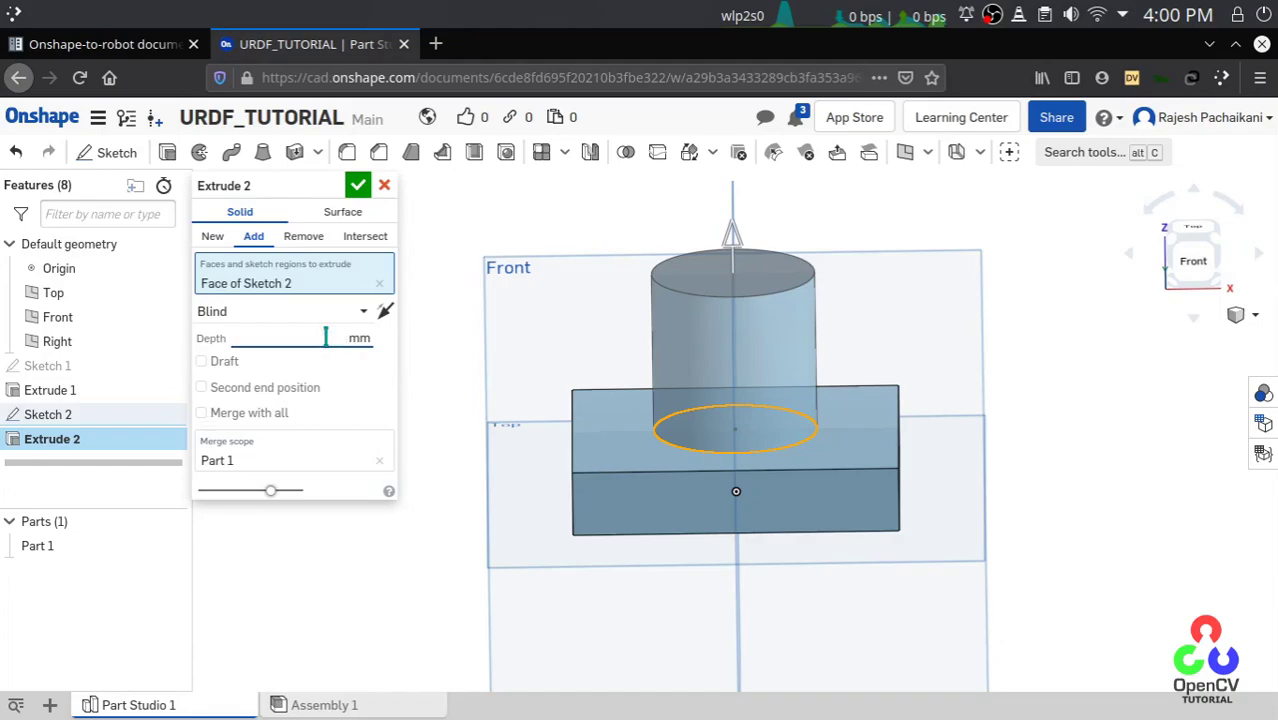
click(358, 186)
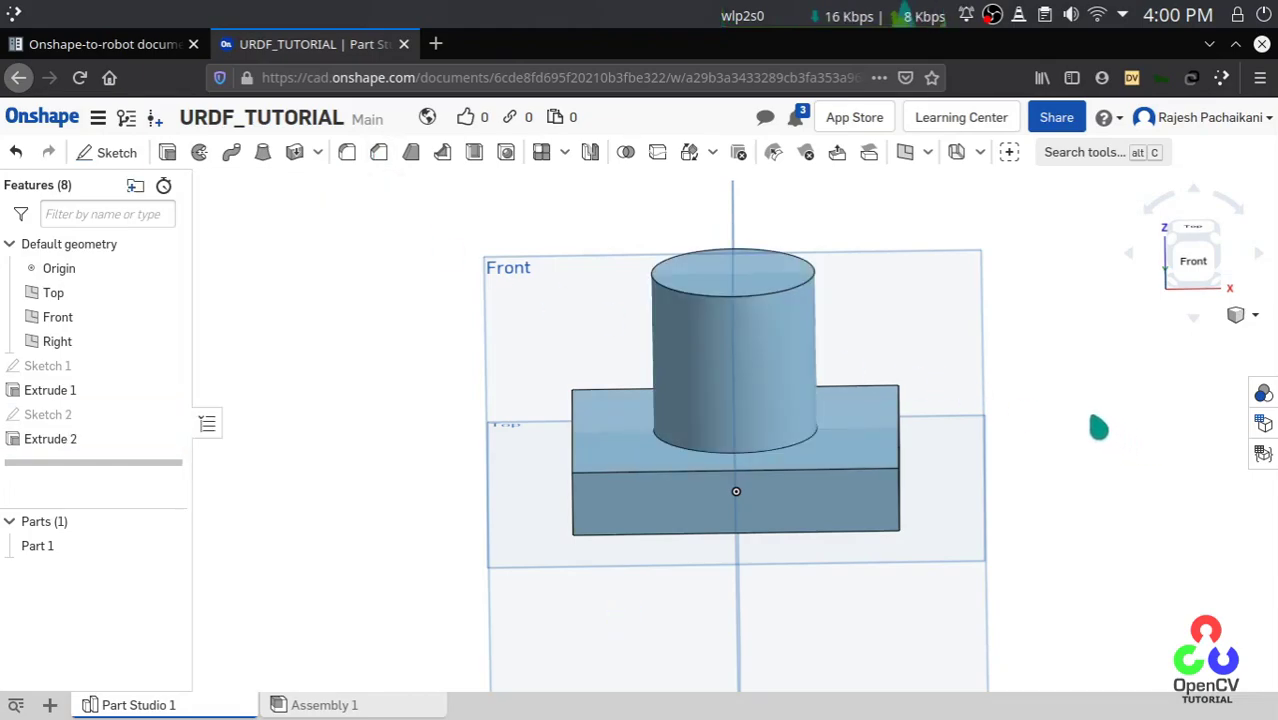
Step: Rename Part 1 as Base
scroll(778, 470, down, 4)
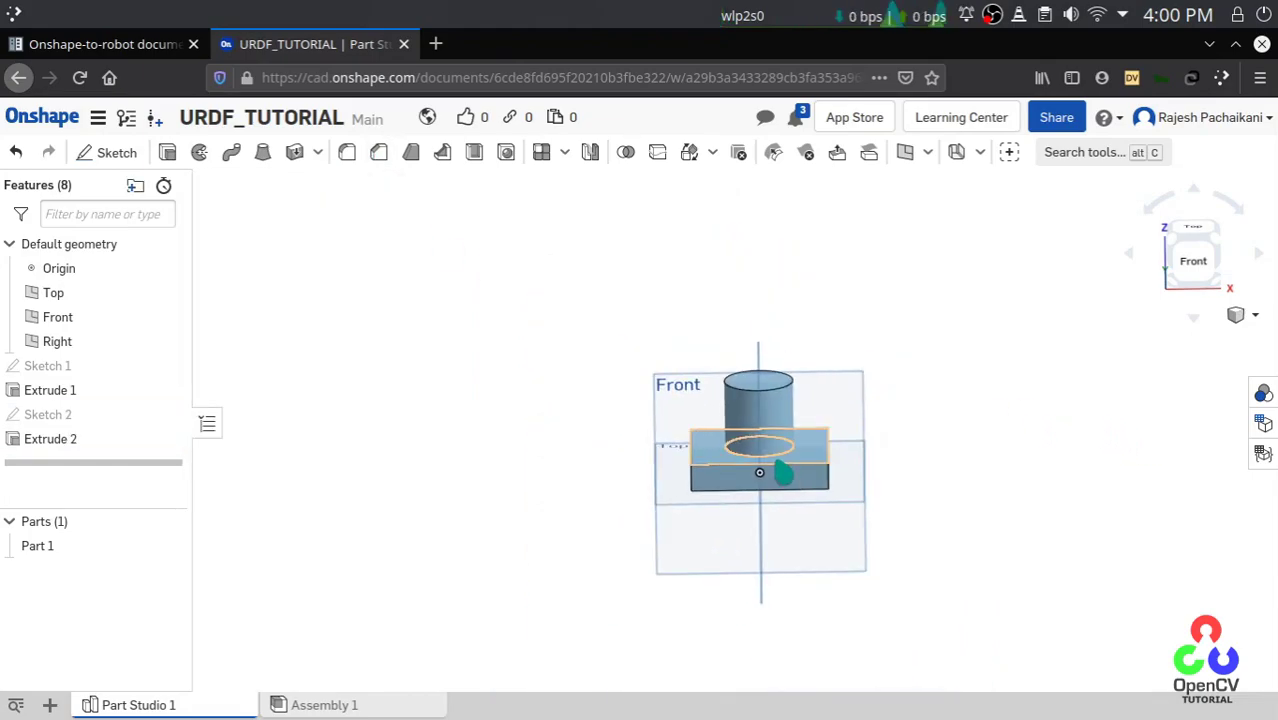
scroll(782, 466, up, 2)
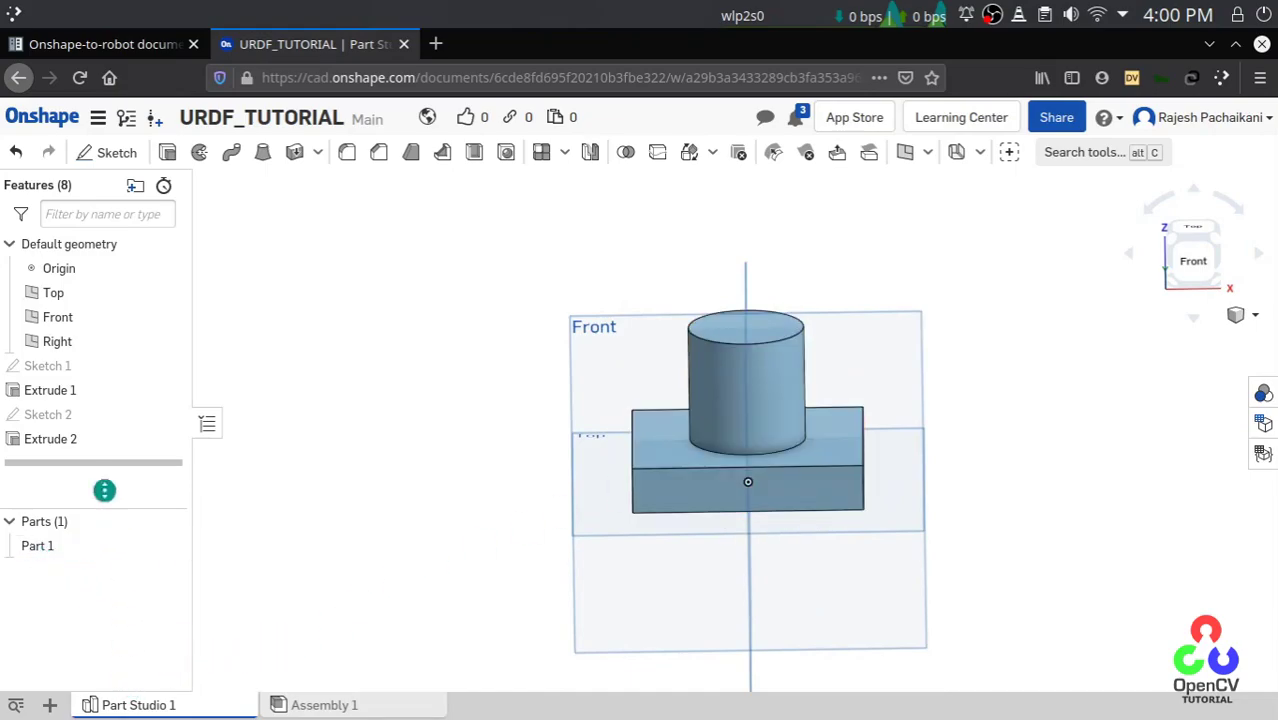
right_click(48, 558)
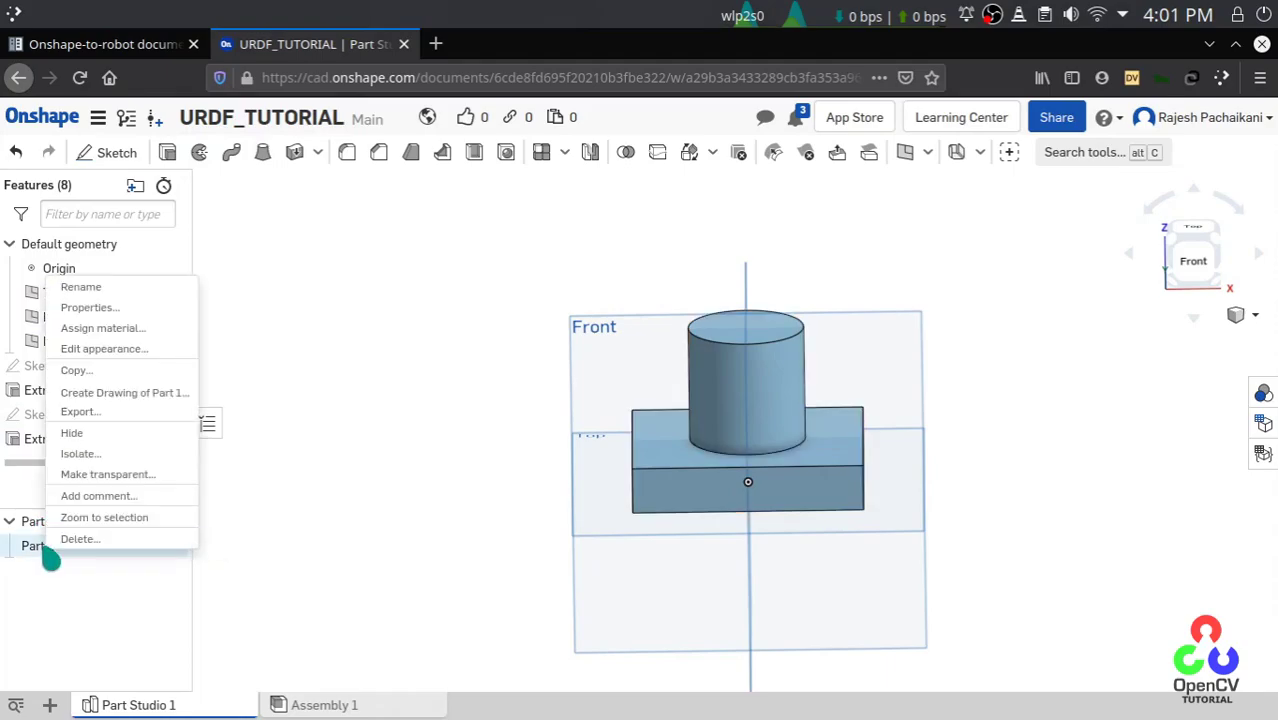
click(116, 289)
text(V)
key(BackSpace)
text(Base)
click(53, 584)
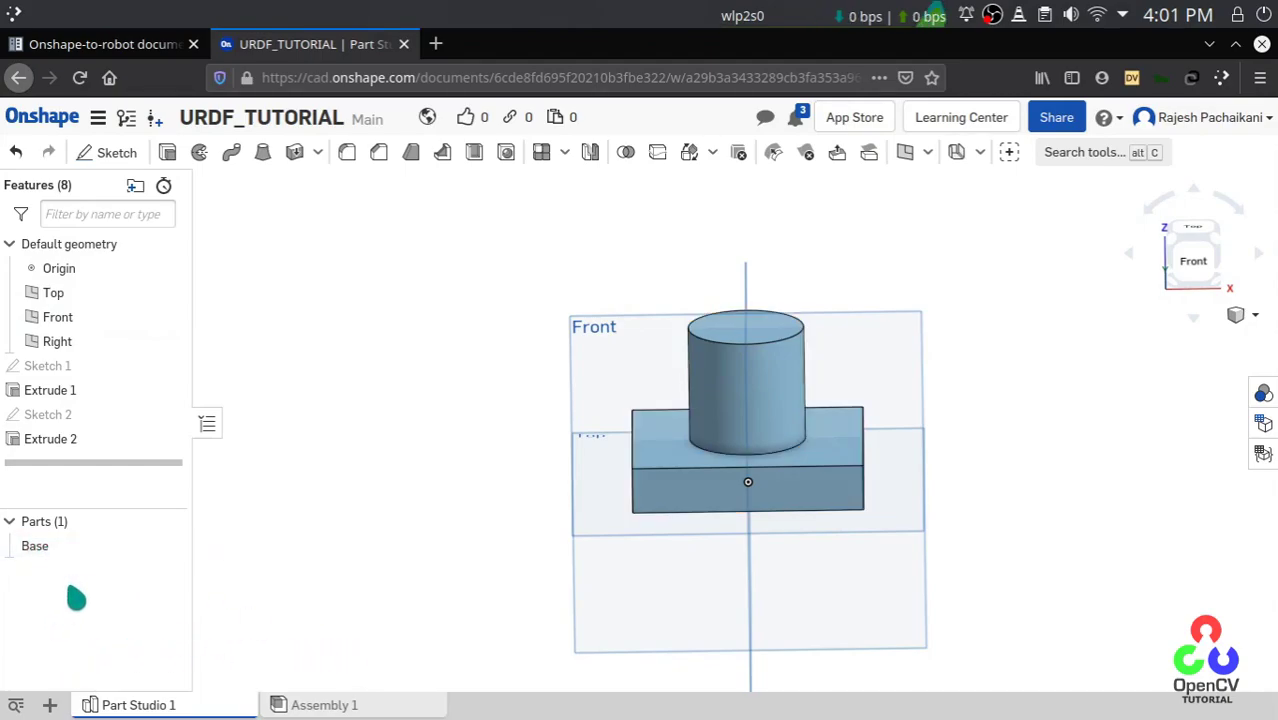
right_click(57, 442)
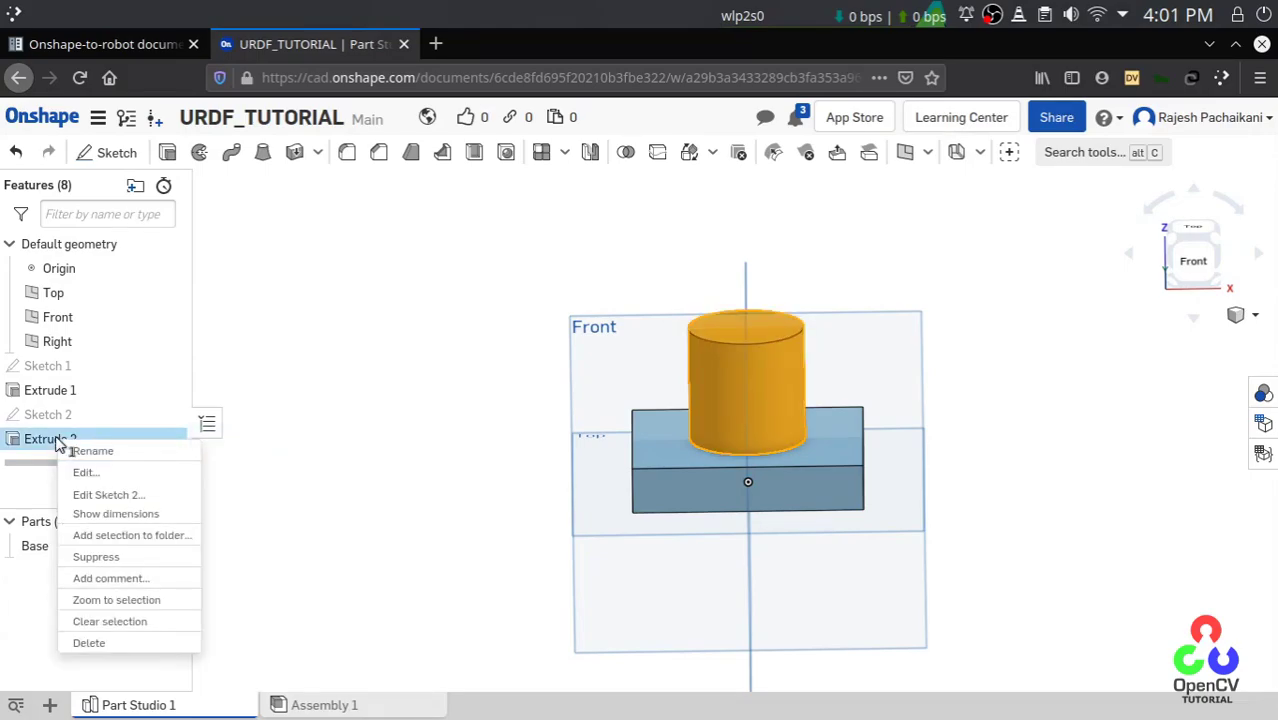
click(40, 490)
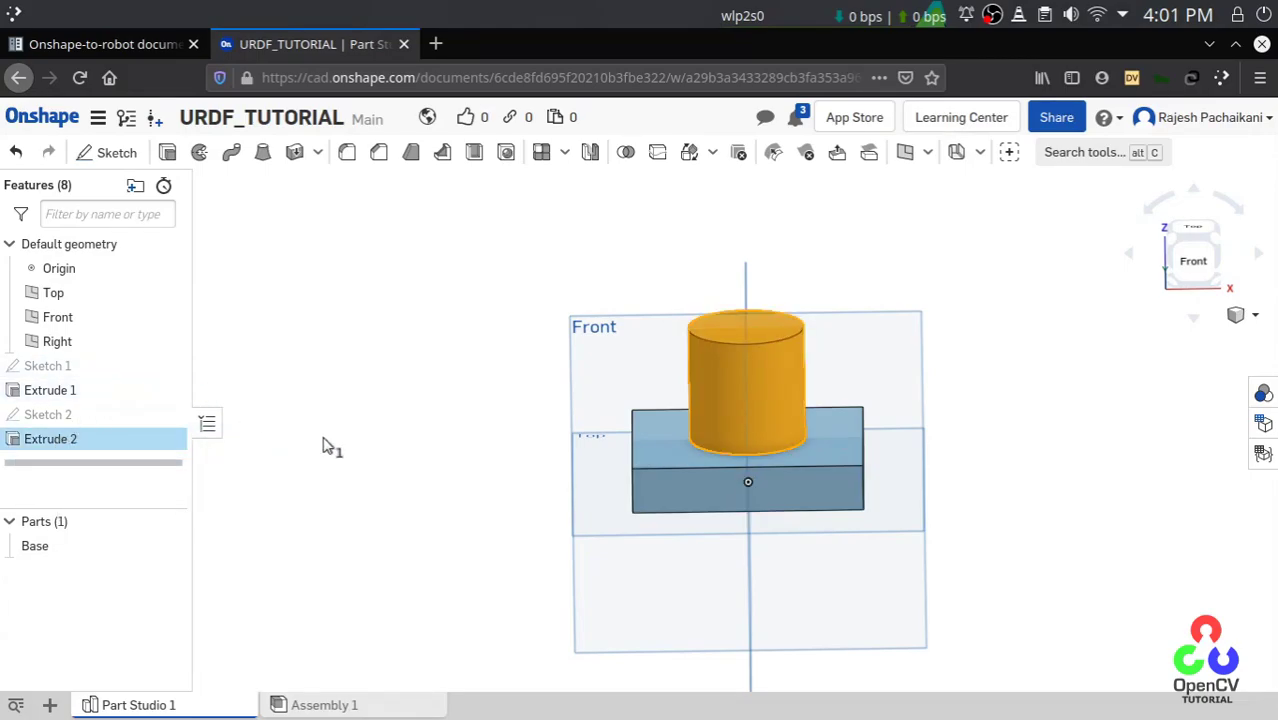
click(293, 488)
Step: Create a second Part Studio and sketch a rectangle about 202 by 70 mm on its Top plane, centred on the origin
click(50, 705)
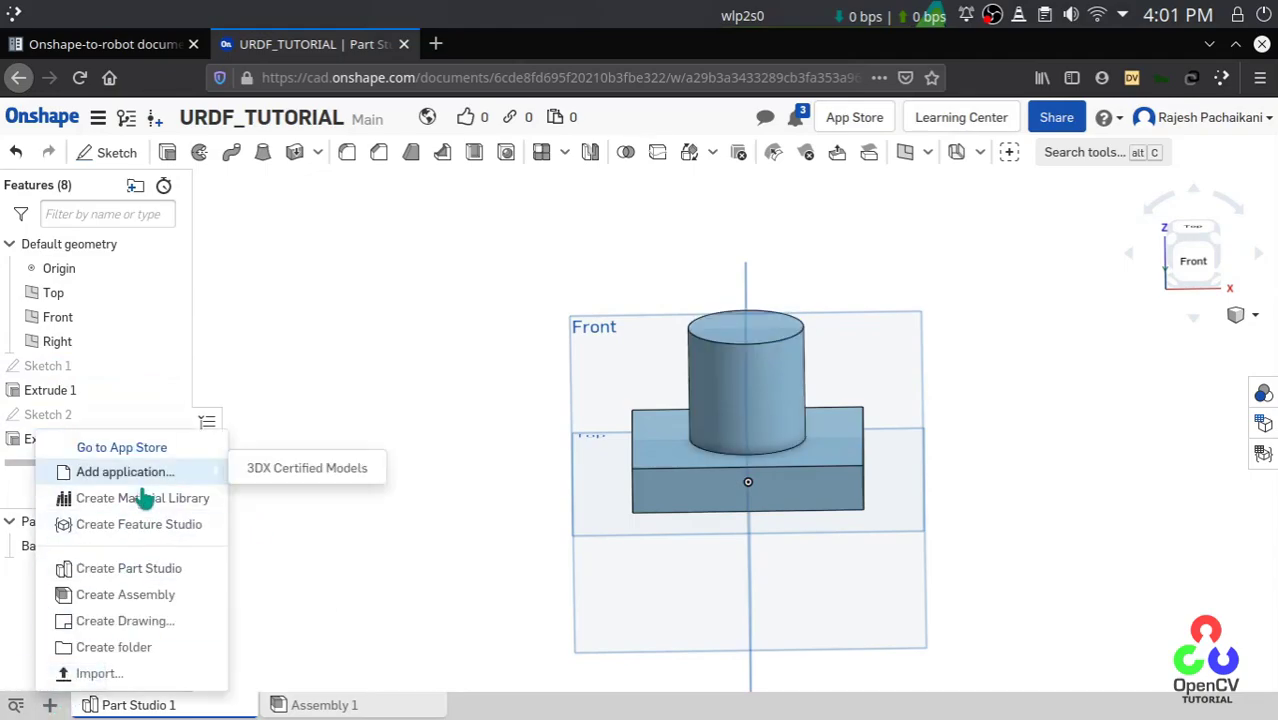
click(117, 576)
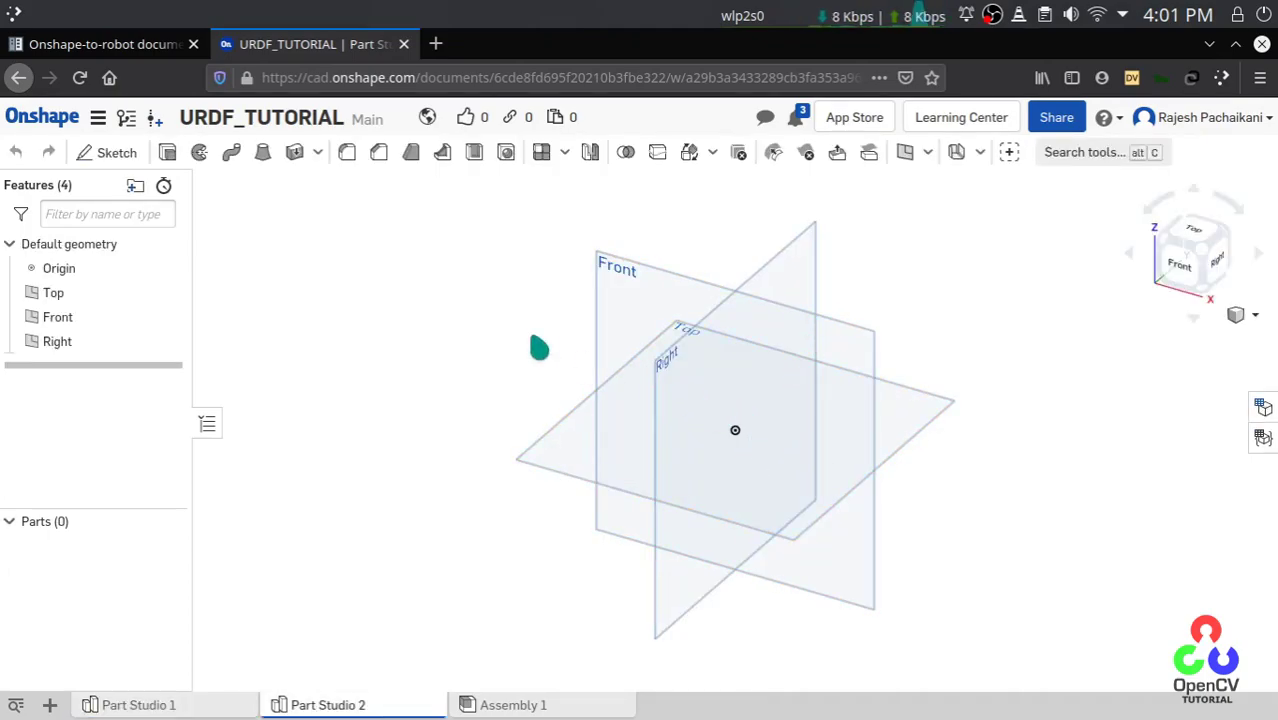
click(680, 338)
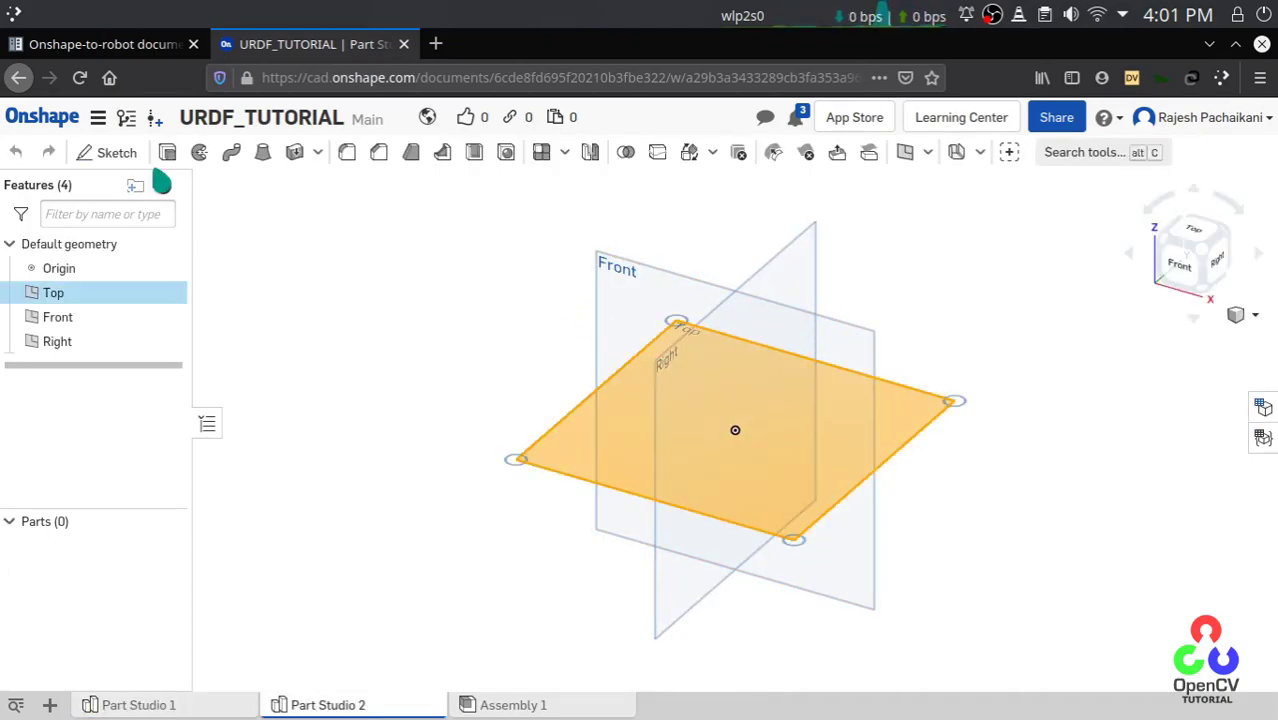
click(110, 152)
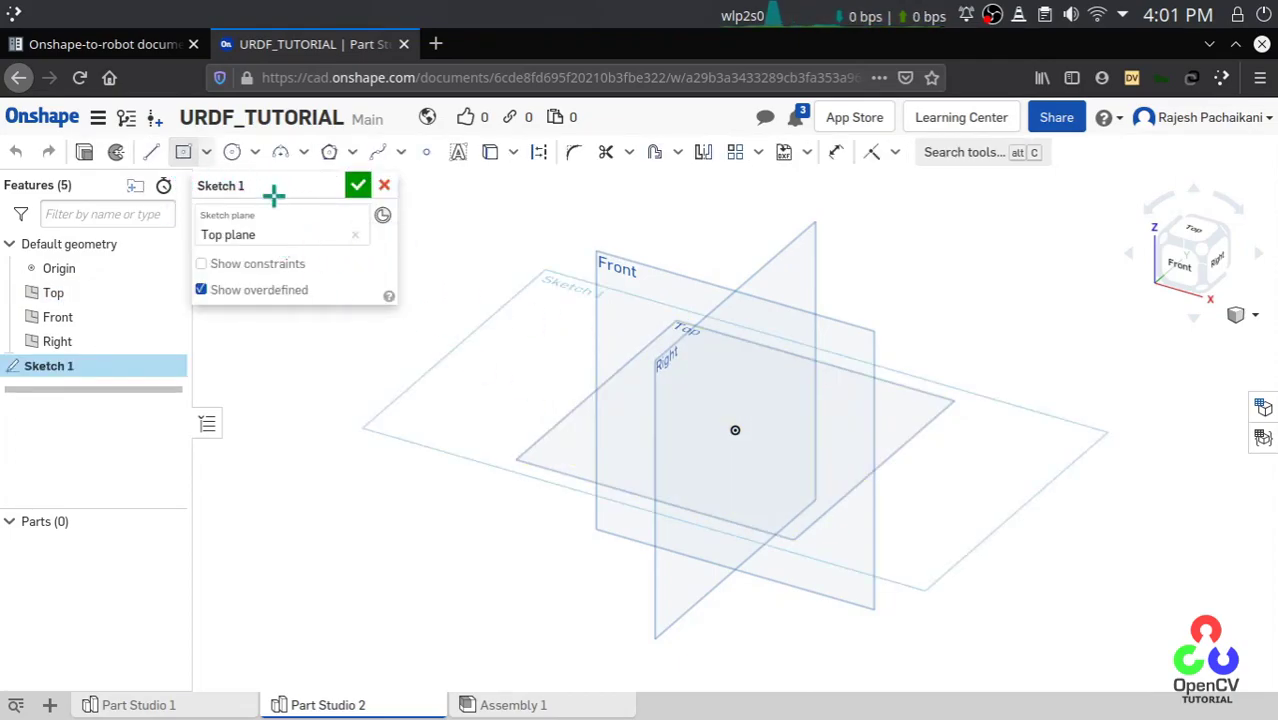
click(742, 445)
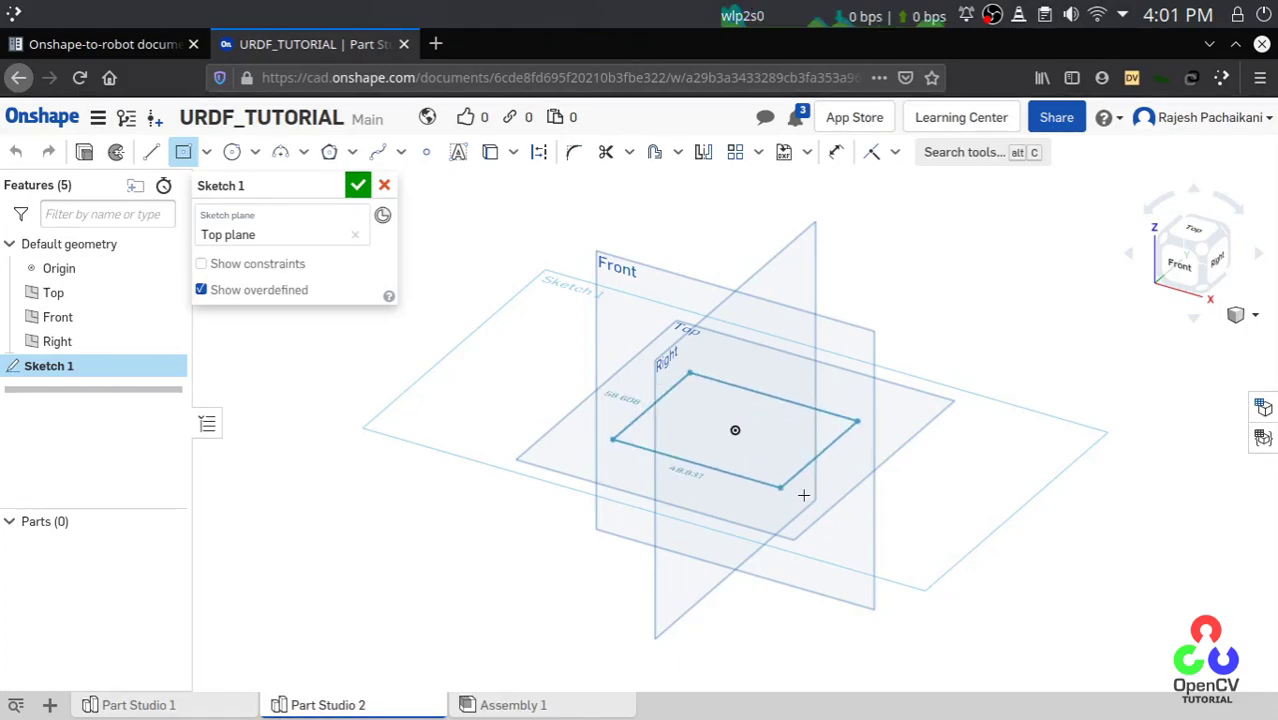
click(883, 517)
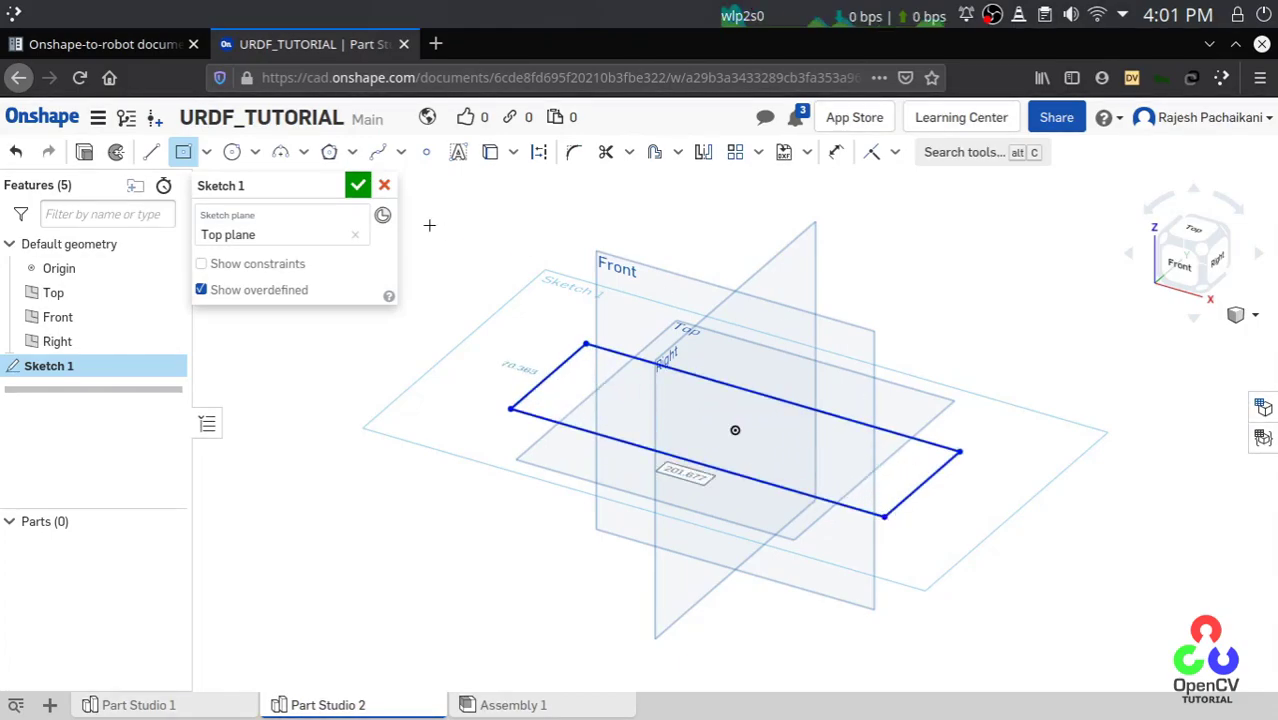
click(278, 238)
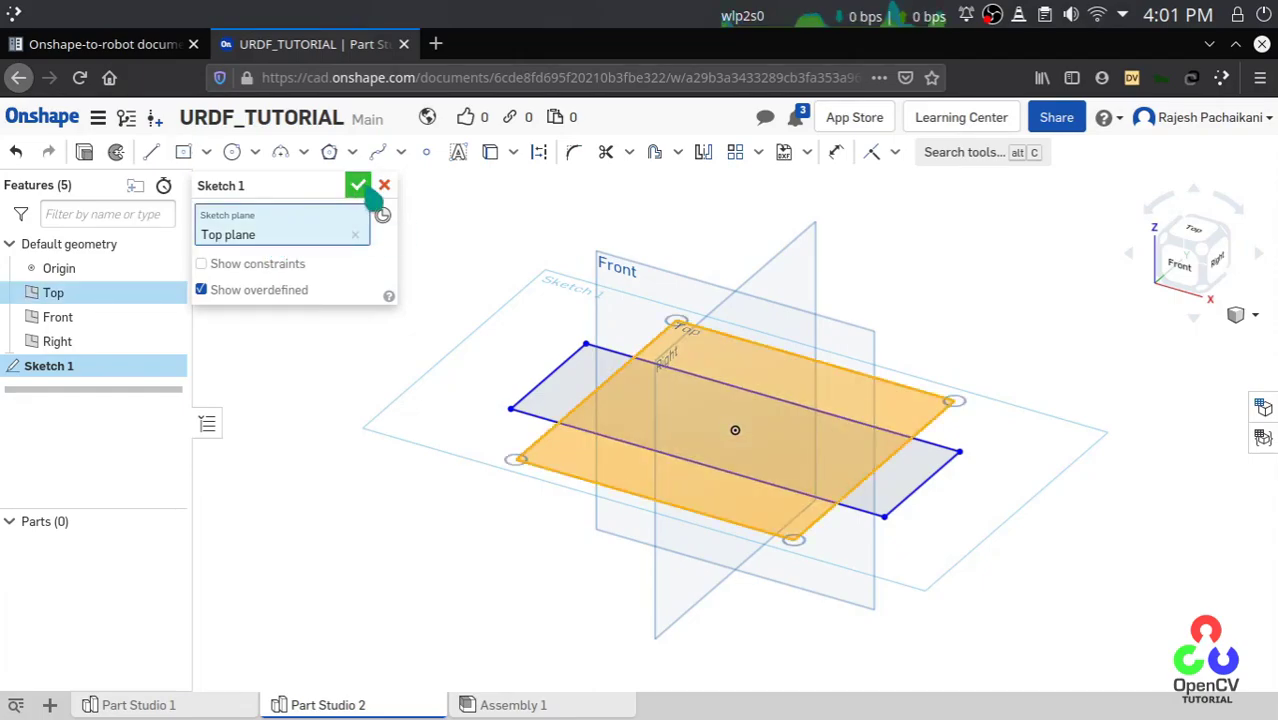
Step: Dimension the rectangle's width and length, accepting both values as drawn
click(836, 152)
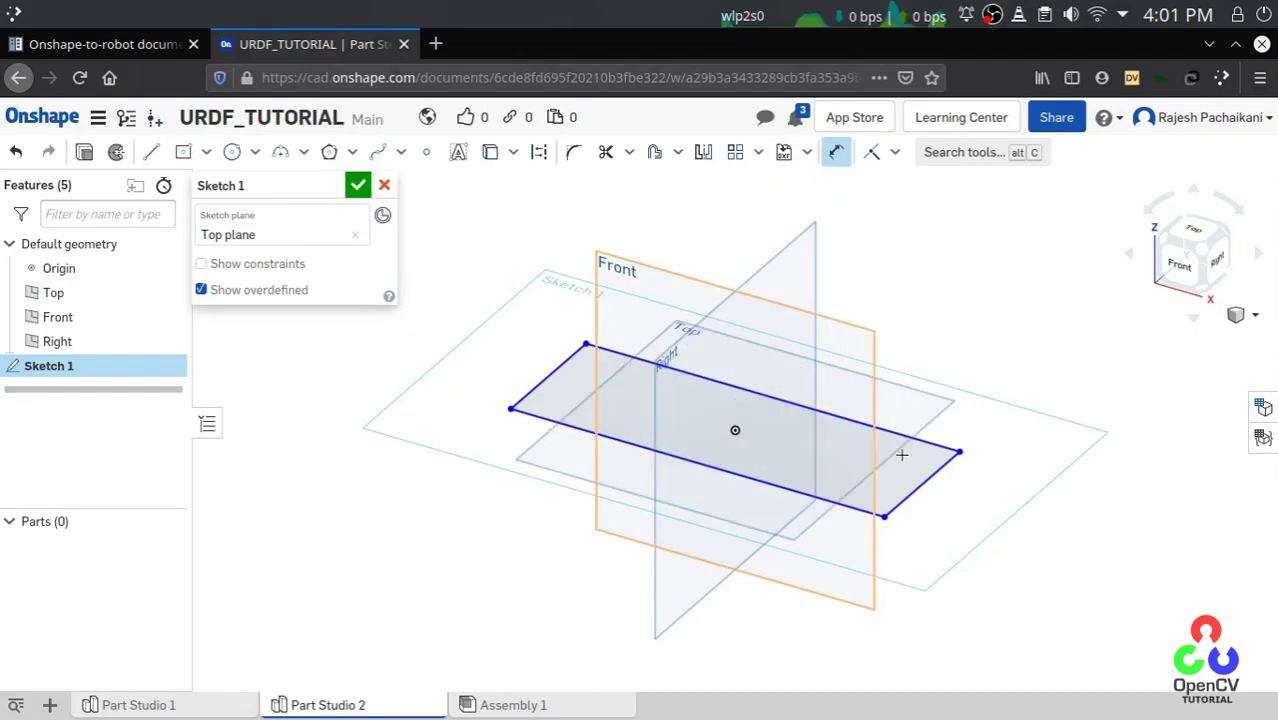
click(1050, 540)
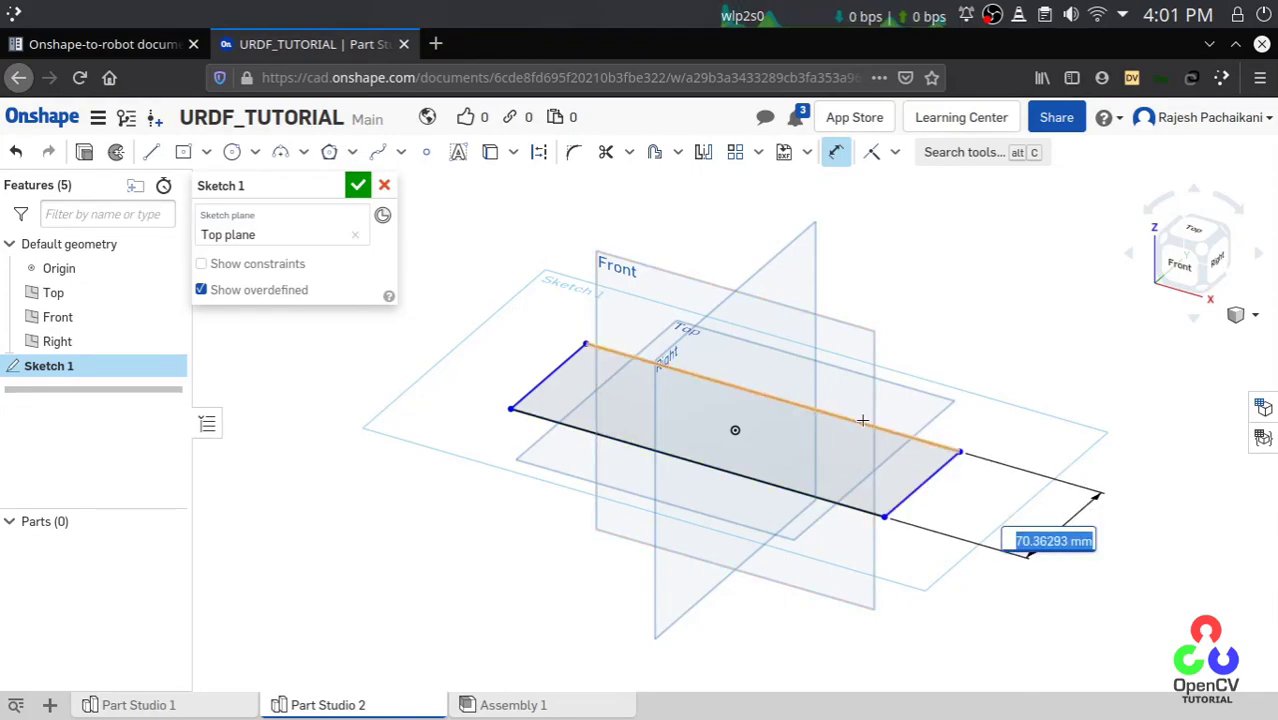
click(862, 420)
click(918, 367)
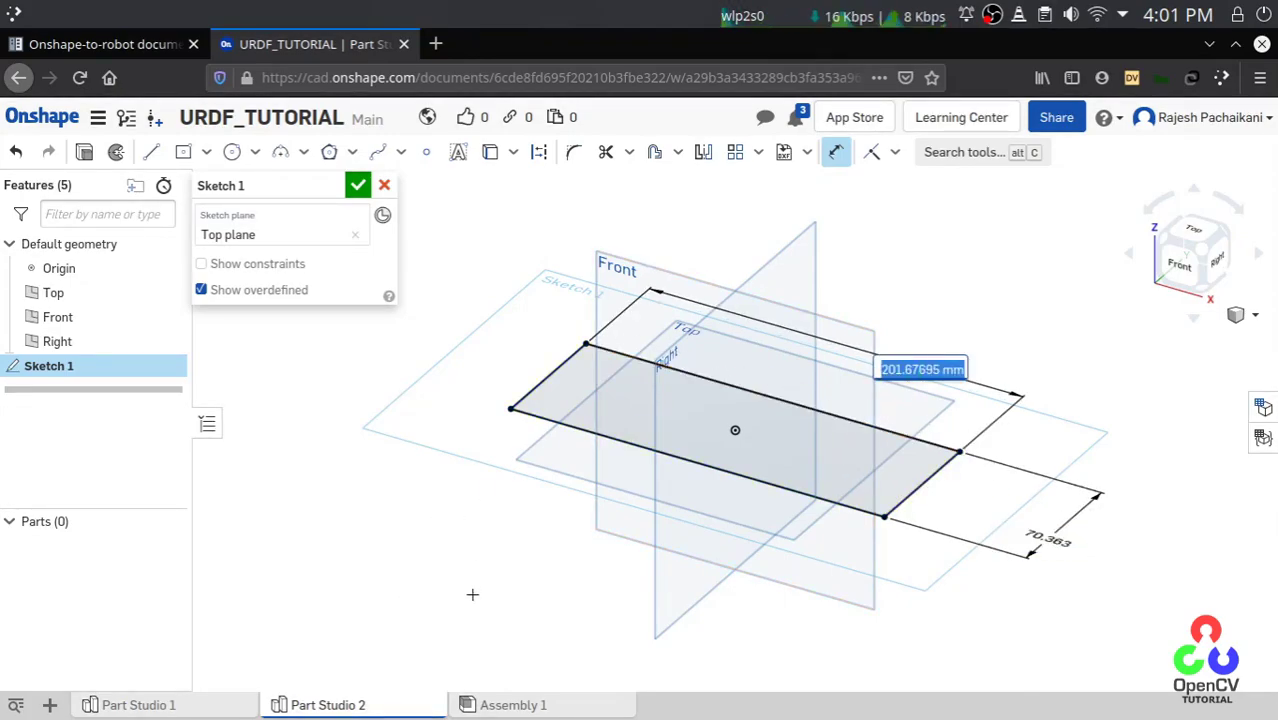
key(Return)
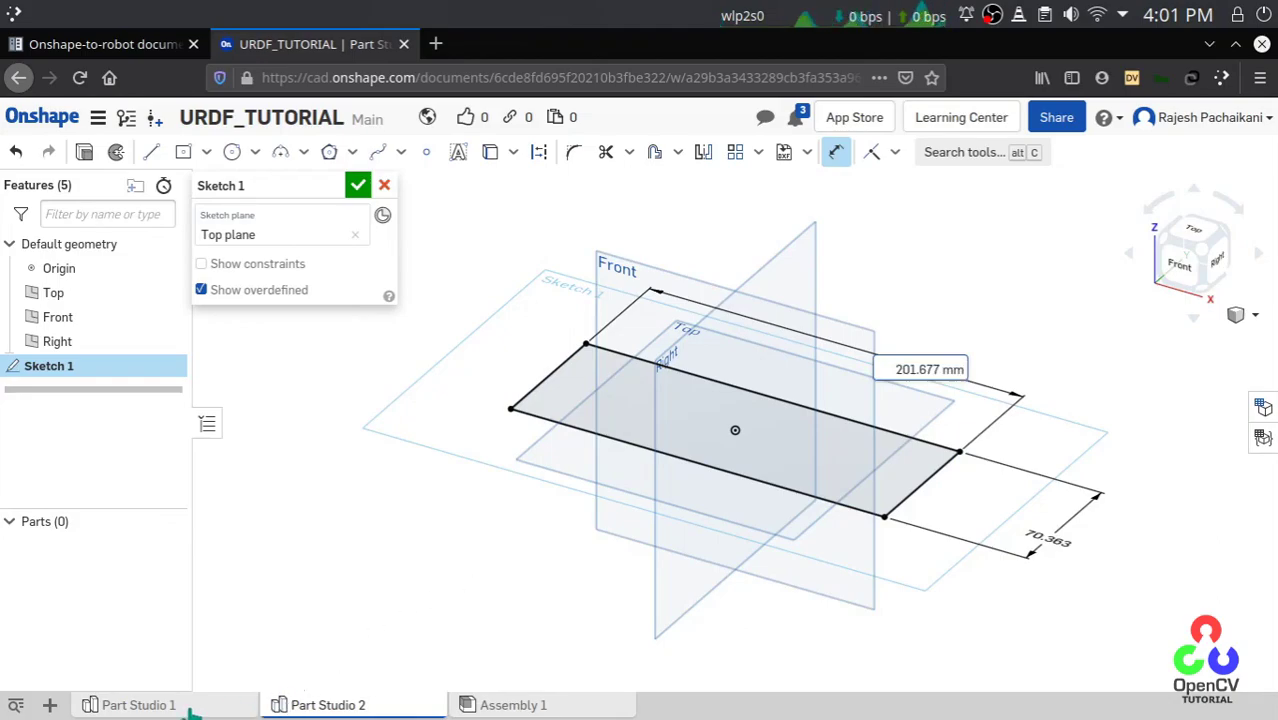
Step: Return to Part Studio 1 and sketch a circle about 27 mm in diameter on the cylinder's top face, centred on the origin
click(193, 710)
mouse_move(870, 290)
right_down()
mouse_move(876, 362)
mouse_move(861, 371)
right_up()
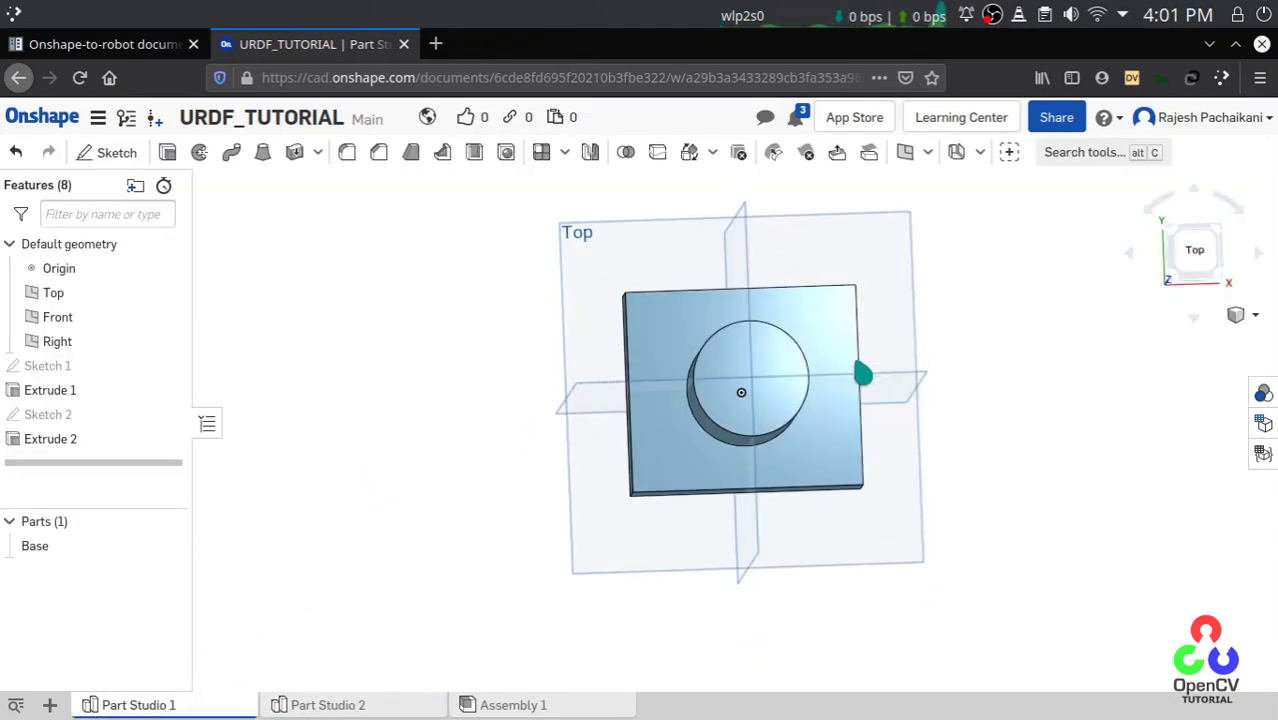
double_click(48, 426)
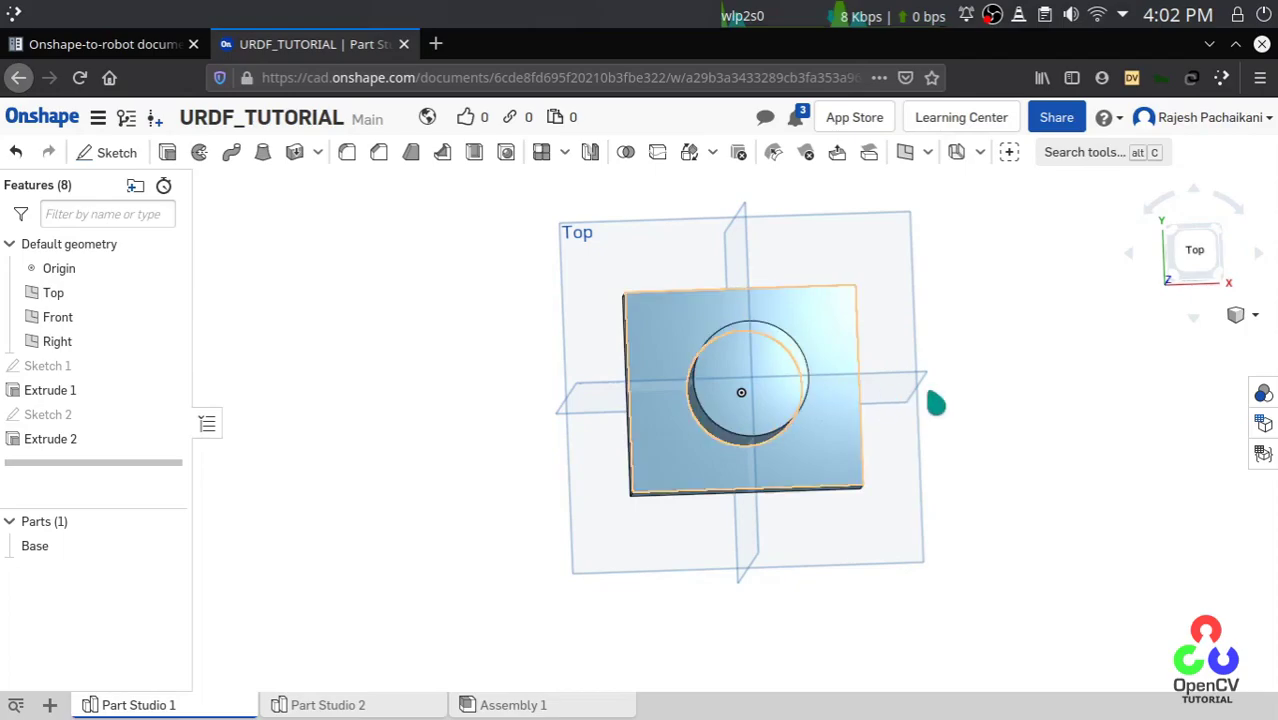
click(1198, 258)
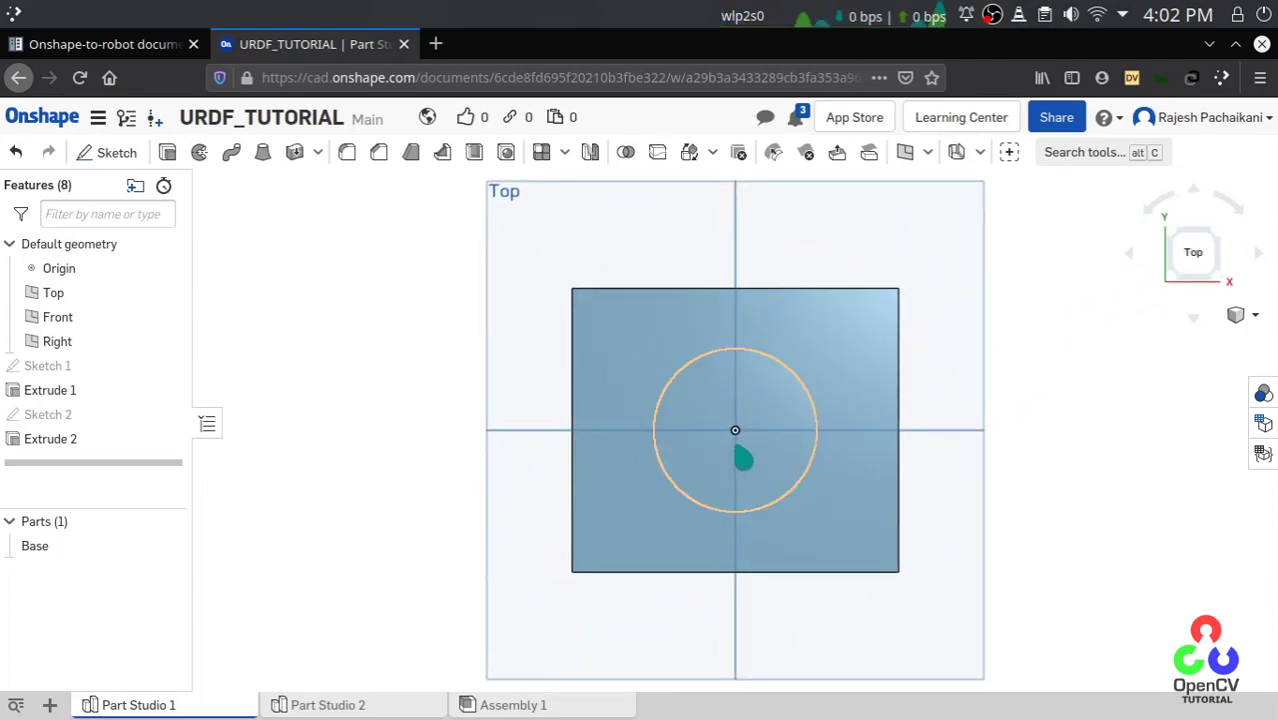
click(118, 155)
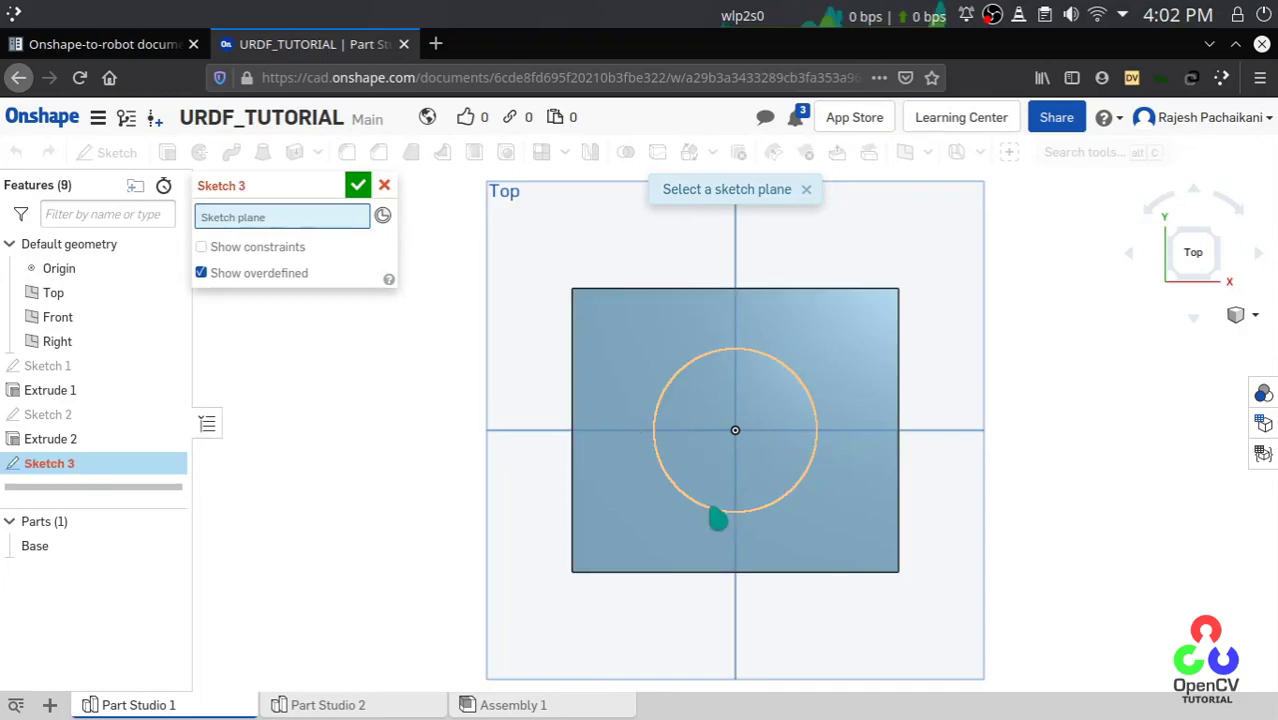
click(699, 404)
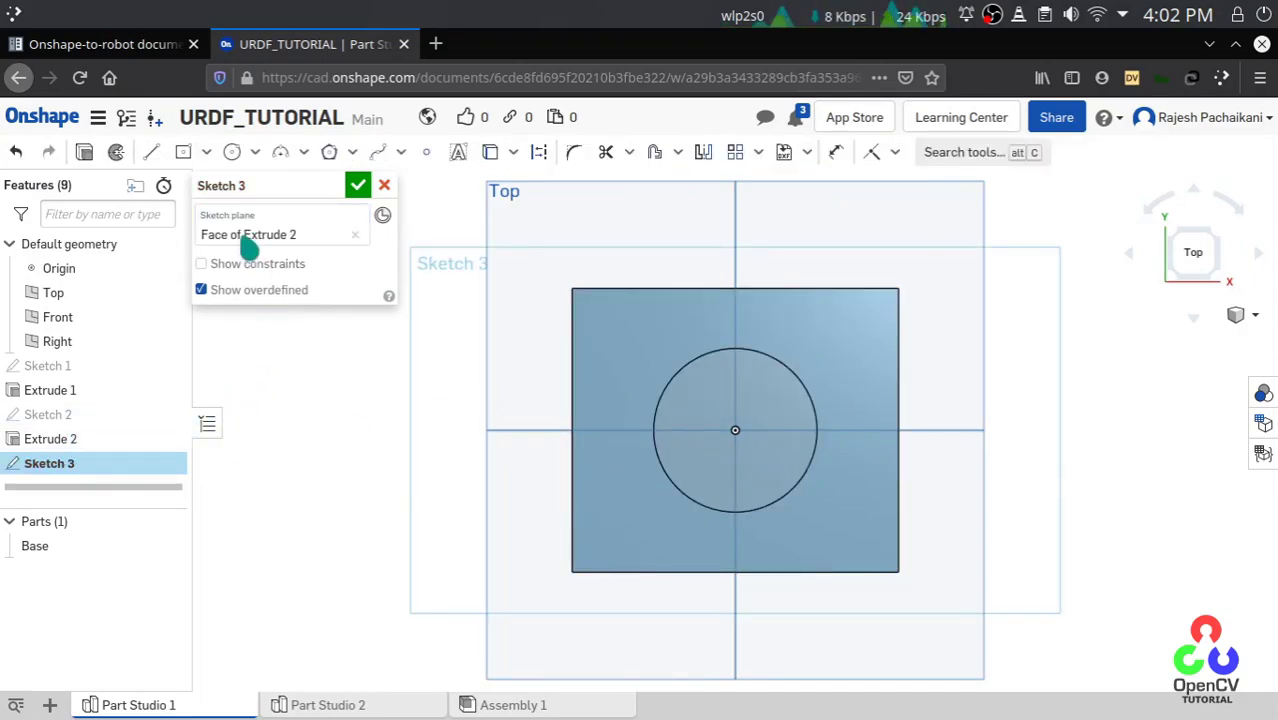
click(232, 151)
click(735, 430)
click(760, 466)
Step: Set the new circle's diameter to 30 mm and finish the sketch
click(836, 151)
click(765, 465)
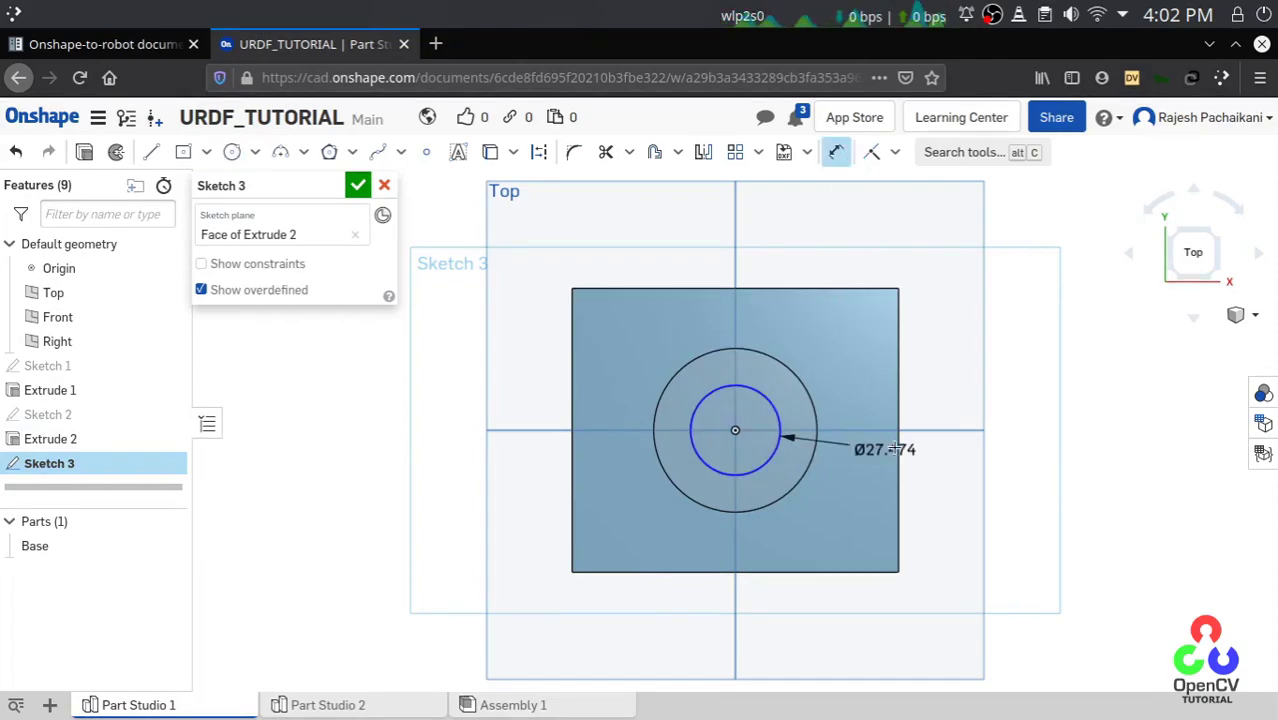
click(958, 393)
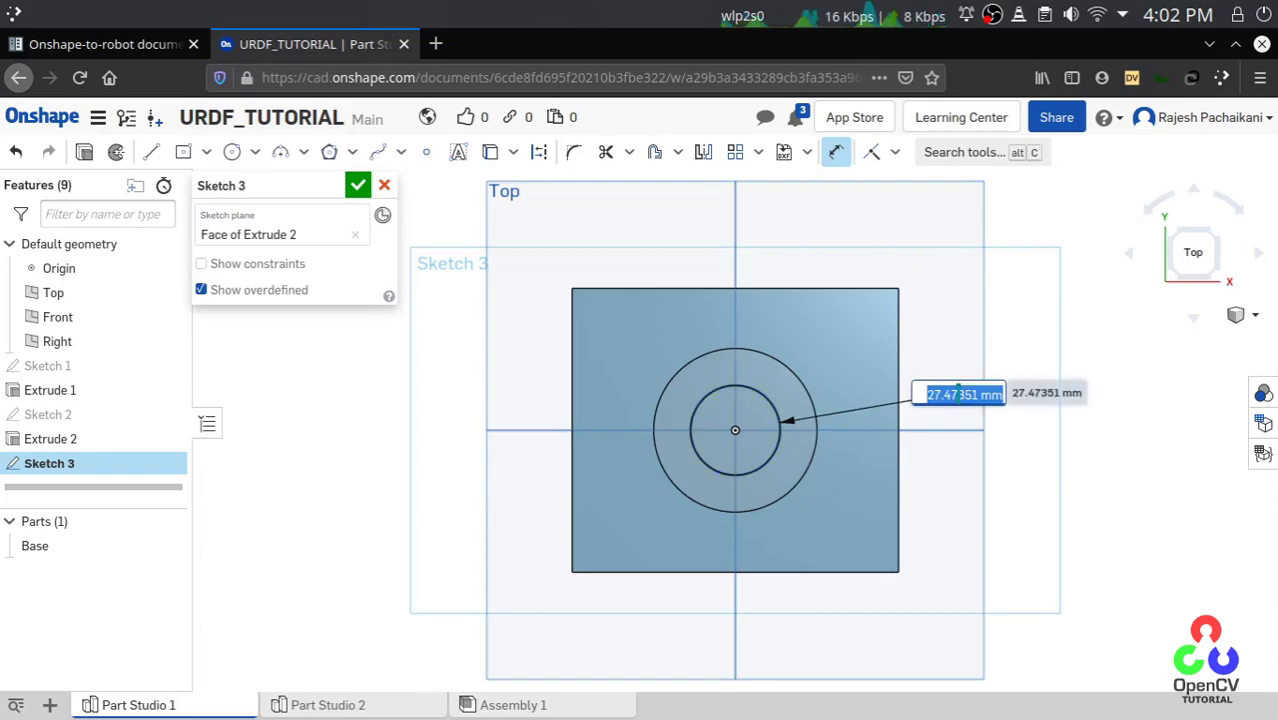
text(30)
key(Return)
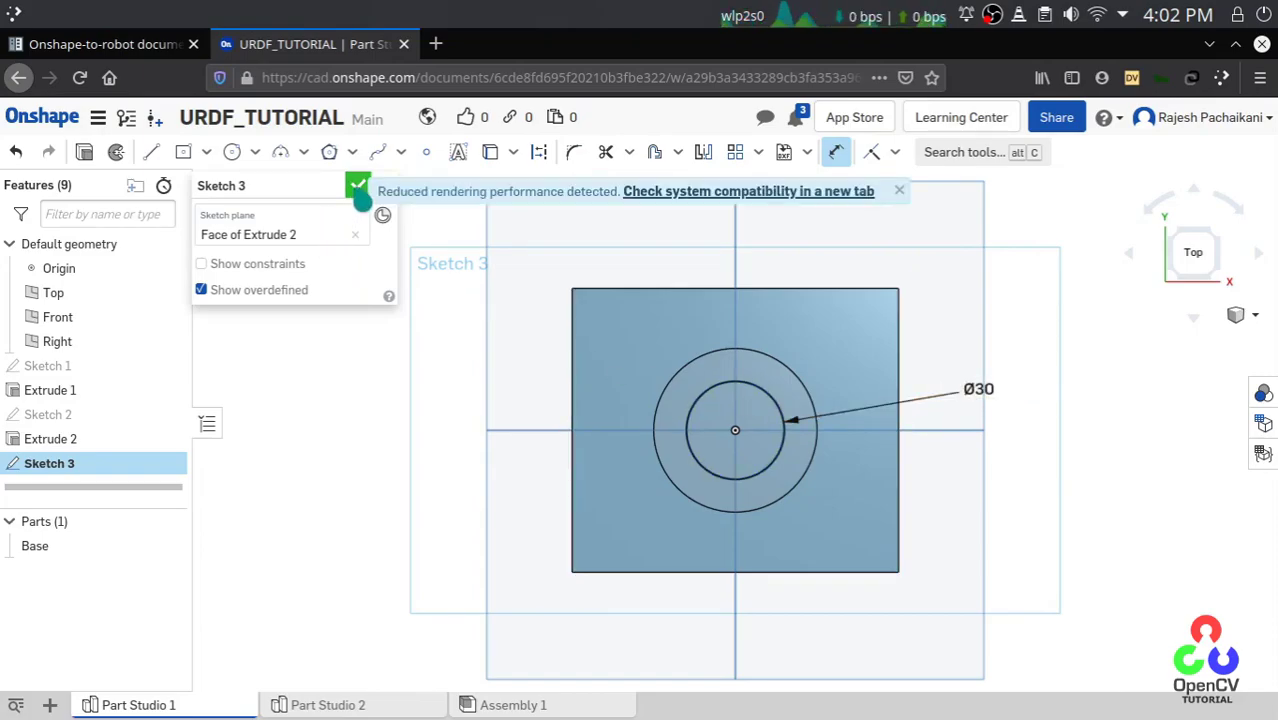
click(357, 186)
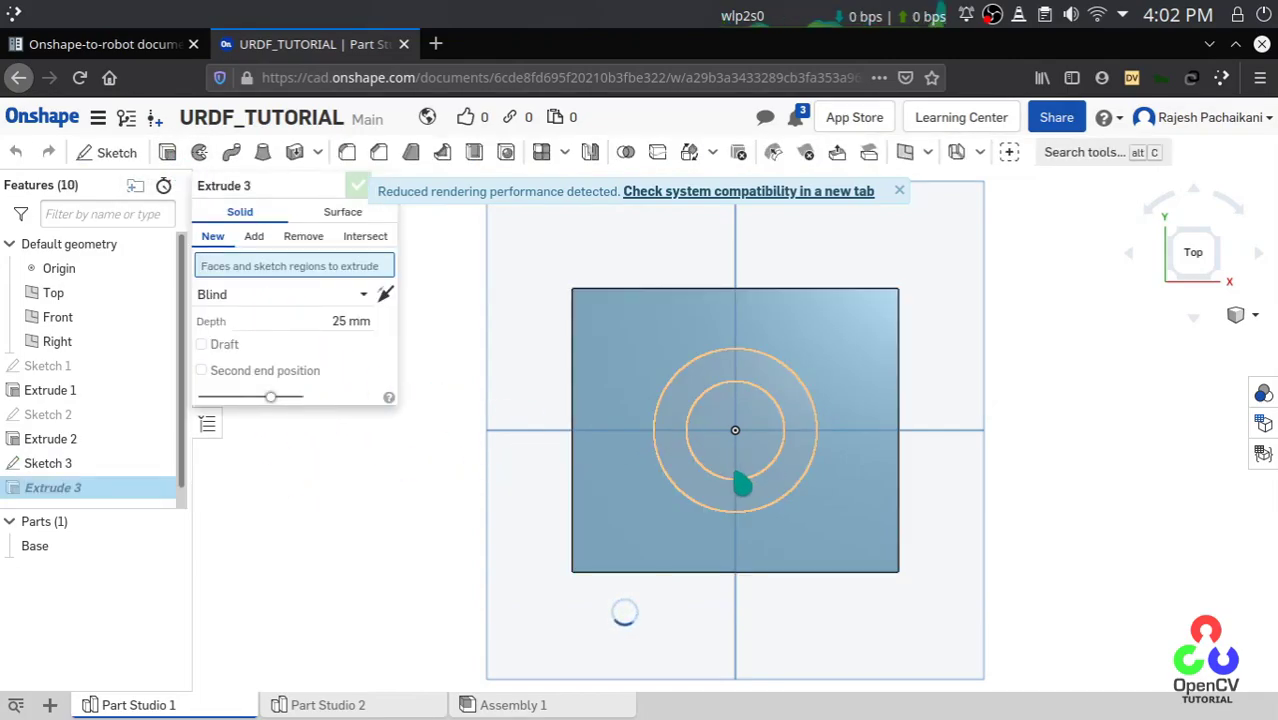
Step: Extrude the 30 mm circle upward to a blind depth of 25 mm, merging it with the Base part
click(740, 478)
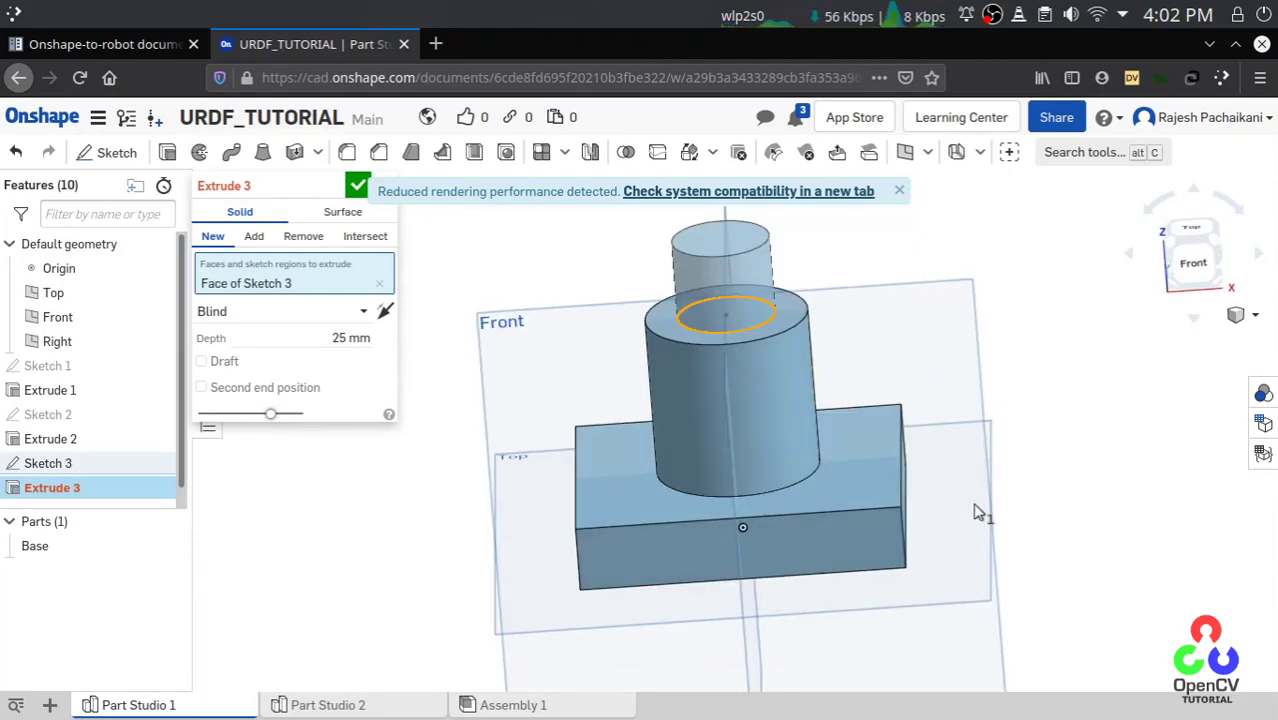
click(357, 186)
scroll(890, 305, down, 3)
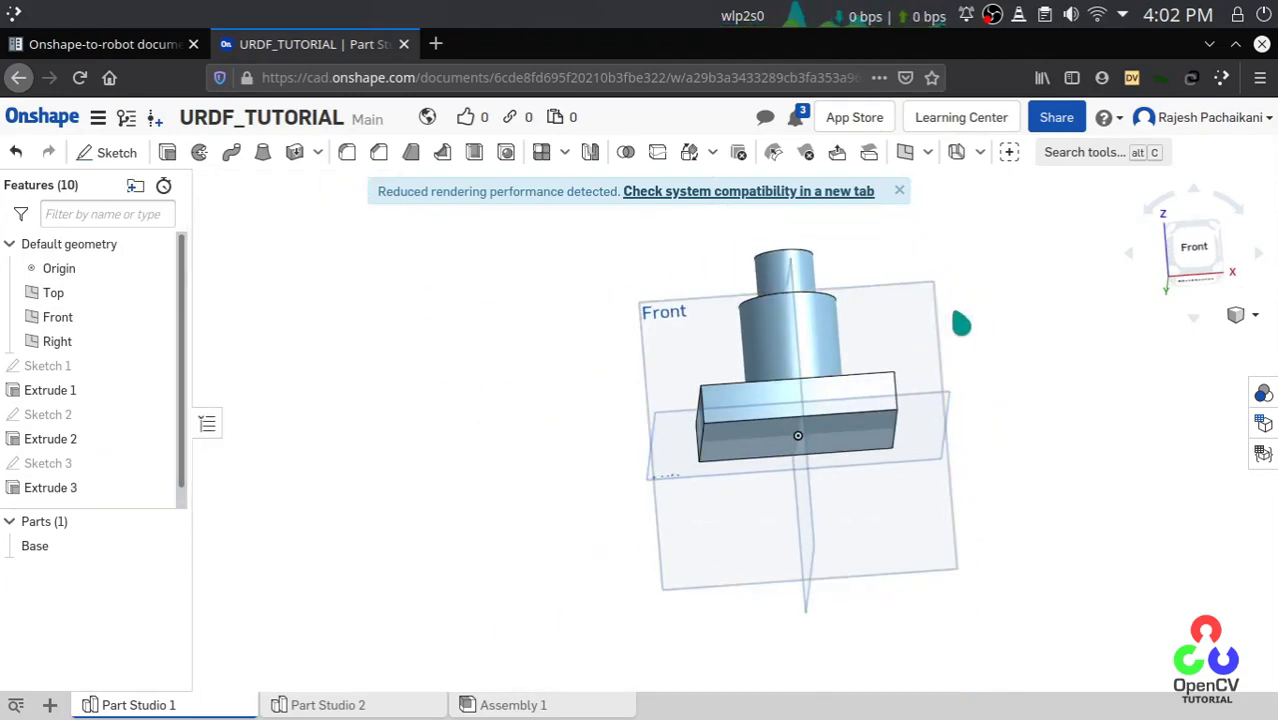
right_drag(958, 320, 958, 362)
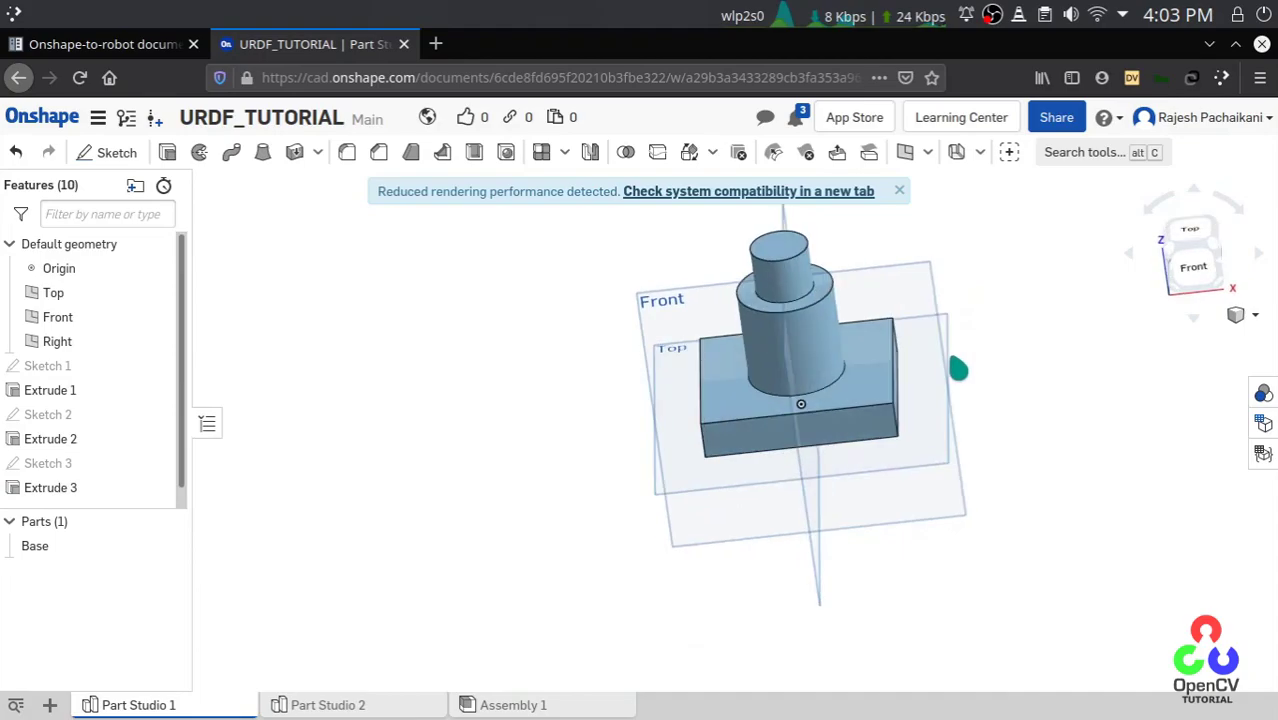
Step: Switch to Part Studio 2 and sketch a circle about 57 mm in diameter on the rectangle's lengthwise centreline, near its negative-X end
click(362, 706)
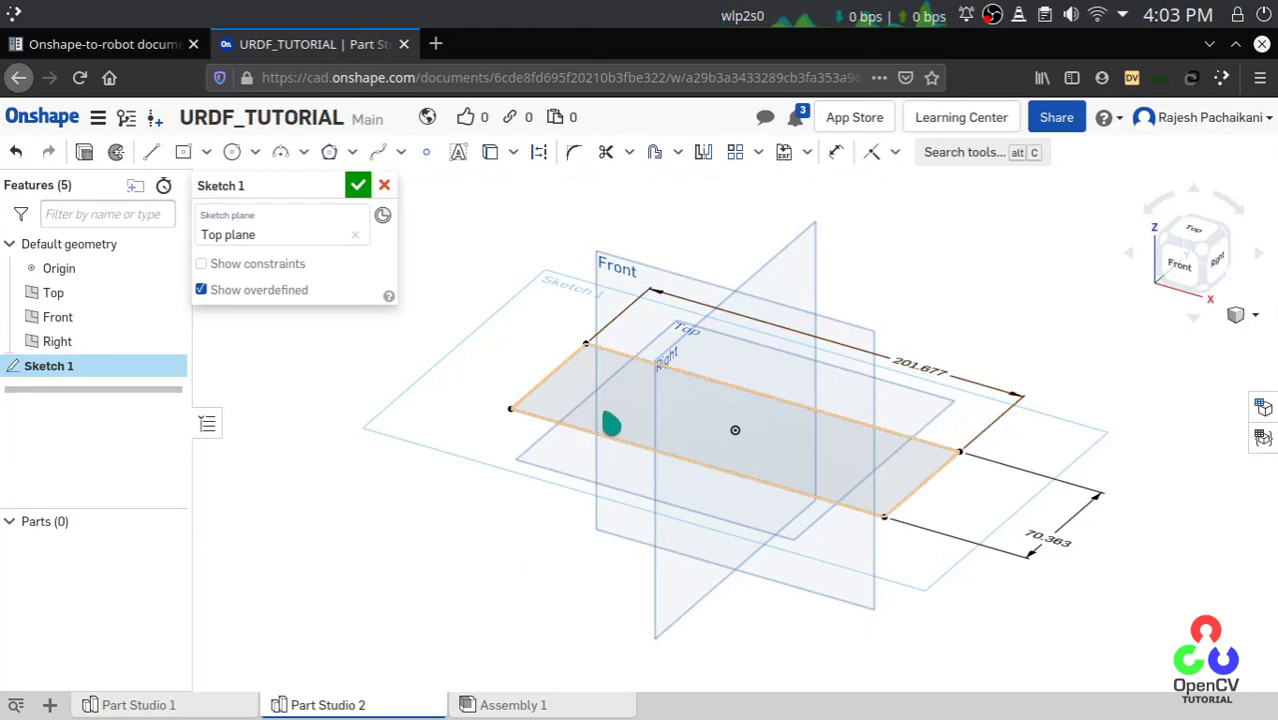
key(n)
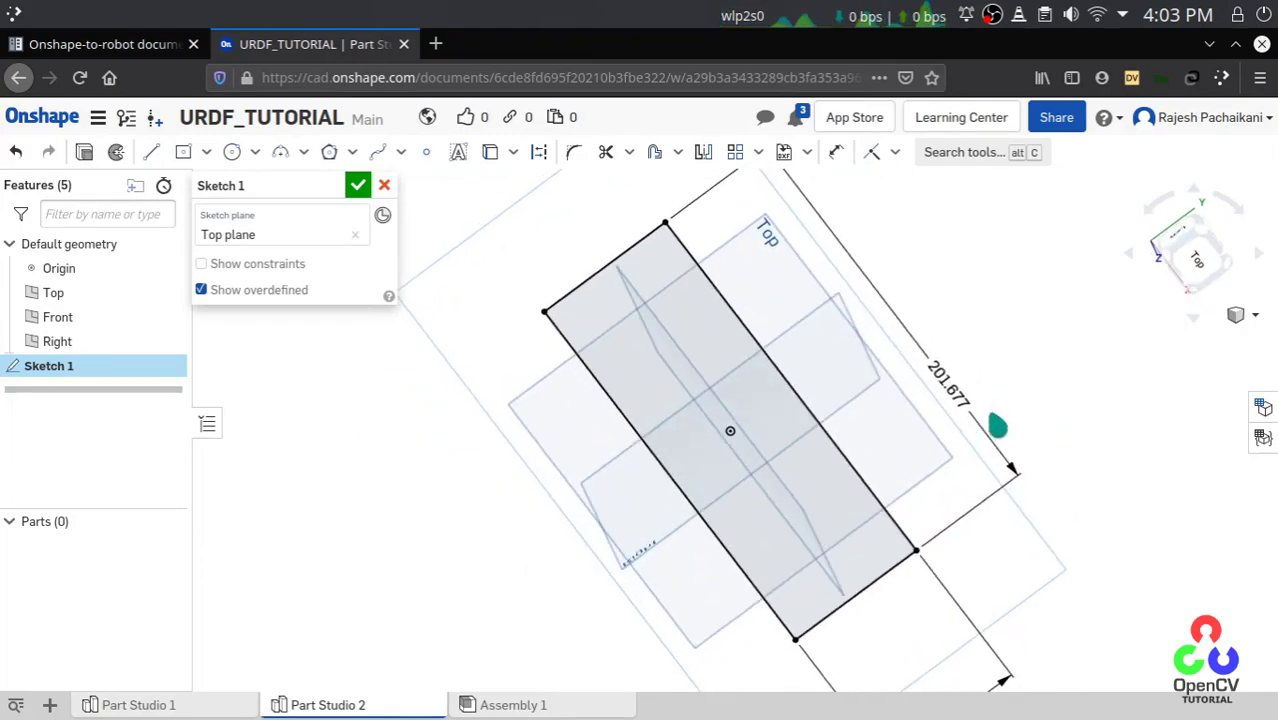
scroll(978, 595, down, 3)
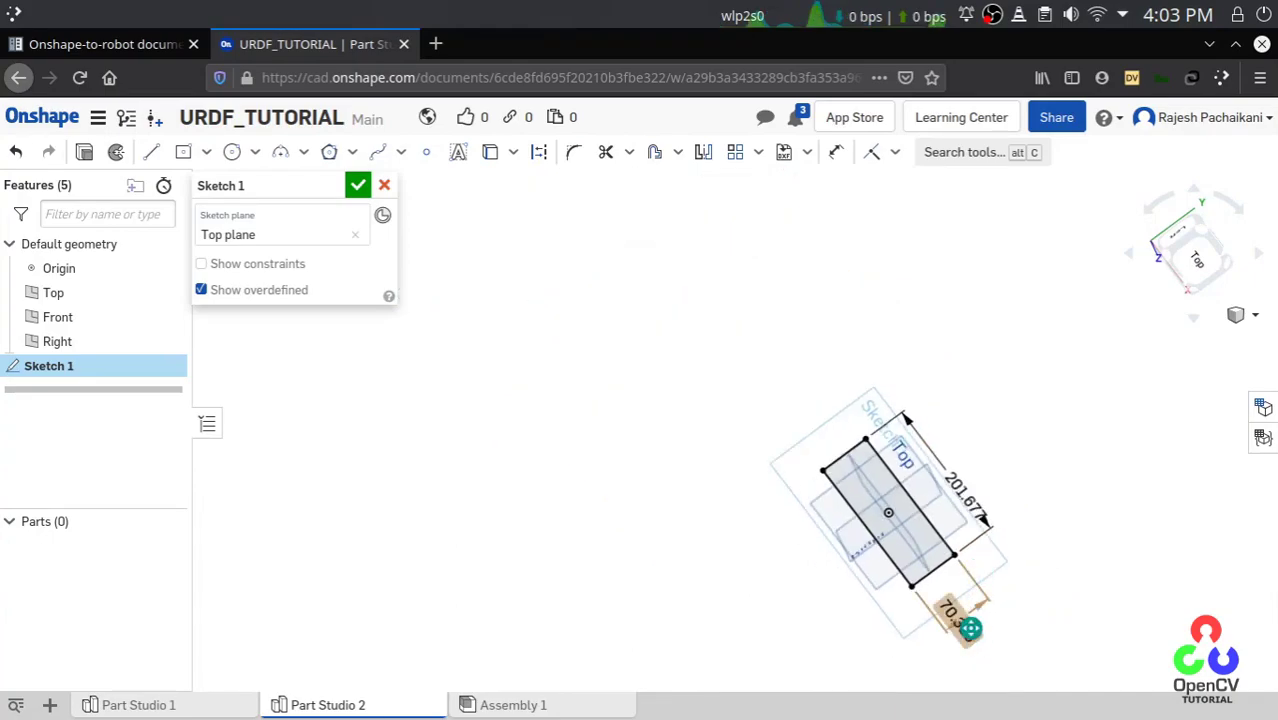
scroll(925, 516, up, 3)
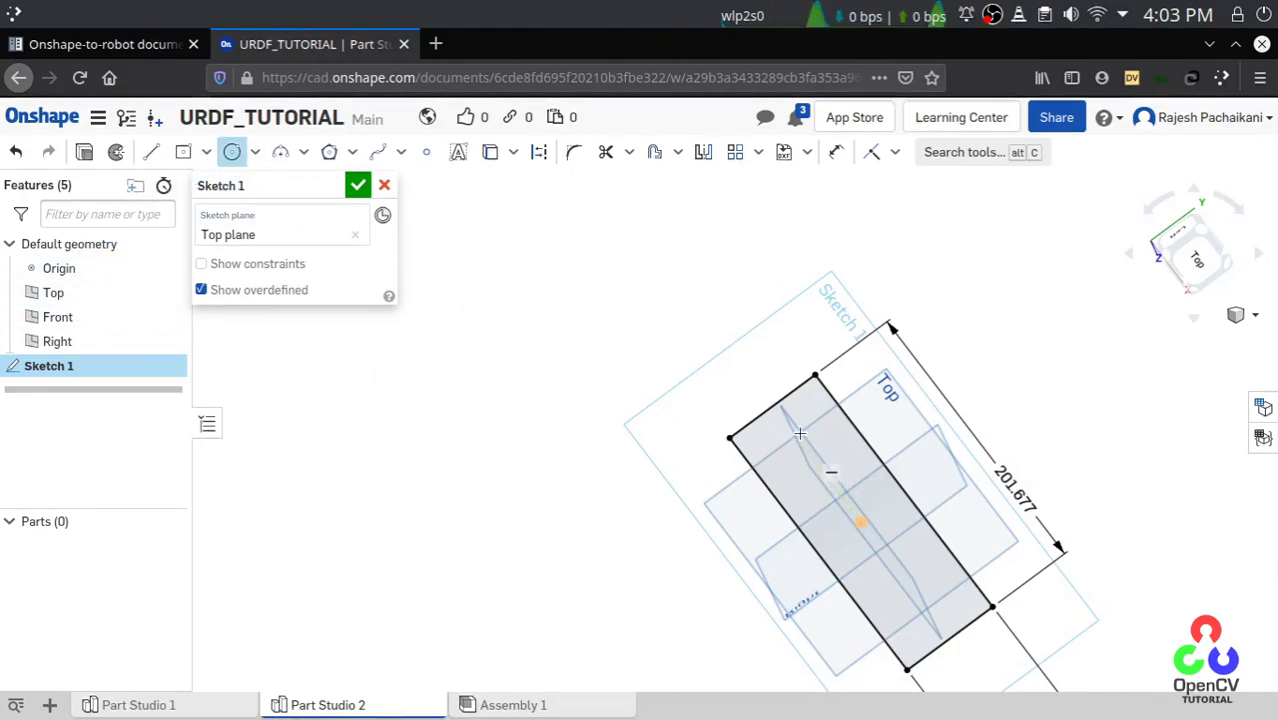
click(803, 449)
click(826, 485)
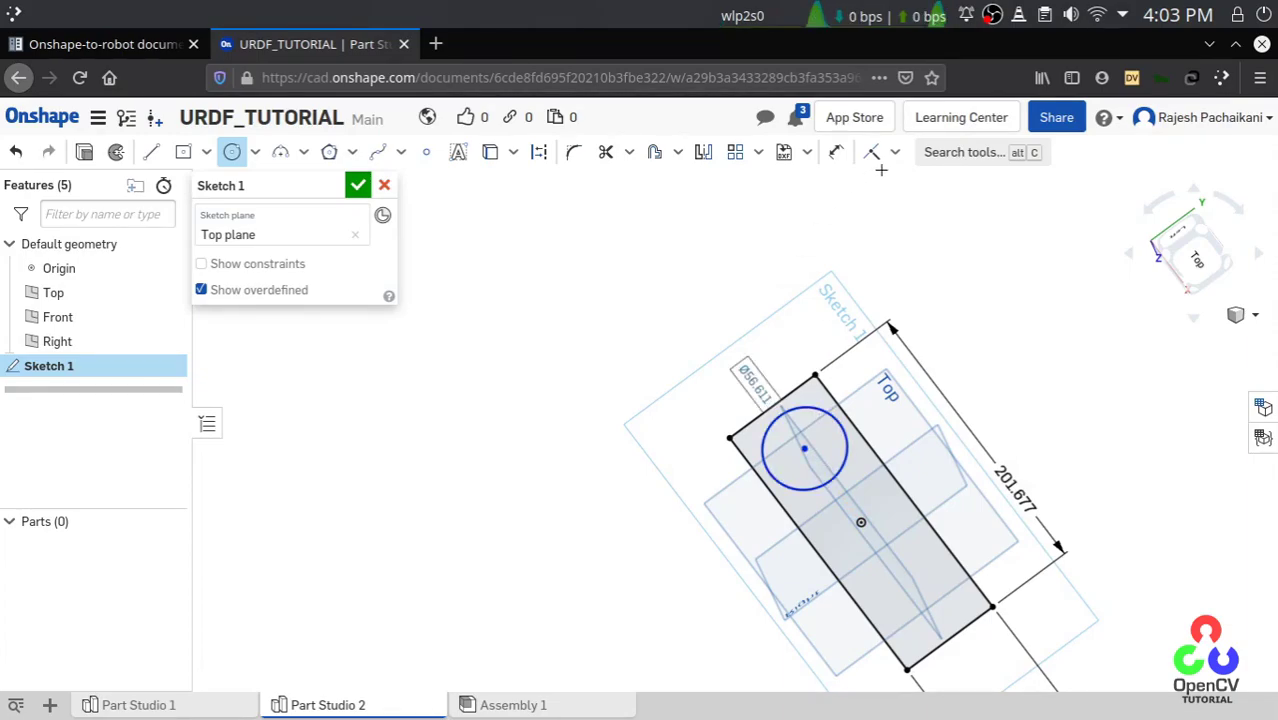
Step: Set the diameter of the circle inside the rectangle to 30 mm
click(836, 151)
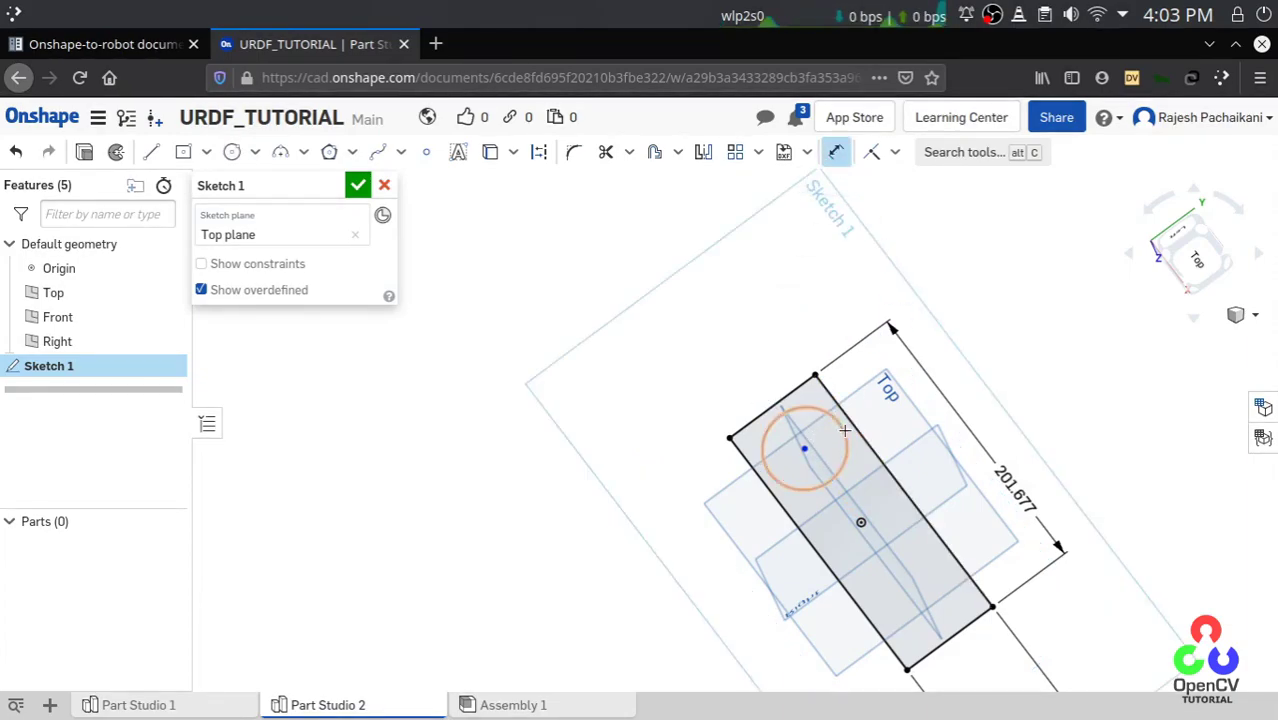
click(1190, 259)
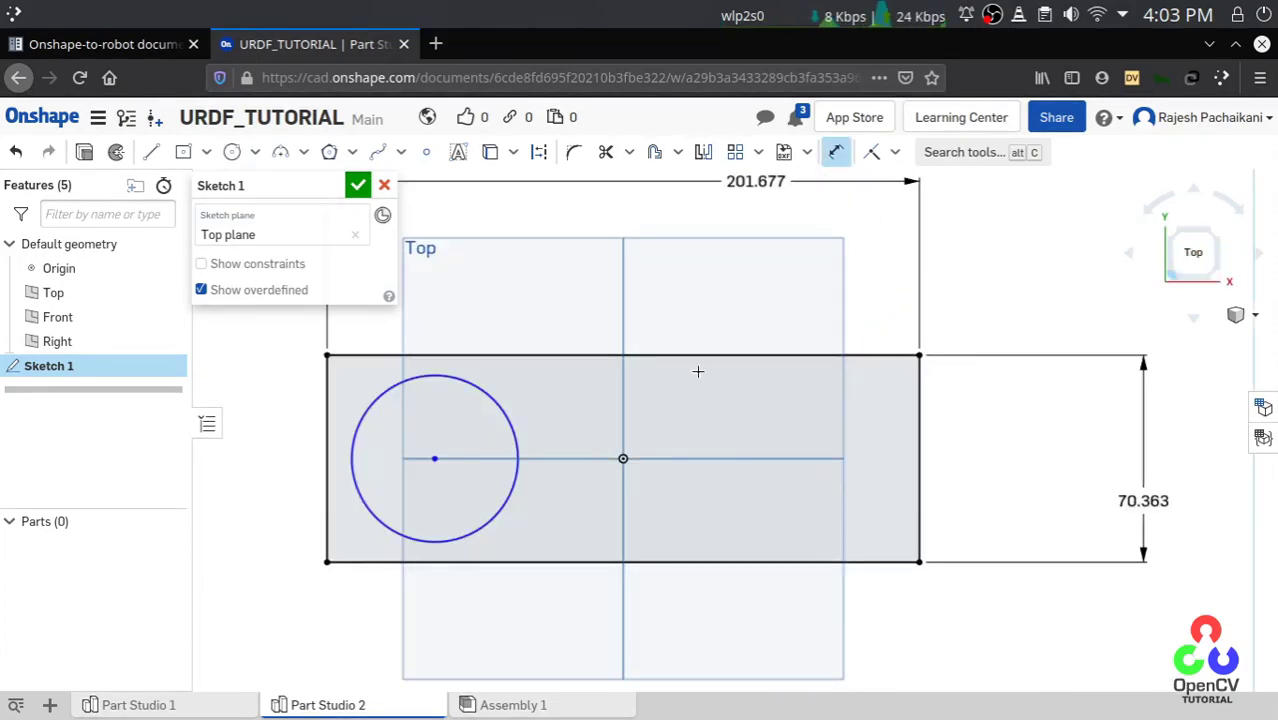
click(506, 415)
click(593, 406)
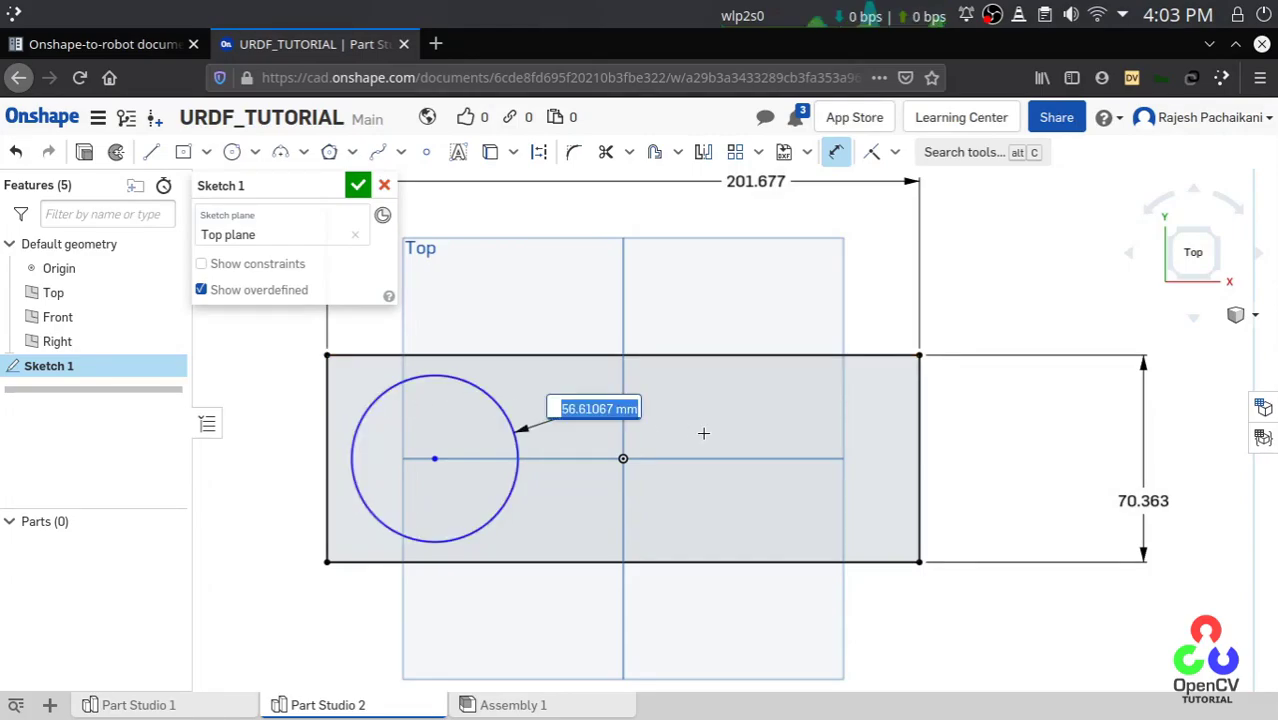
text(30)
key(Return)
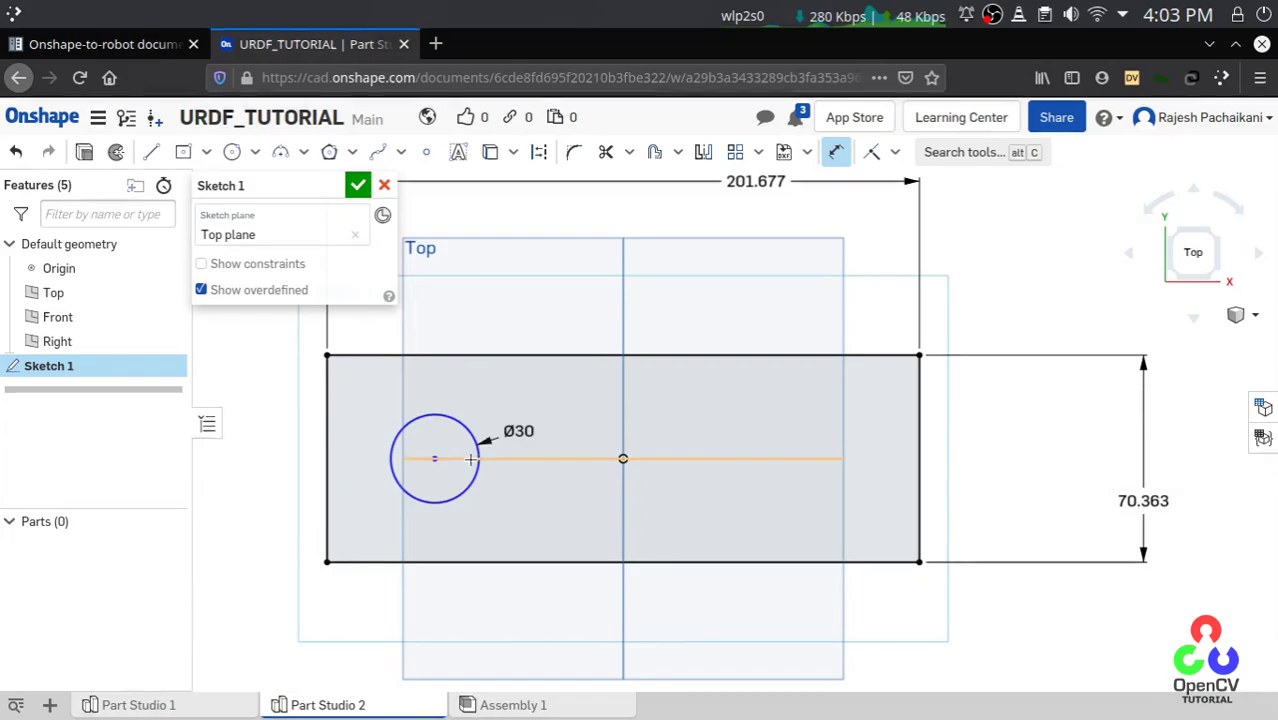
Step: Reposition the 30 mm circle along the rectangle's centreline, keeping it on the negative-X side, and turn on the display of sketch constraints
mouse_move(133, 704)
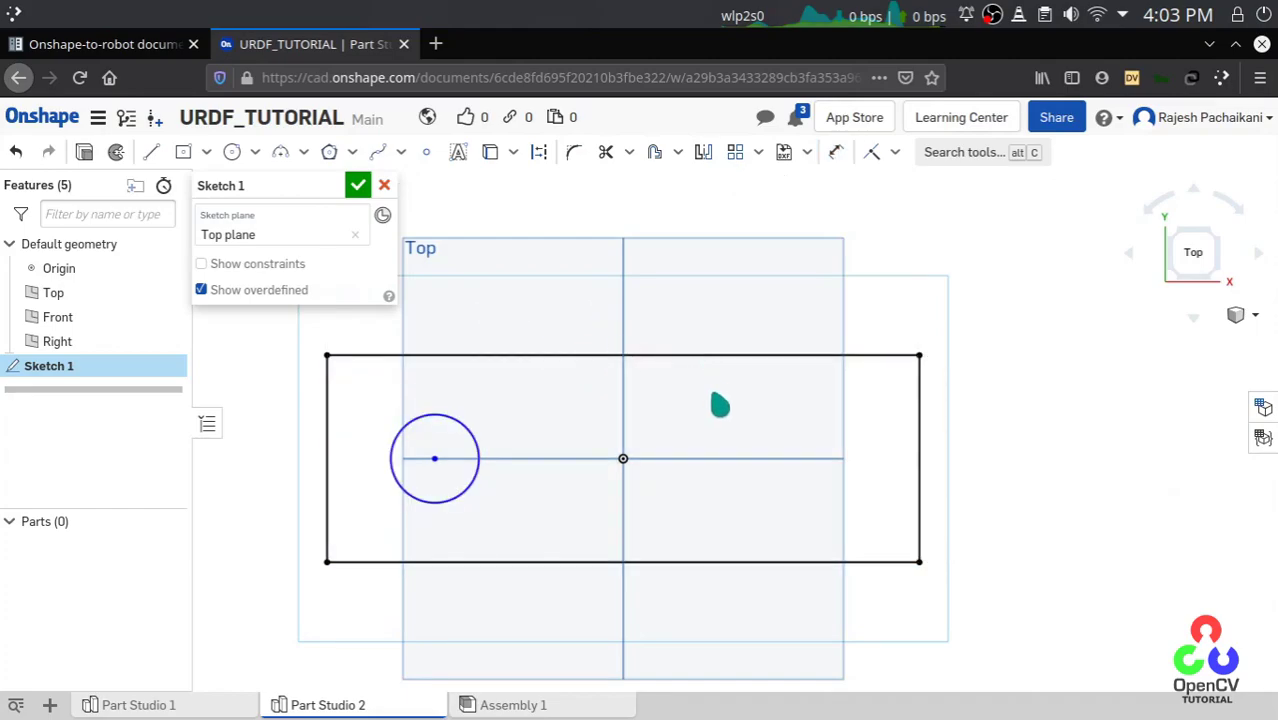
key(ctrl+z)
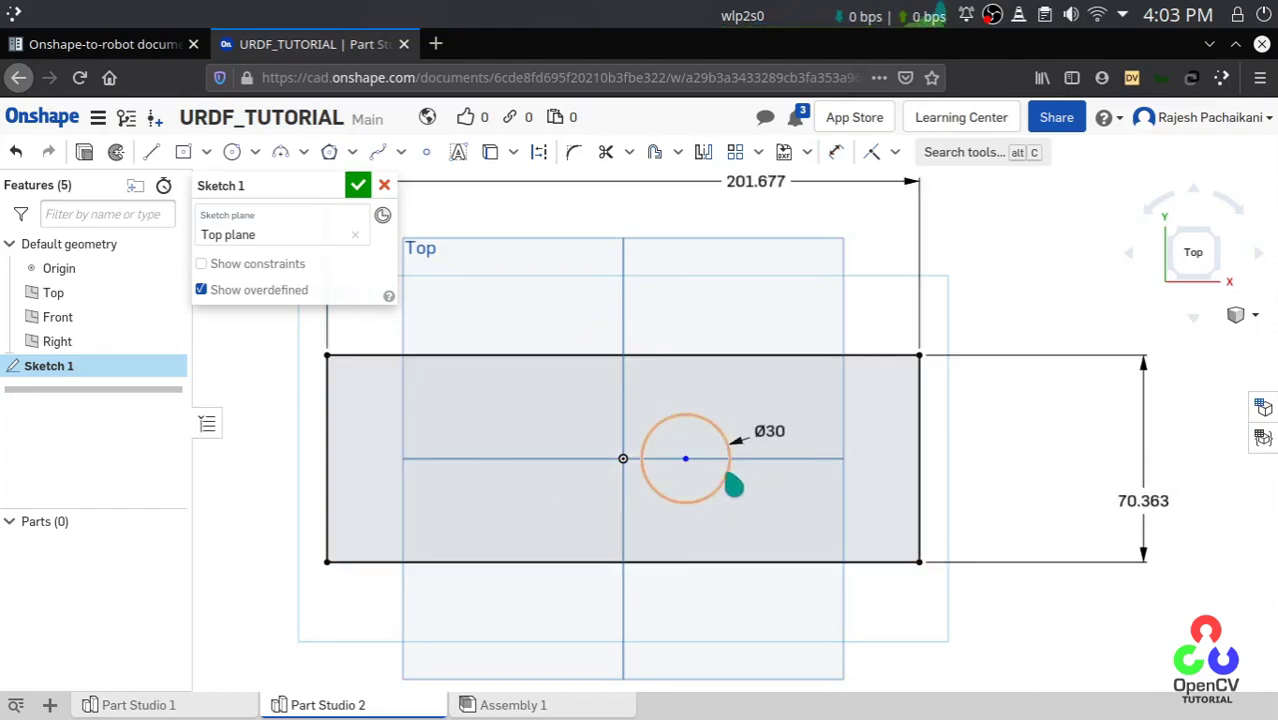
drag(643, 492, 539, 451)
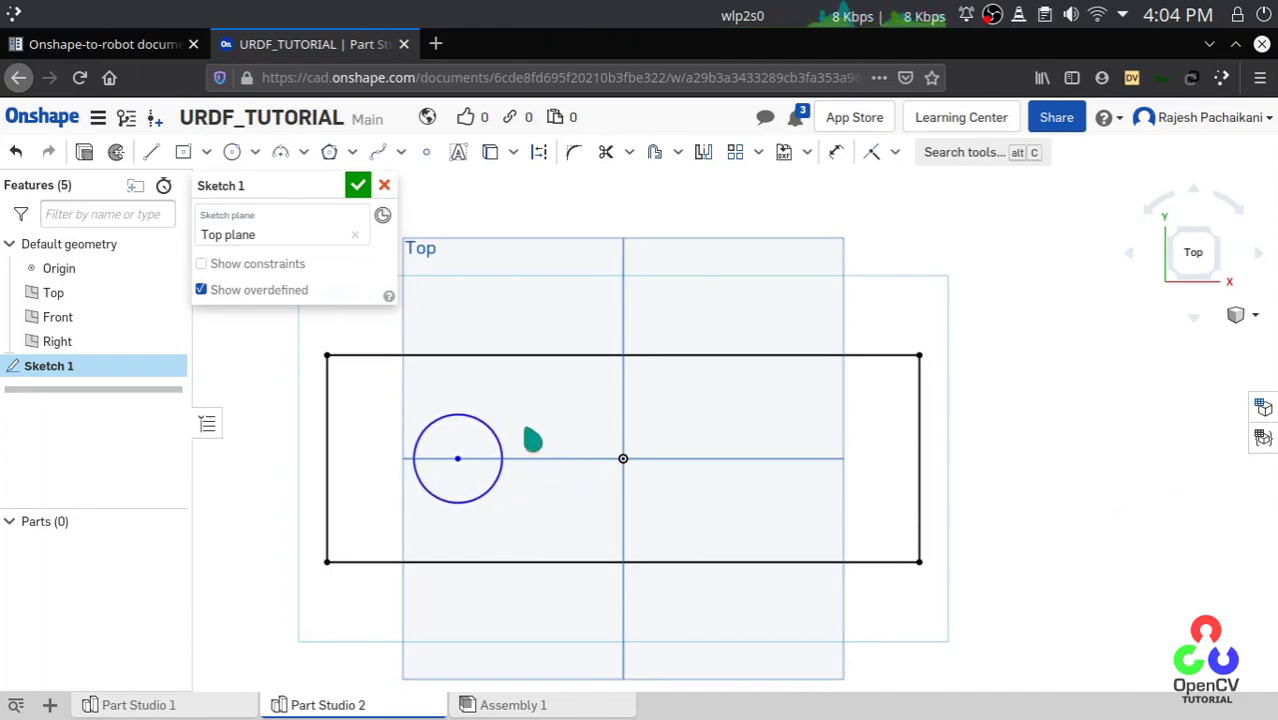
click(257, 264)
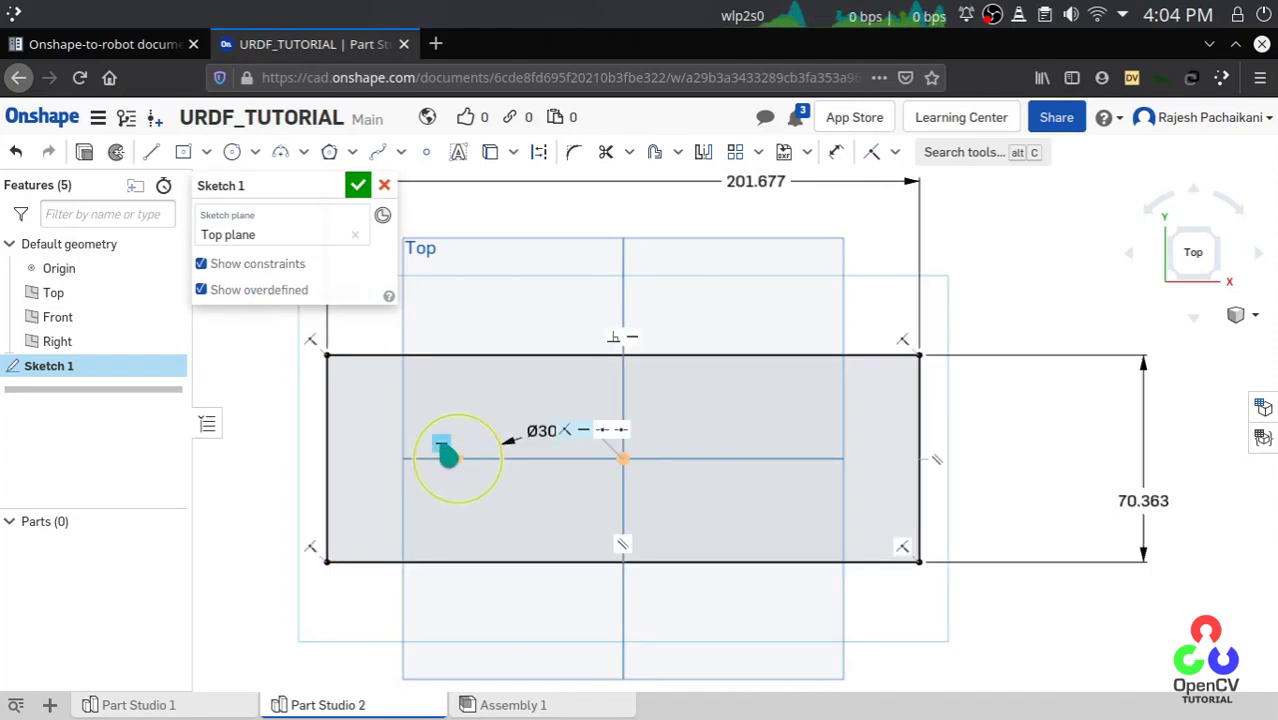
click(553, 494)
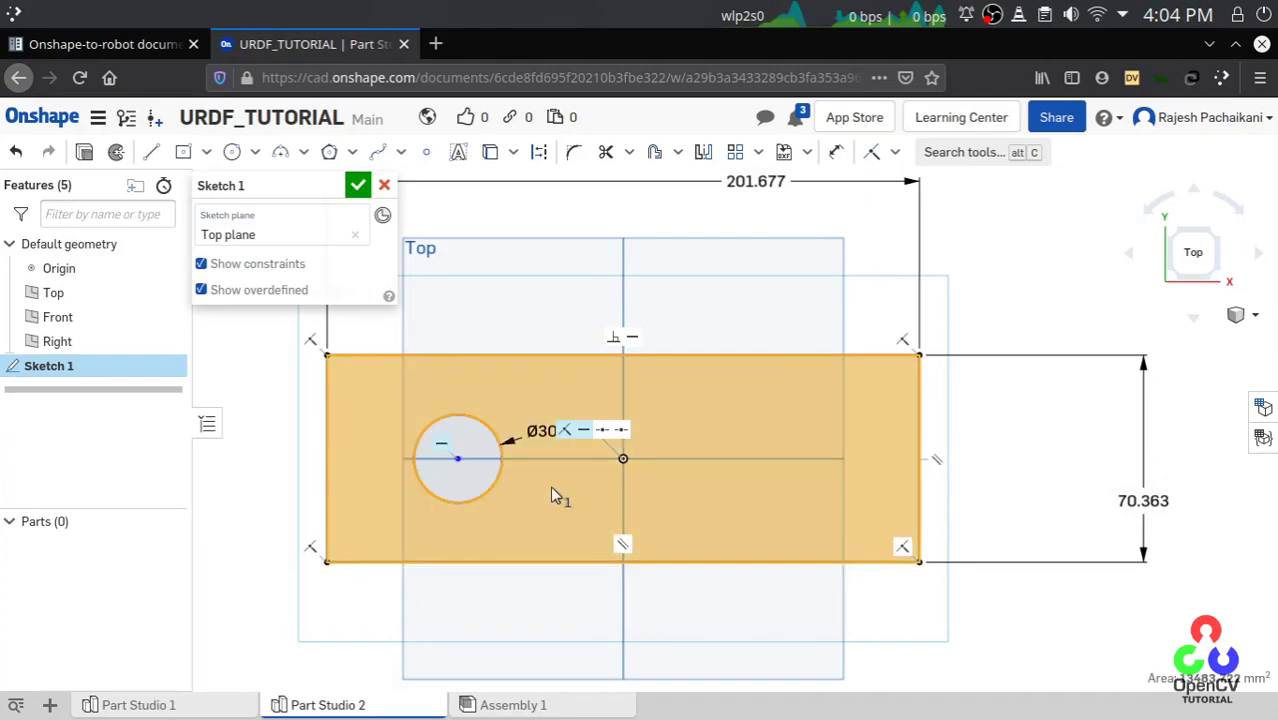
click(417, 619)
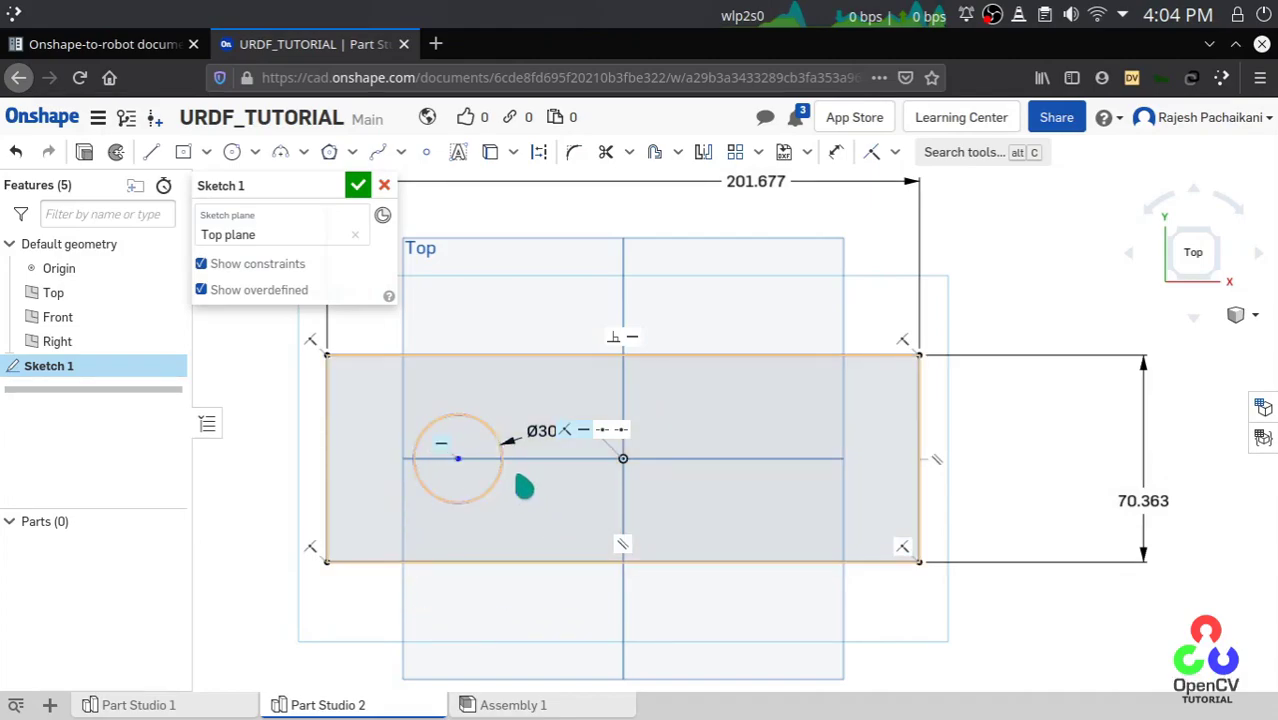
Step: Dimension the horizontal distance between the circle's centre and the origin at 60 mm
click(836, 152)
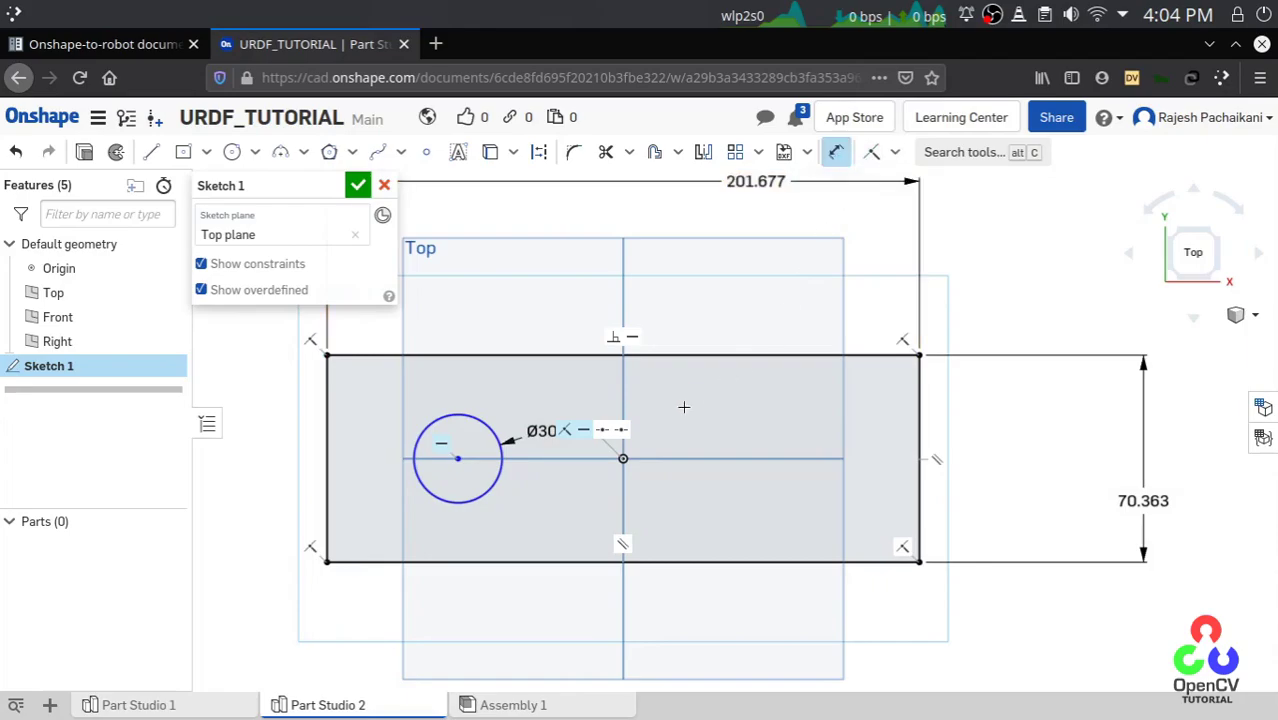
click(456, 459)
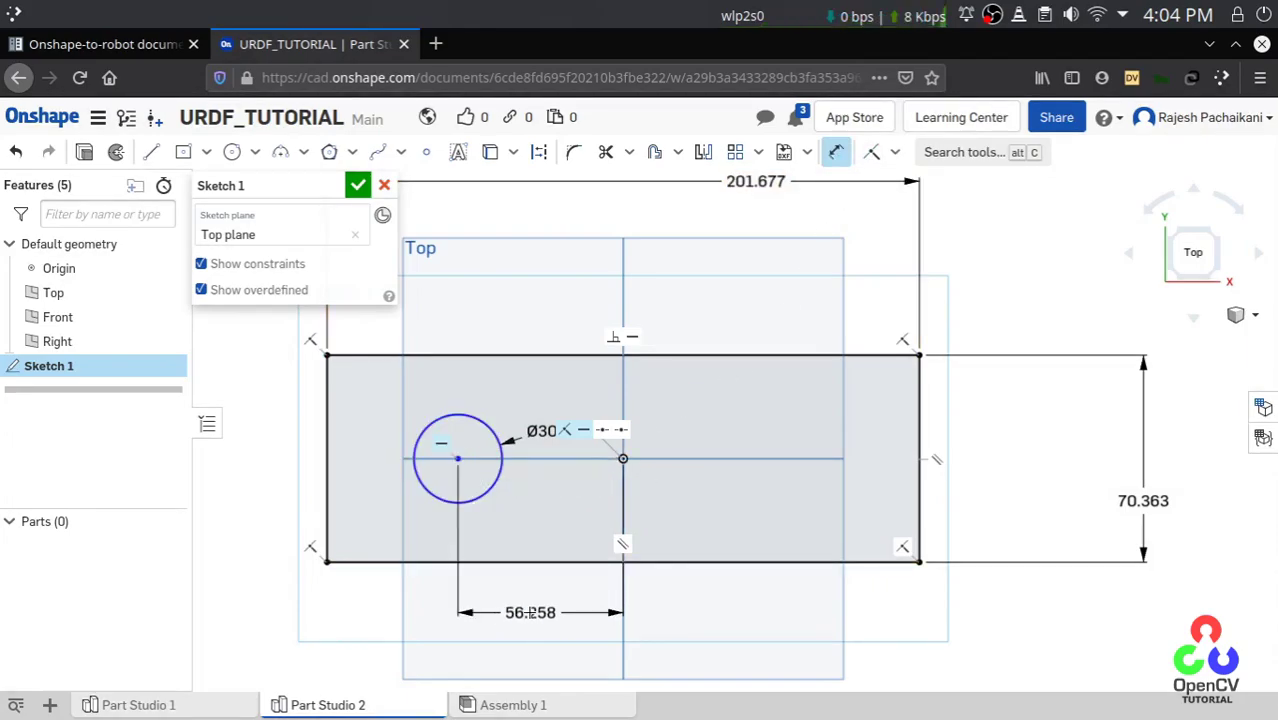
click(536, 612)
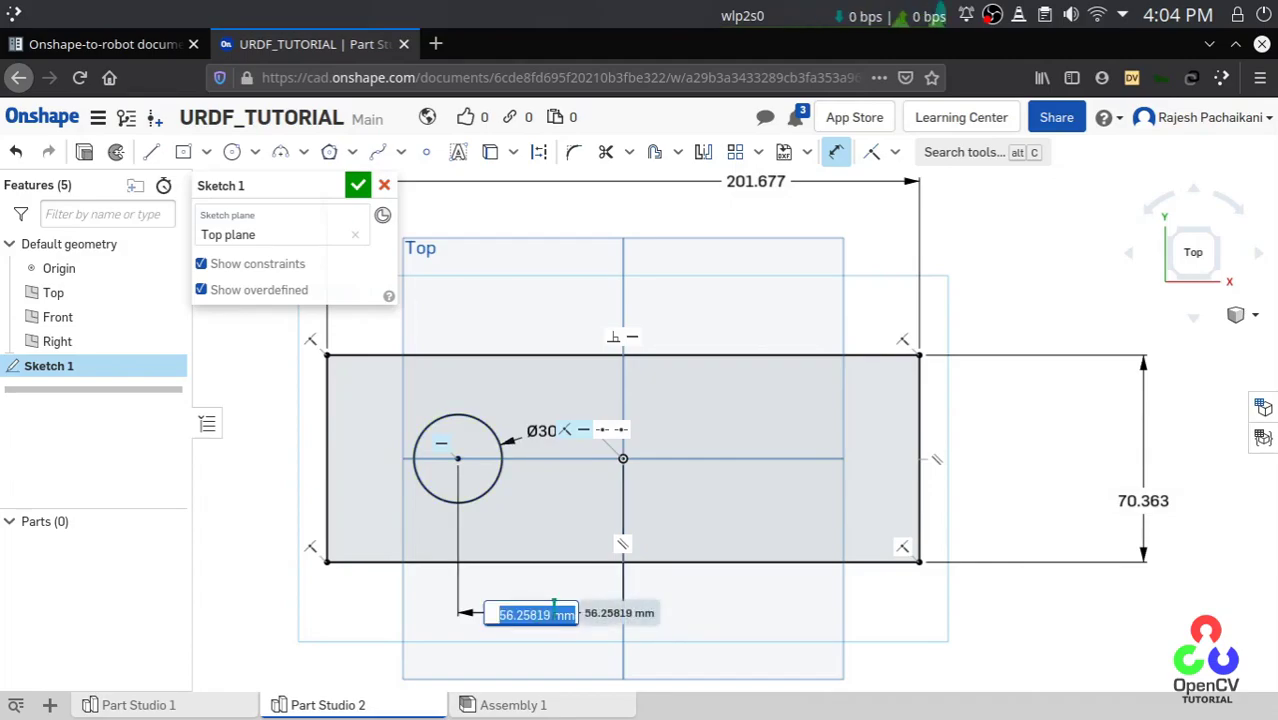
key(Return)
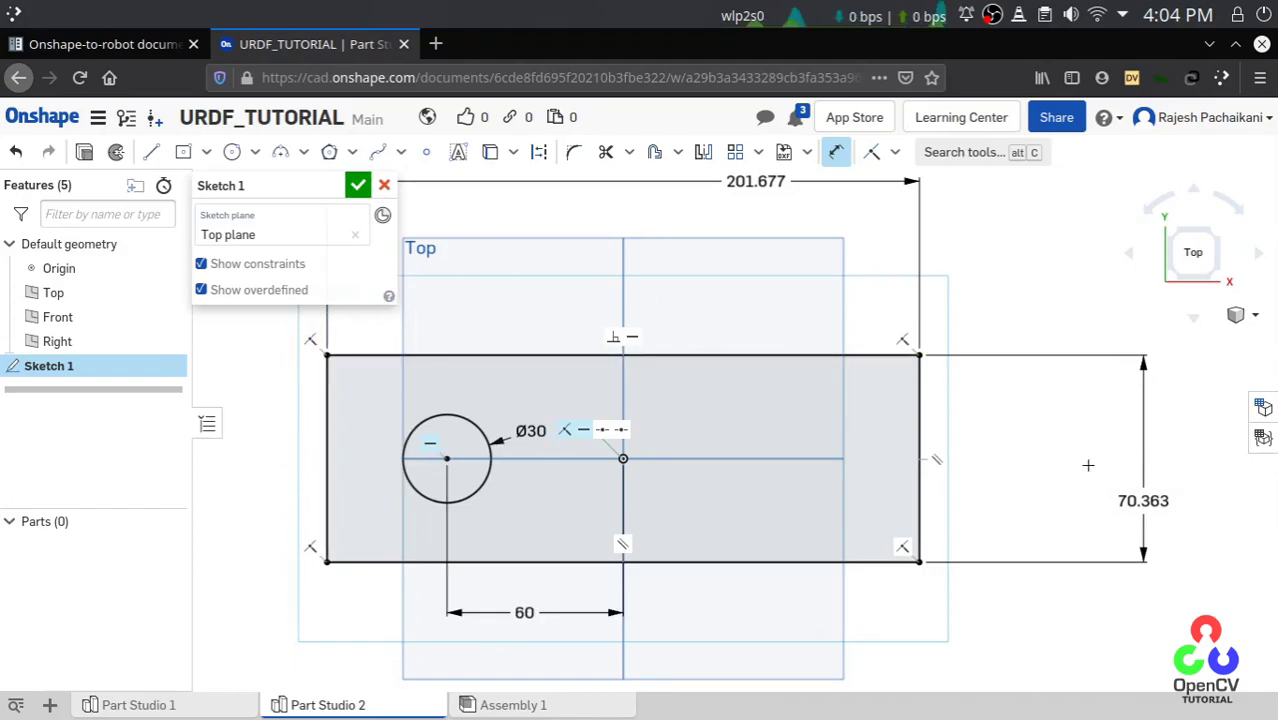
Step: Set the rectangle's short side to 60 mm and finish the sketch
double_click(1158, 503)
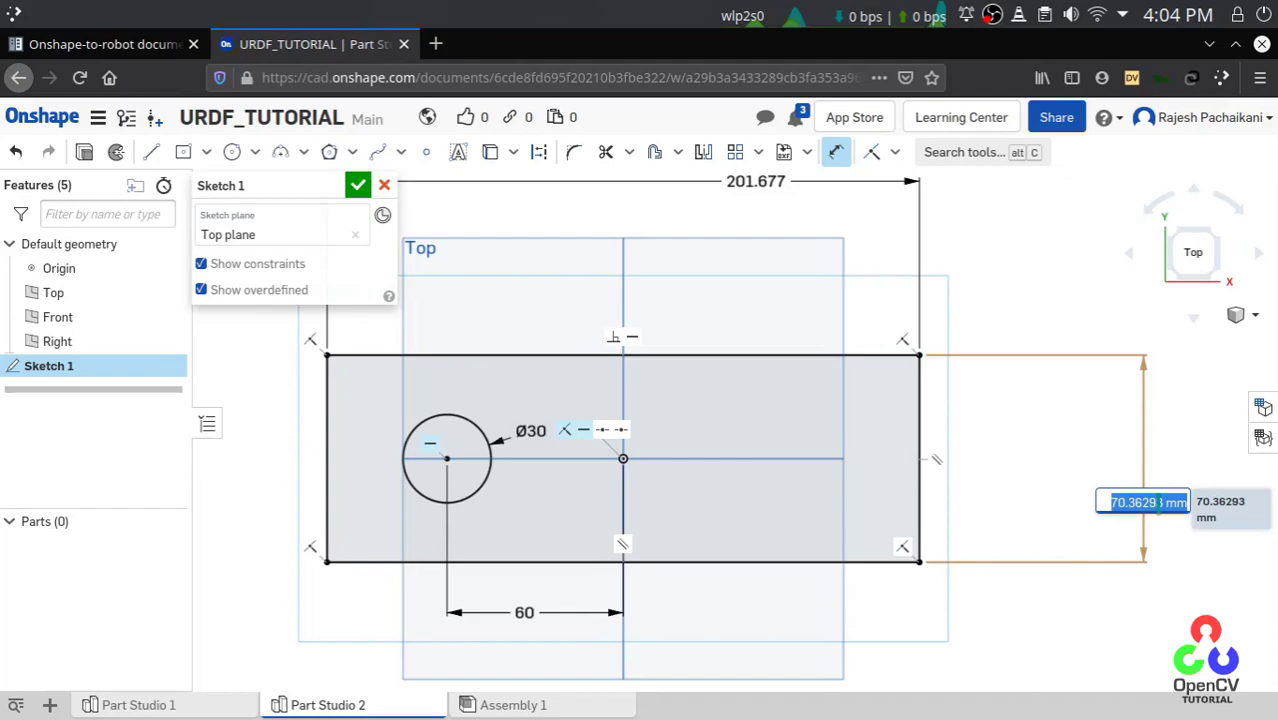
key(Return)
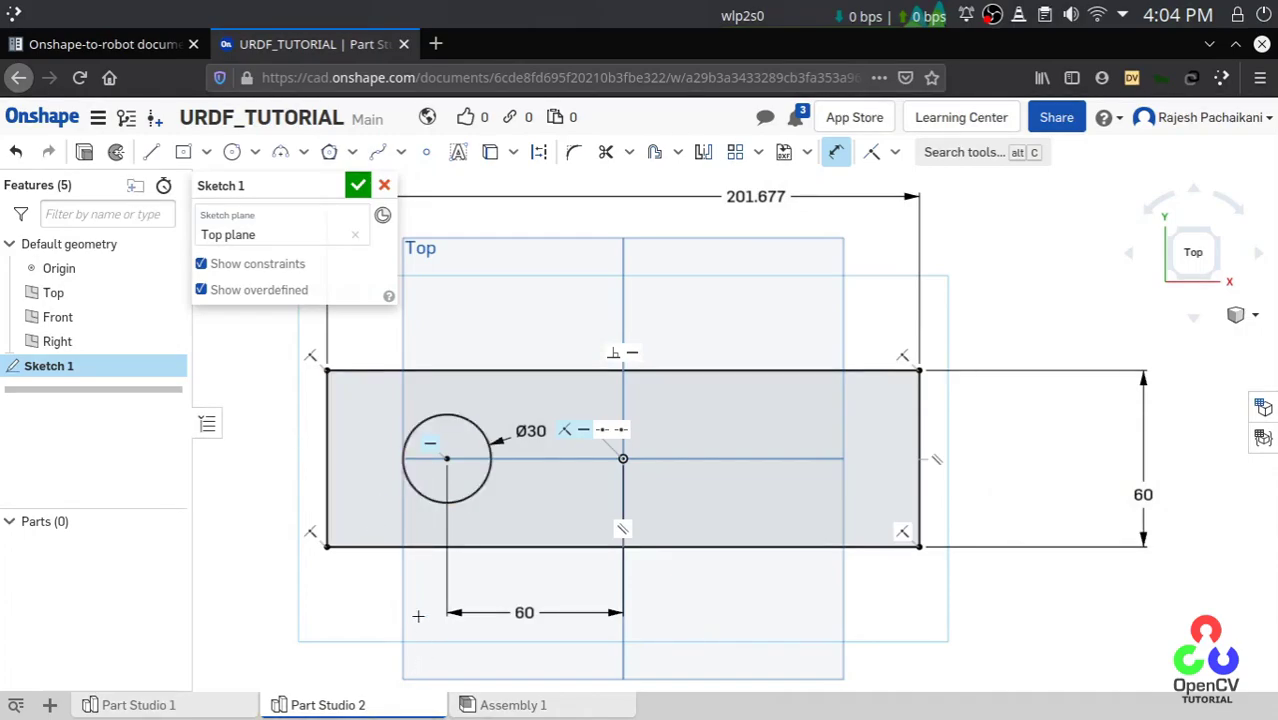
click(358, 186)
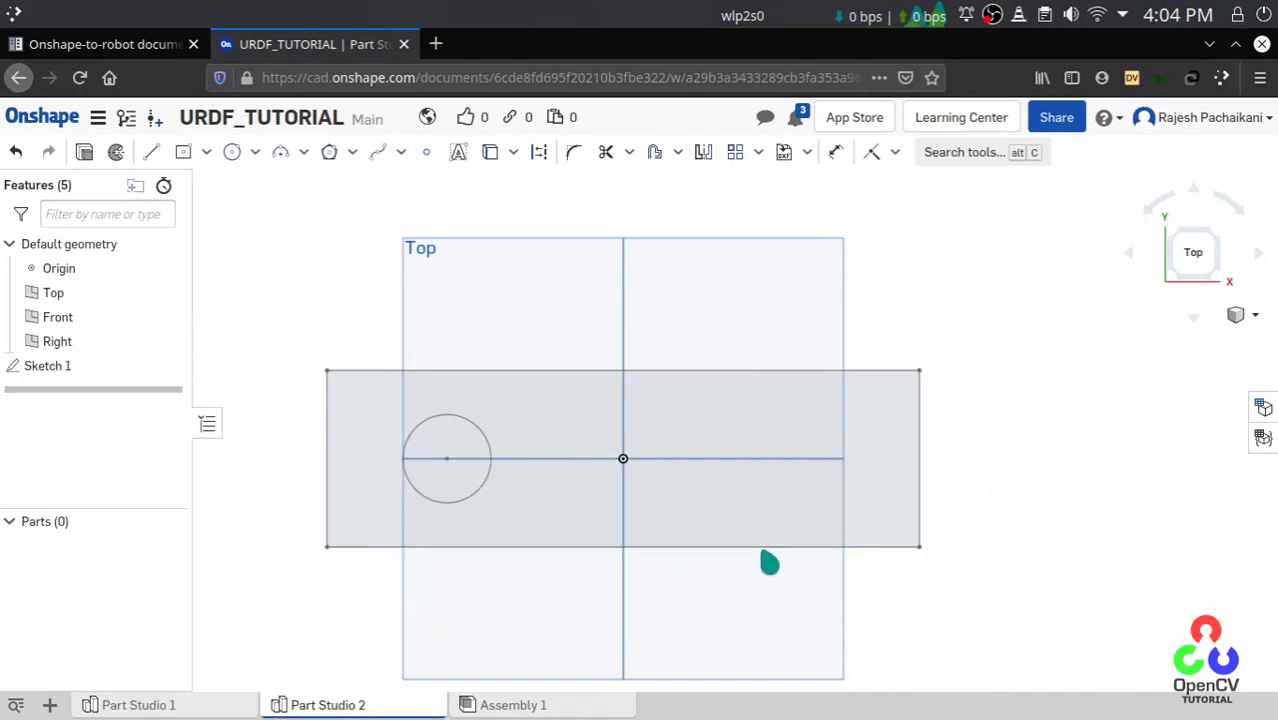
Step: Extrude Sketch 1 as a new solid part to a blind depth of 25 mm, leaving the circle as a hole
right_drag(453, 582, 453, 514)
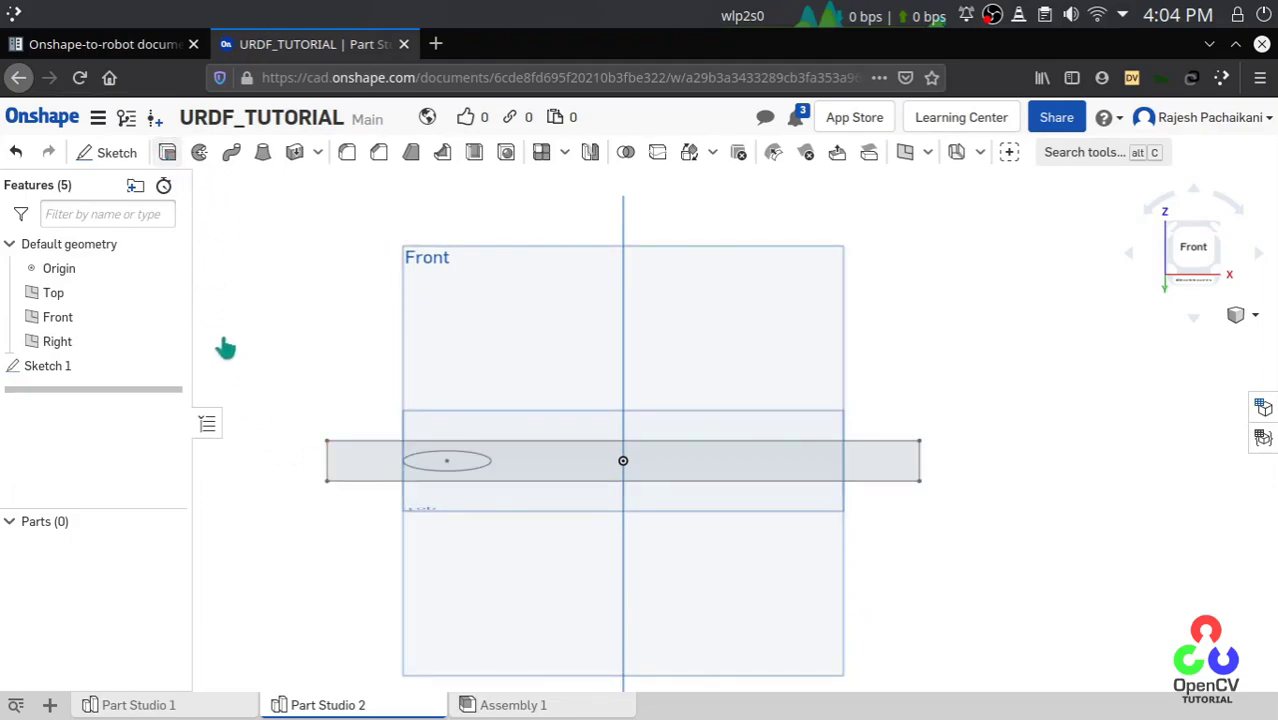
click(88, 368)
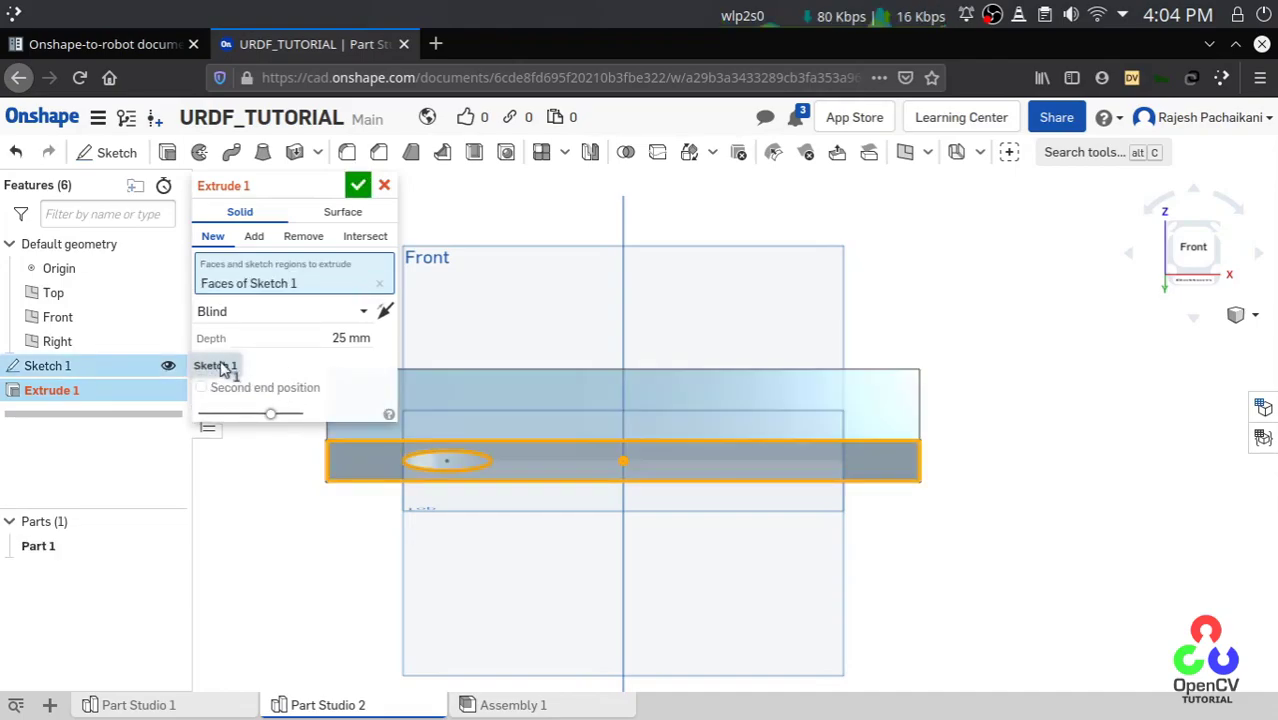
right_drag(553, 410, 575, 500)
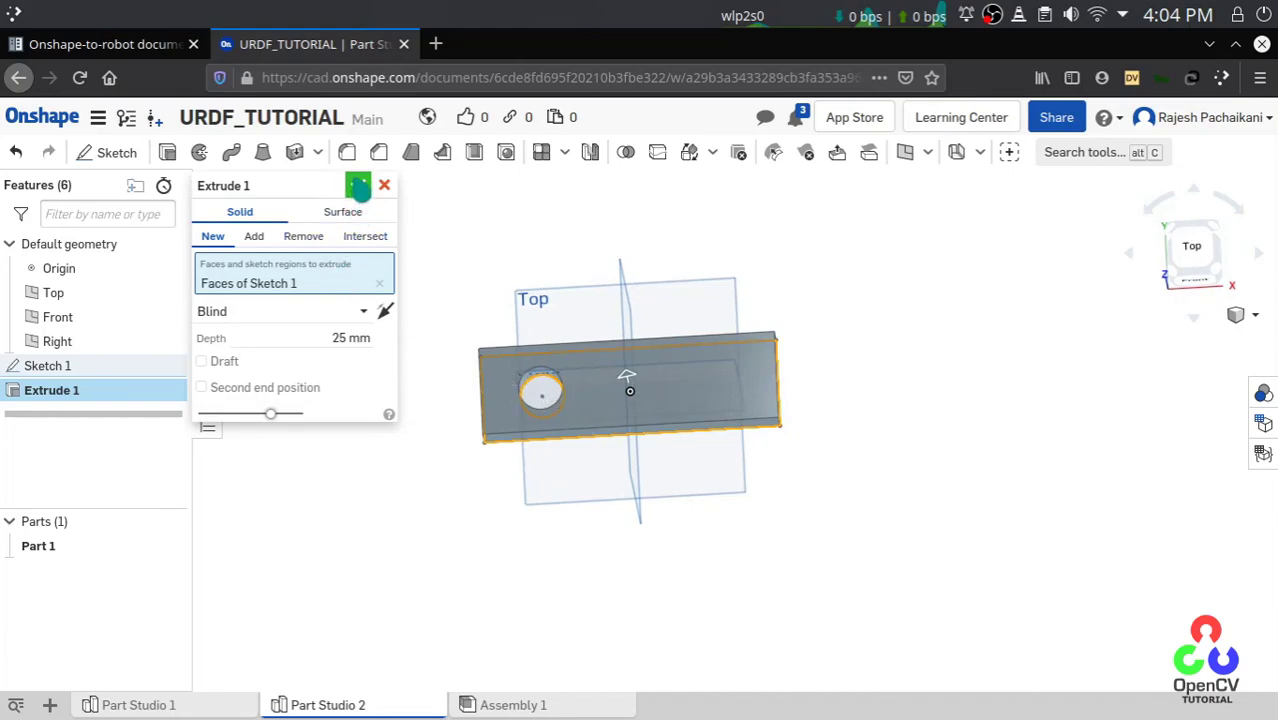
click(358, 186)
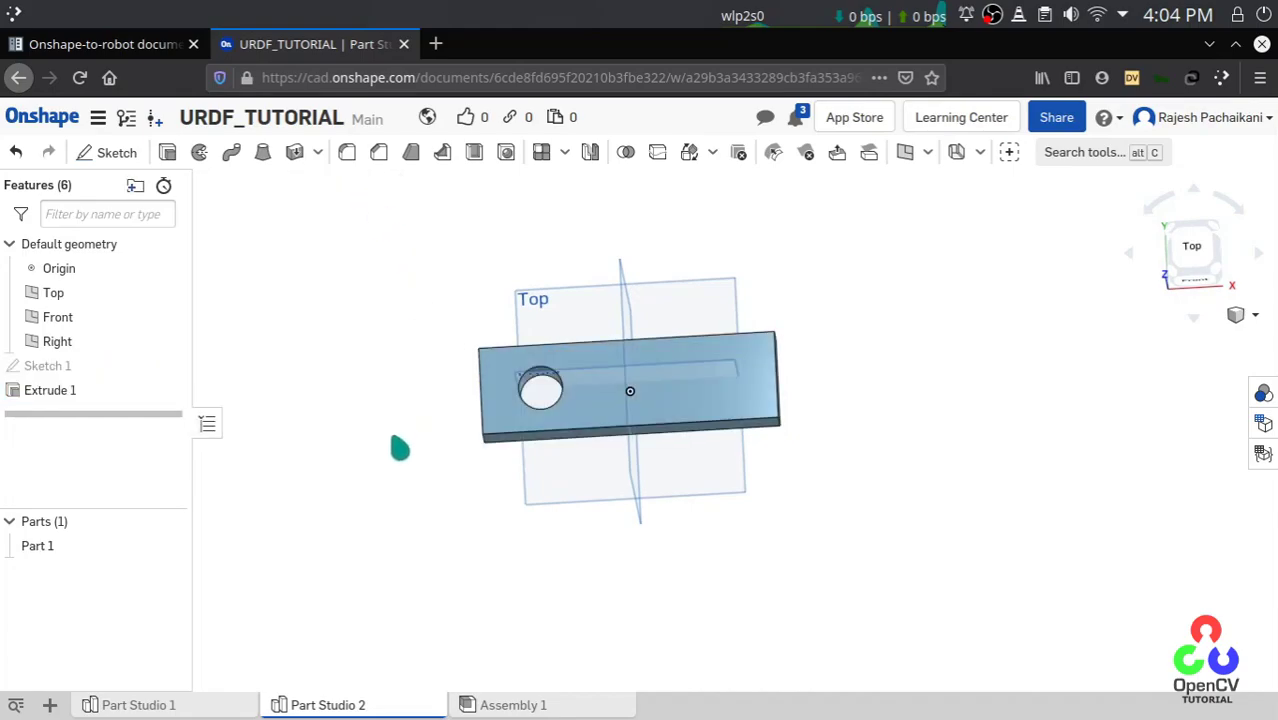
right_drag(419, 605, 432, 537)
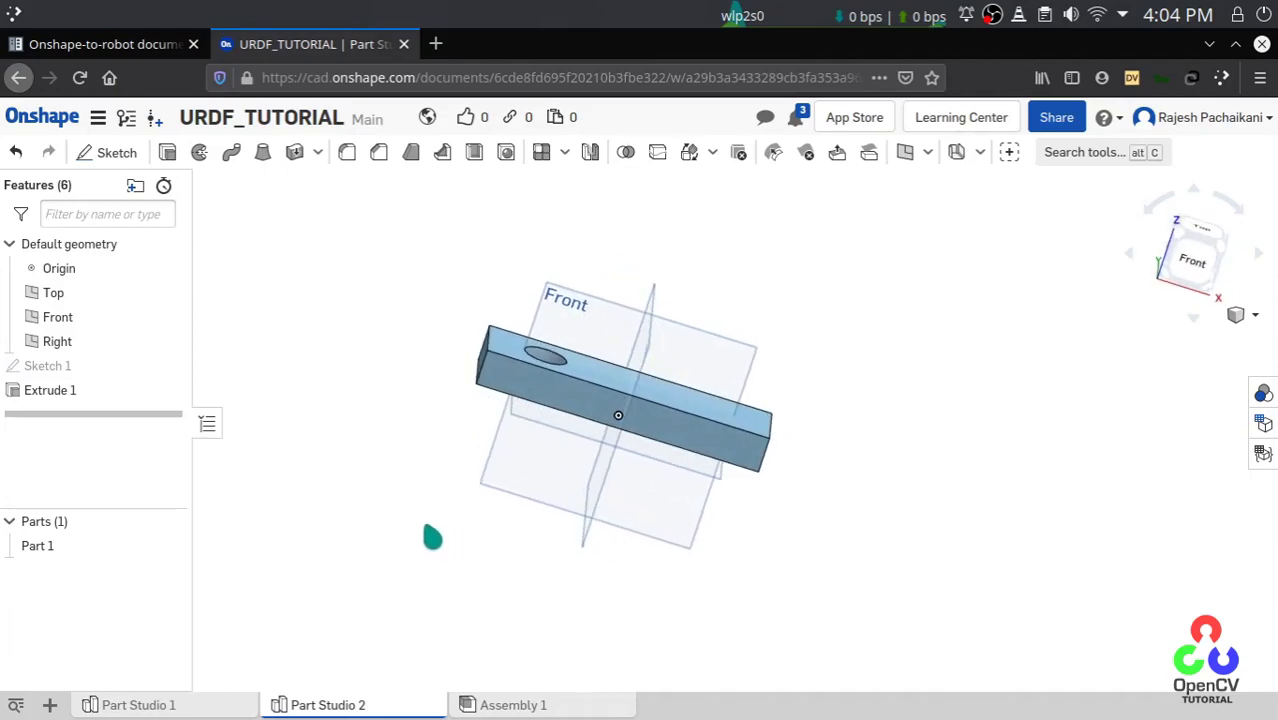
Step: Rename the extruded arm part in Part Studio 2 as link2
click(541, 703)
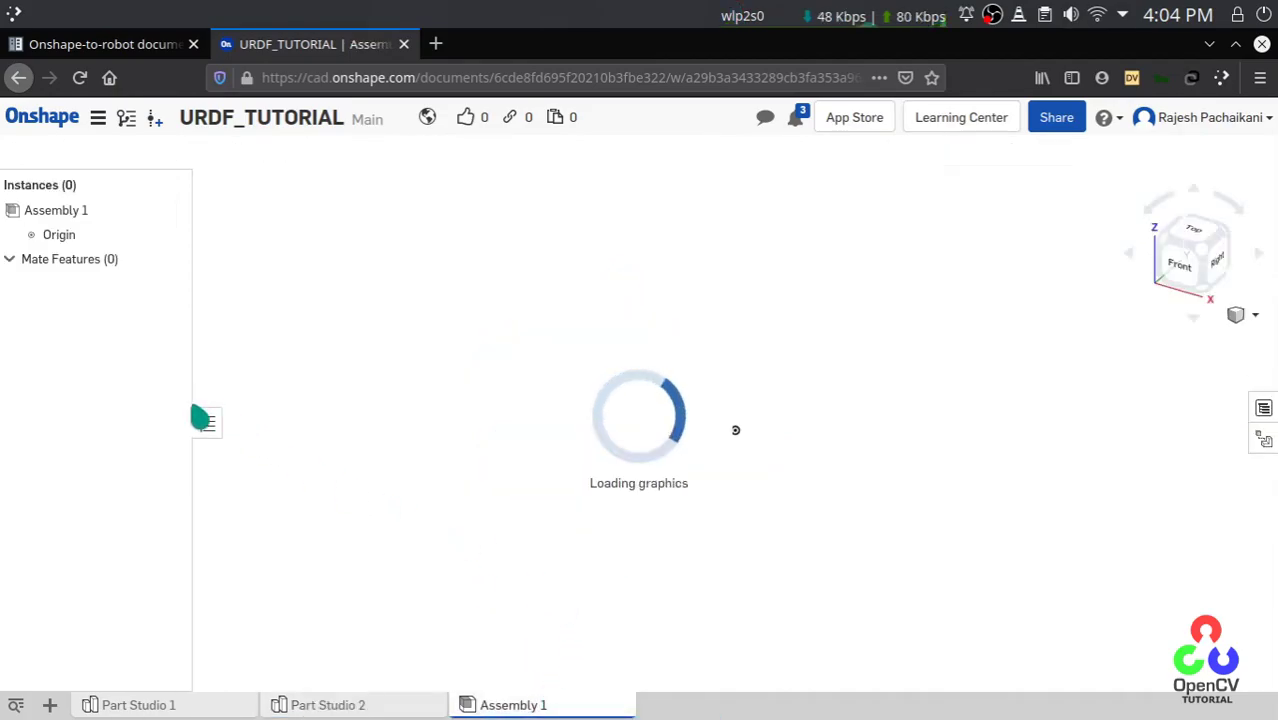
click(370, 706)
click(34, 554)
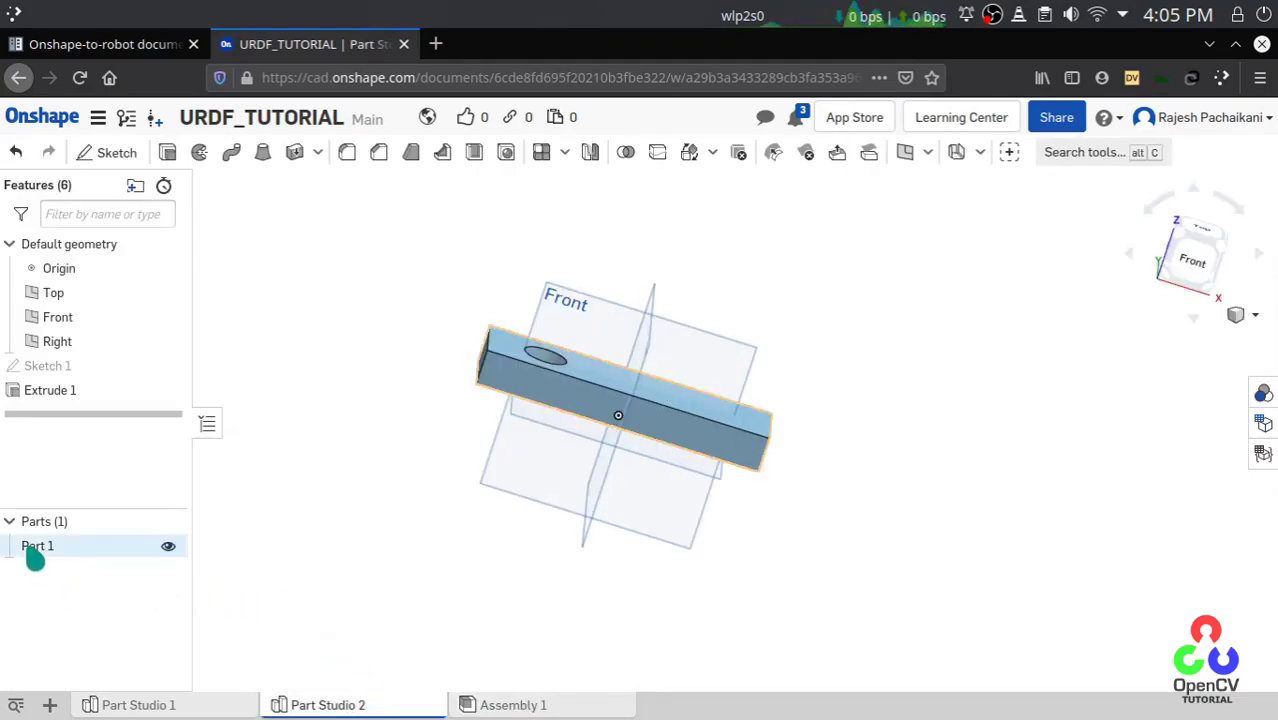
right_click(31, 552)
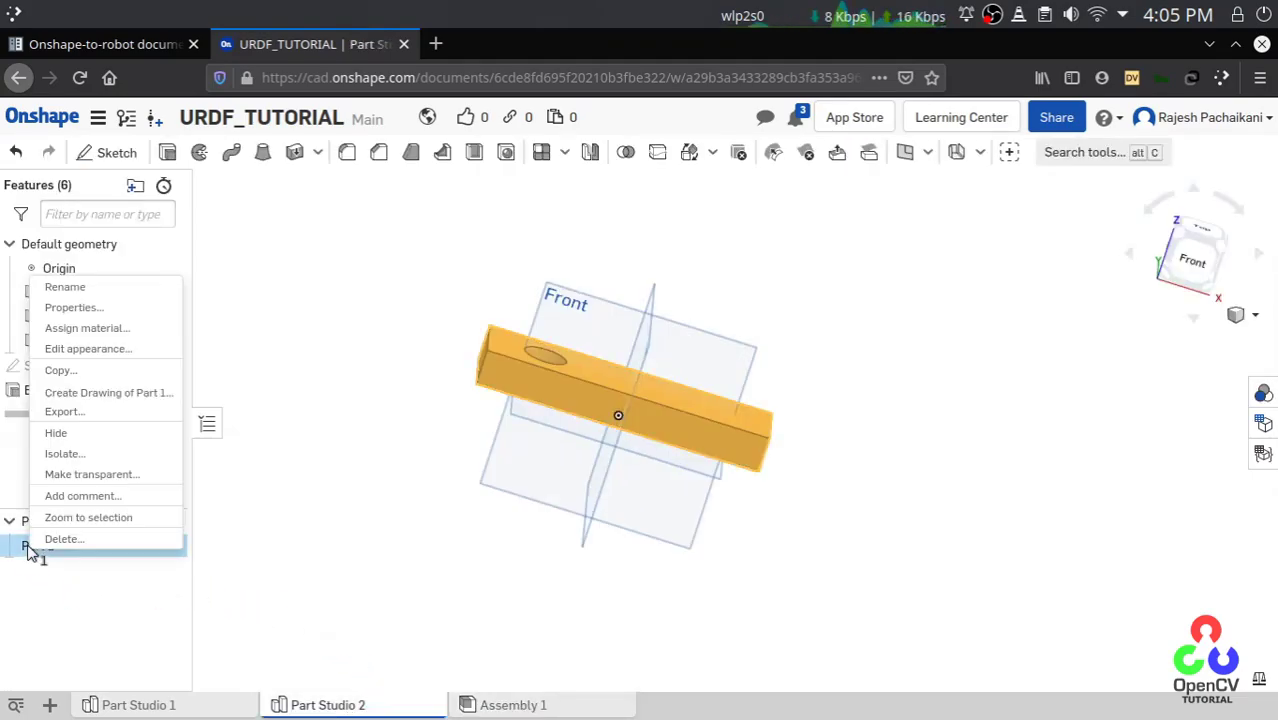
click(86, 288)
text(link2)
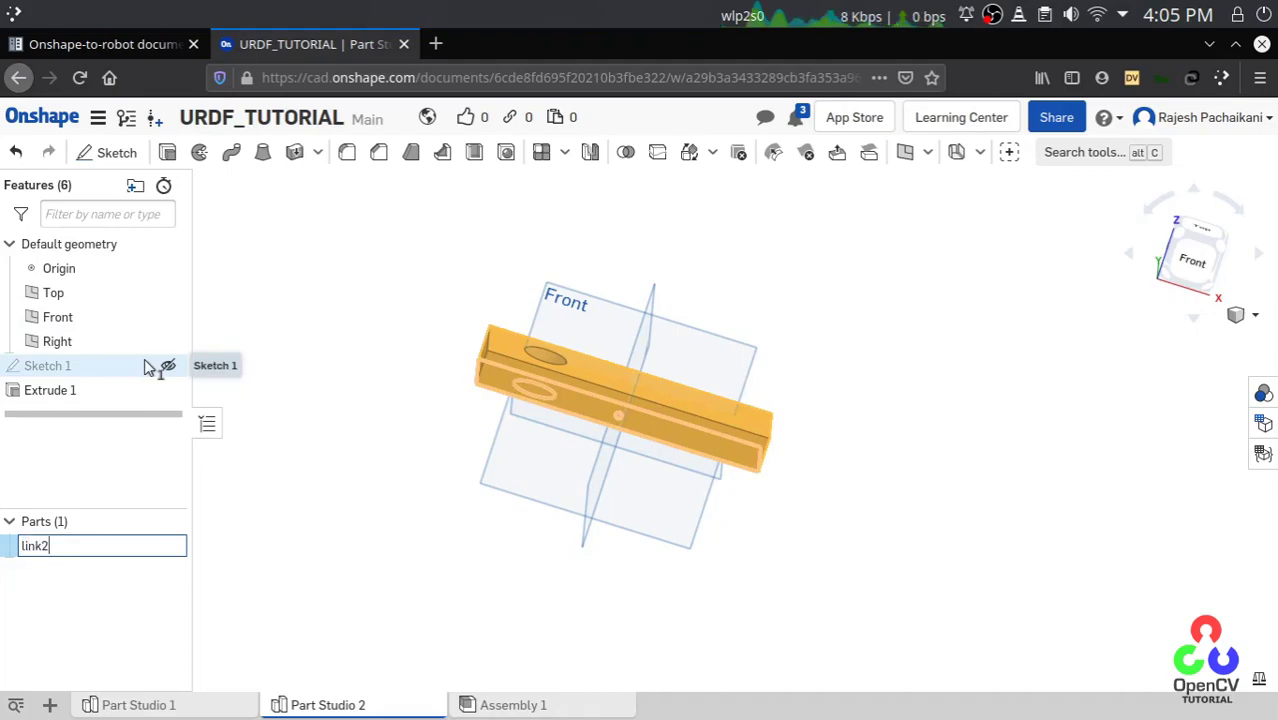
key(Return)
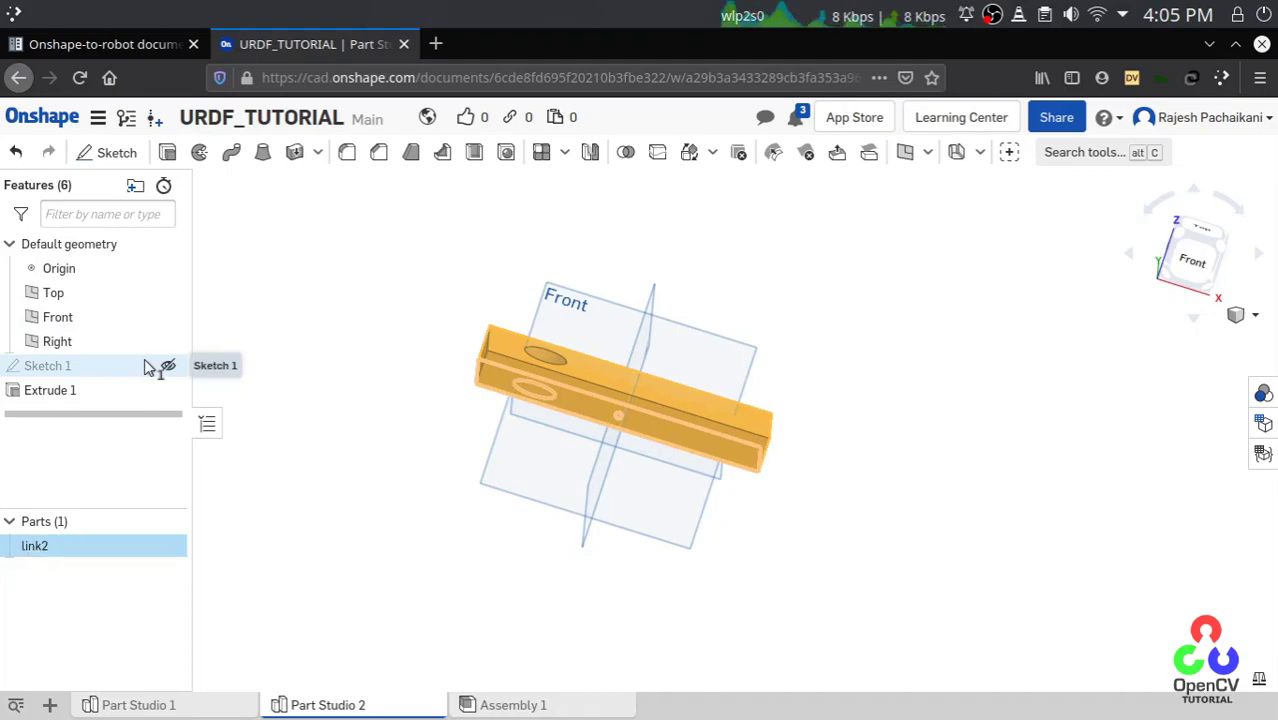
Step: Rename the arm part as link1
right_click(58, 553)
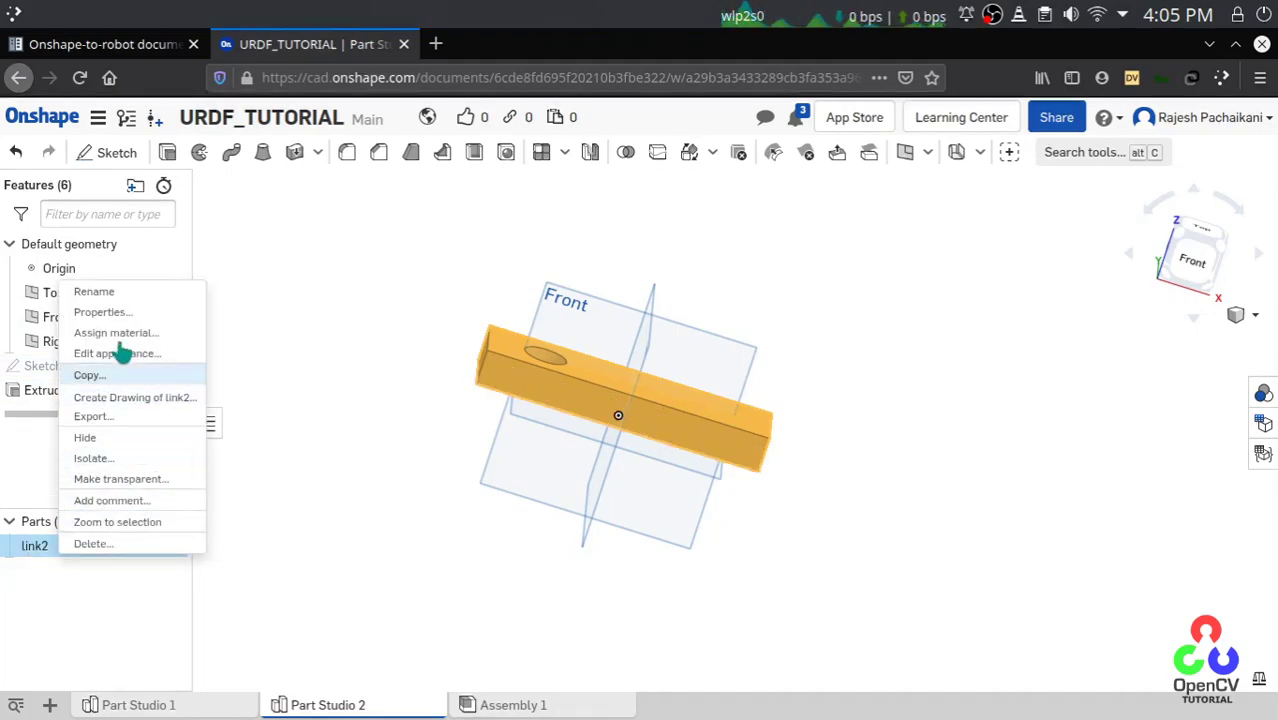
click(123, 294)
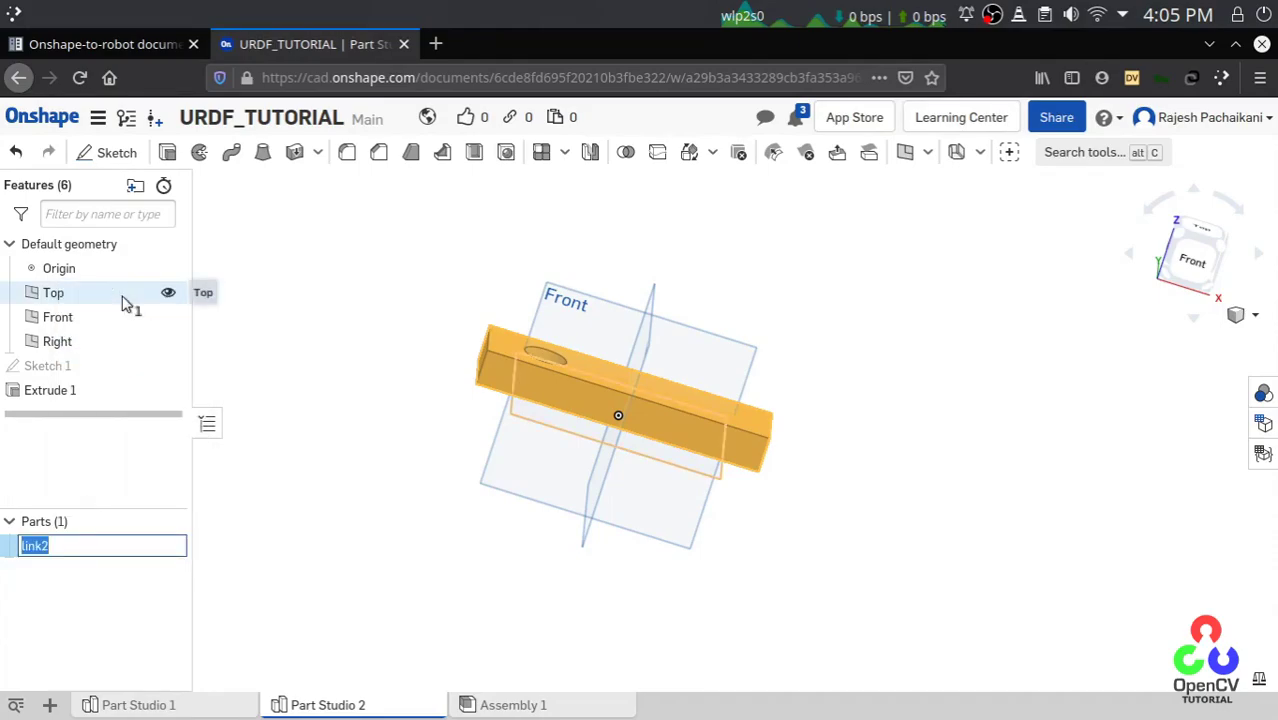
key(Return)
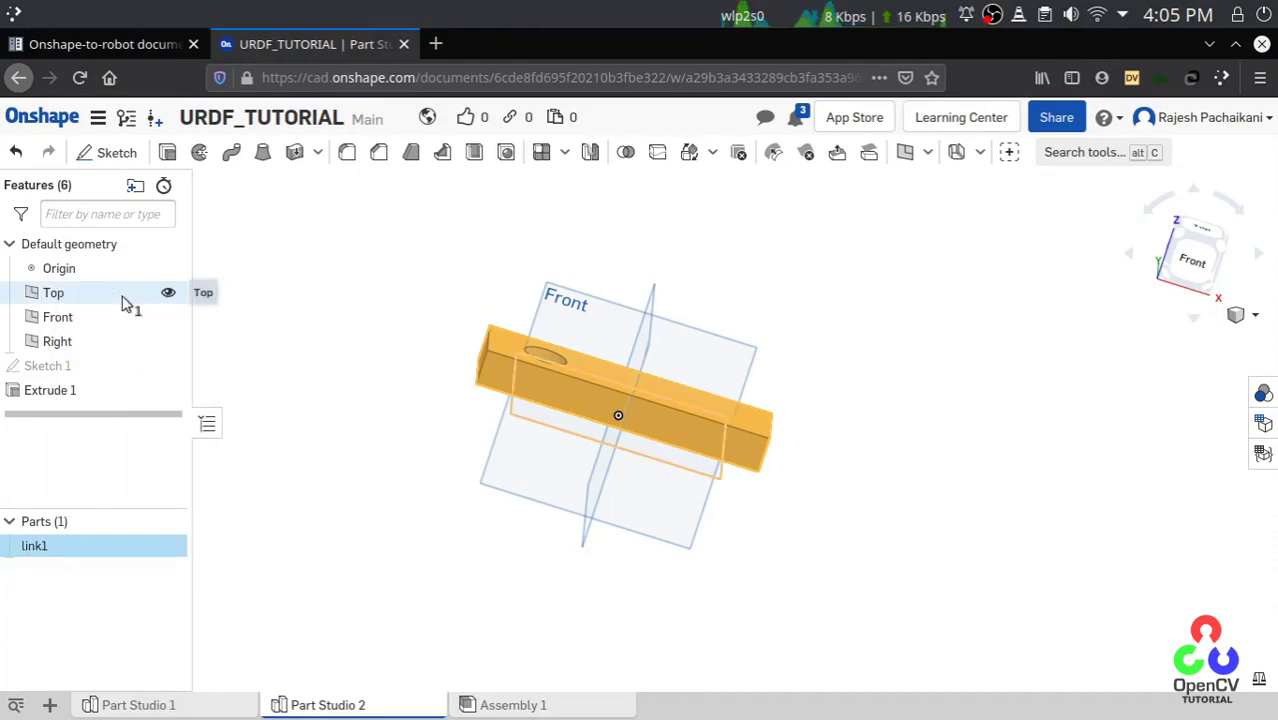
Step: Insert the Base part from Part Studio 1 and link1 from Part Studio 2 into Assembly 1
click(538, 705)
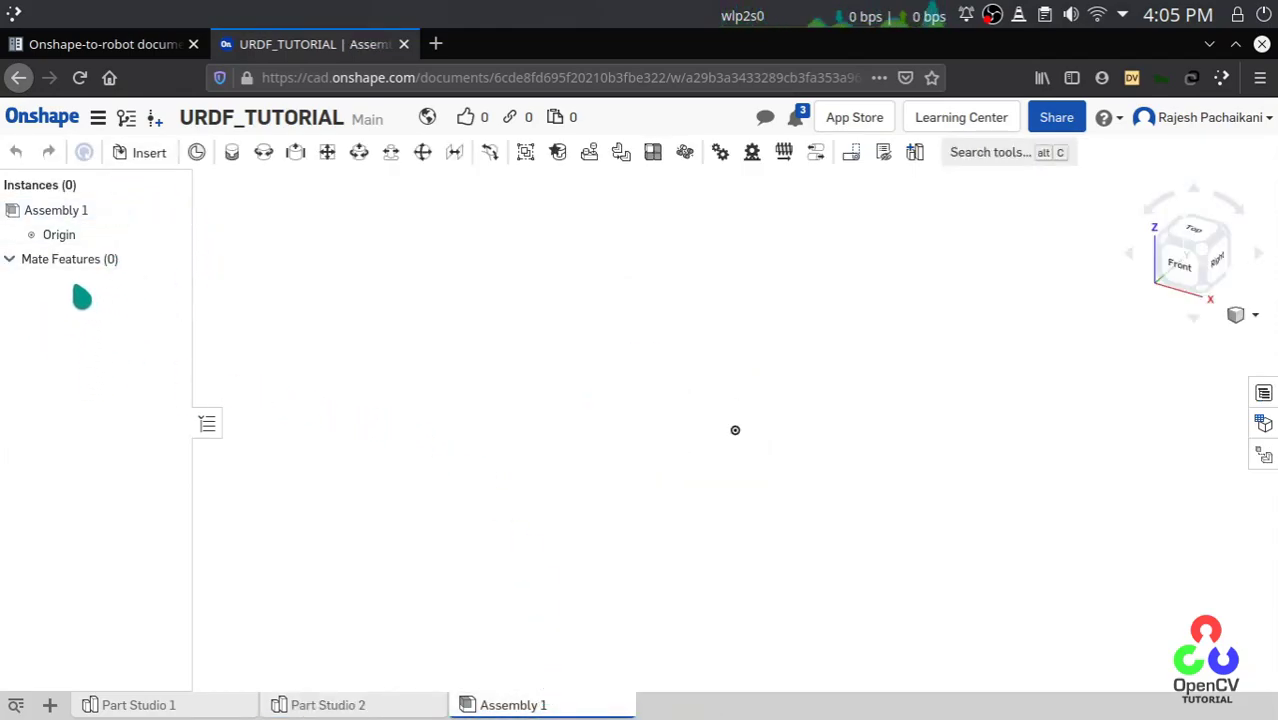
click(130, 155)
click(311, 430)
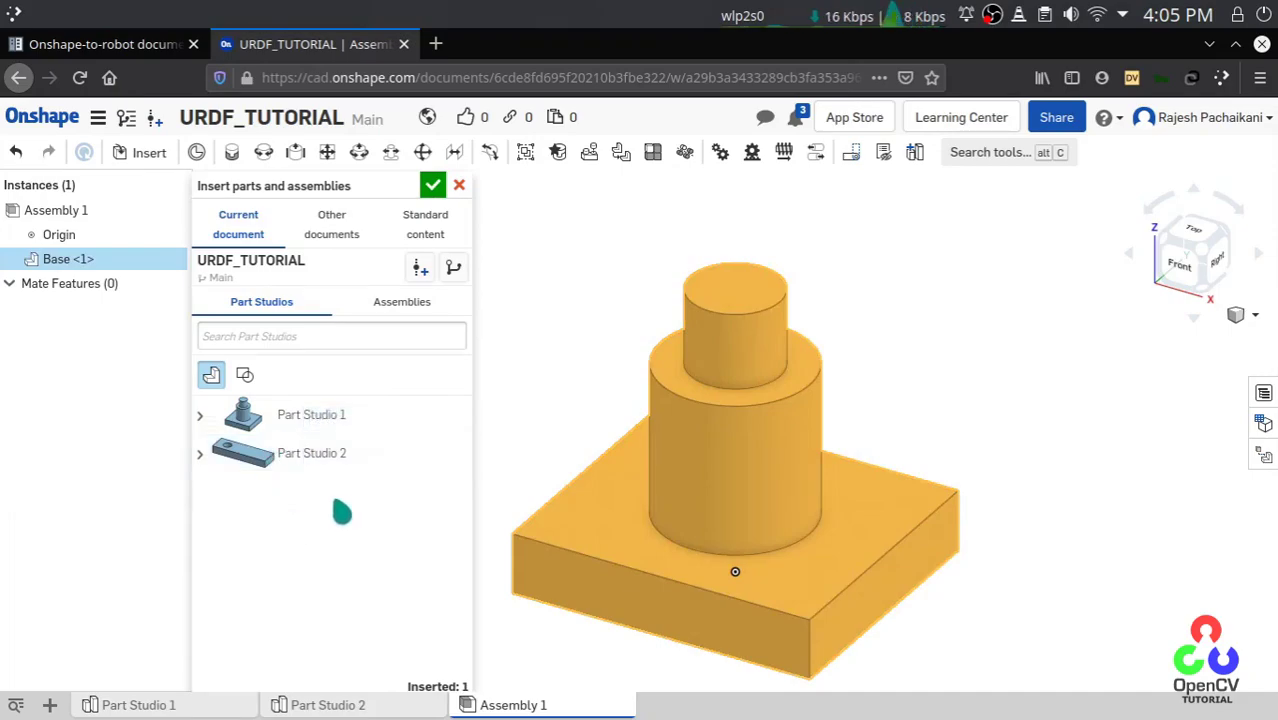
click(311, 458)
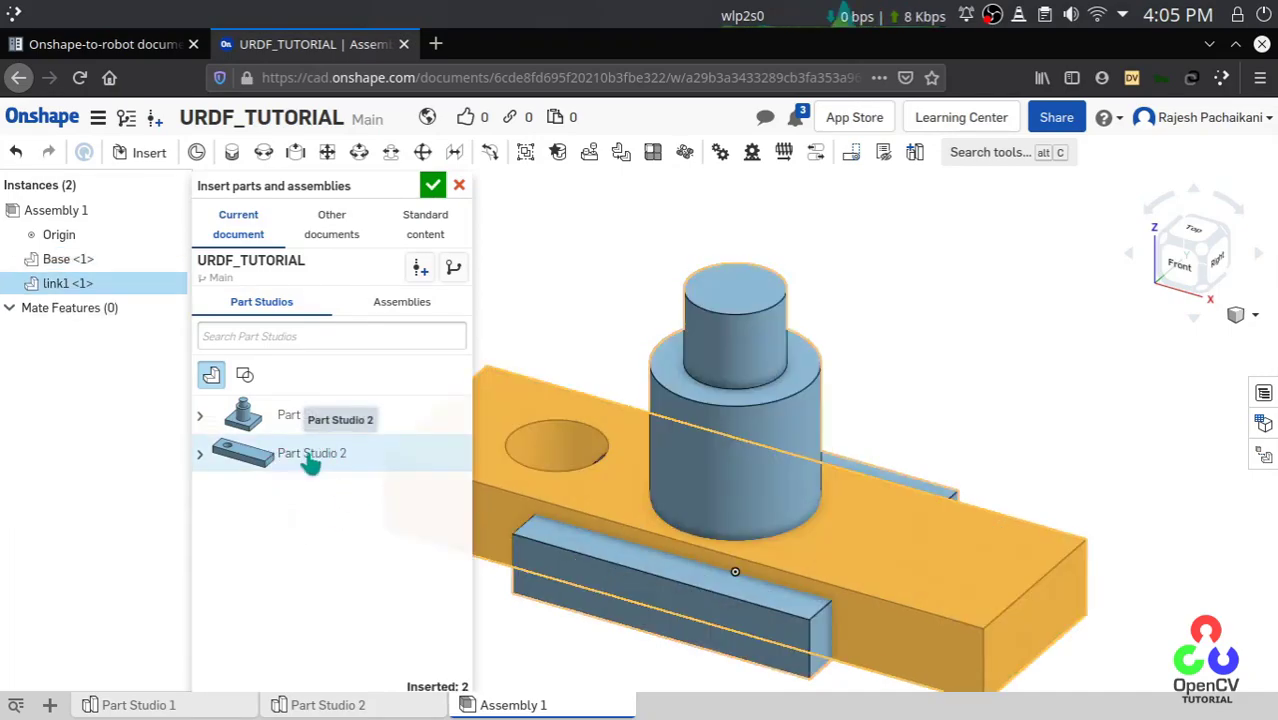
click(433, 186)
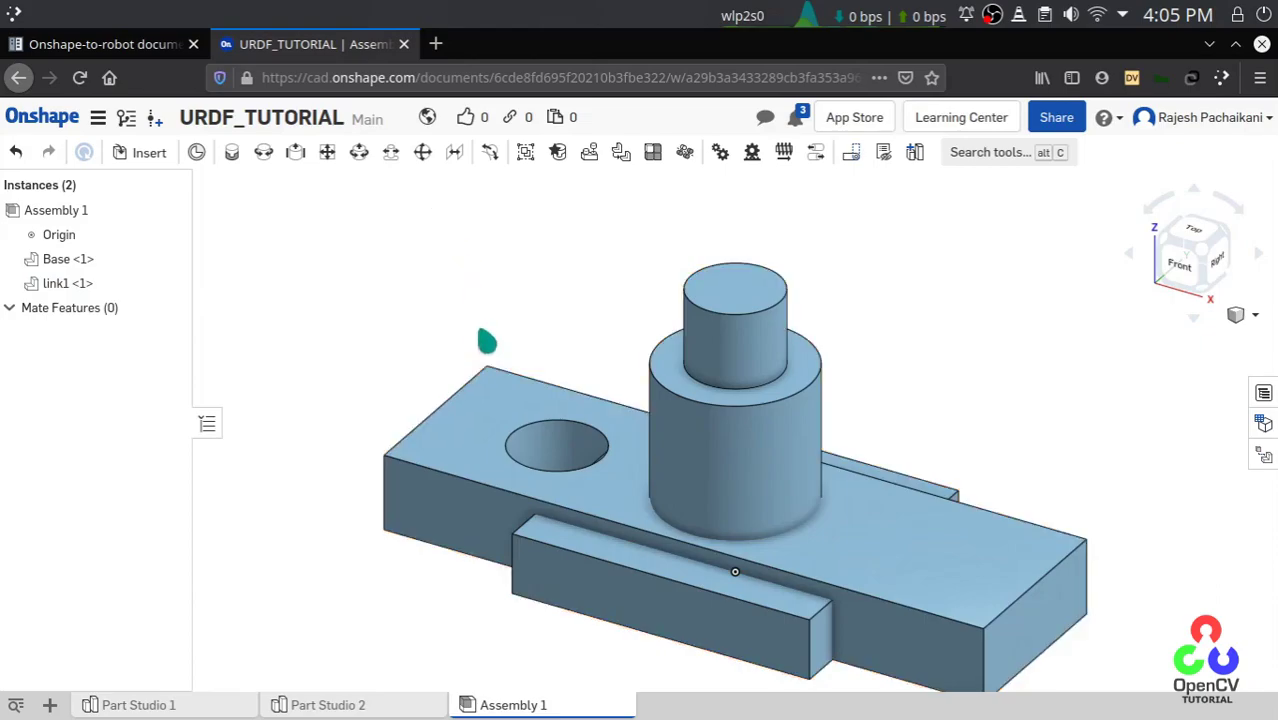
Step: Fix the Base instance in place in the assembly
click(72, 262)
right_click(73, 265)
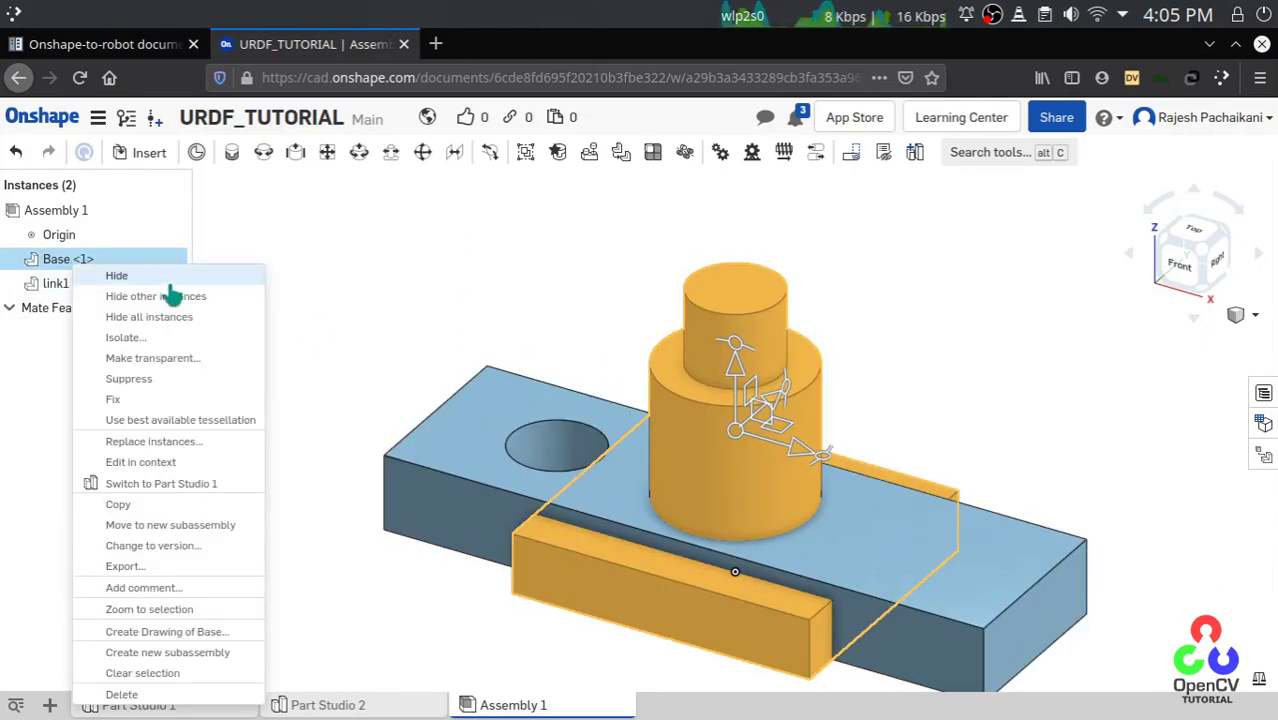
click(140, 401)
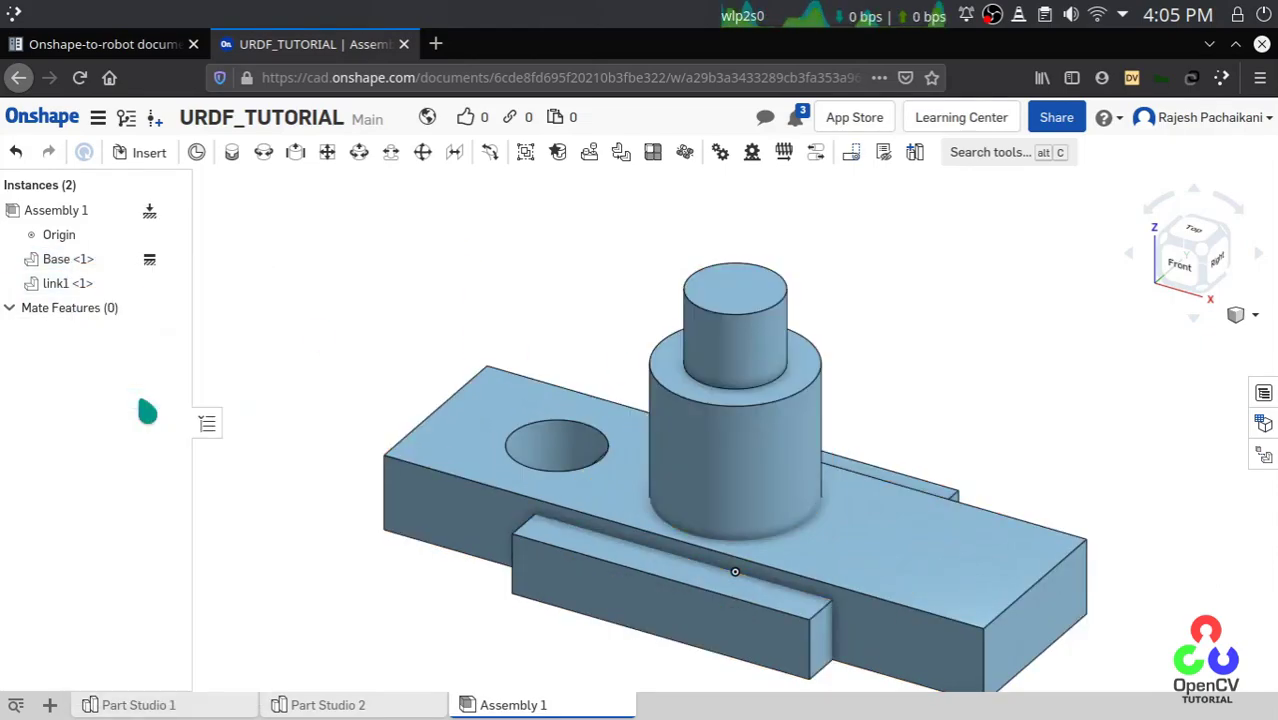
click(52, 286)
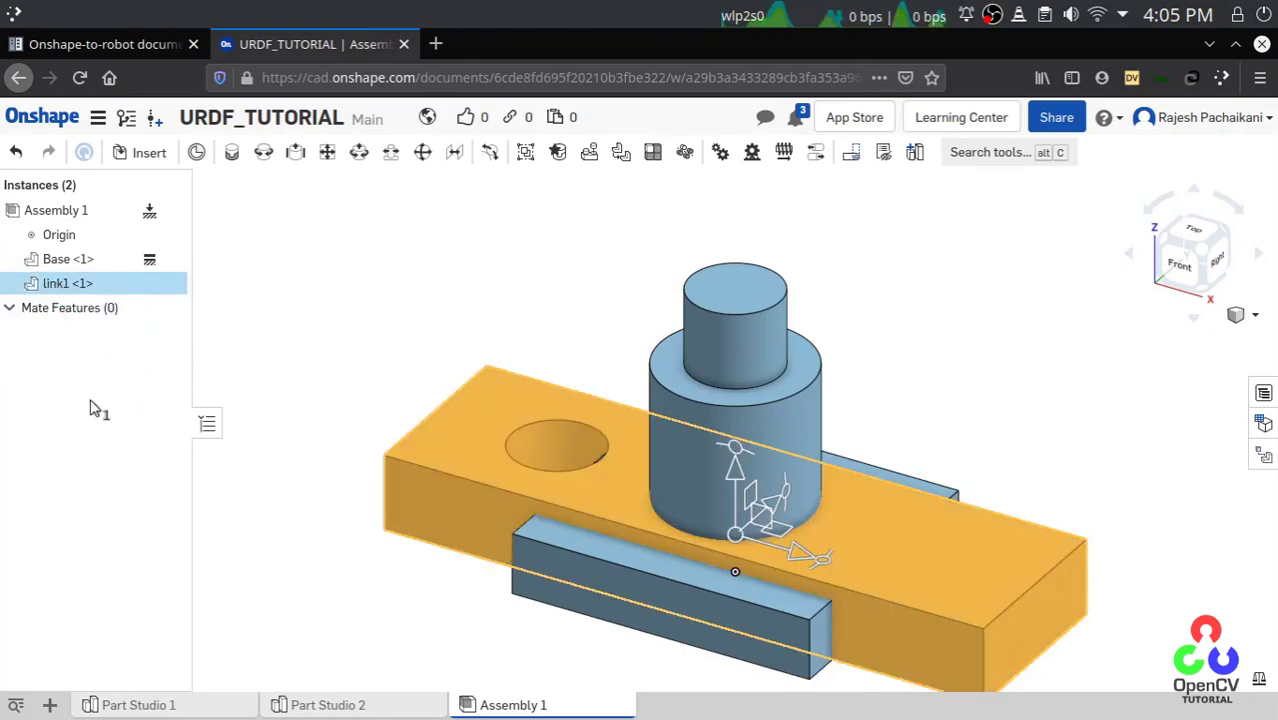
click(348, 340)
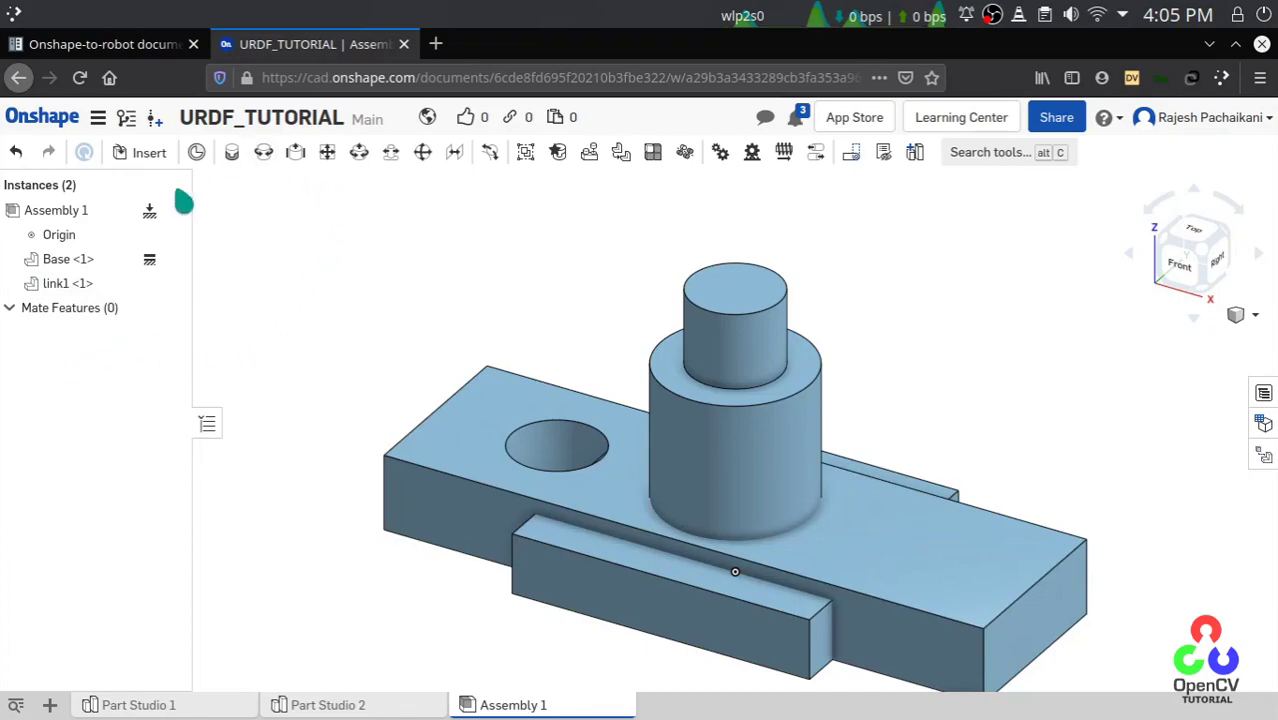
click(545, 447)
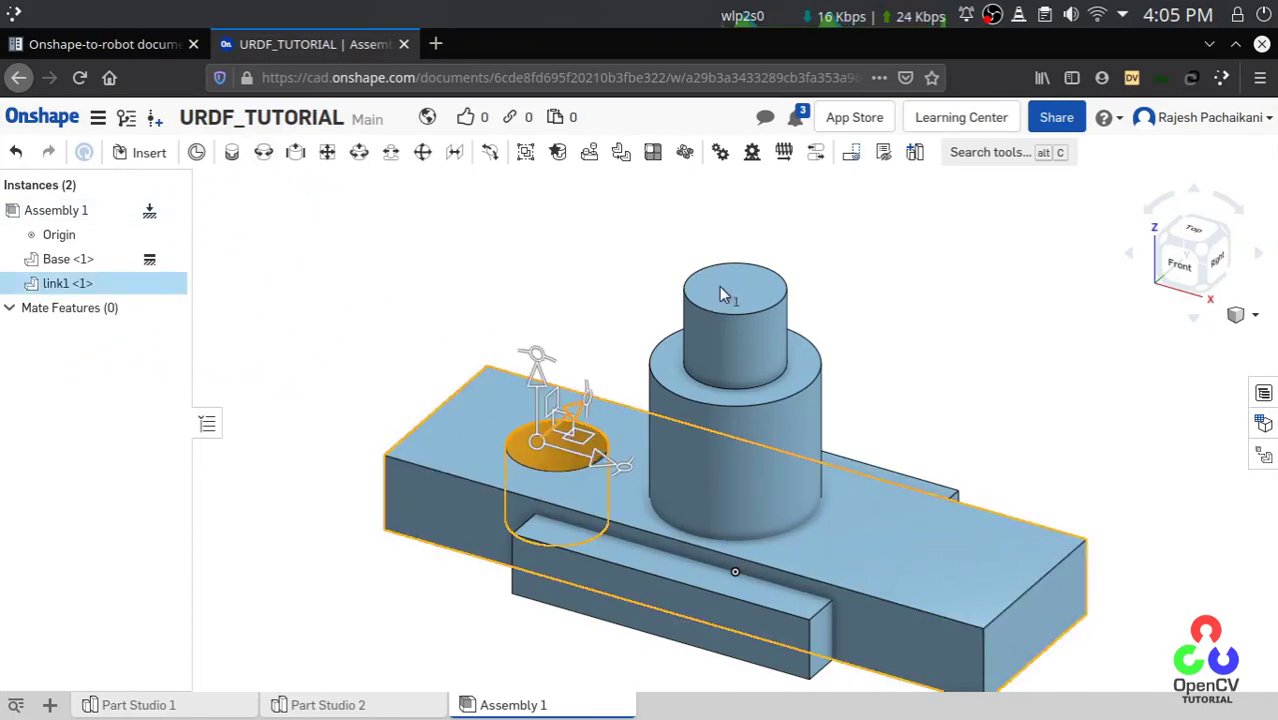
click(754, 343)
click(542, 265)
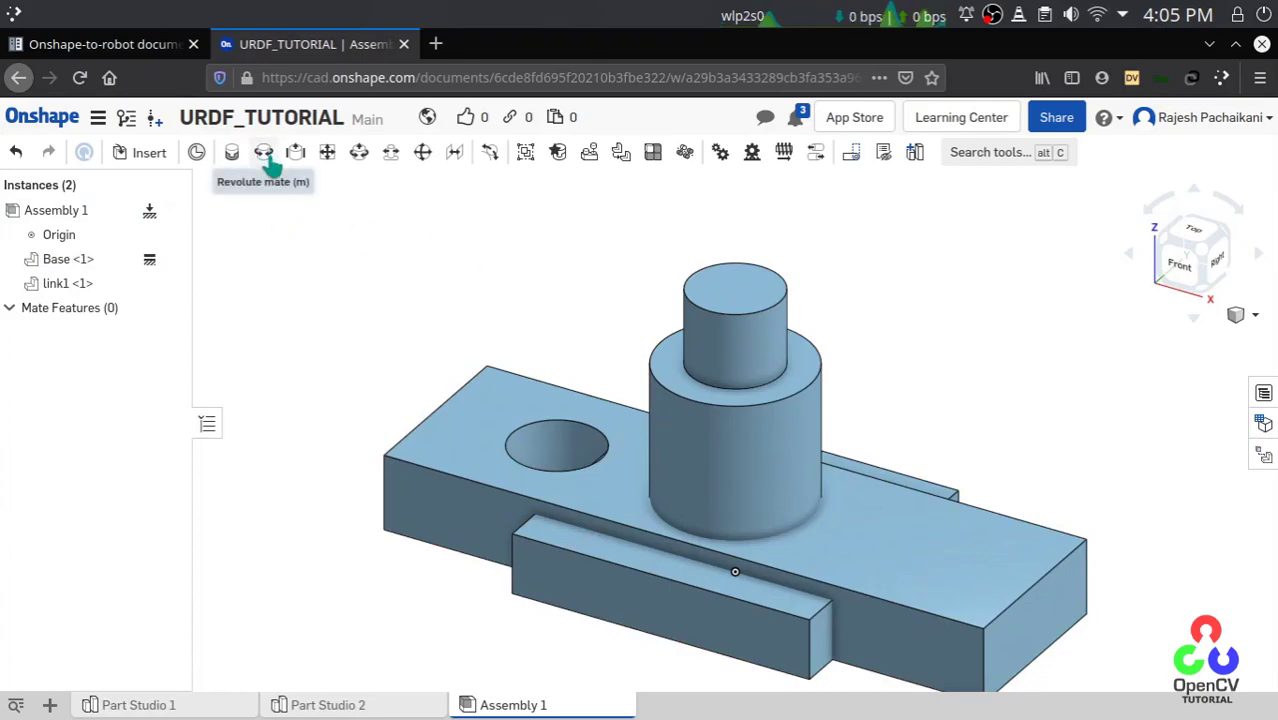
Step: Create a revolute mate joining the top centre of Base's smaller cylinder to the top centre of link1's hole
click(268, 162)
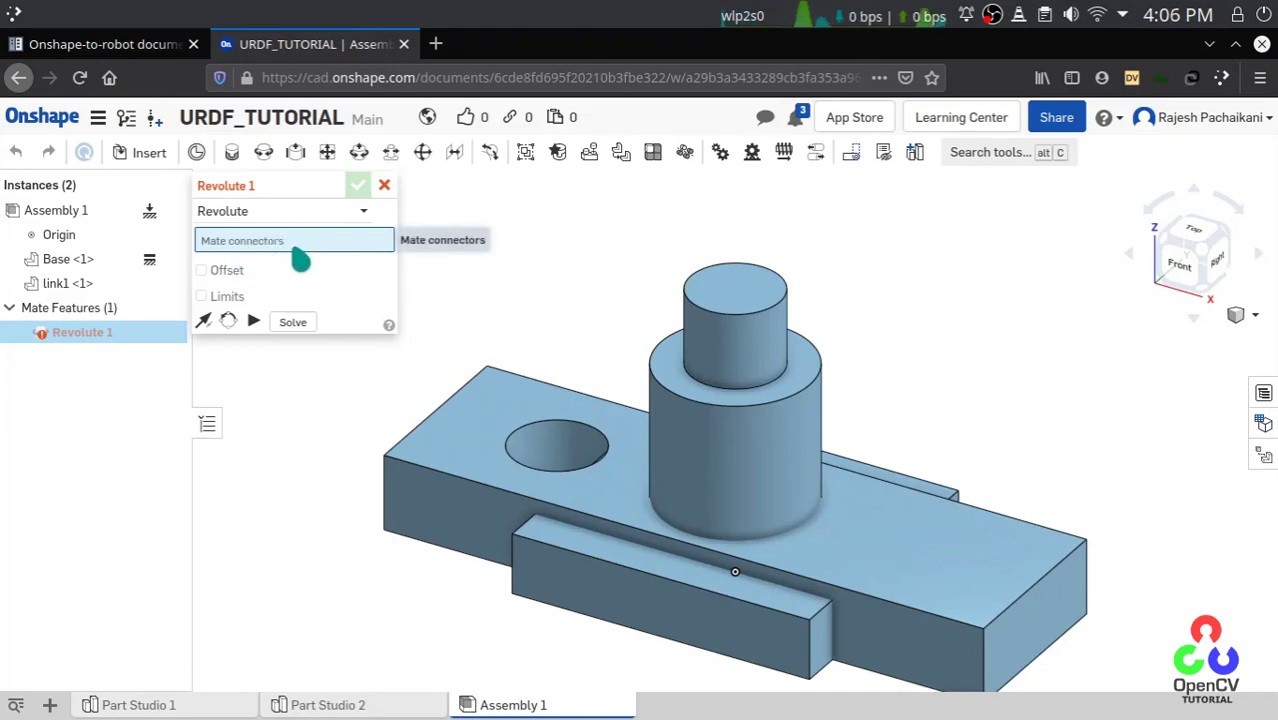
click(762, 302)
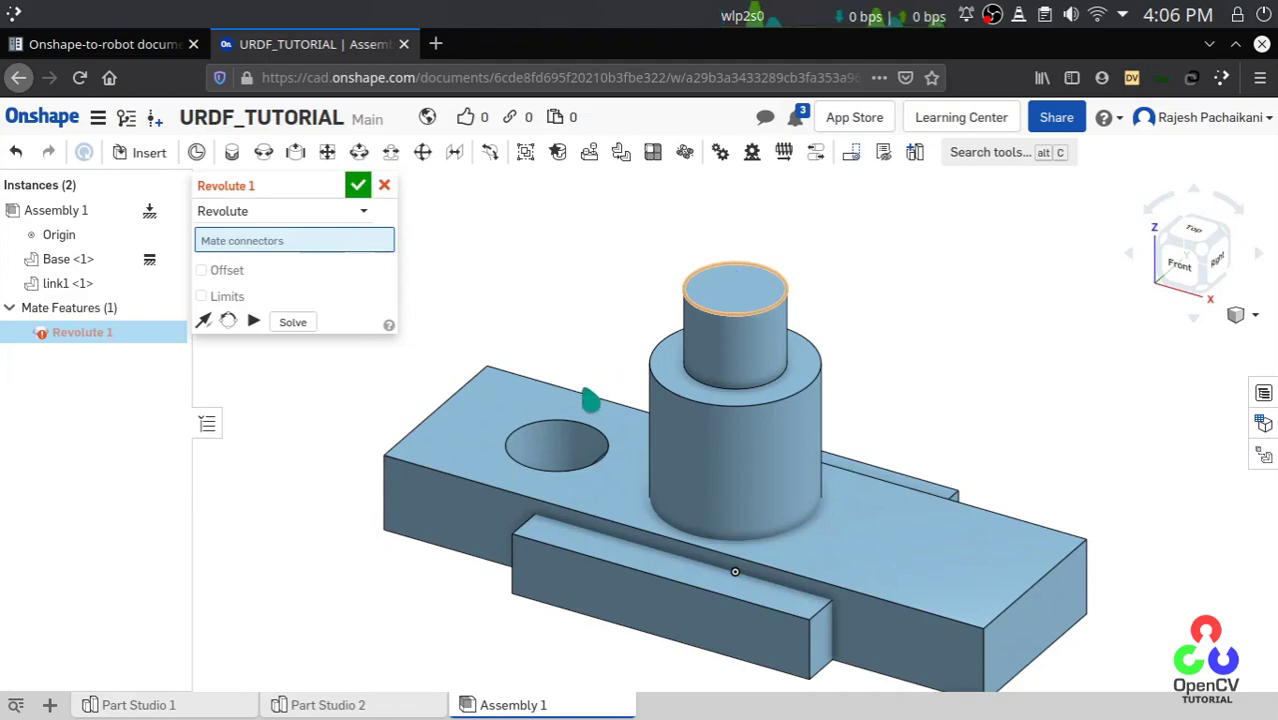
click(552, 452)
scroll(545, 458, up, 3)
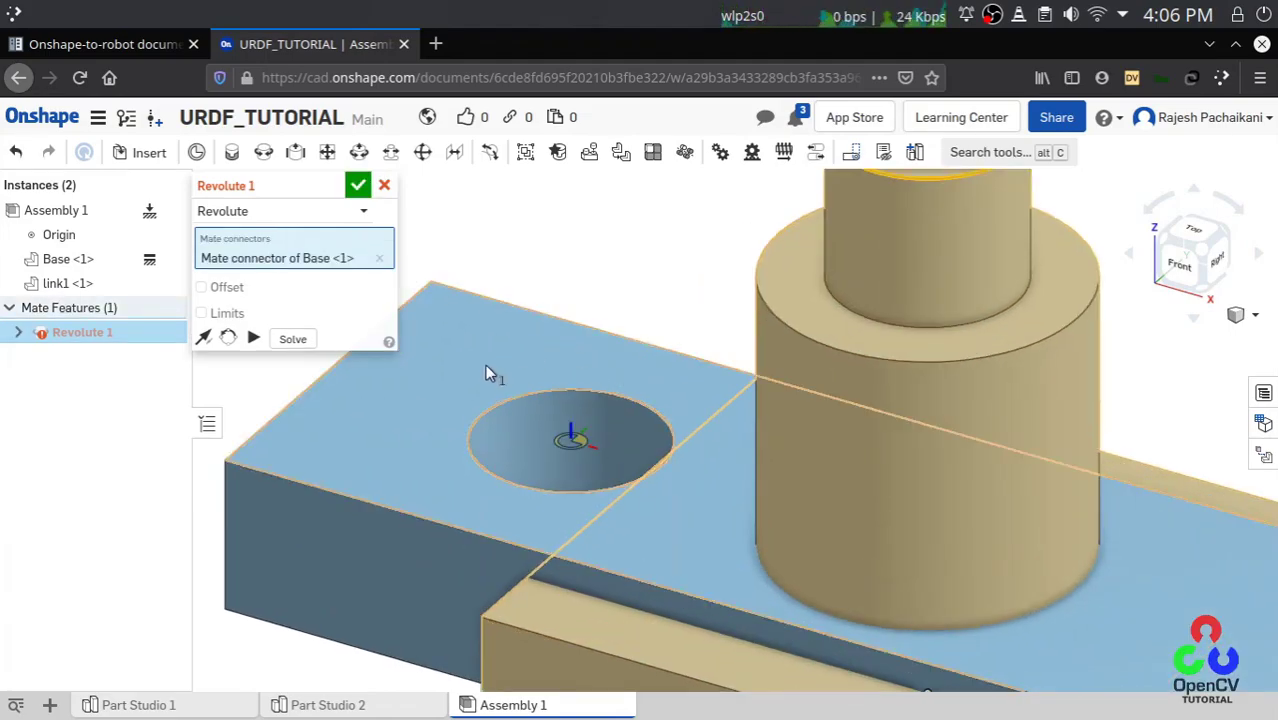
click(570, 444)
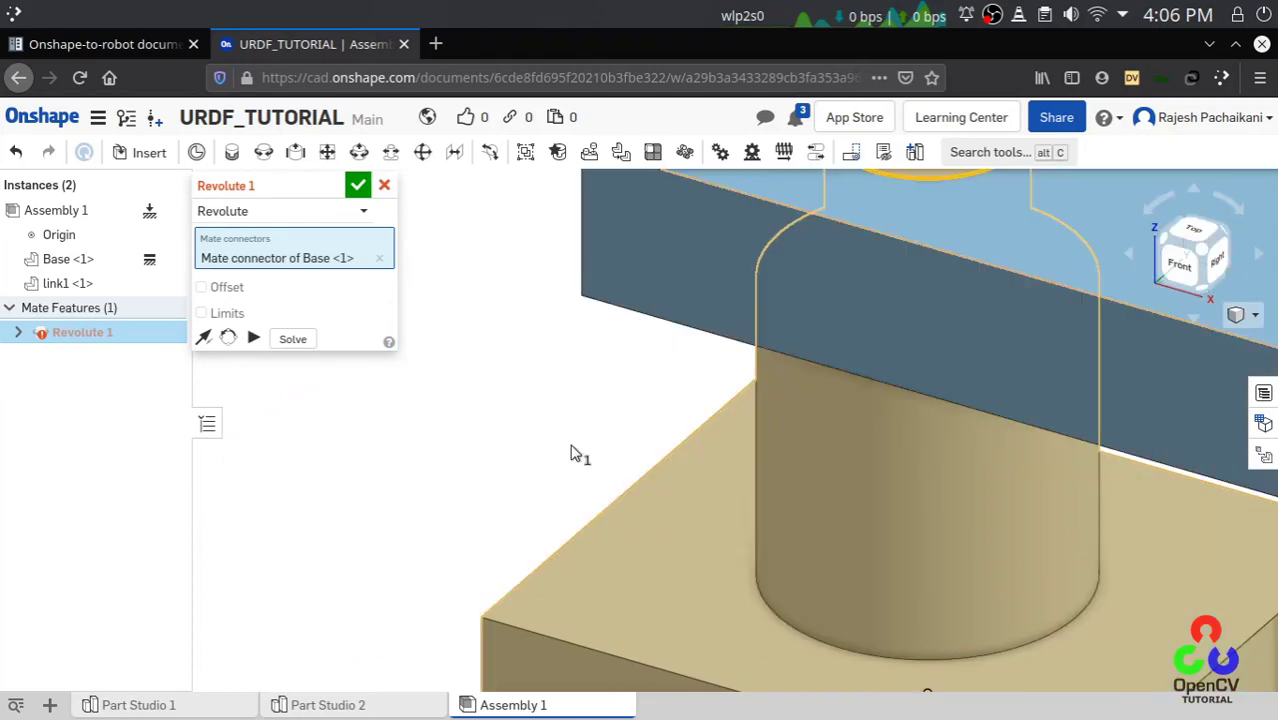
scroll(600, 451, down, 5)
mouse_move(919, 602)
right_down()
mouse_move(956, 542)
mouse_move(922, 596)
mouse_move(924, 608)
mouse_move(940, 603)
right_up()
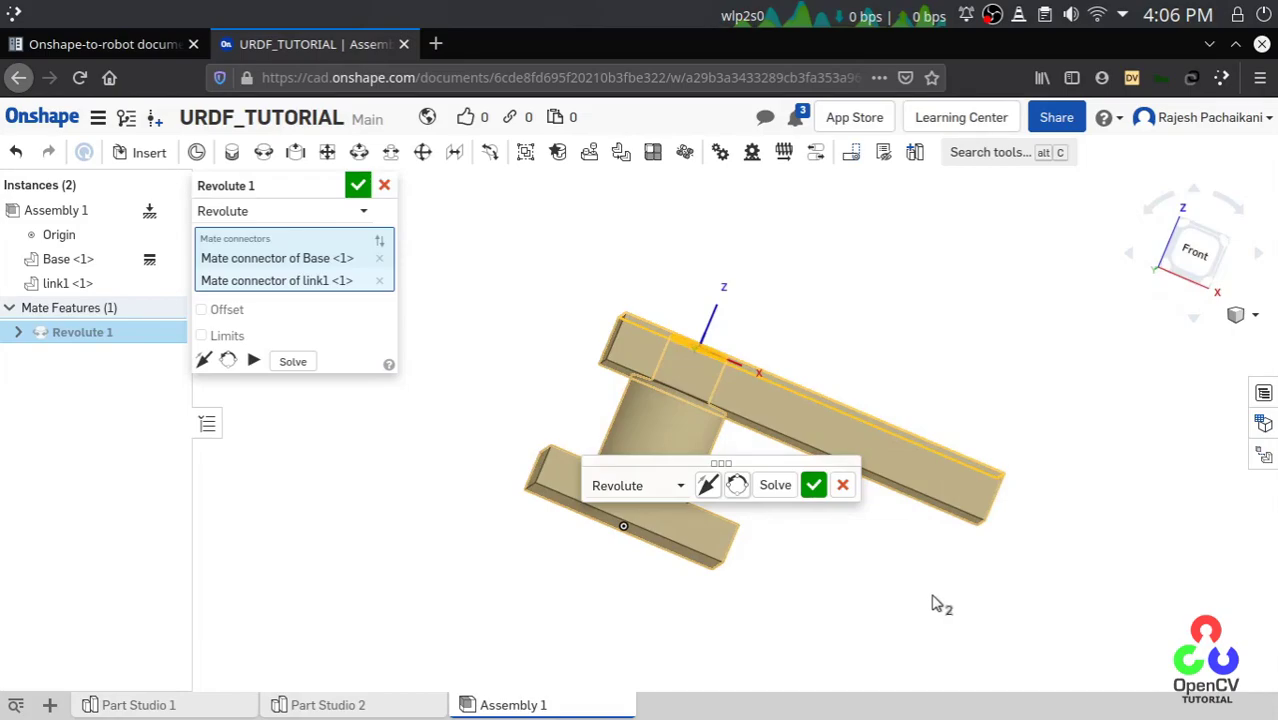
scroll(754, 412, up, 5)
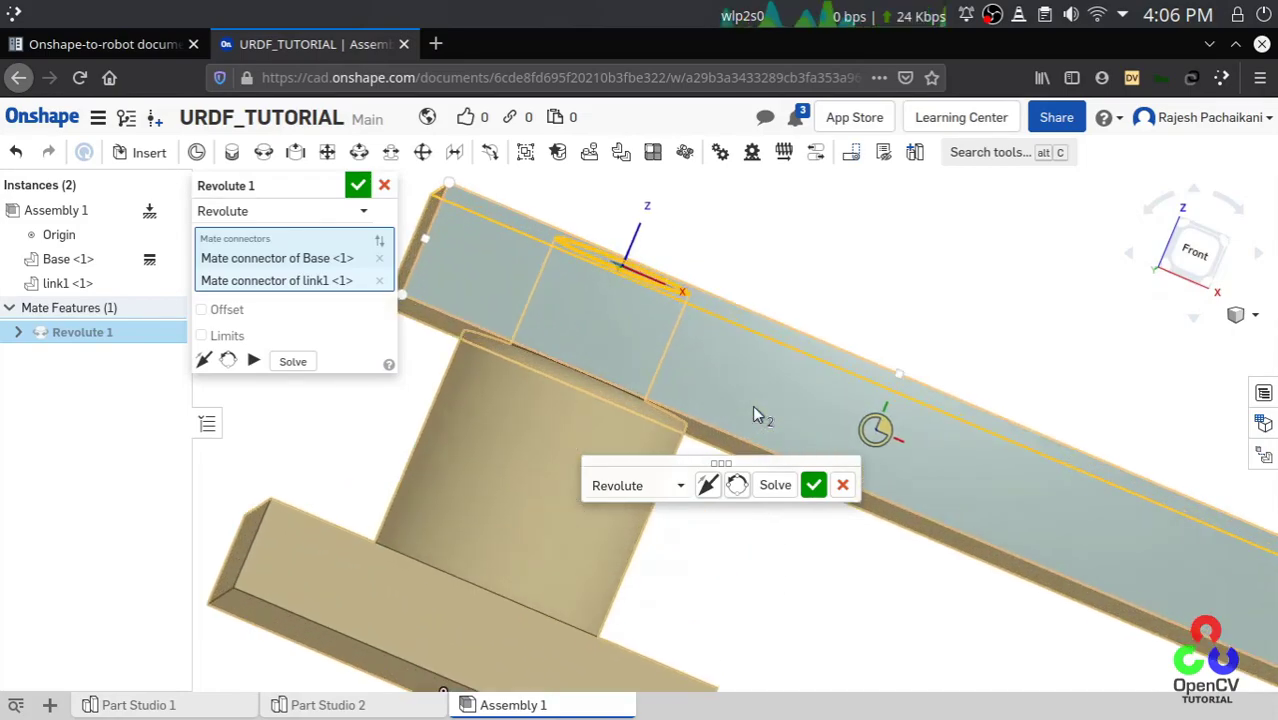
scroll(752, 405, down, 5)
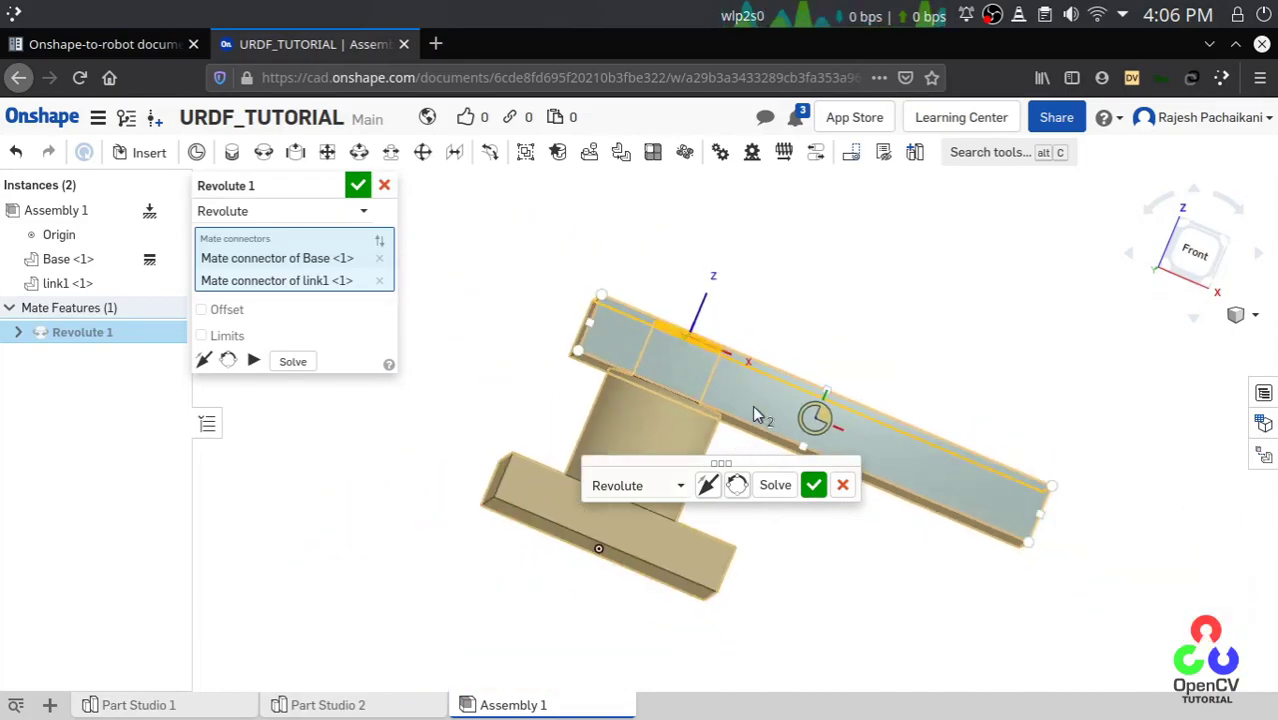
Step: Enable limits on the revolute mate with a minimum of 0 deg and a maximum of 180 deg
click(227, 338)
click(328, 361)
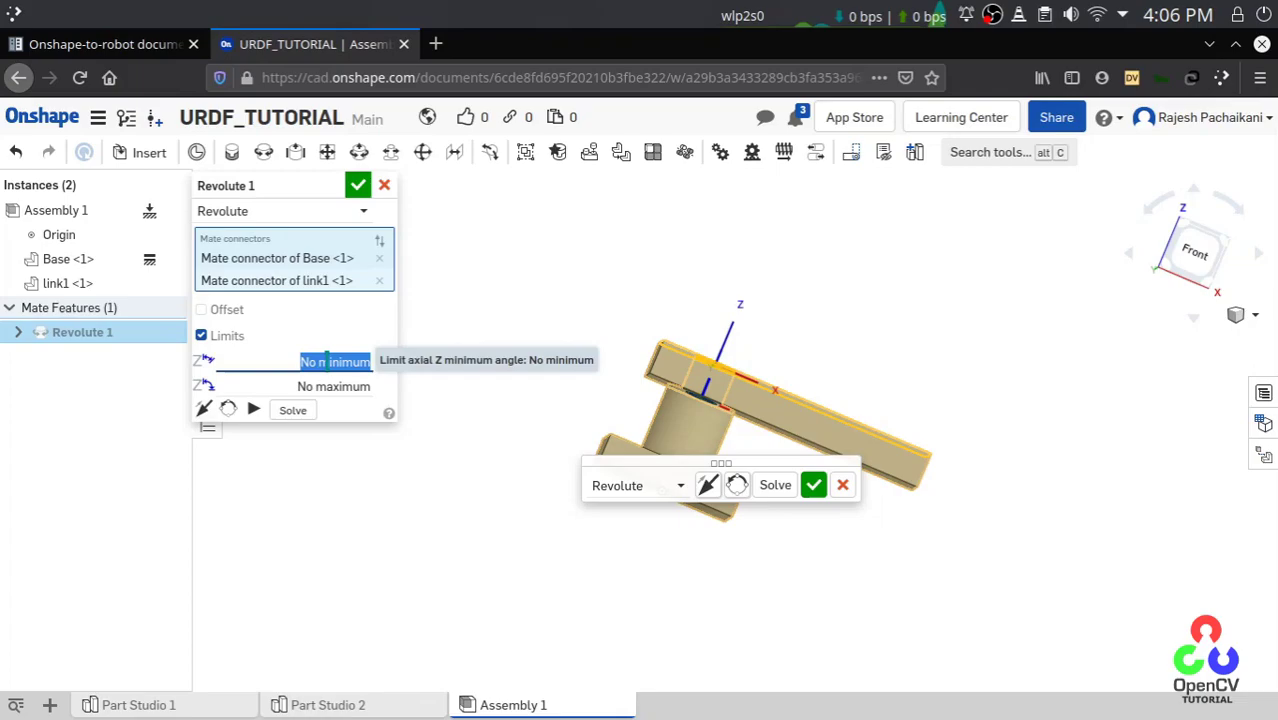
text(0)
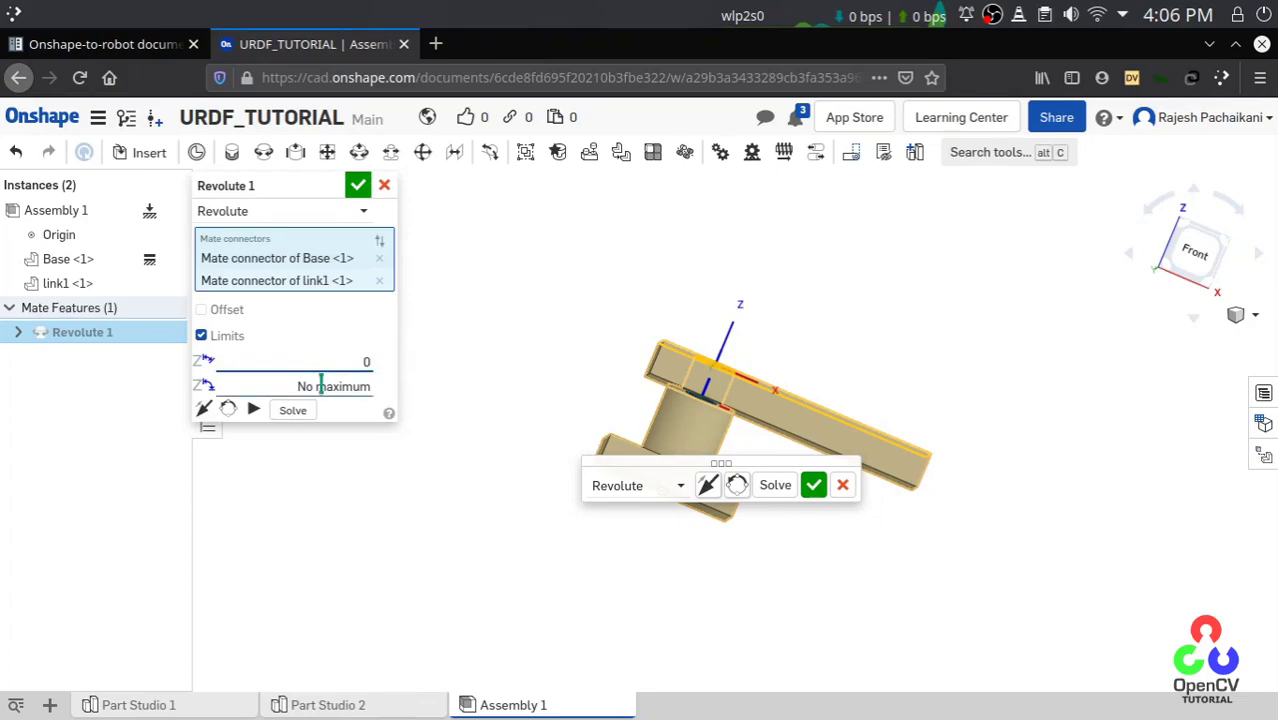
click(320, 386)
click(320, 386)
triple_click(320, 386)
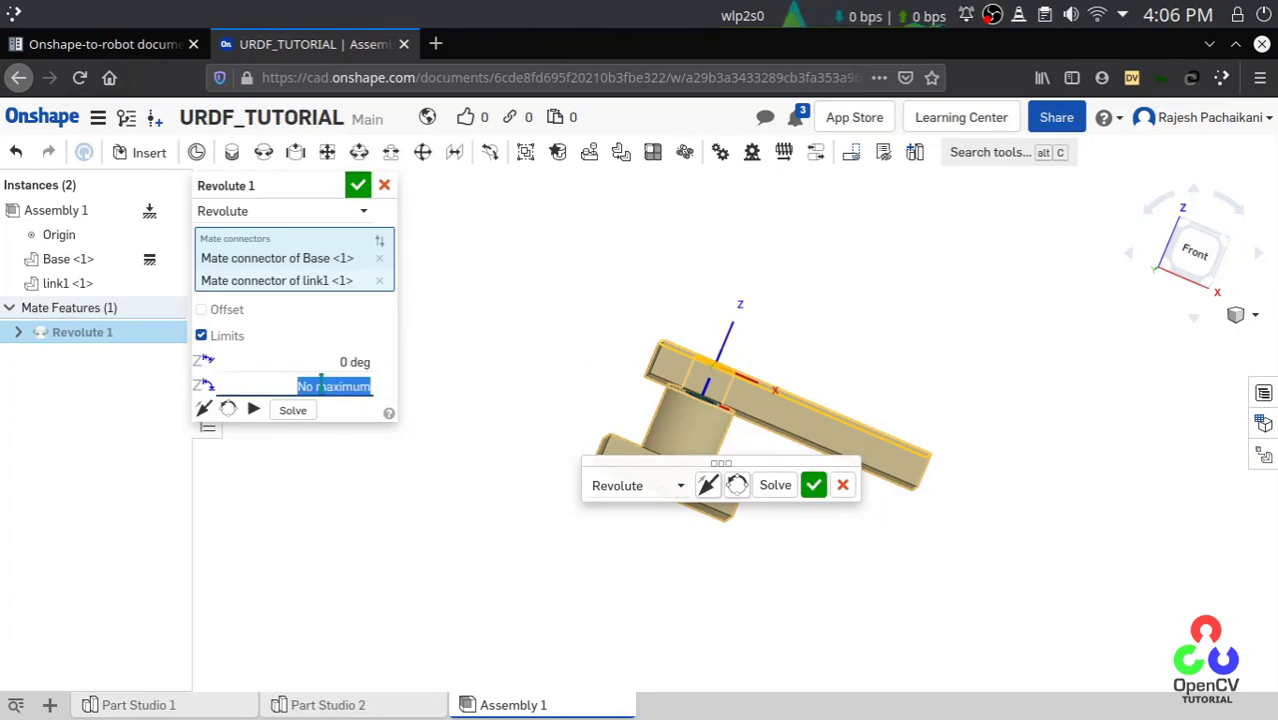
text(180)
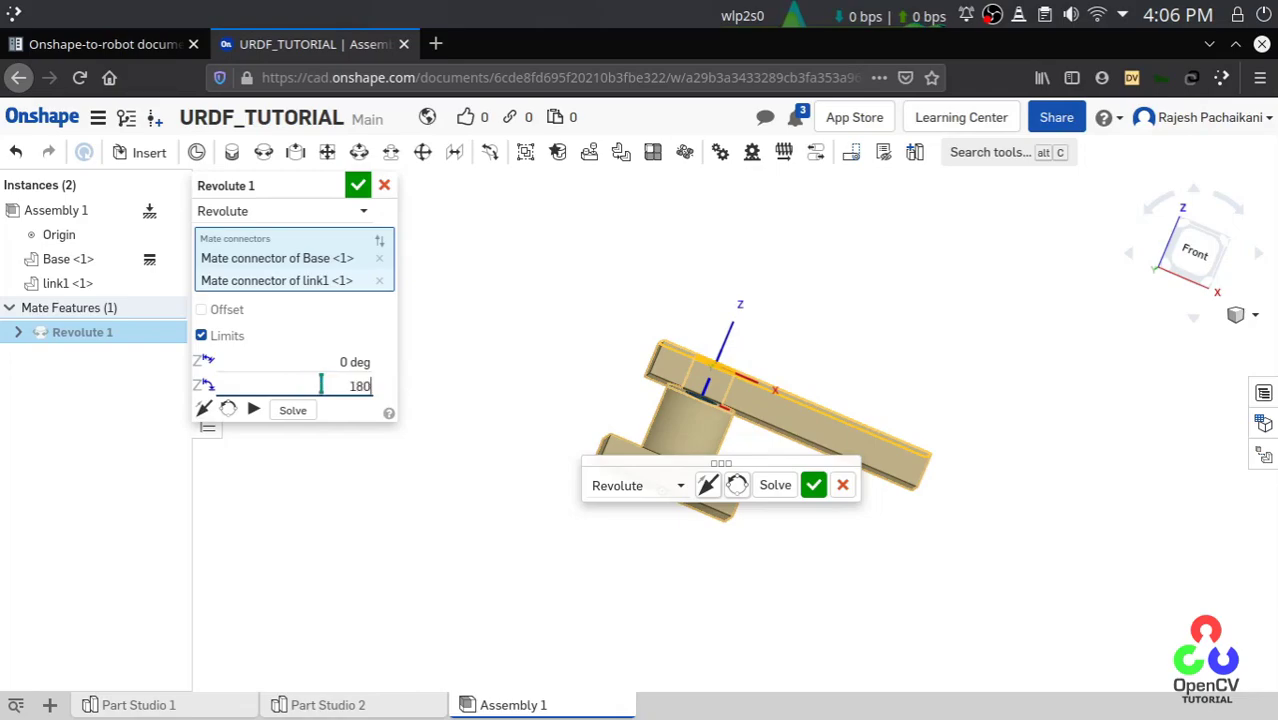
Step: Animate the revolute mate and examine link1's rotation about the base from the Top view
click(255, 411)
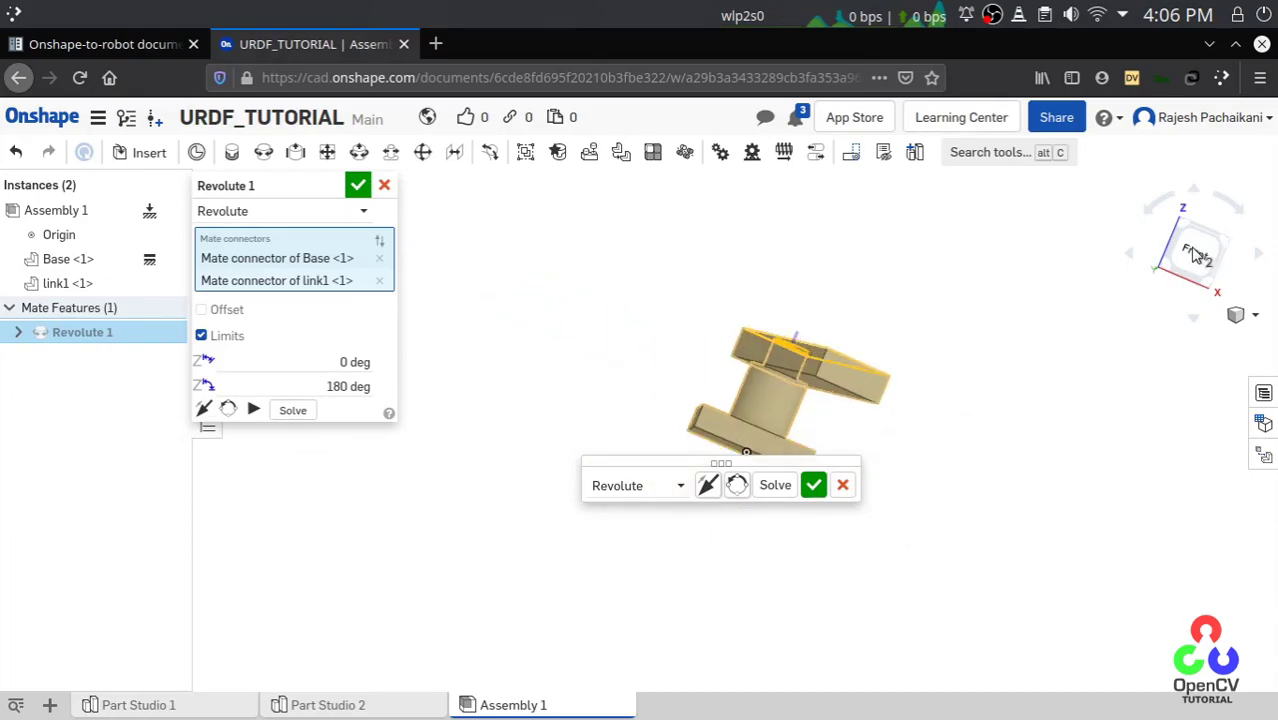
click(1208, 250)
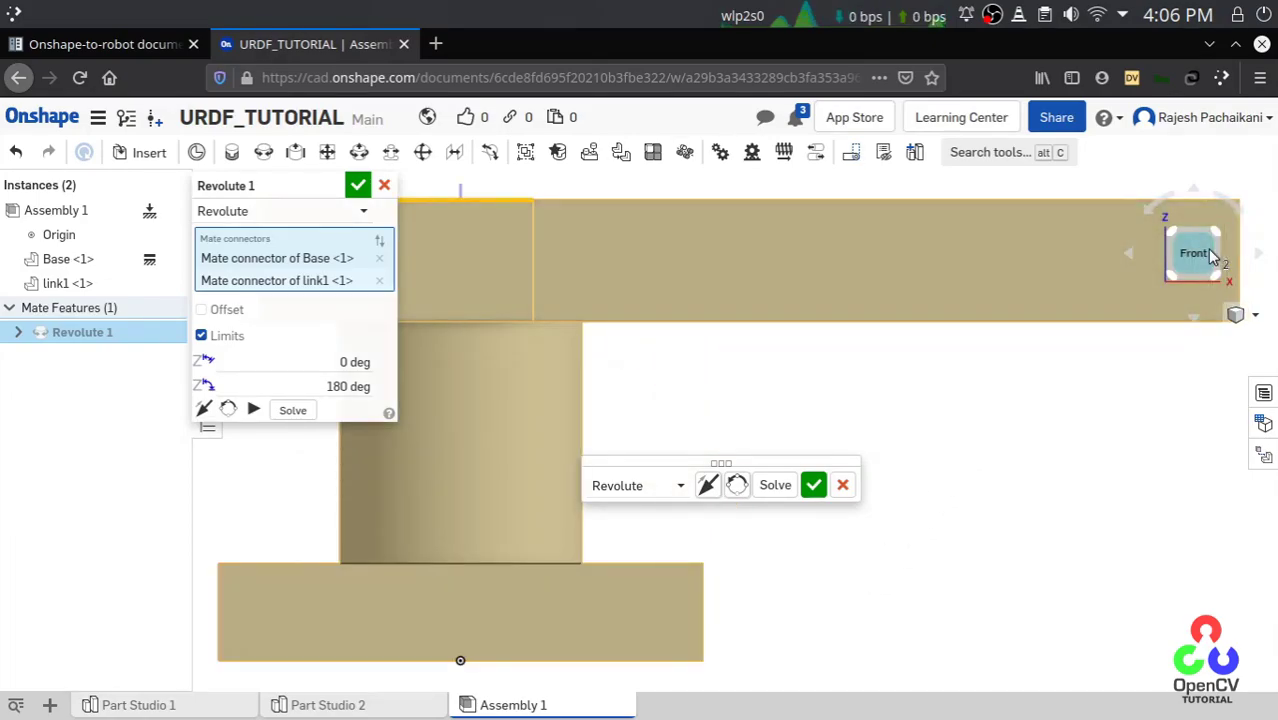
click(1196, 192)
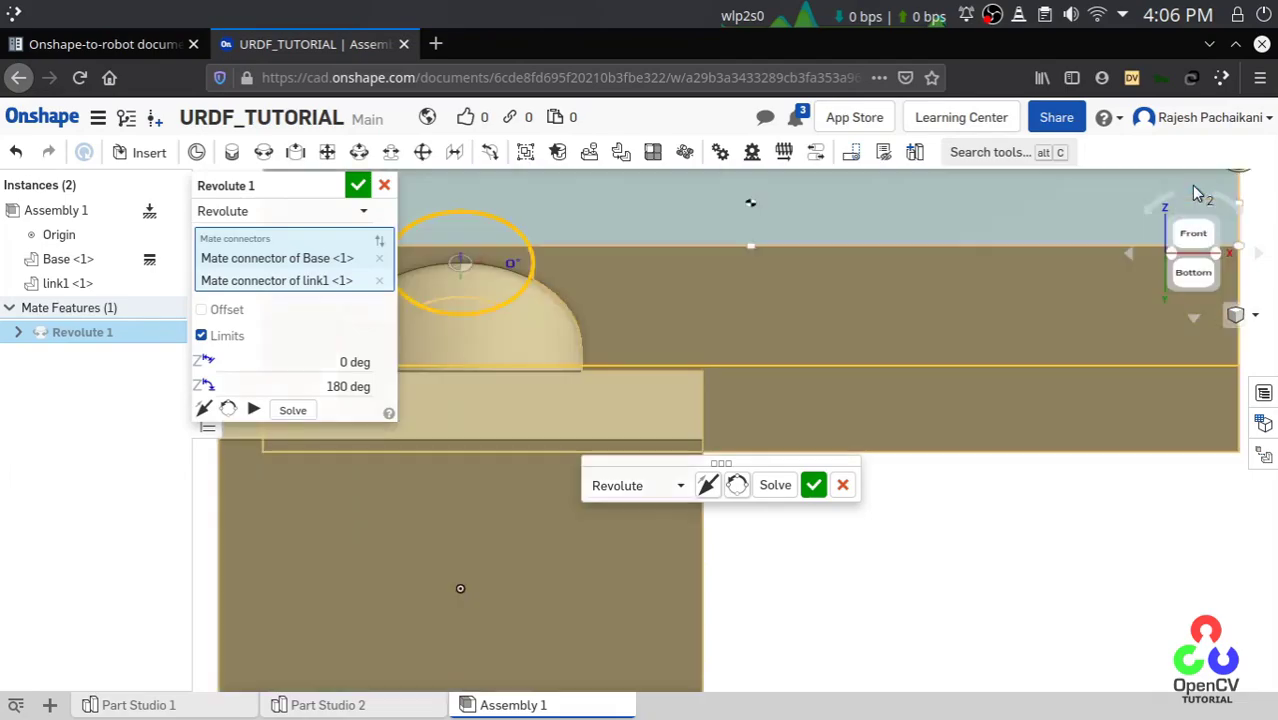
click(1208, 238)
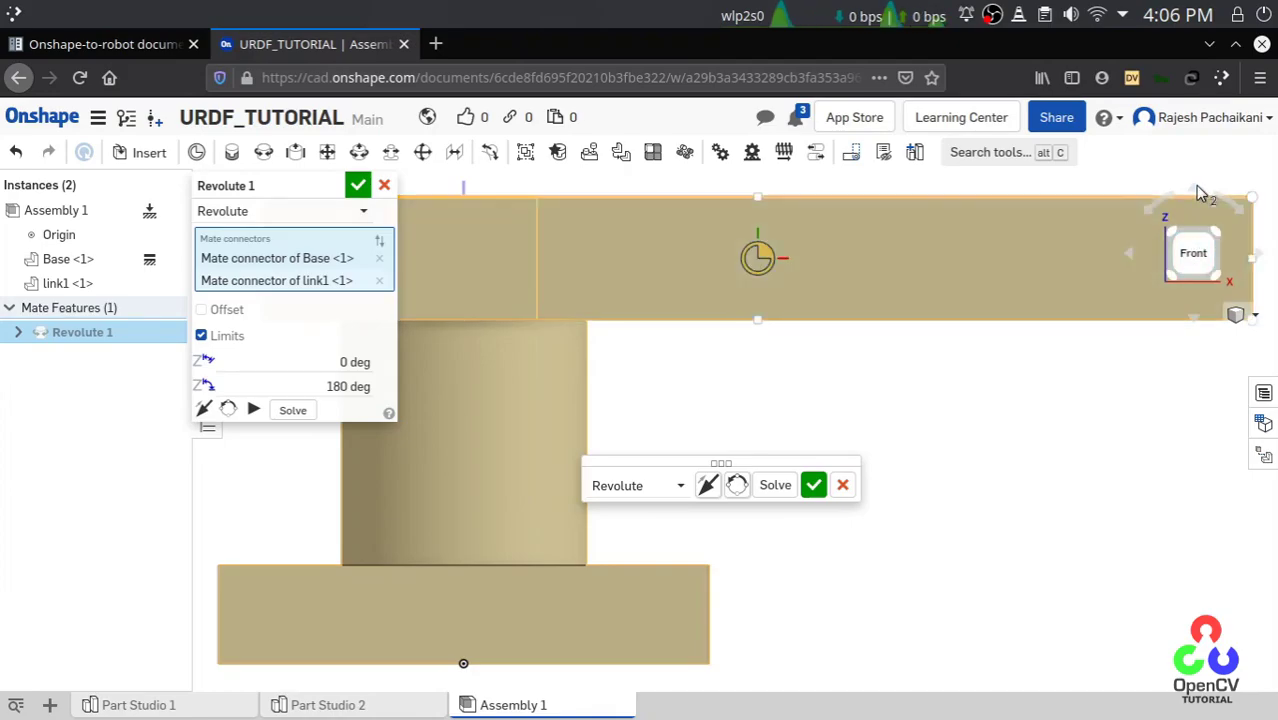
click(1198, 192)
click(1200, 193)
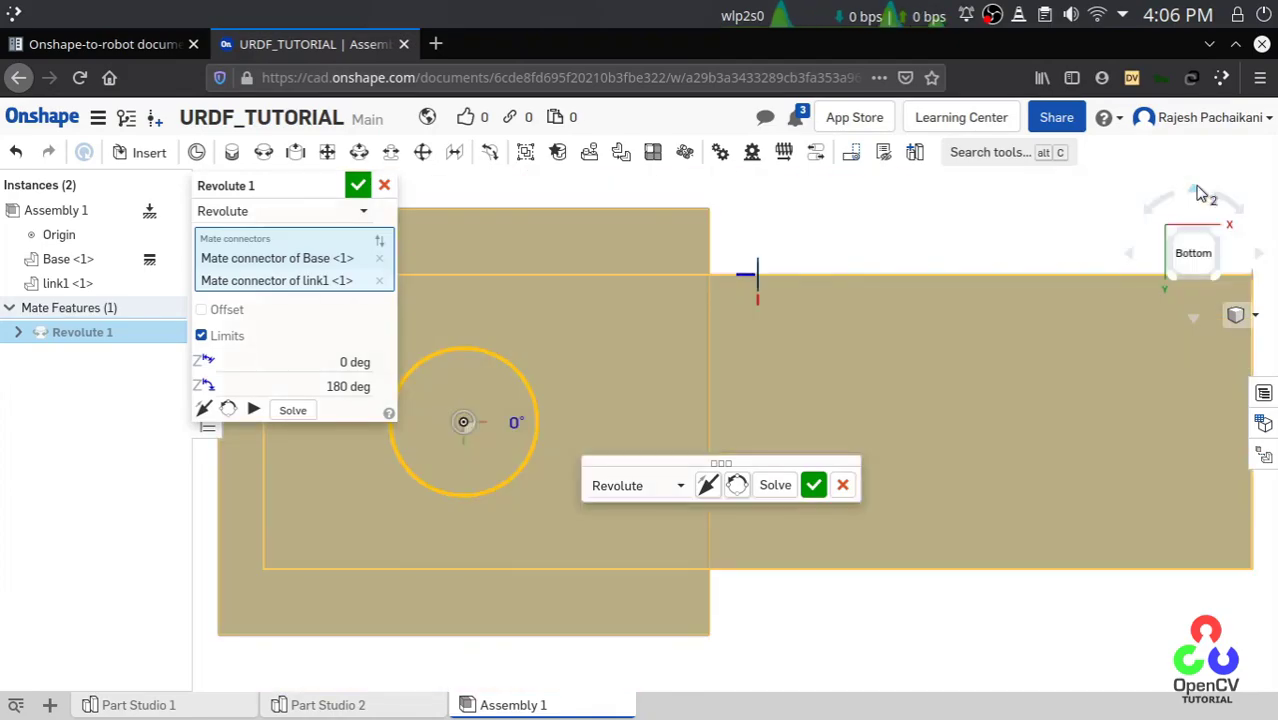
click(1197, 322)
click(1198, 322)
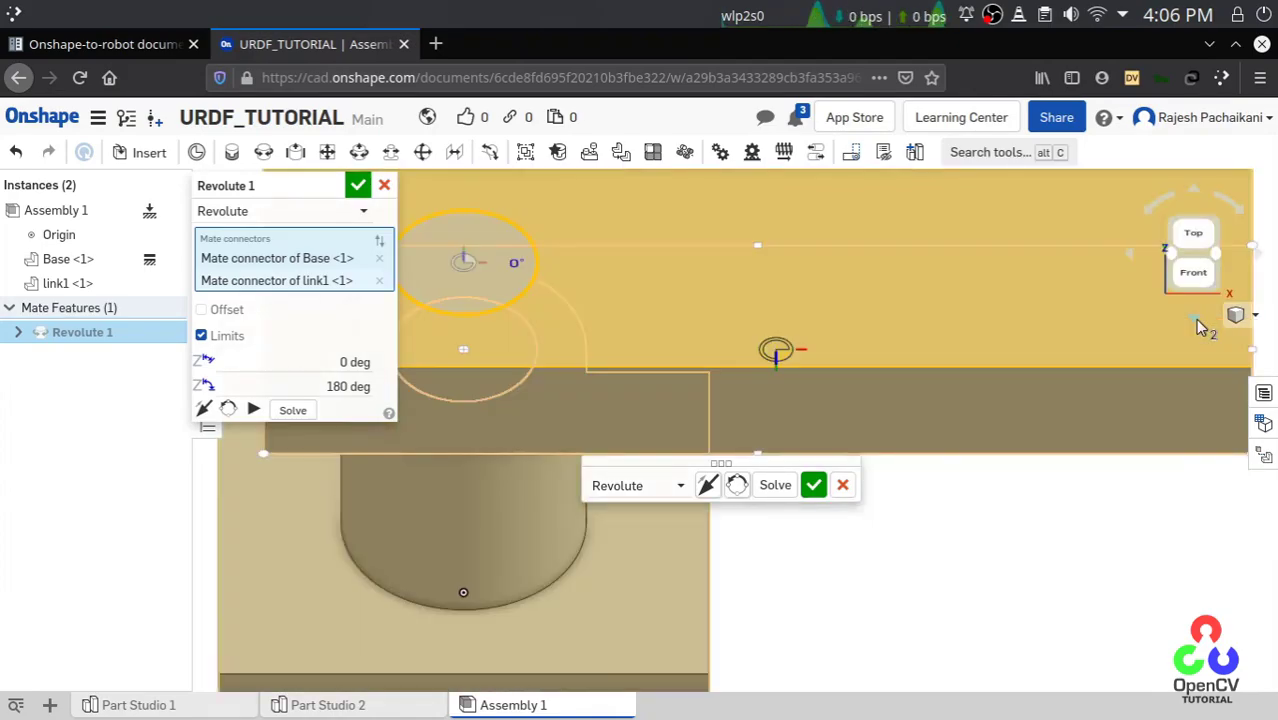
click(1193, 240)
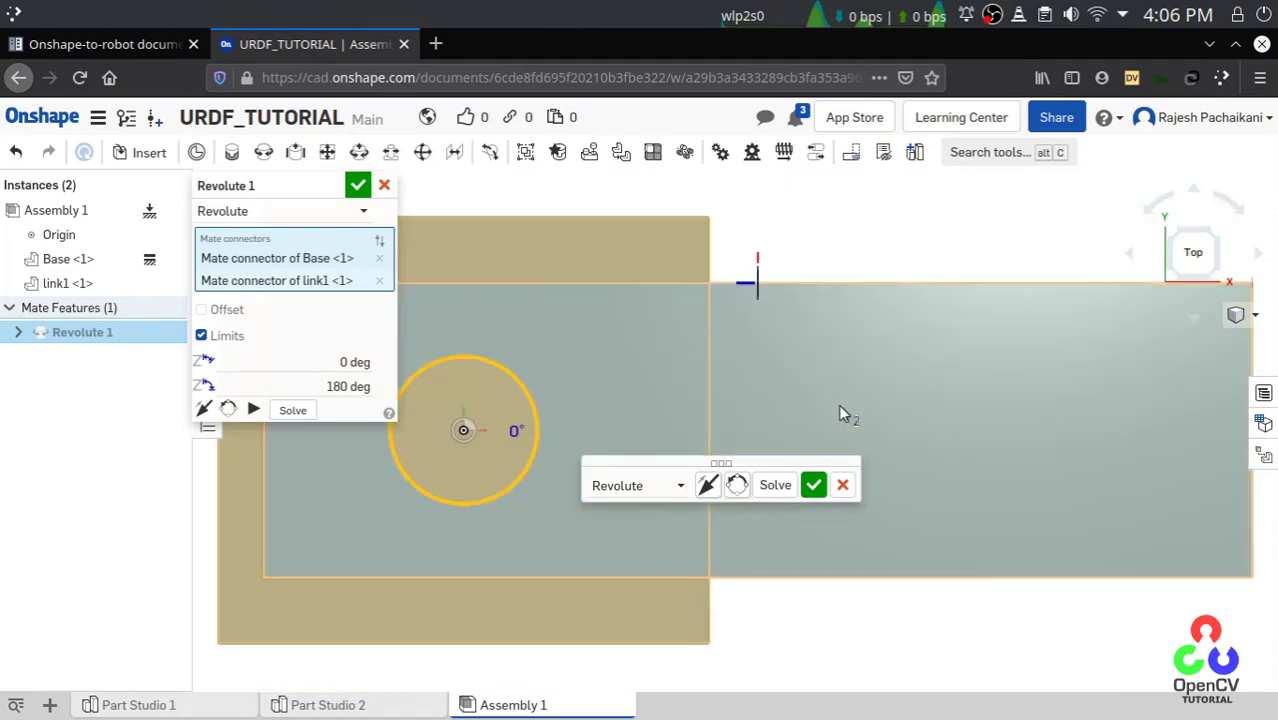
key(f)
click(253, 412)
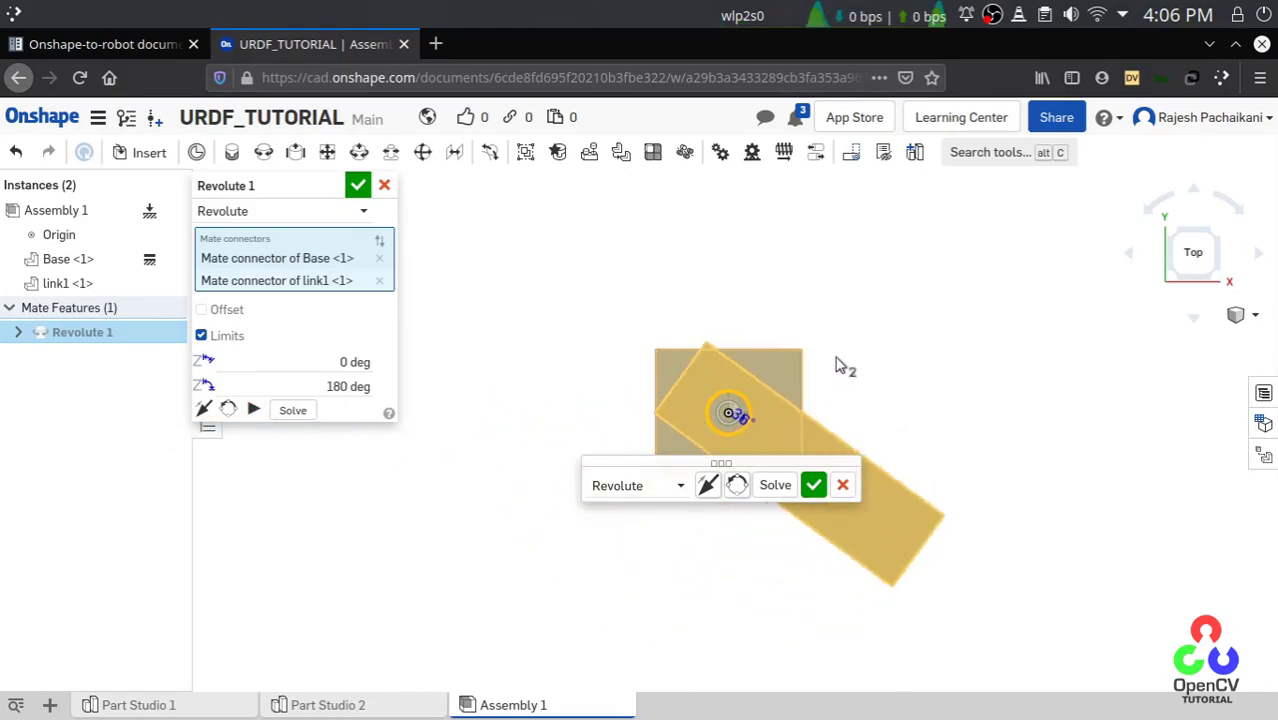
Step: Accept the limited revolute mate and discard the empty second revolute mate
click(813, 485)
right_drag(836, 650, 767, 608)
mouse_move(88, 370)
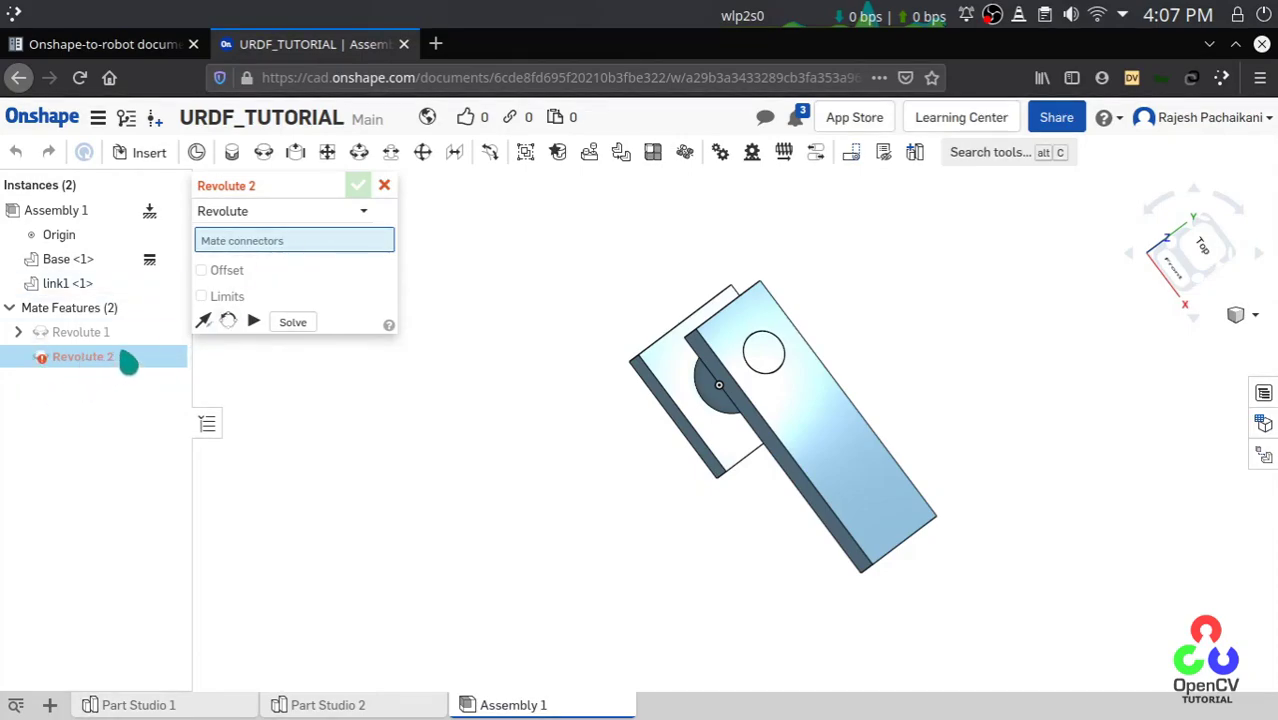
click(384, 186)
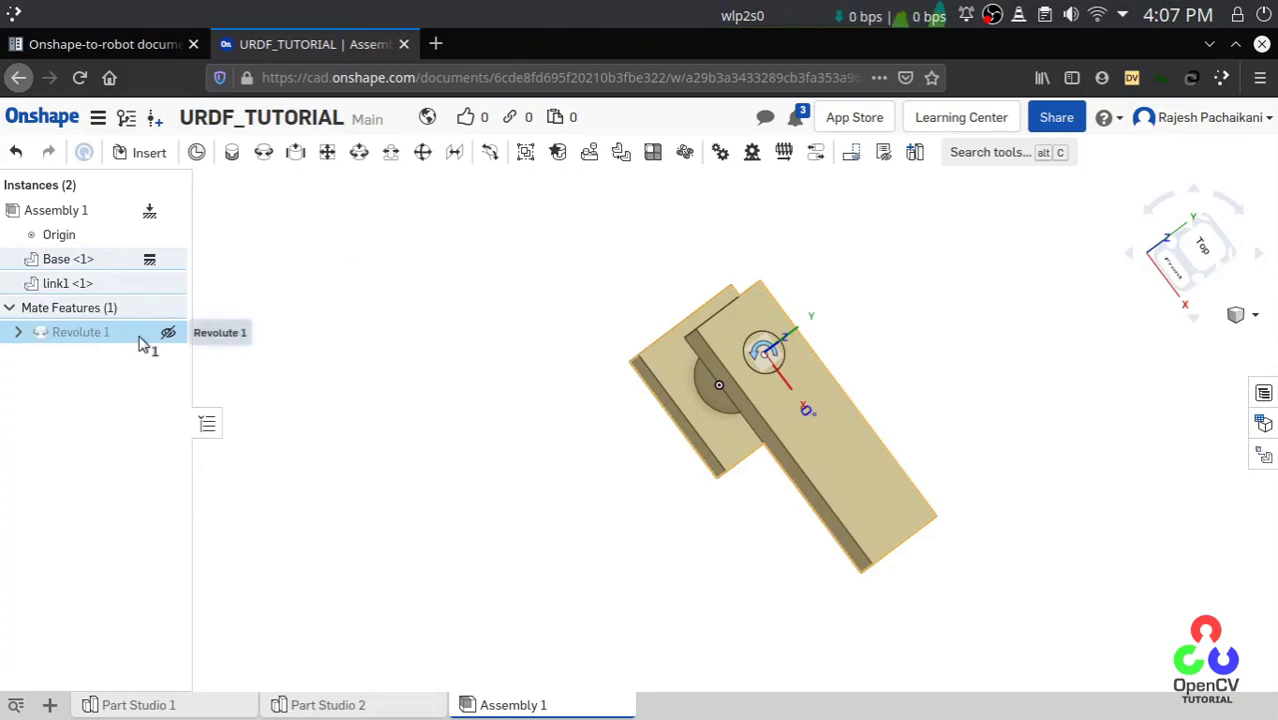
Step: Rename the revolute mate between Base and link1 as dof_whatever
right_click(86, 336)
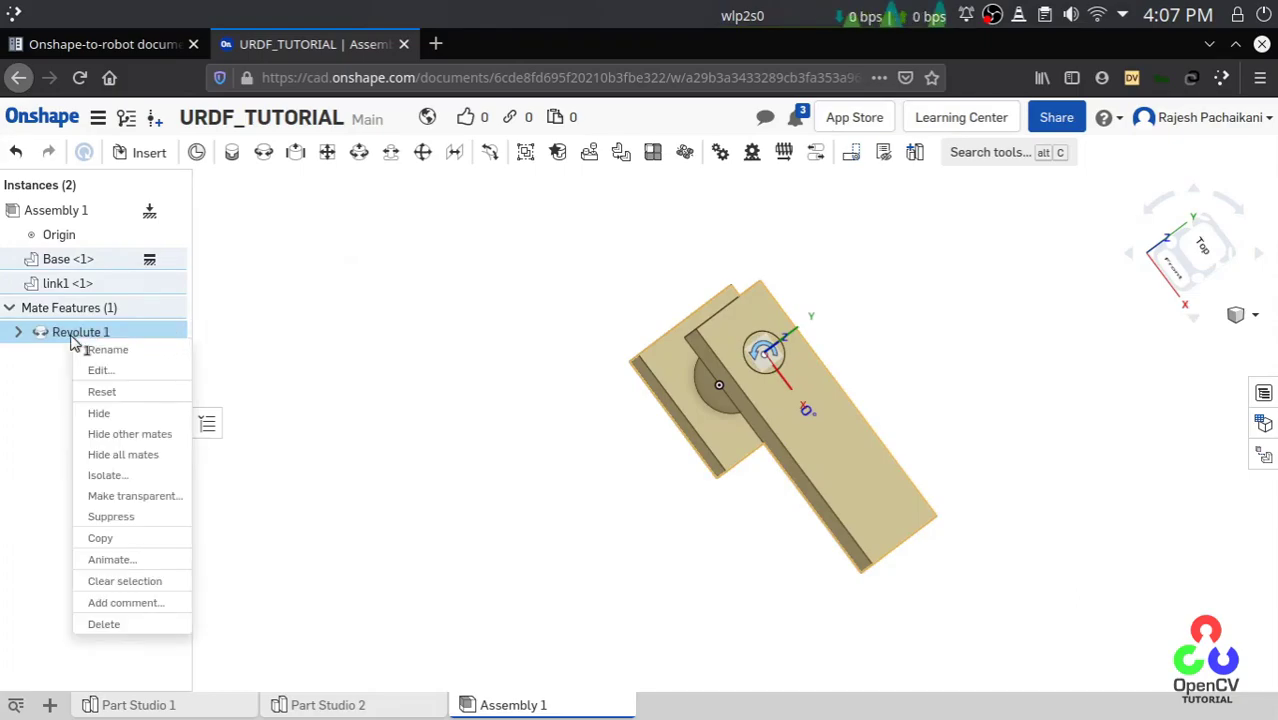
click(88, 354)
text(dof_what)
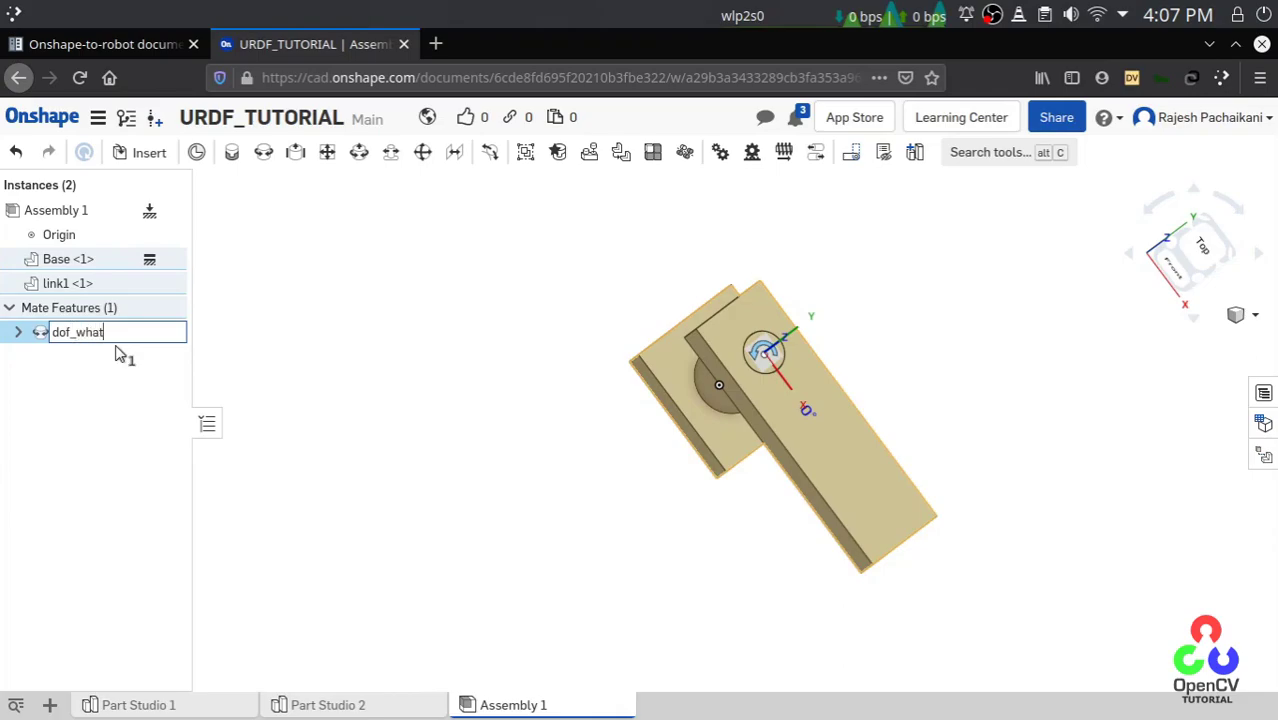
text(ever)
key(Return)
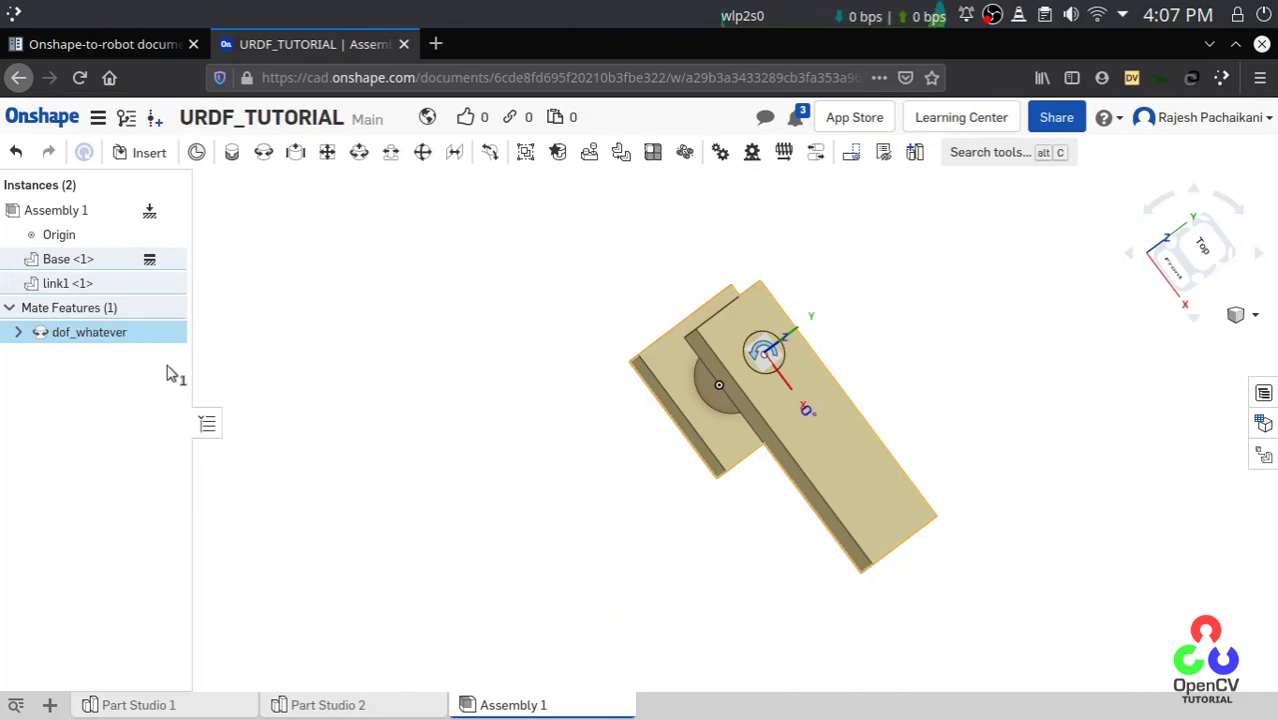
click(74, 340)
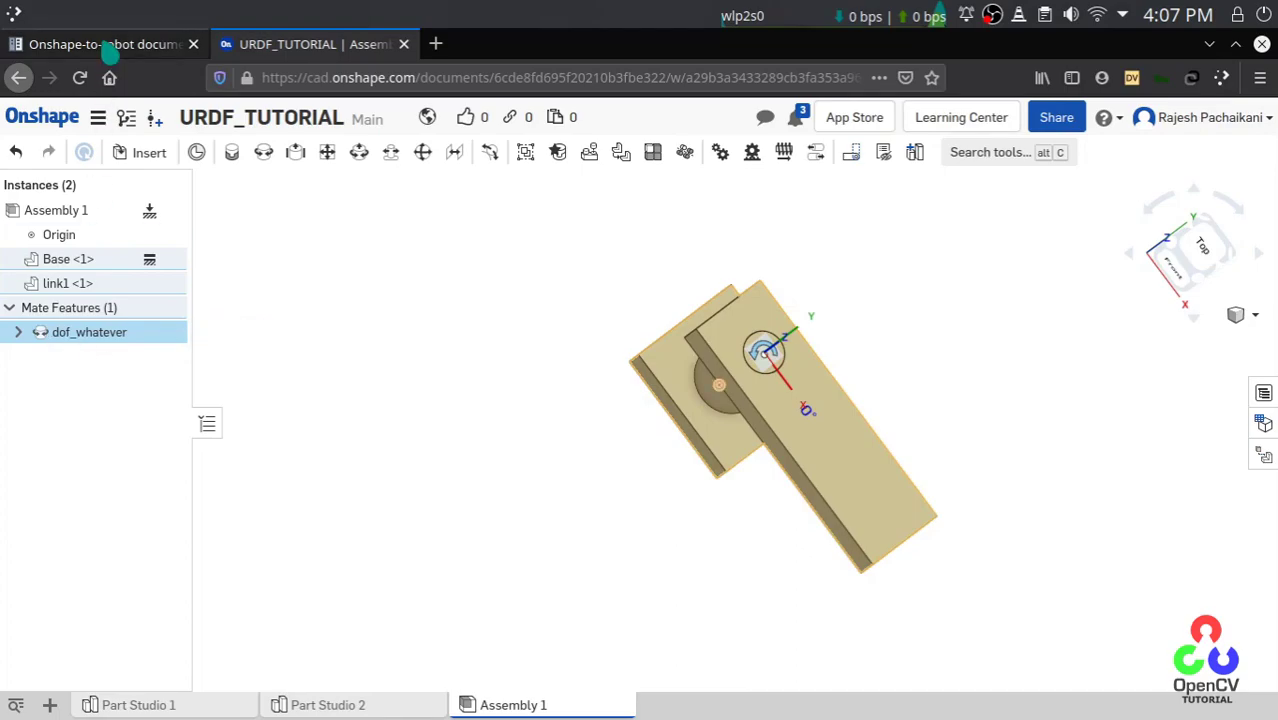
Step: Check the front page of the onshape-to-robot documentation and the mate connectors beneath dof_whatever in the assembly
click(103, 44)
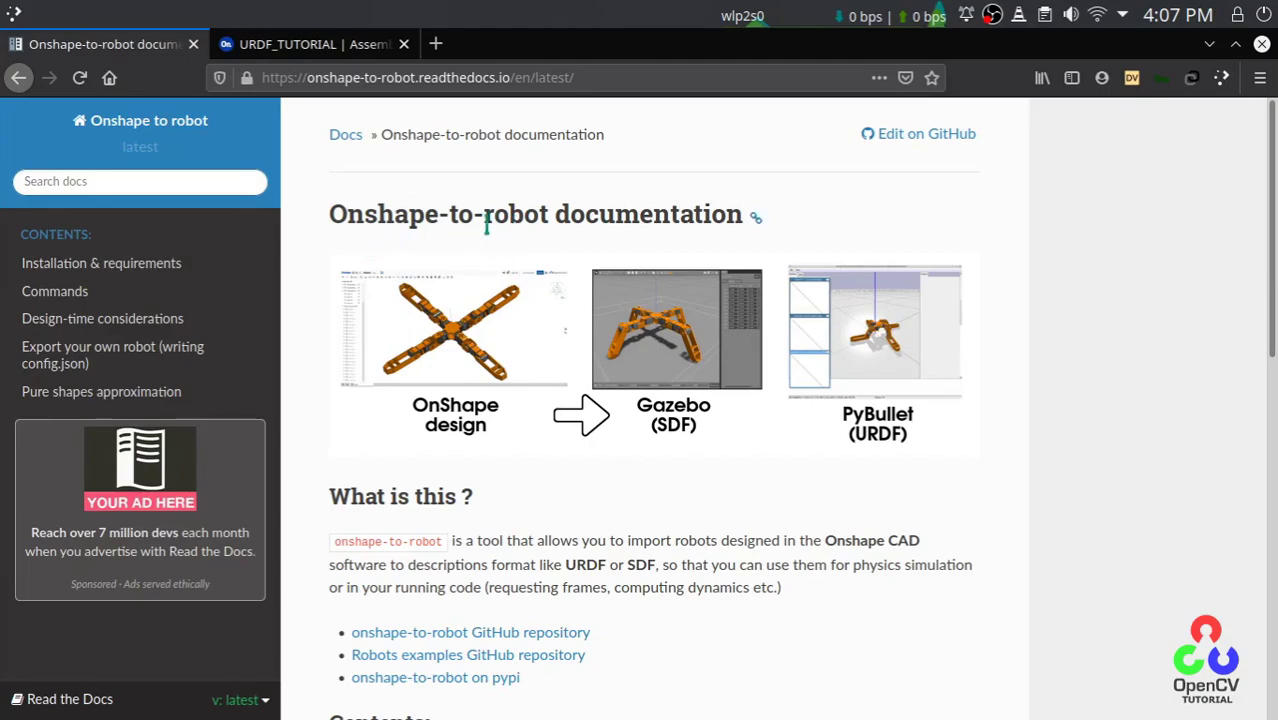
drag(339, 215, 548, 214)
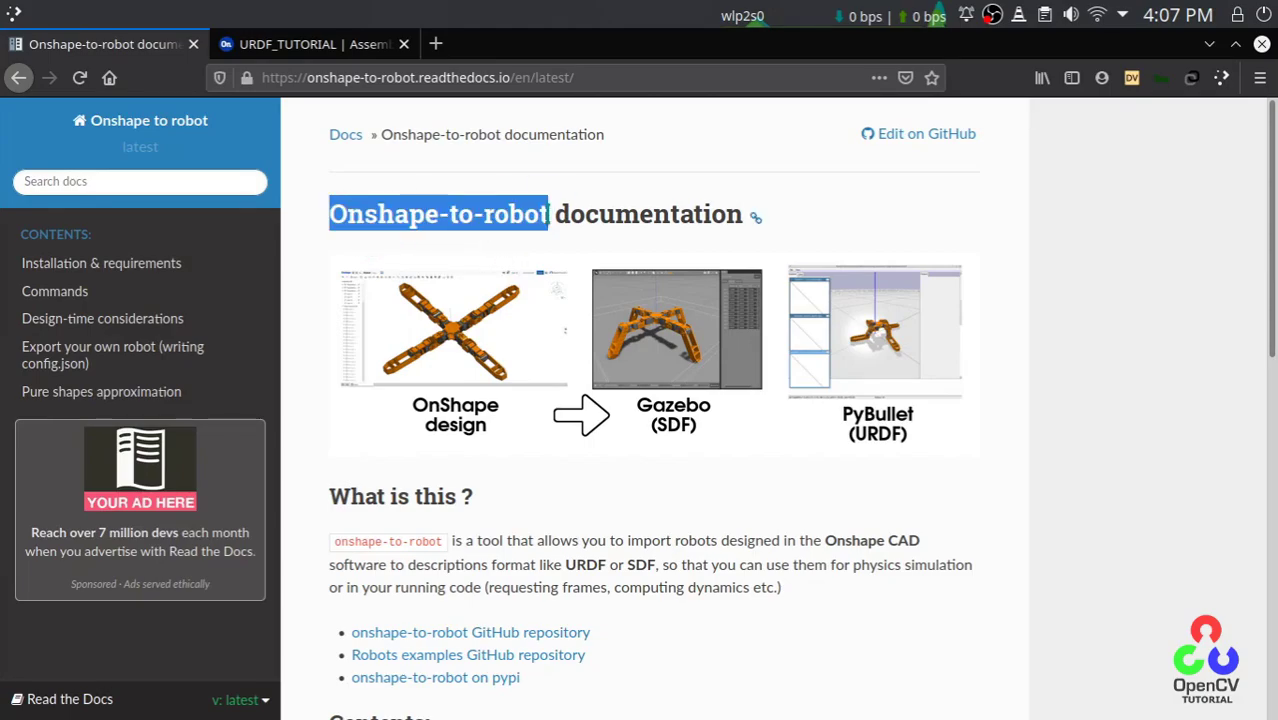
click(312, 44)
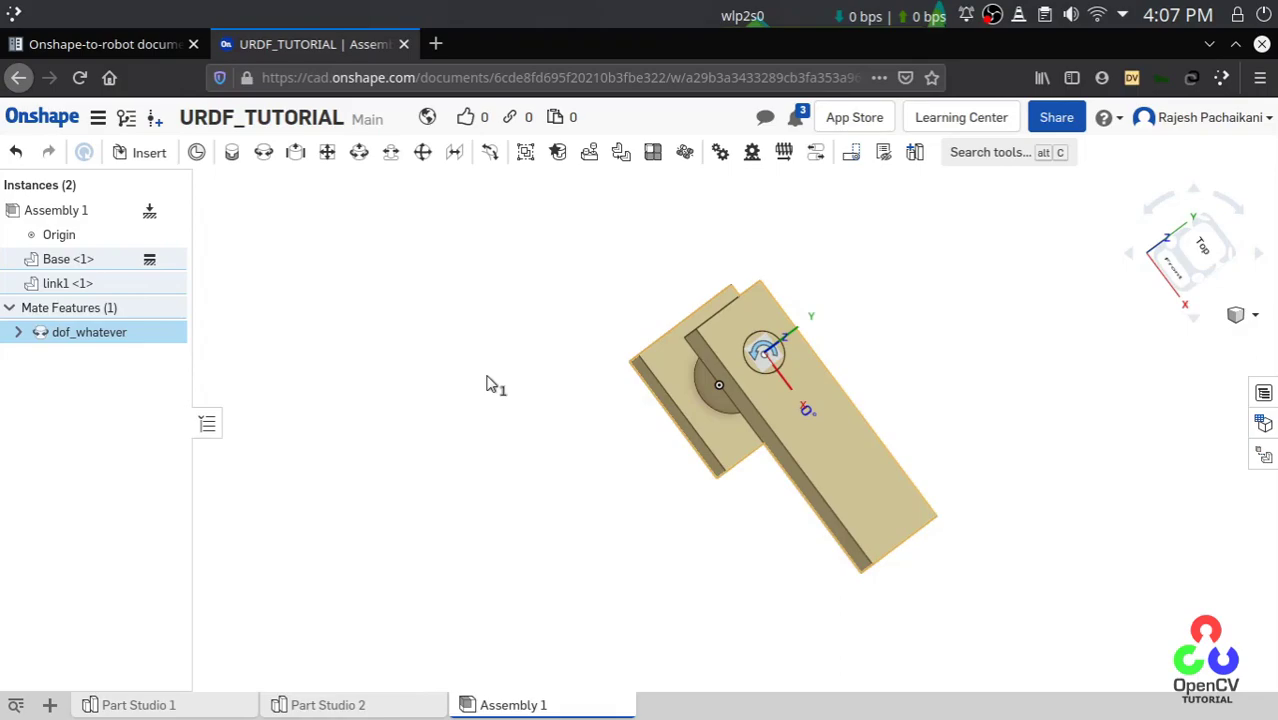
click(16, 334)
click(16, 334)
click(18, 334)
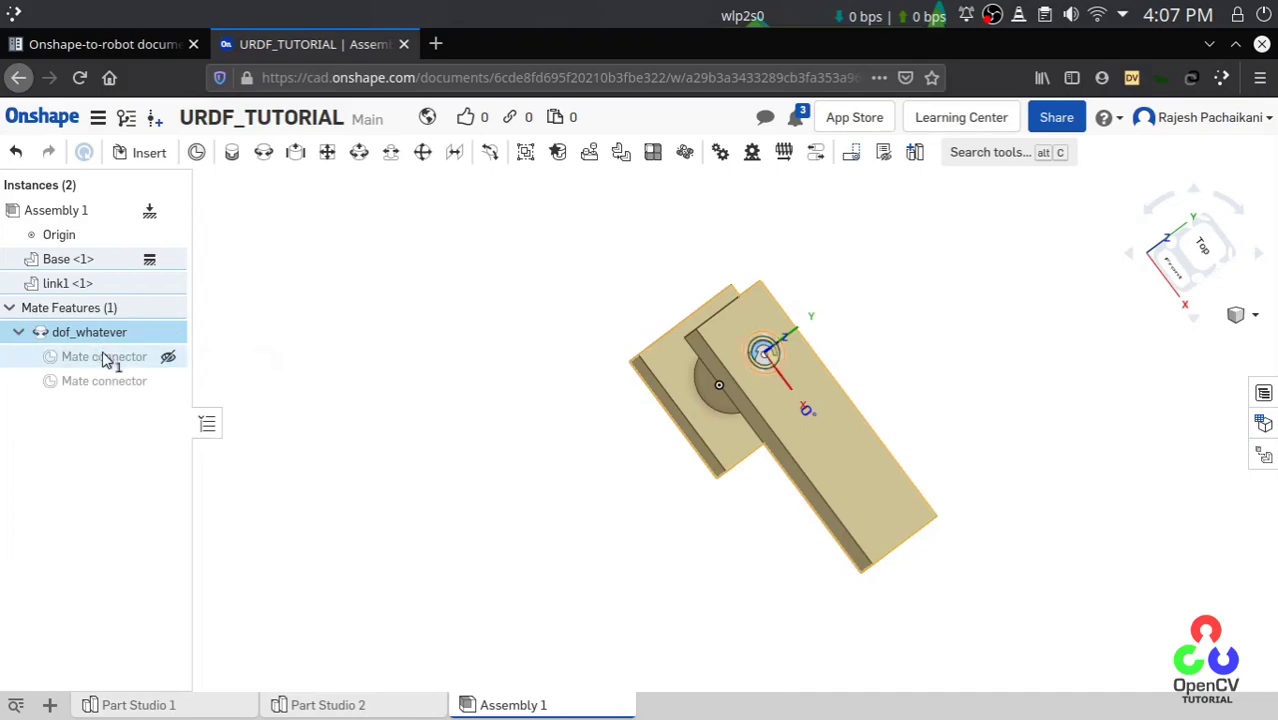
click(17, 334)
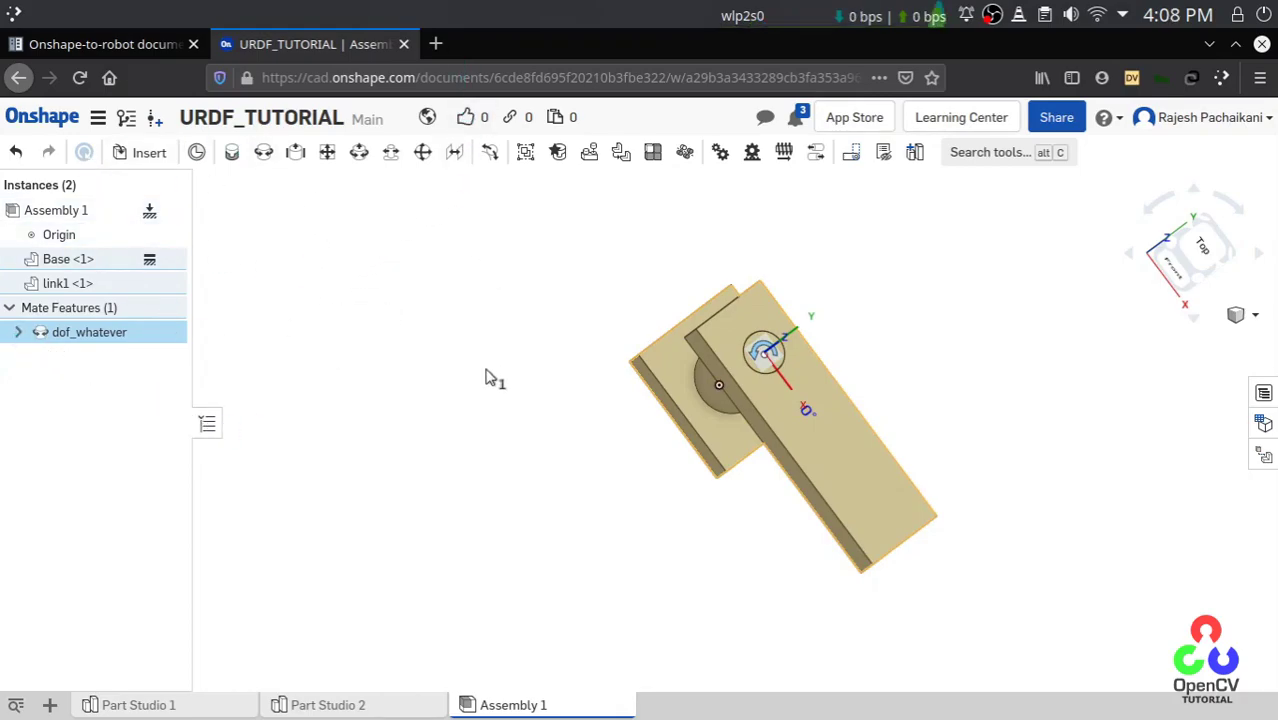
Step: Open a Konsole terminal and try to install the exporter with python -m pip install -U onshape-to-robot
key(ctrl+alt+t)
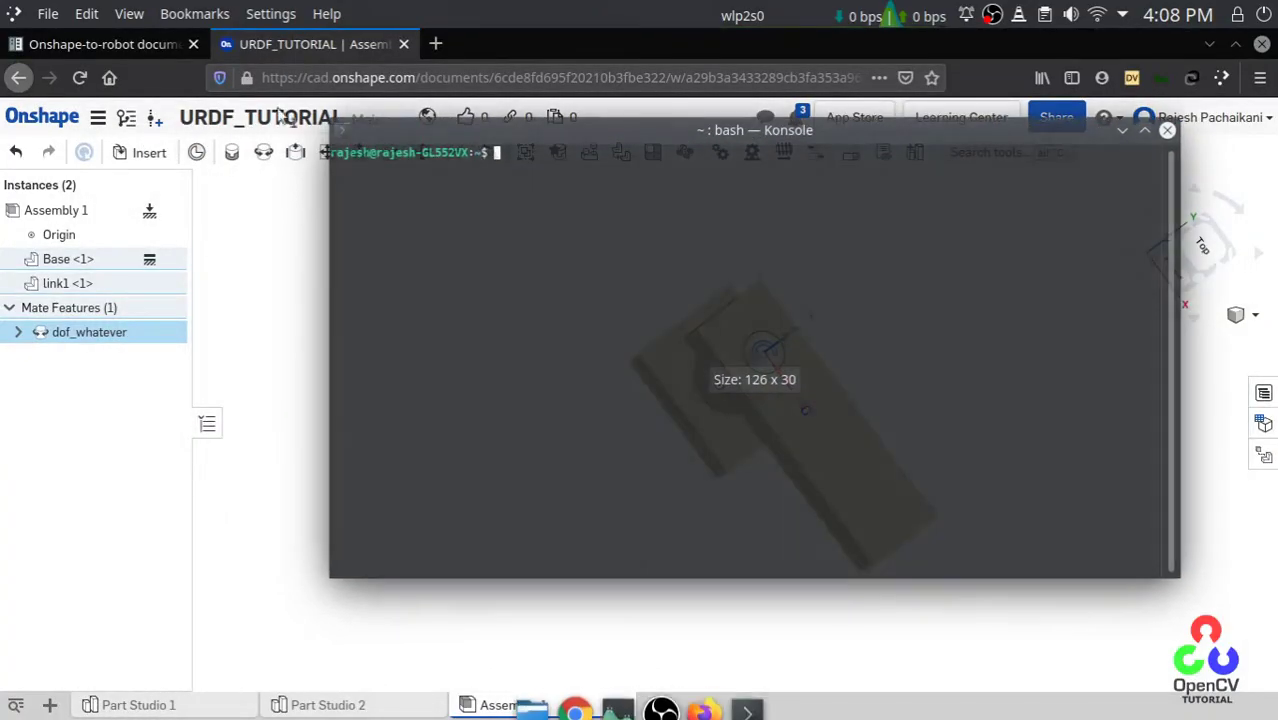
click(281, 113)
click(104, 44)
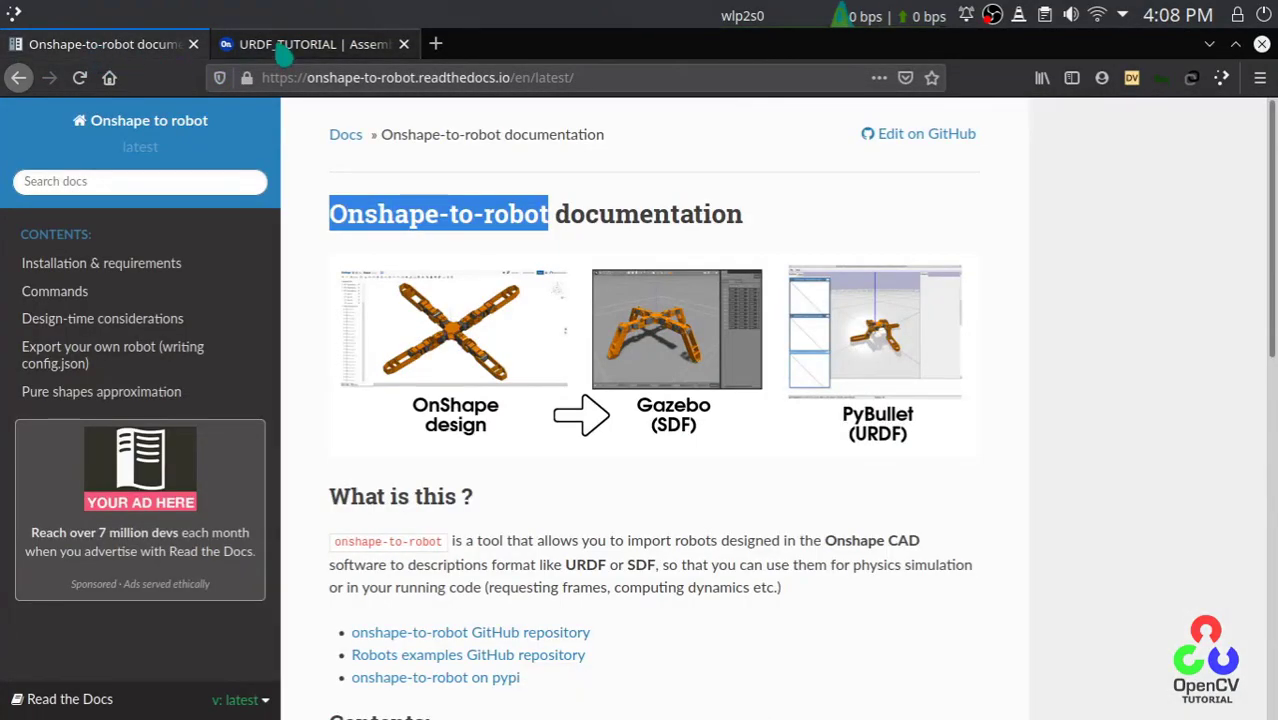
click(540, 190)
key(alt+Tab)
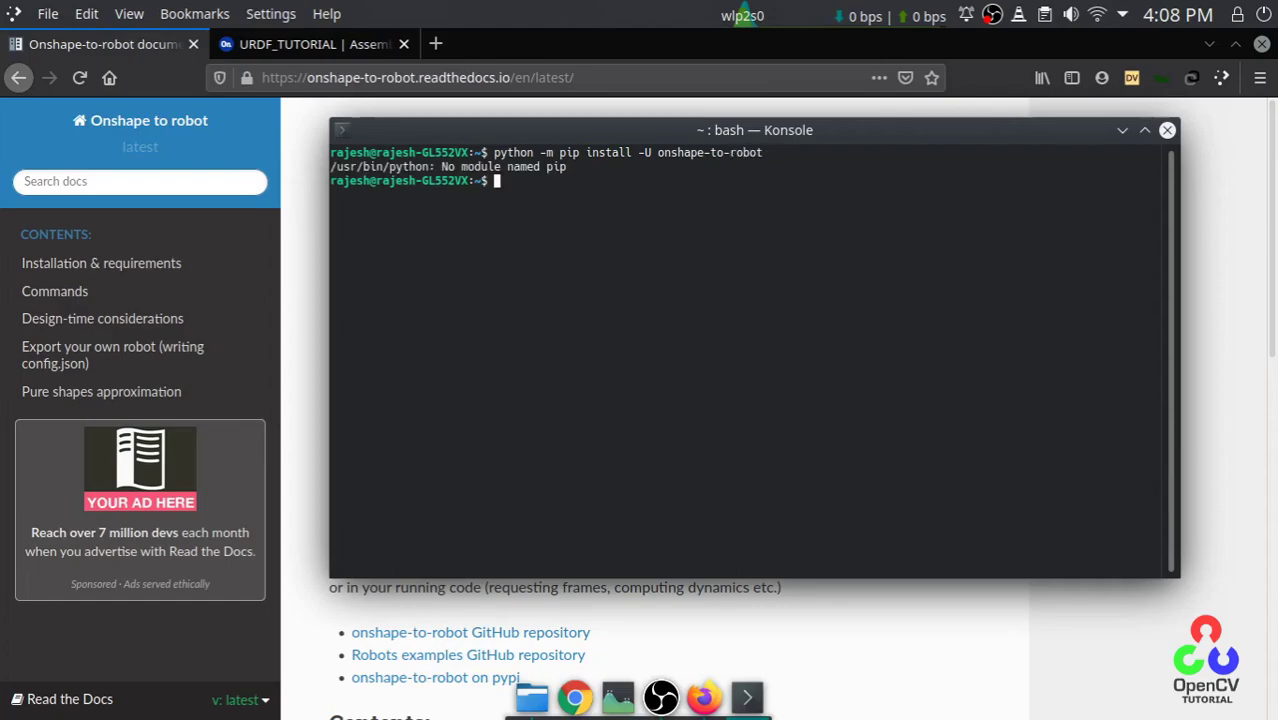
Step: Rerun the previous install command as python3 -m pip install -U onshape-to-robot
key(Up)
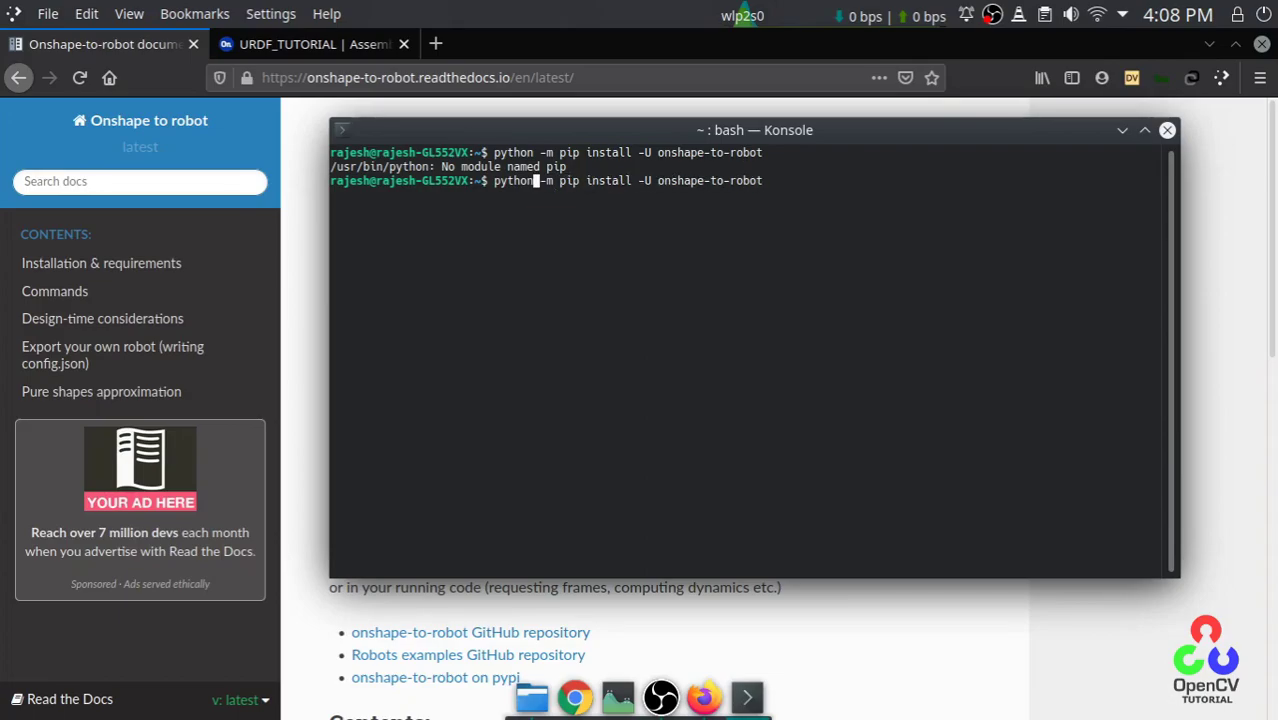
text(3)
key(Right)
key(Right)
key(Right)
key(Right)
key(Right)
key(Right)
key(Right)
key(Right)
key(Right)
key(Right)
key(Right)
key(Right)
key(Right)
key(Right)
key(Right)
key(Right)
key(Right)
key(Right)
key(Right)
key(Right)
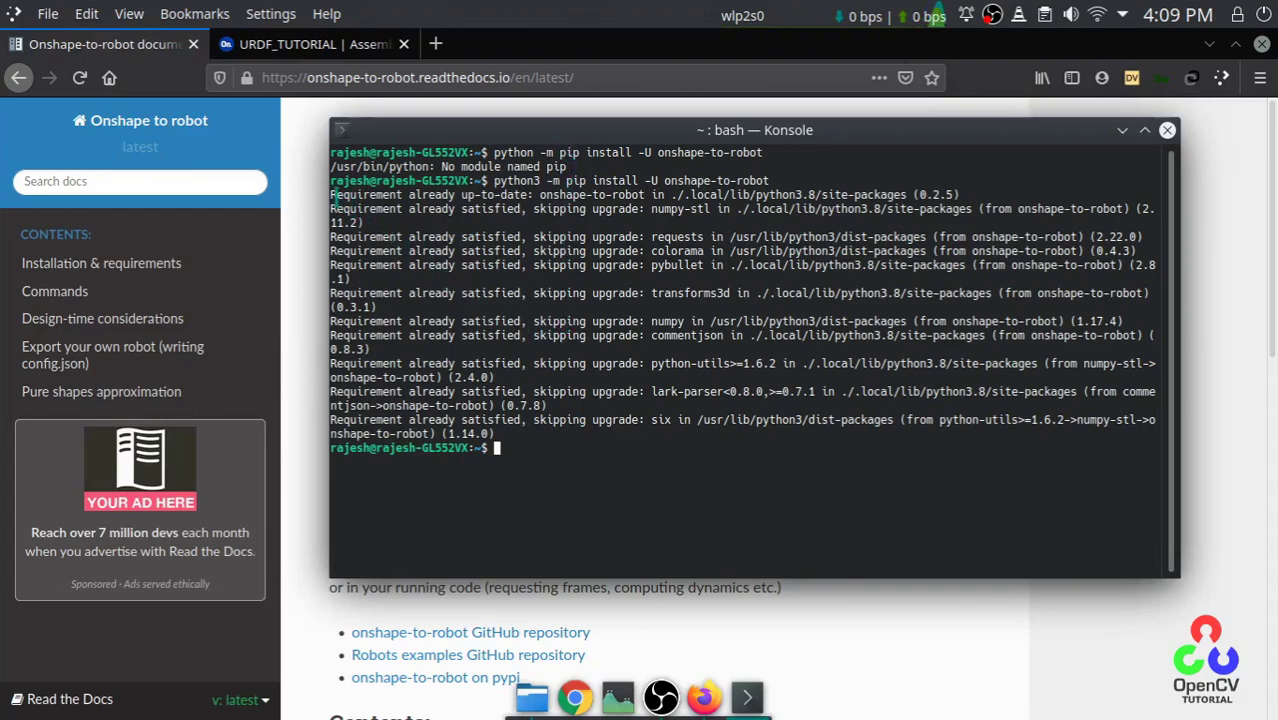
Step: Review the python3 install command and print the system information with uname -a
drag(333, 196, 773, 177)
click(543, 208)
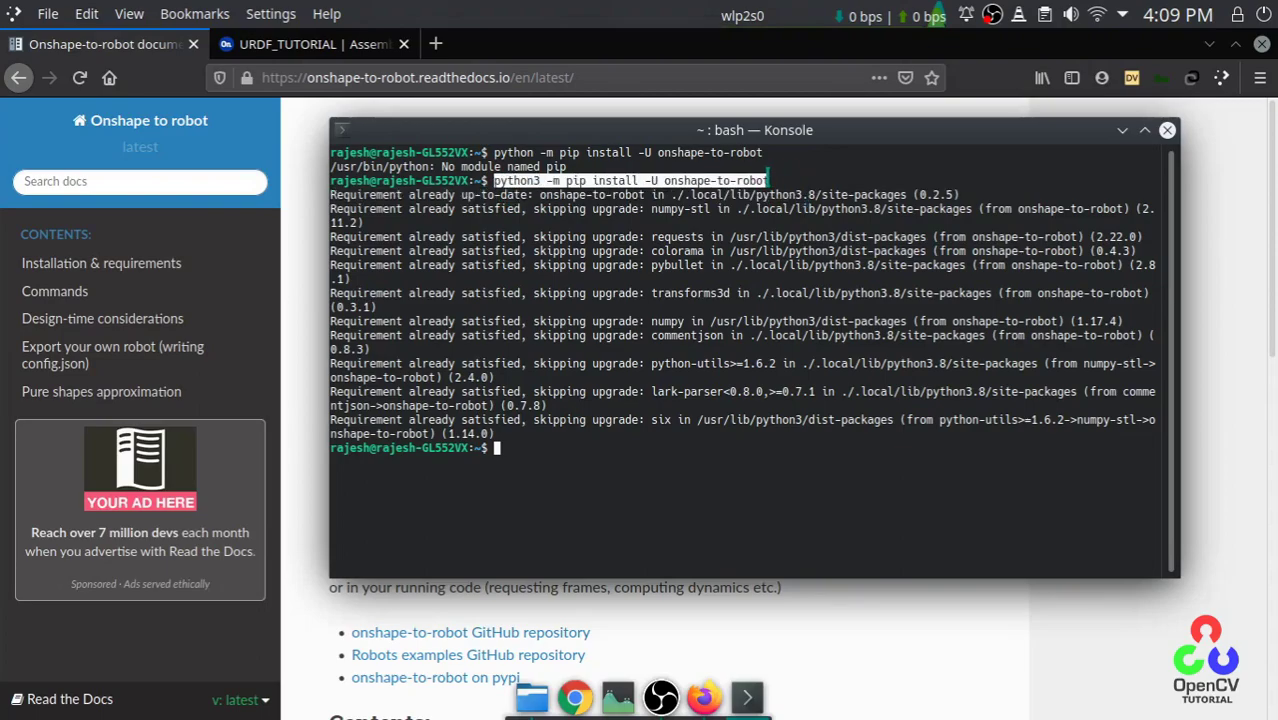
click(641, 180)
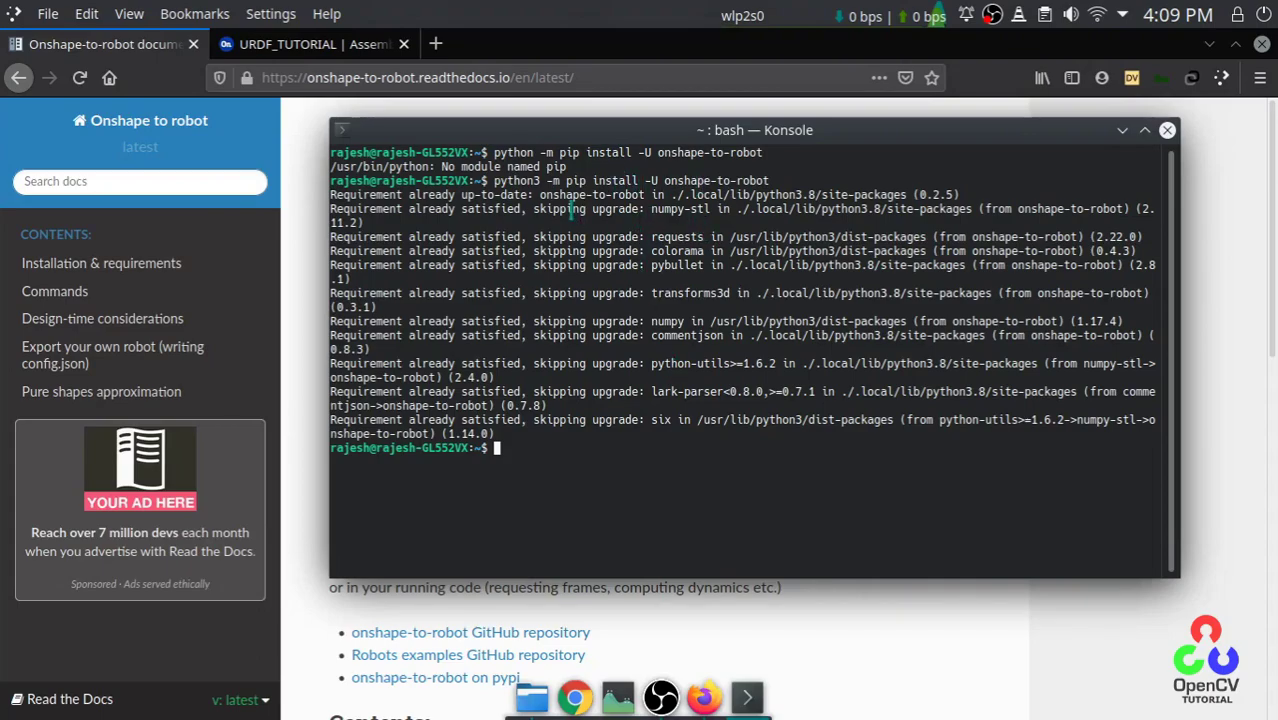
text(uname -a)
key(Return)
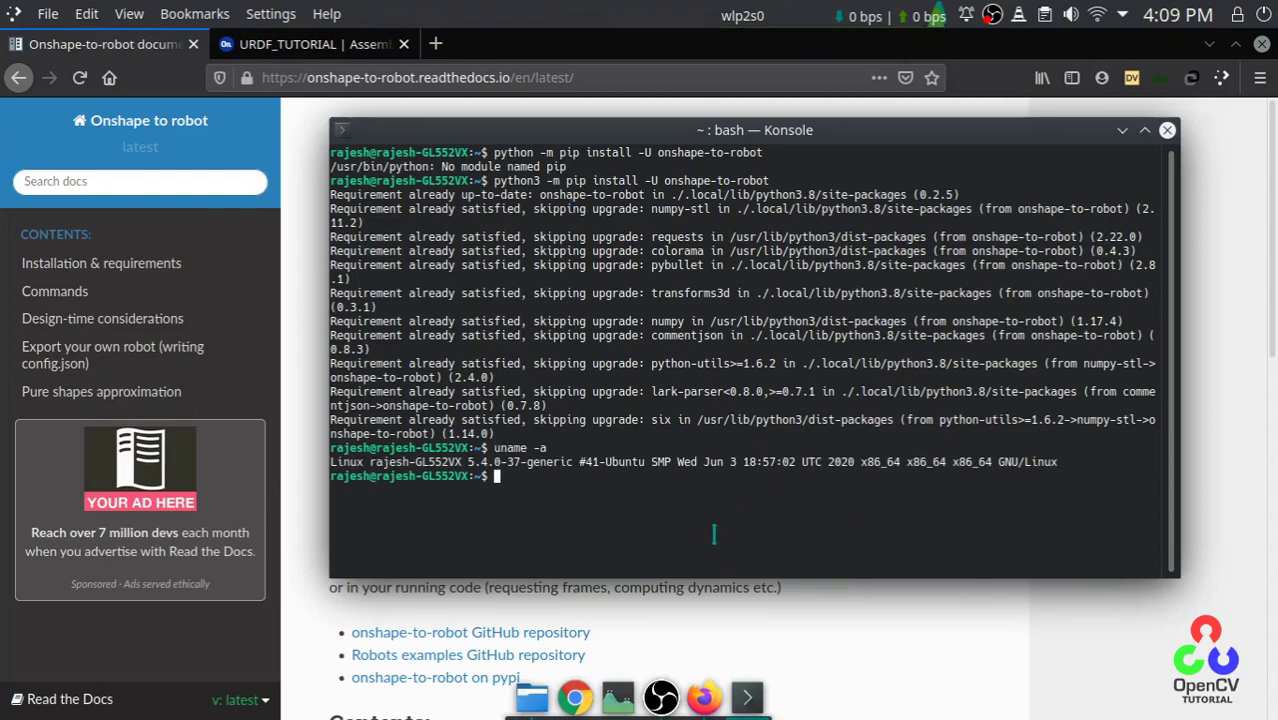
double_click(513, 167)
click(513, 183)
double_click(513, 181)
click(513, 181)
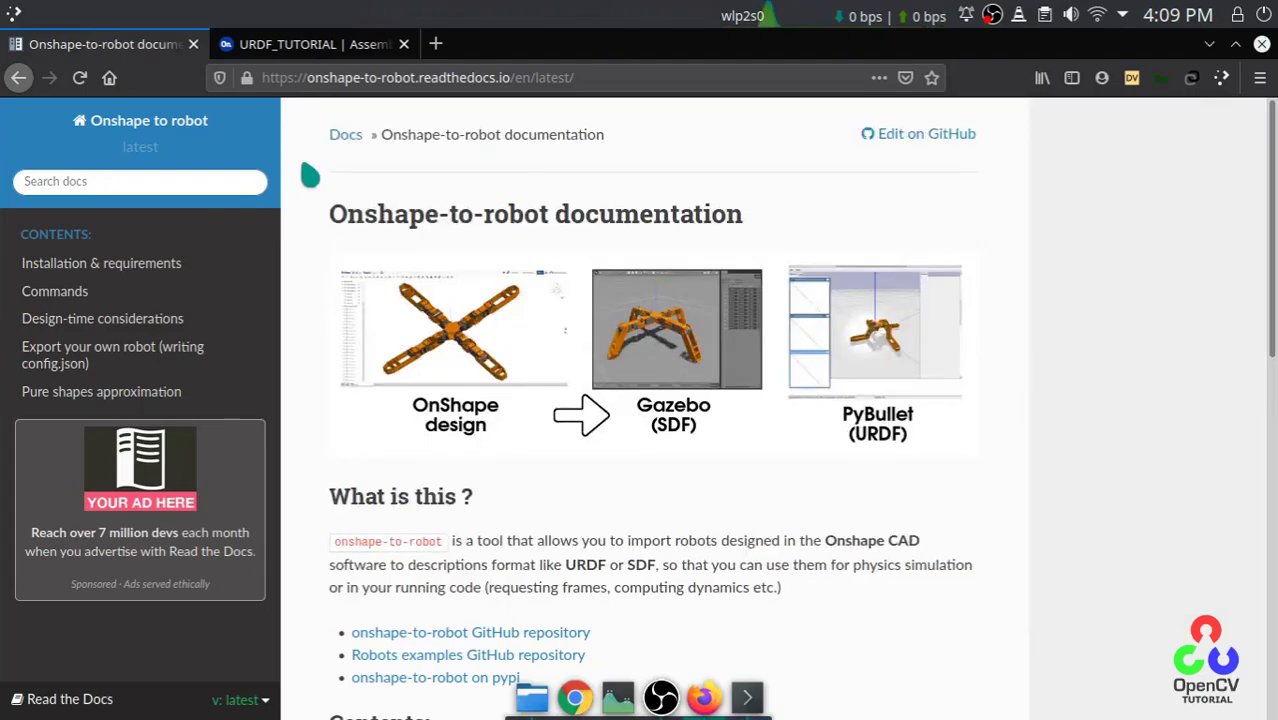
Step: Return to the onshape-to-robot documentation in the browser and open its Setting up your API key section
click(308, 170)
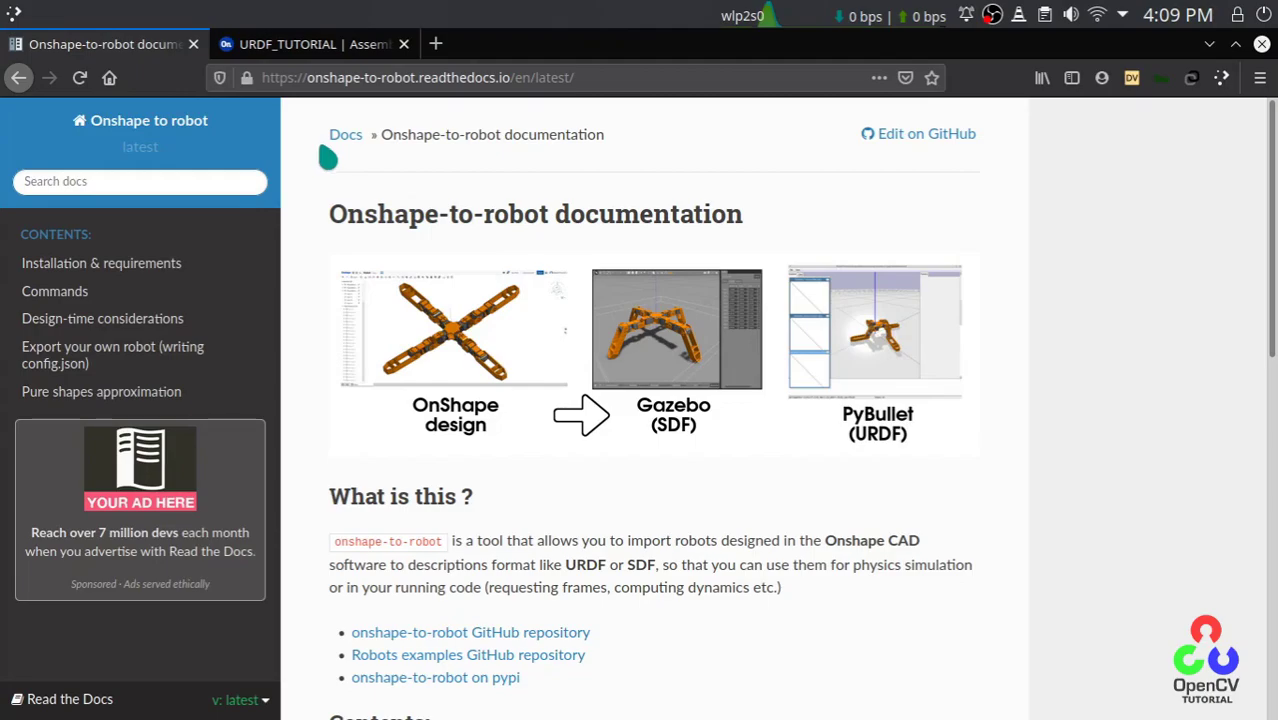
scroll(342, 380, down, 2)
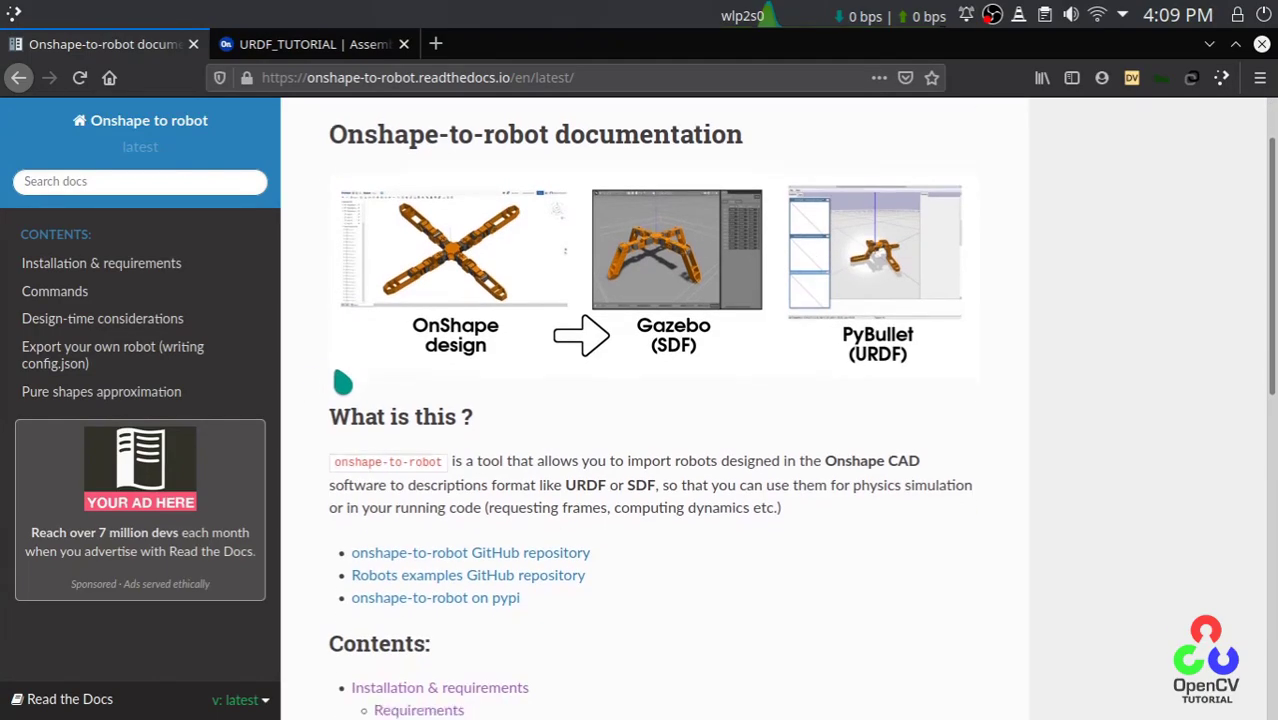
scroll(342, 380, down, 6)
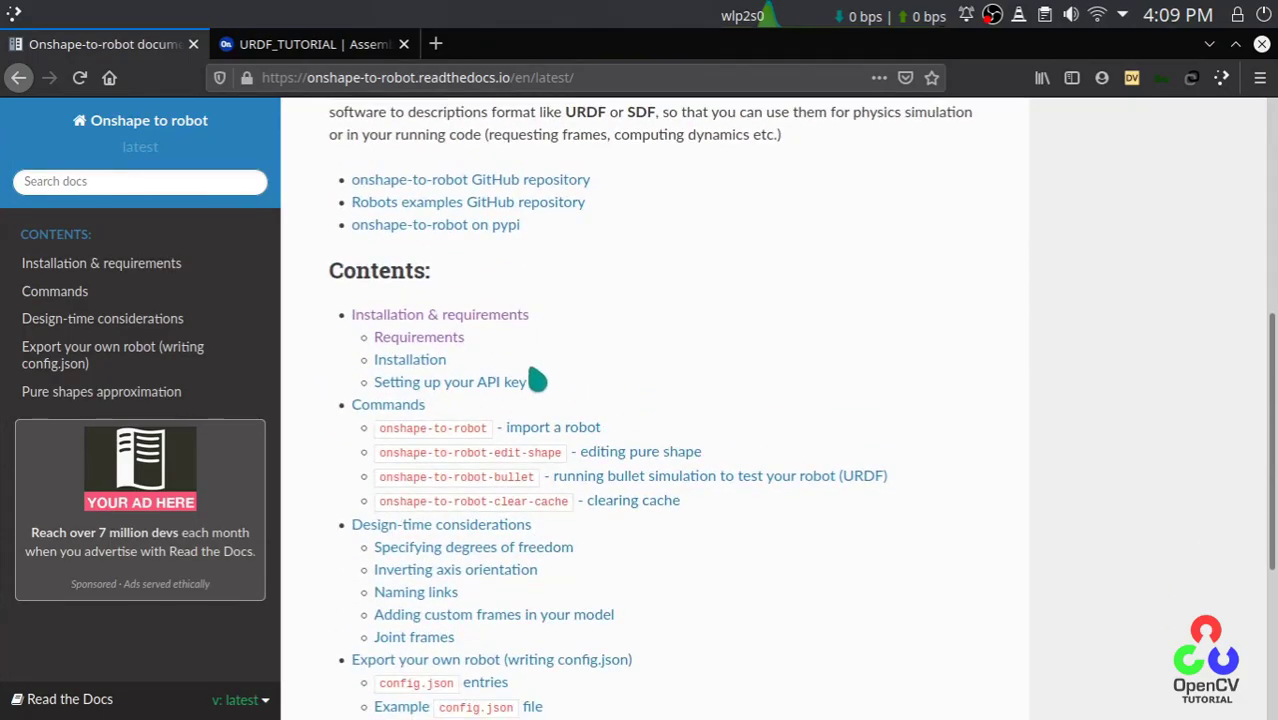
click(470, 390)
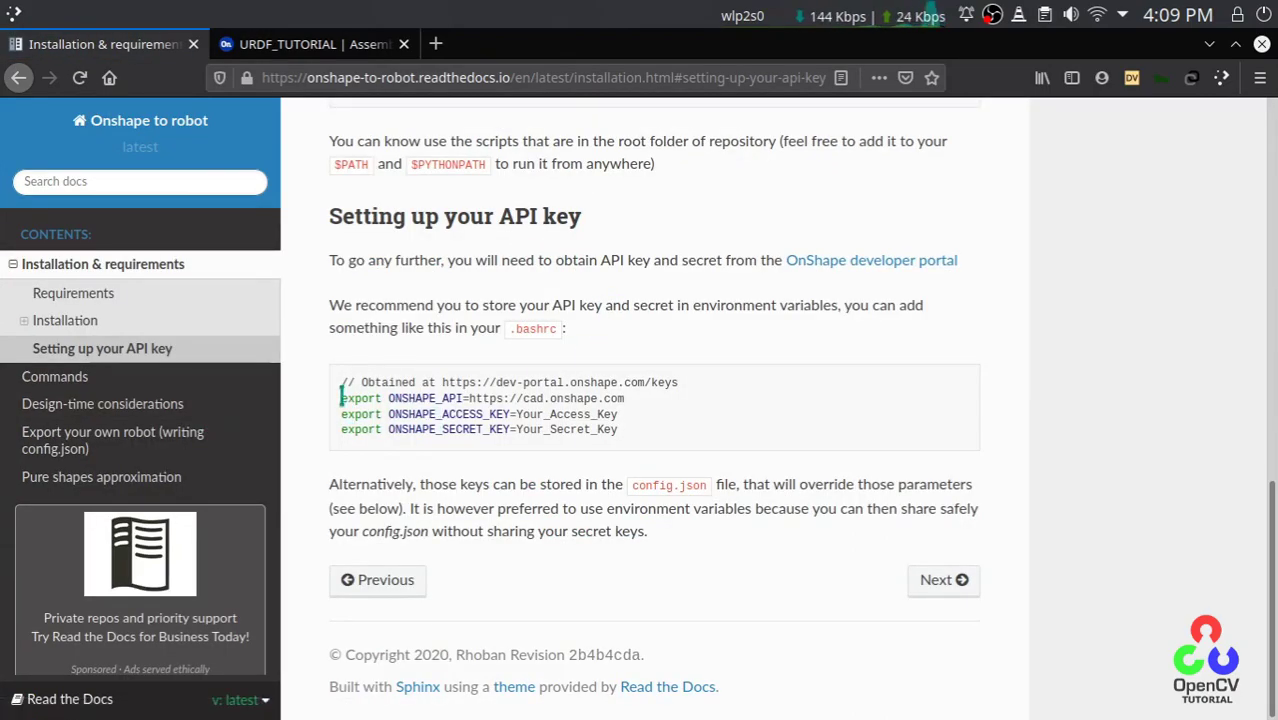
Step: Examine the three export lines recommended for .bashrc in the API key section
drag(341, 397, 645, 448)
click(648, 437)
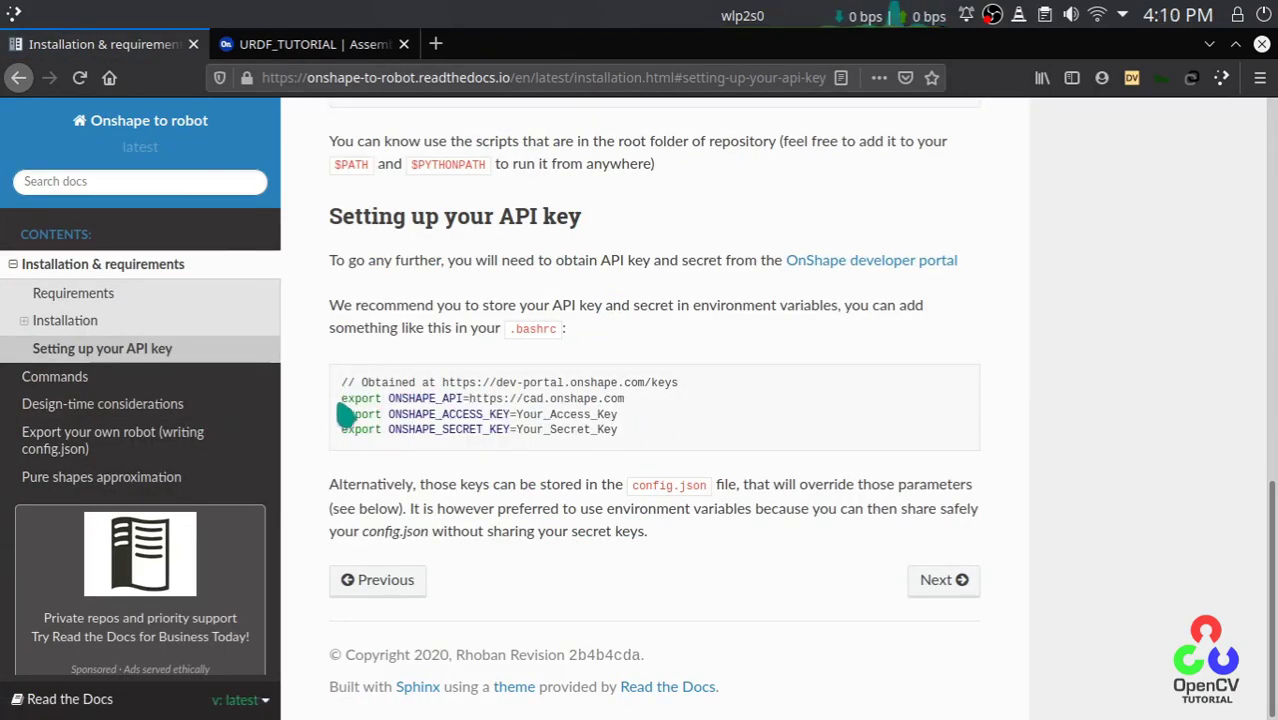
drag(341, 397, 655, 443)
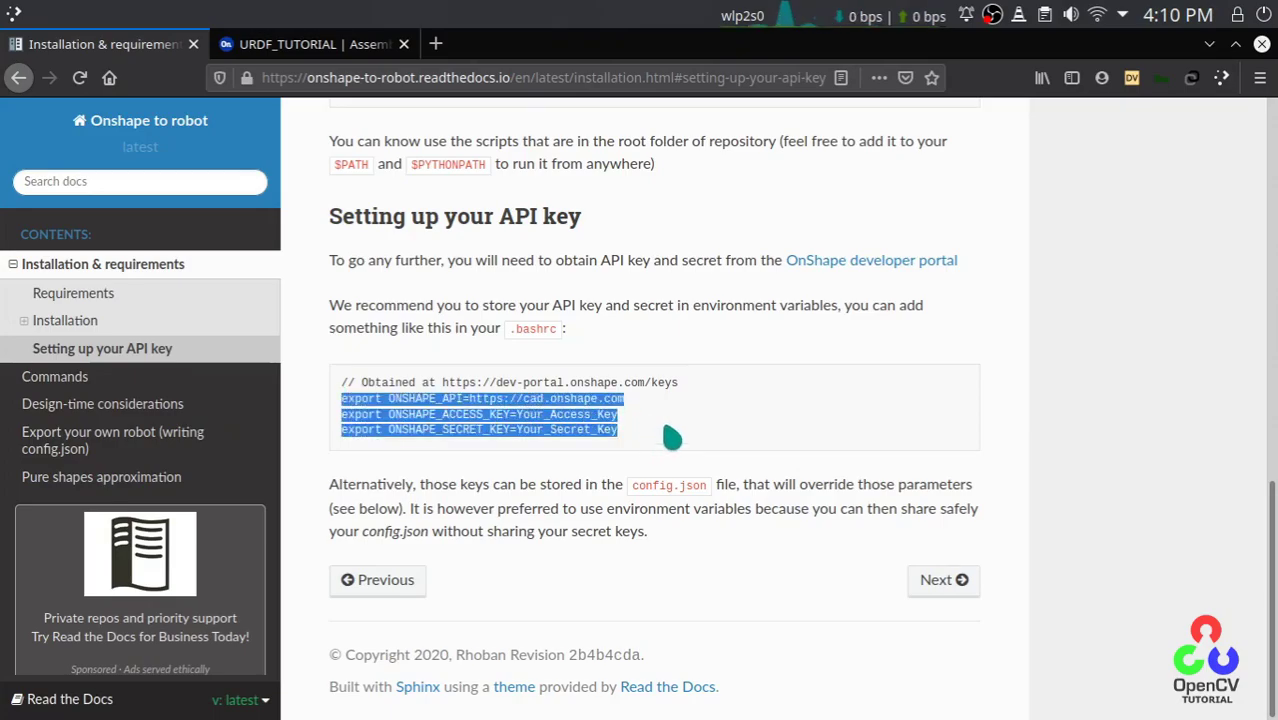
click(669, 437)
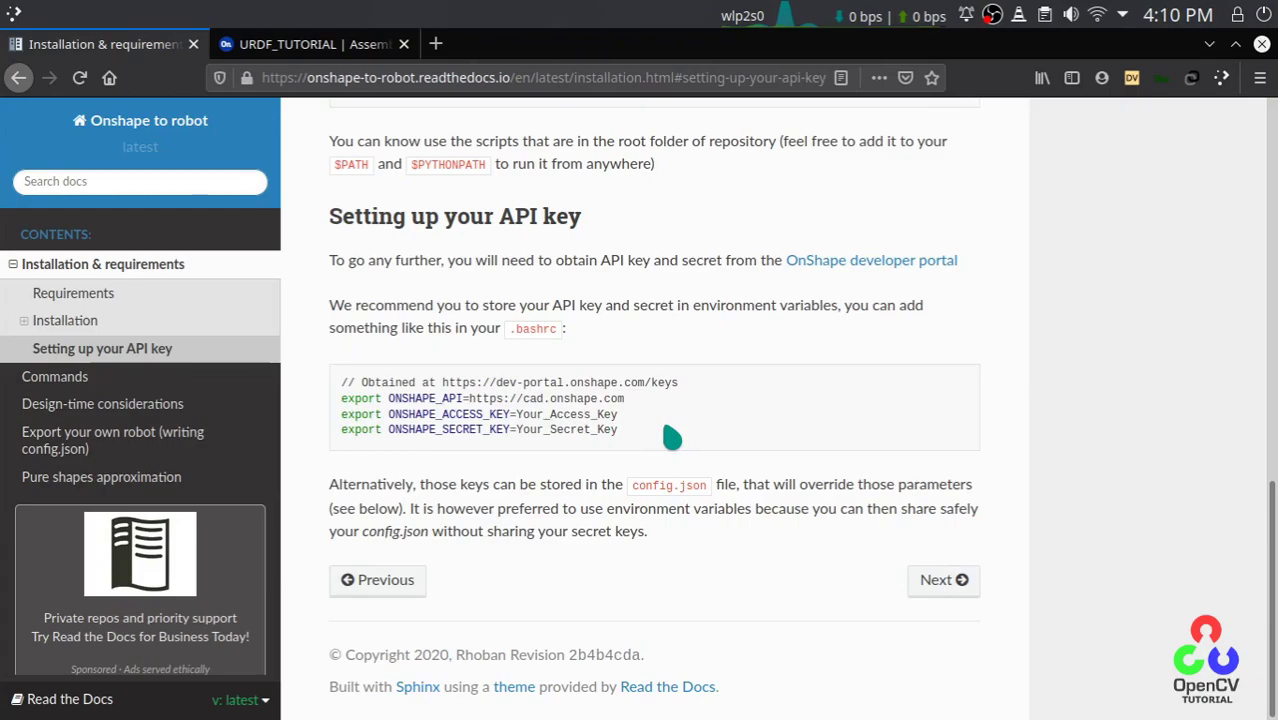
drag(389, 398, 645, 453)
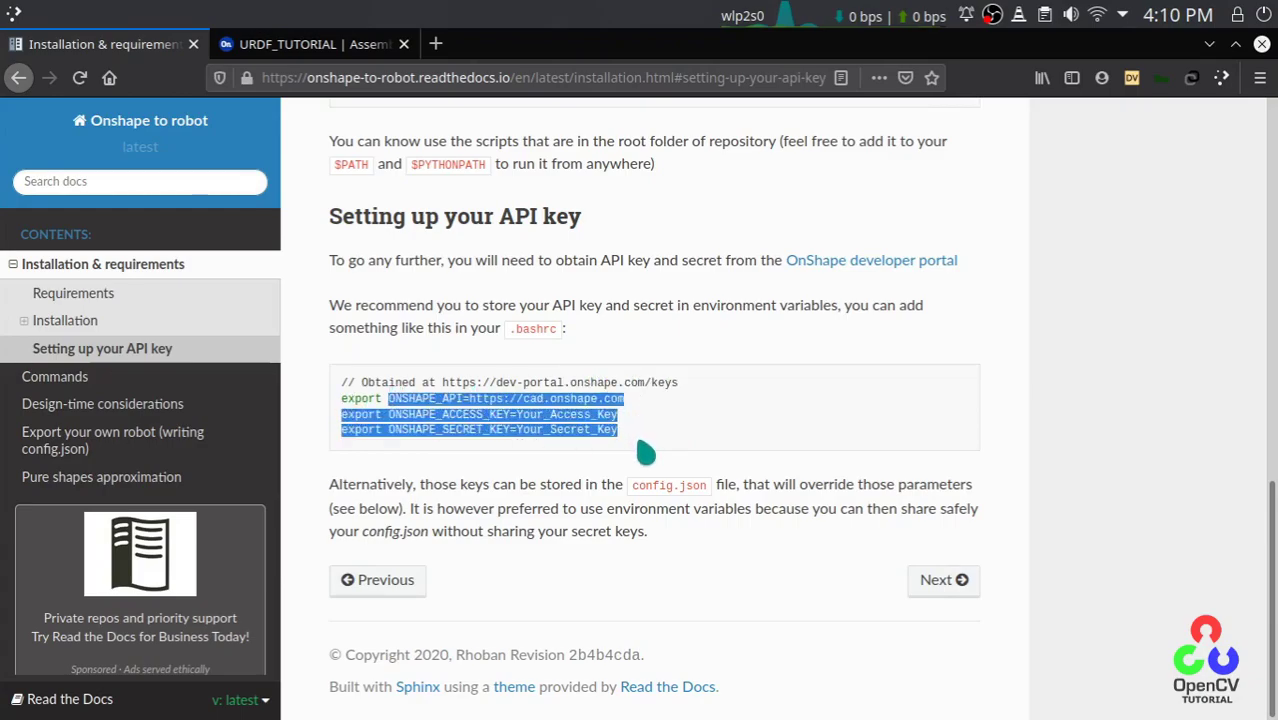
click(616, 428)
drag(341, 398, 639, 437)
click(639, 437)
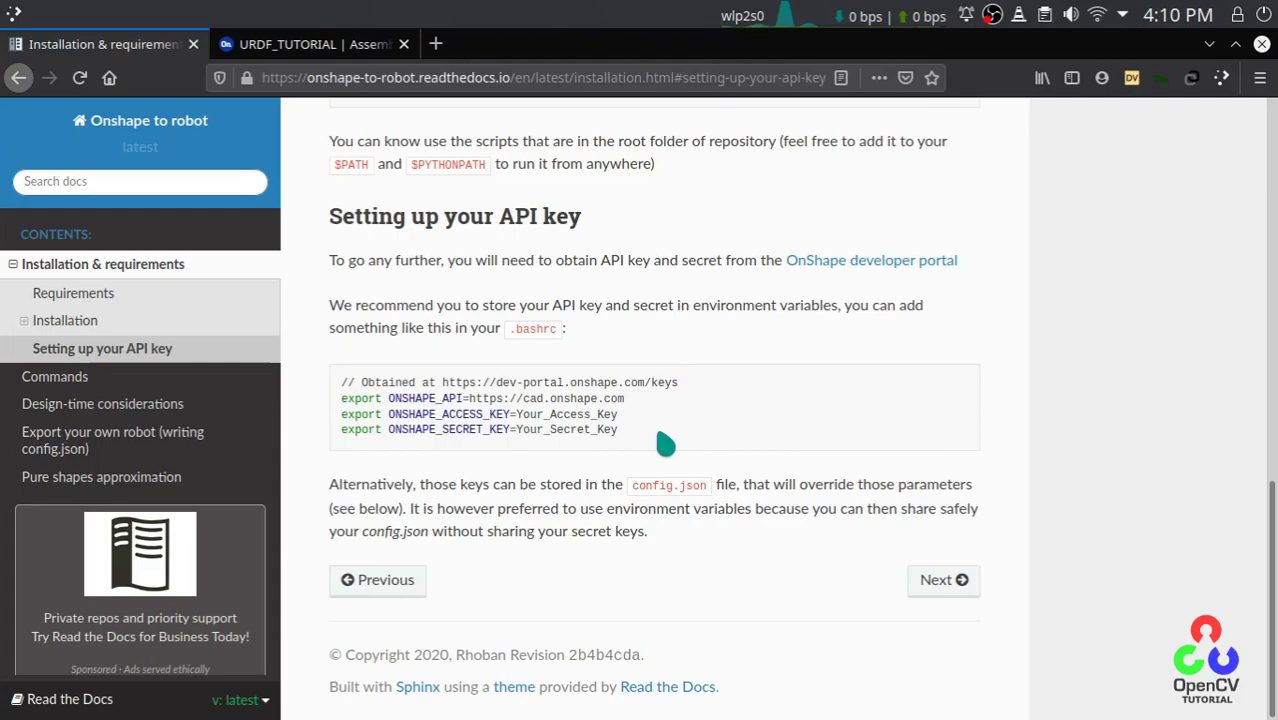
scroll(663, 434, down, 1)
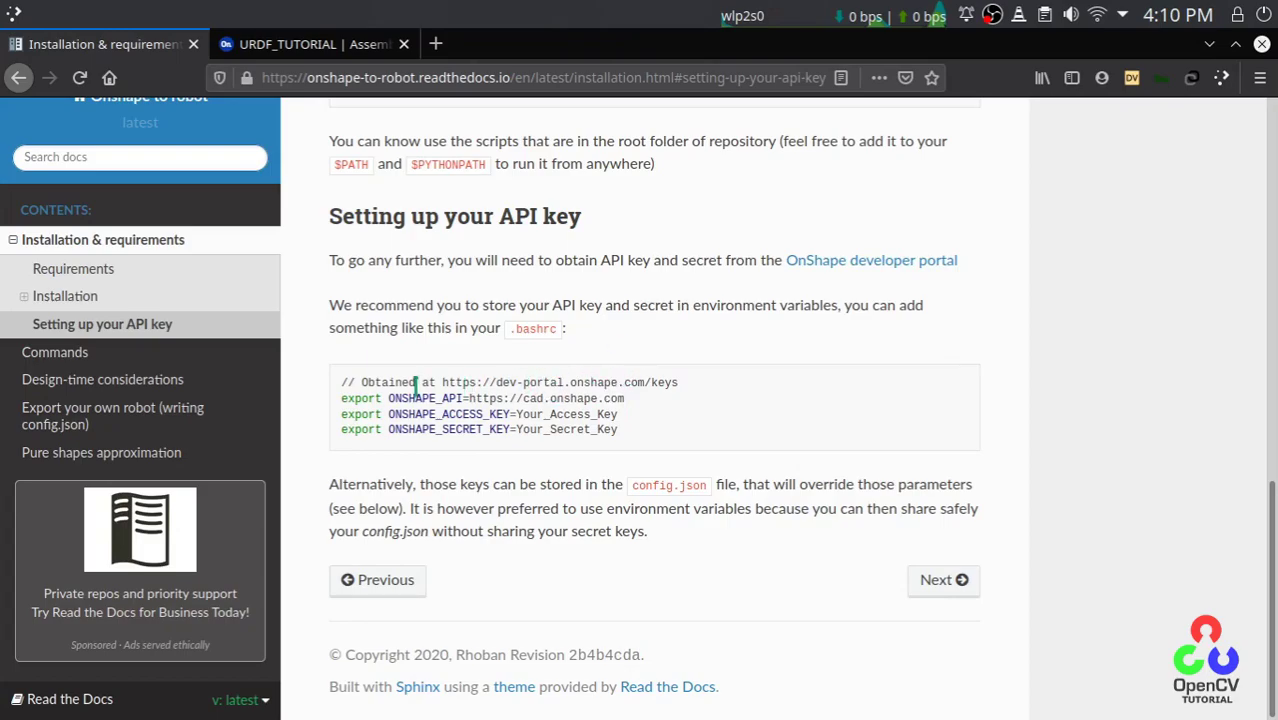
Step: Read through the export lines starting with ONSHAPE_API and the config.json alternative for storing the keys
drag(343, 400, 662, 408)
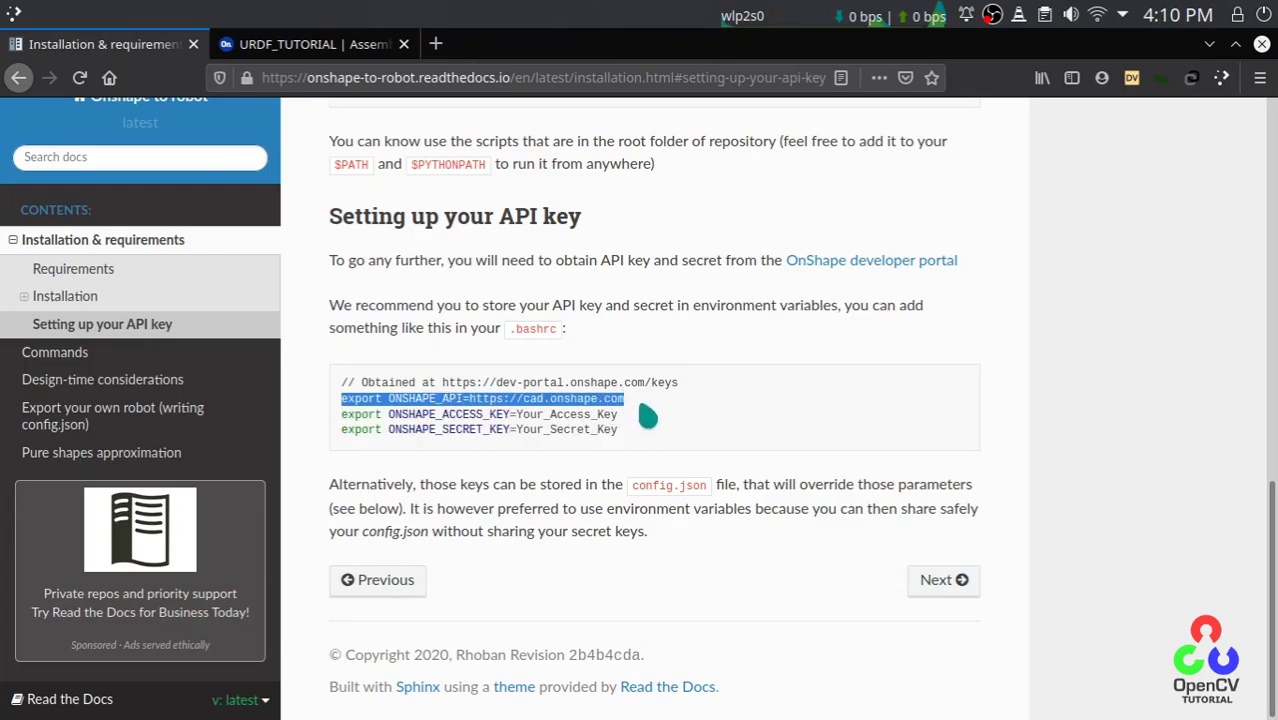
click(665, 408)
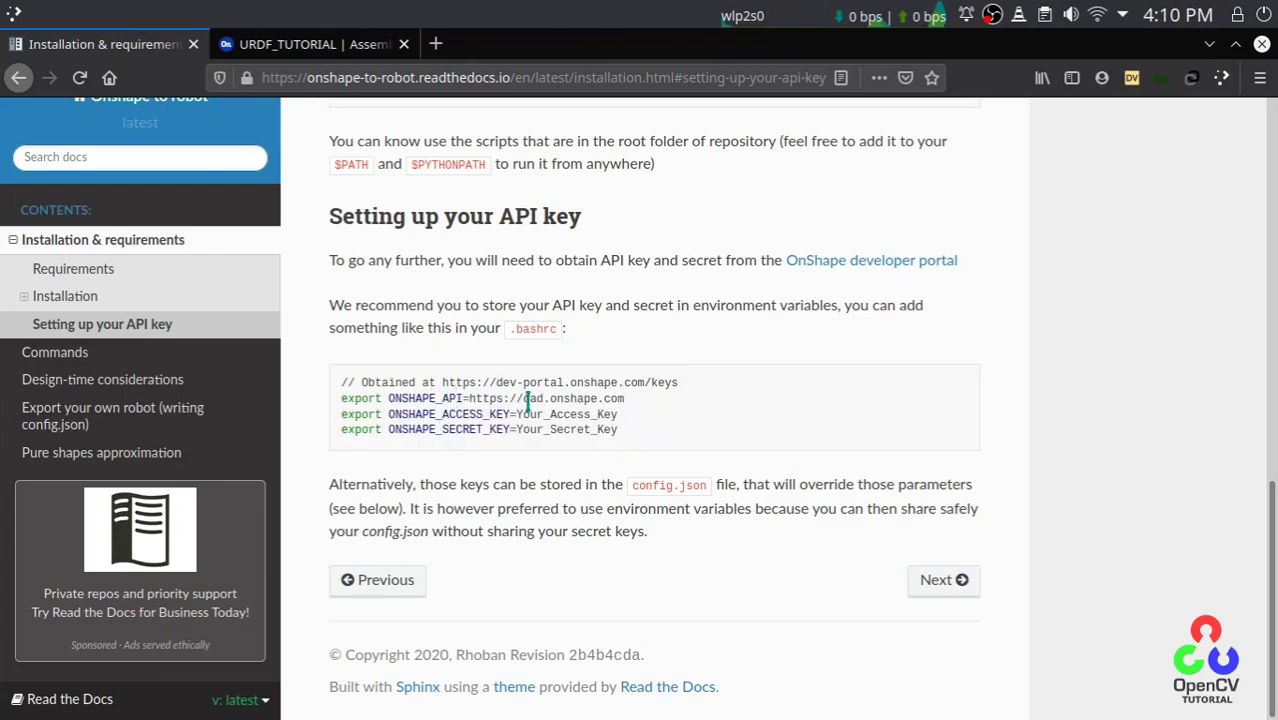
drag(342, 400, 693, 422)
click(342, 422)
drag(342, 422, 633, 442)
click(676, 429)
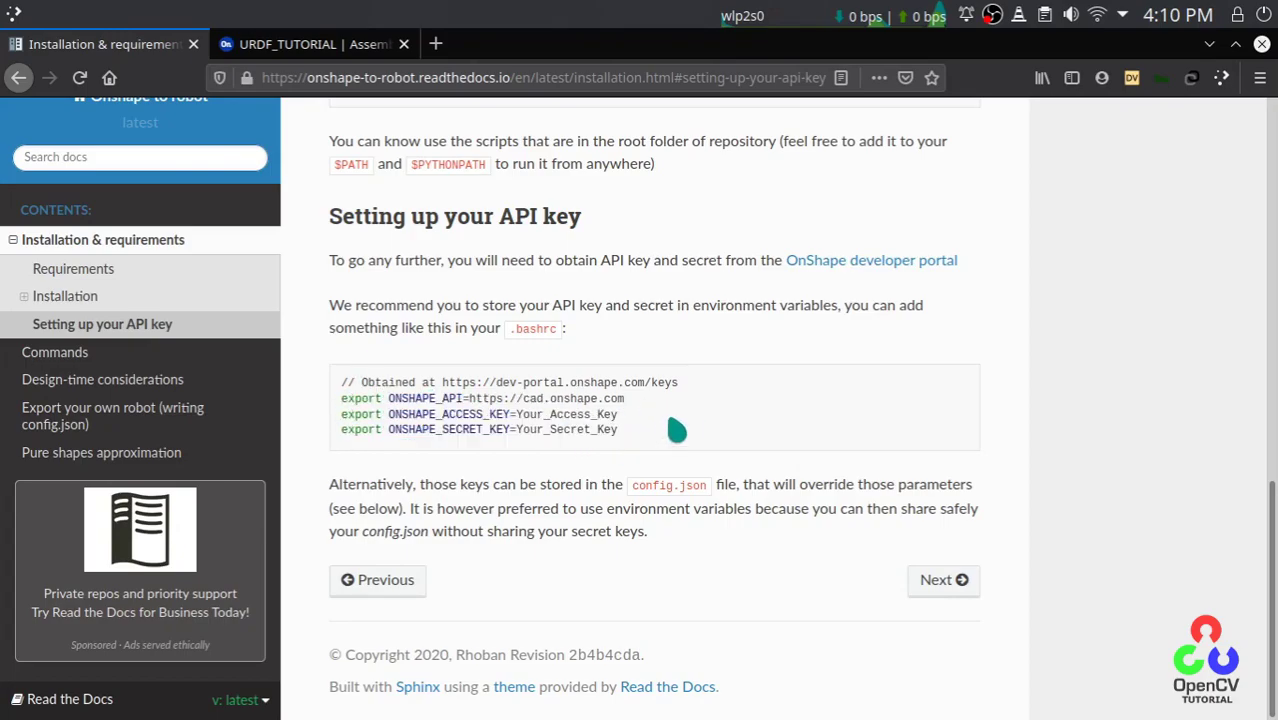
triple_click(678, 485)
click(685, 472)
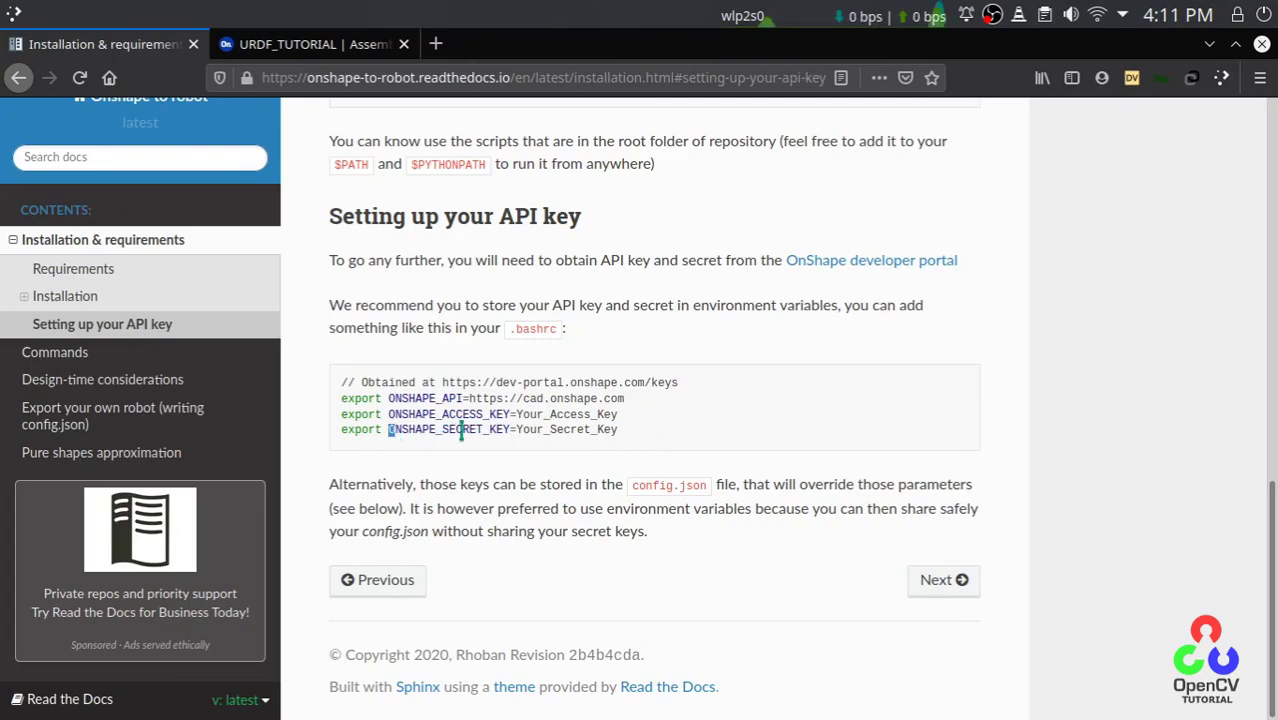
Step: Examine the ONSHAPE_ACCESS_KEY and ONSHAPE_SECRET_KEY entries and their placeholder values
drag(388, 430, 563, 430)
drag(389, 414, 630, 416)
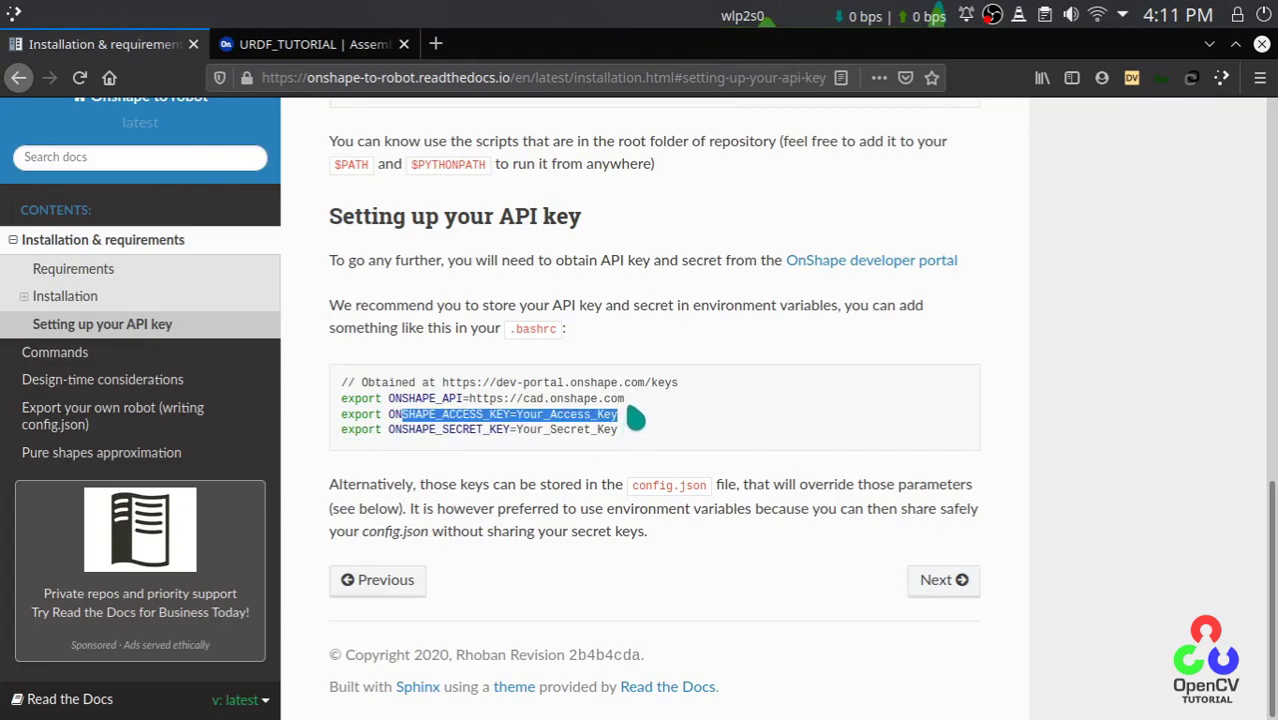
click(636, 418)
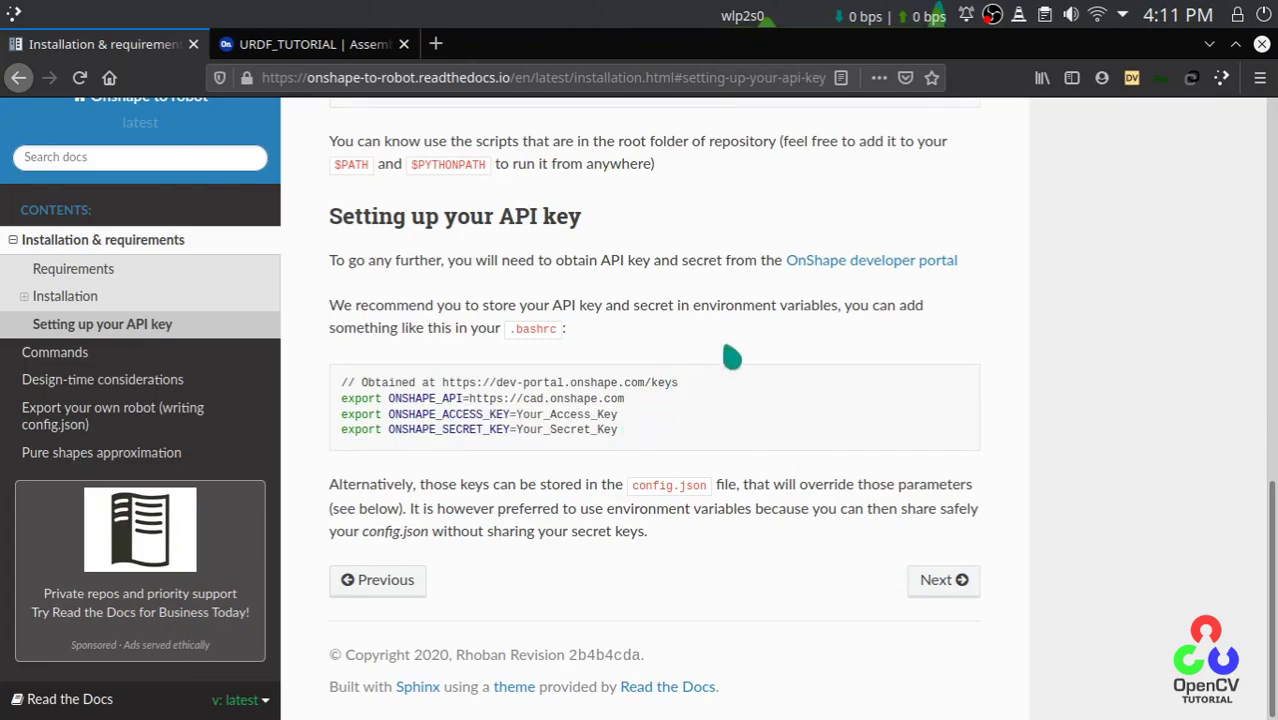
drag(517, 414, 622, 416)
double_click(532, 430)
click(857, 422)
Step: Open the OnShape developer portal link in a new tab and view the access key on its API keys page
right_click(847, 260)
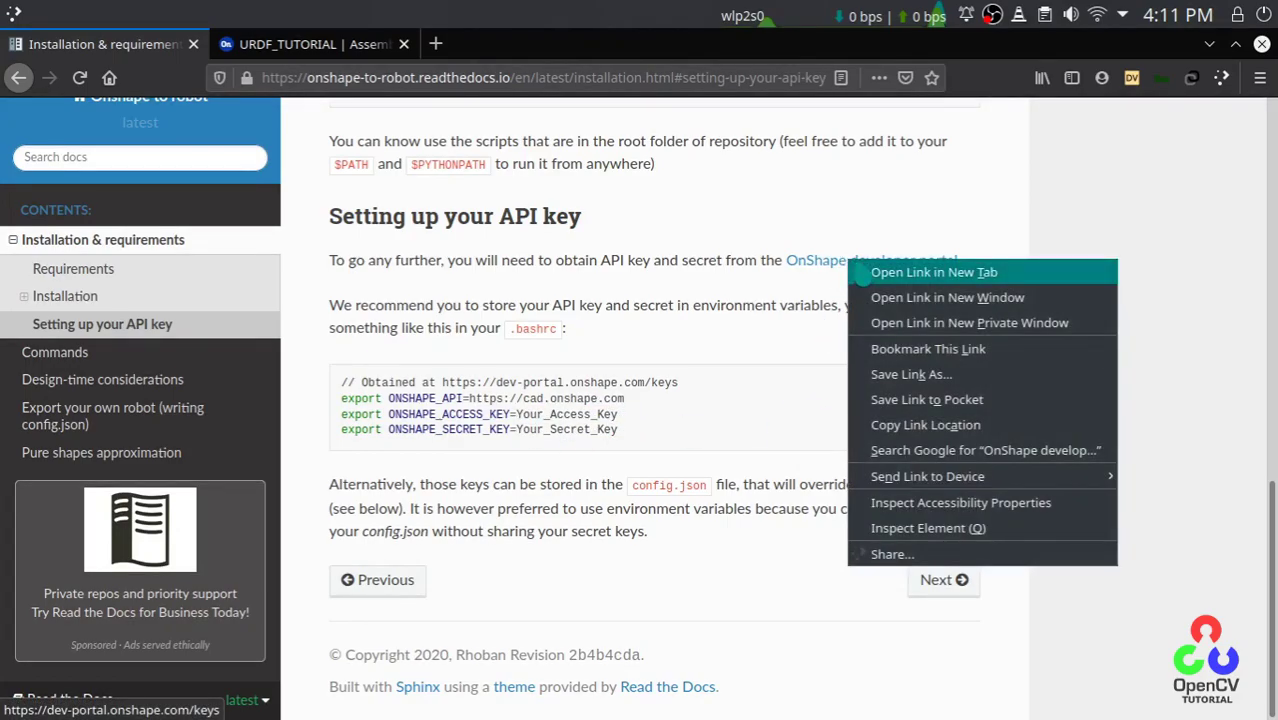
click(900, 271)
click(303, 46)
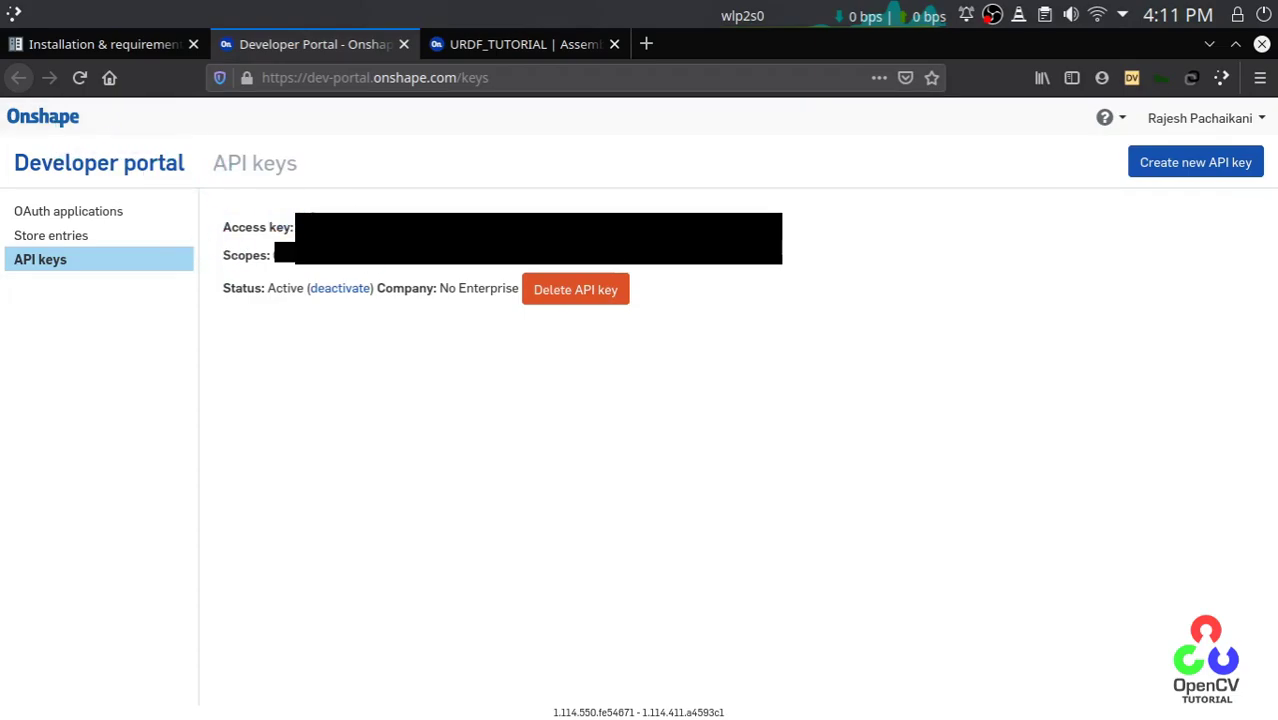
triple_click(300, 227)
click(300, 227)
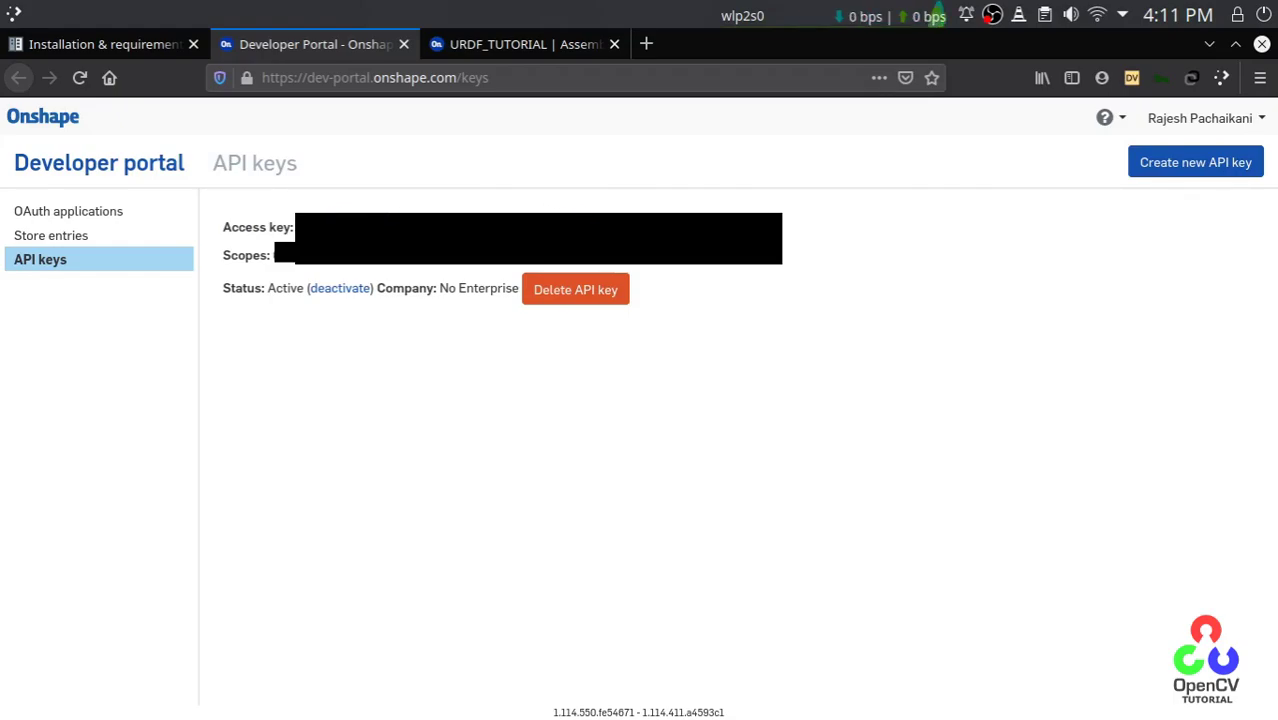
Step: Go back to the installation documentation and check the SECRET_KEY part of the export lines
click(165, 44)
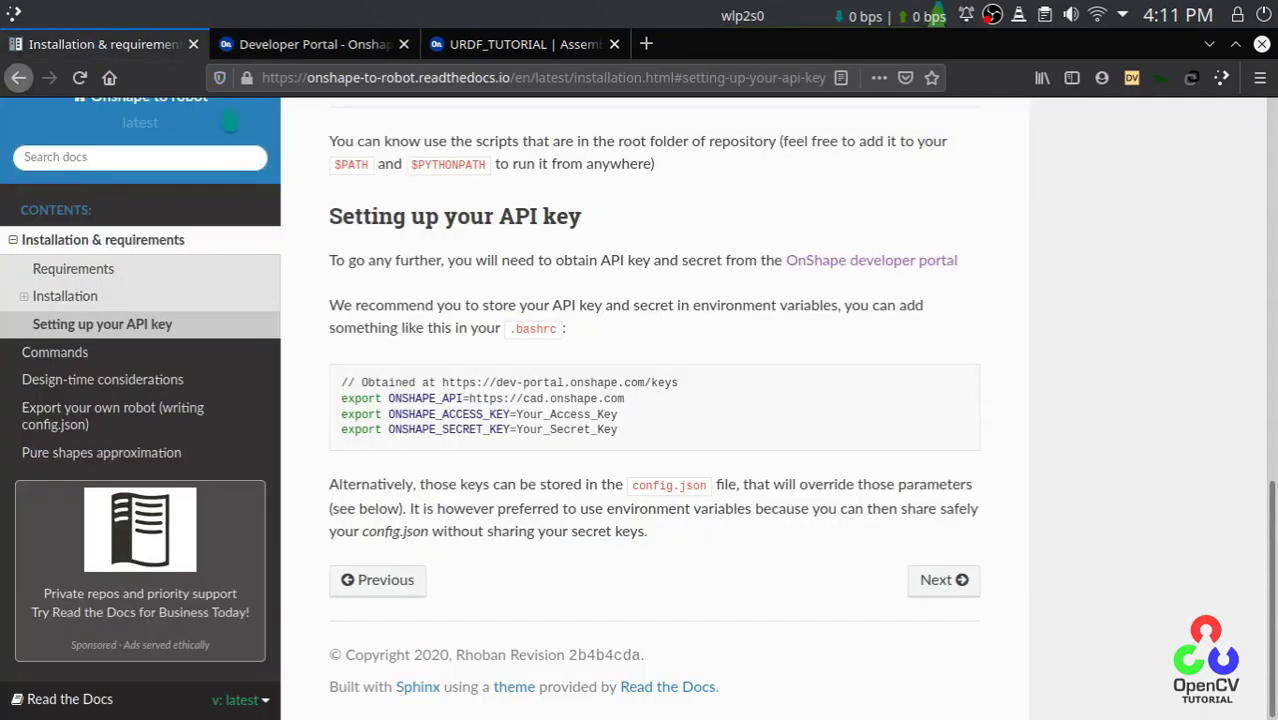
drag(442, 429, 513, 429)
click(663, 438)
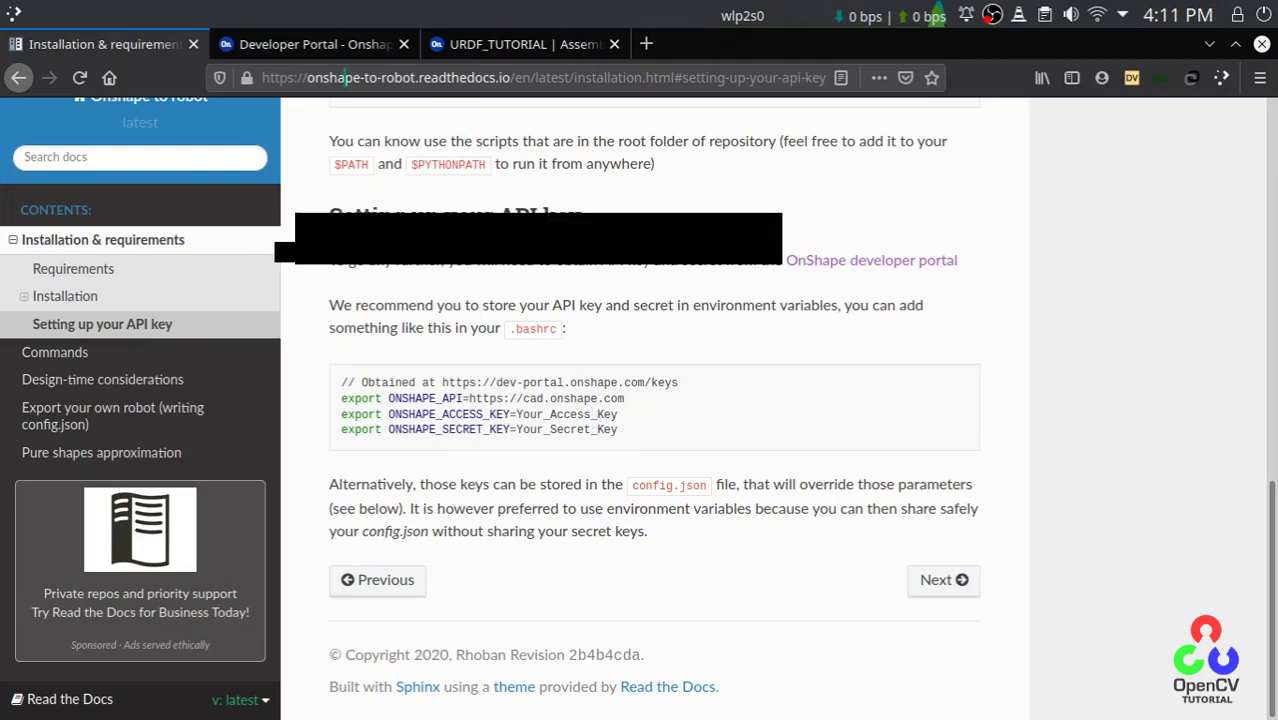
Step: View the API keys page of the developer portal and return to the installation documentation
click(323, 52)
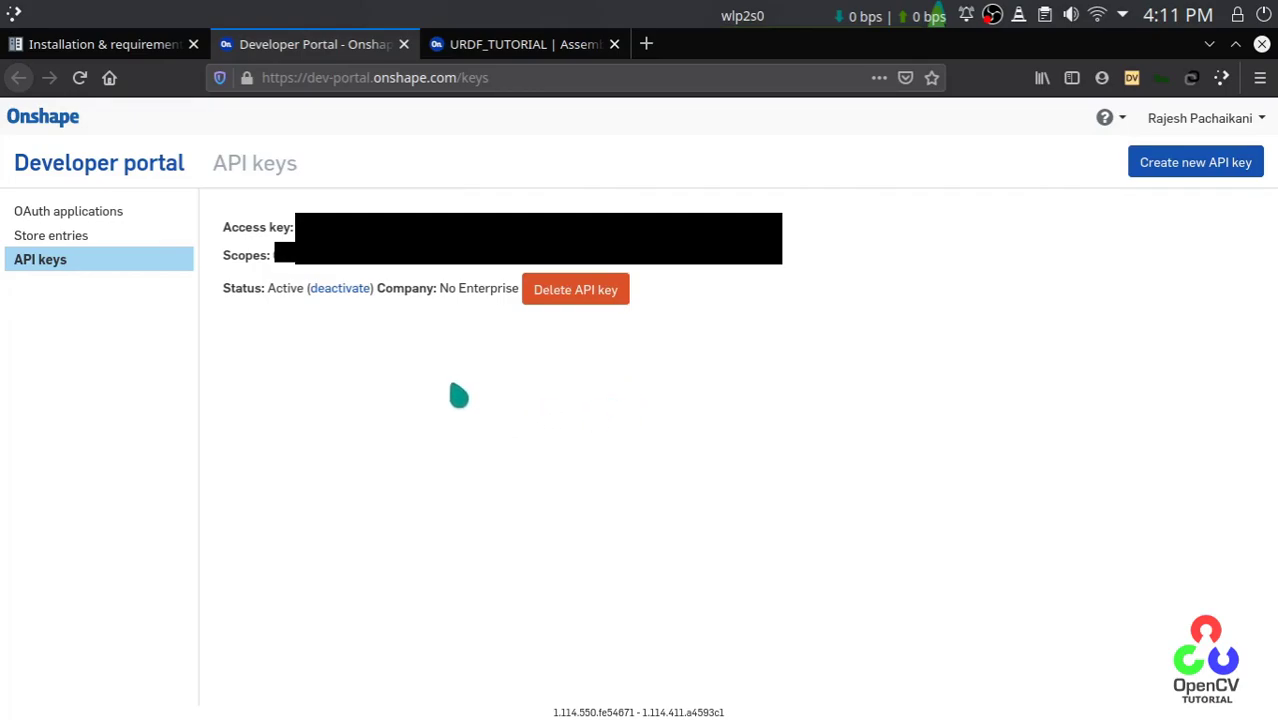
click(160, 46)
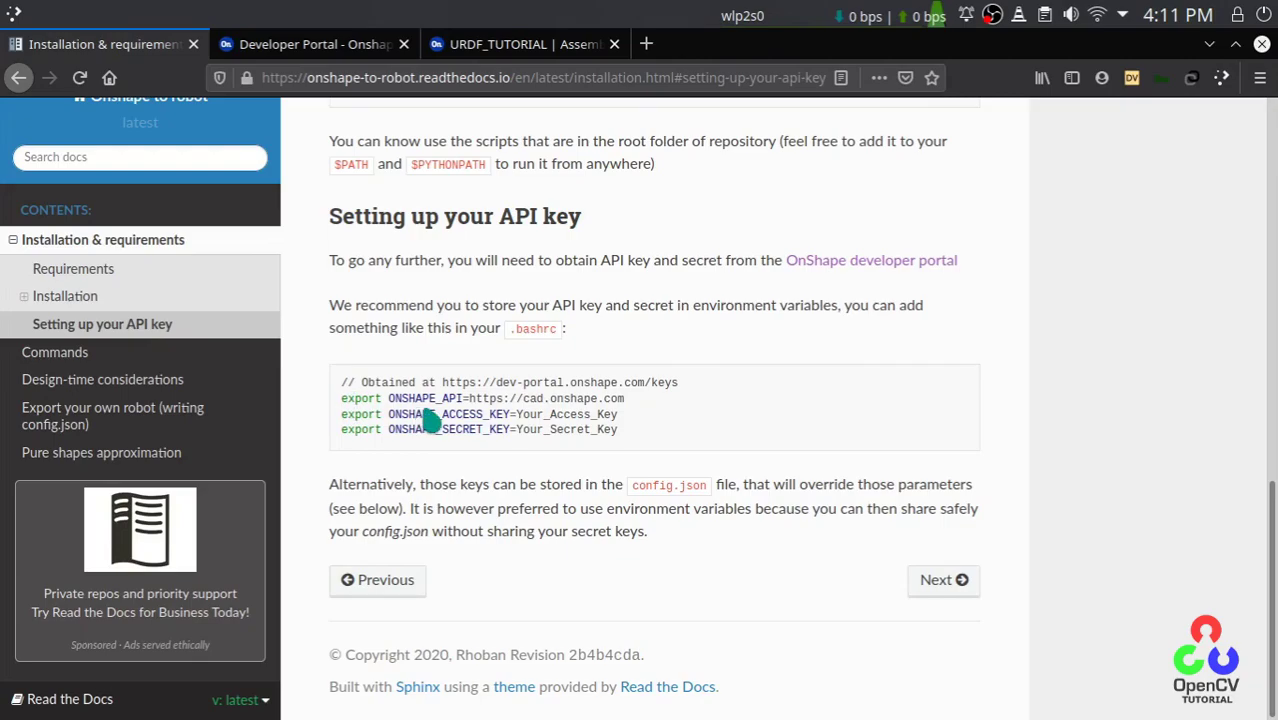
Step: Open a new terminal and edit the .bashrc file in vim
key(super)
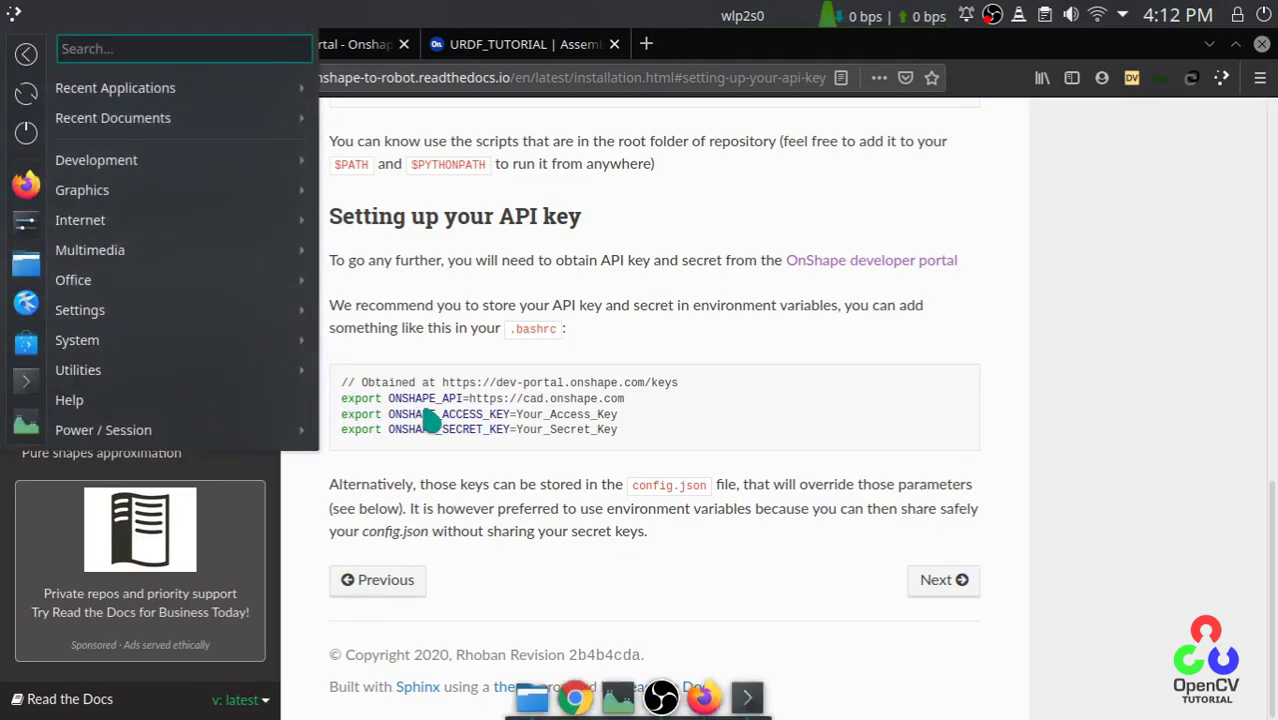
key(Escape)
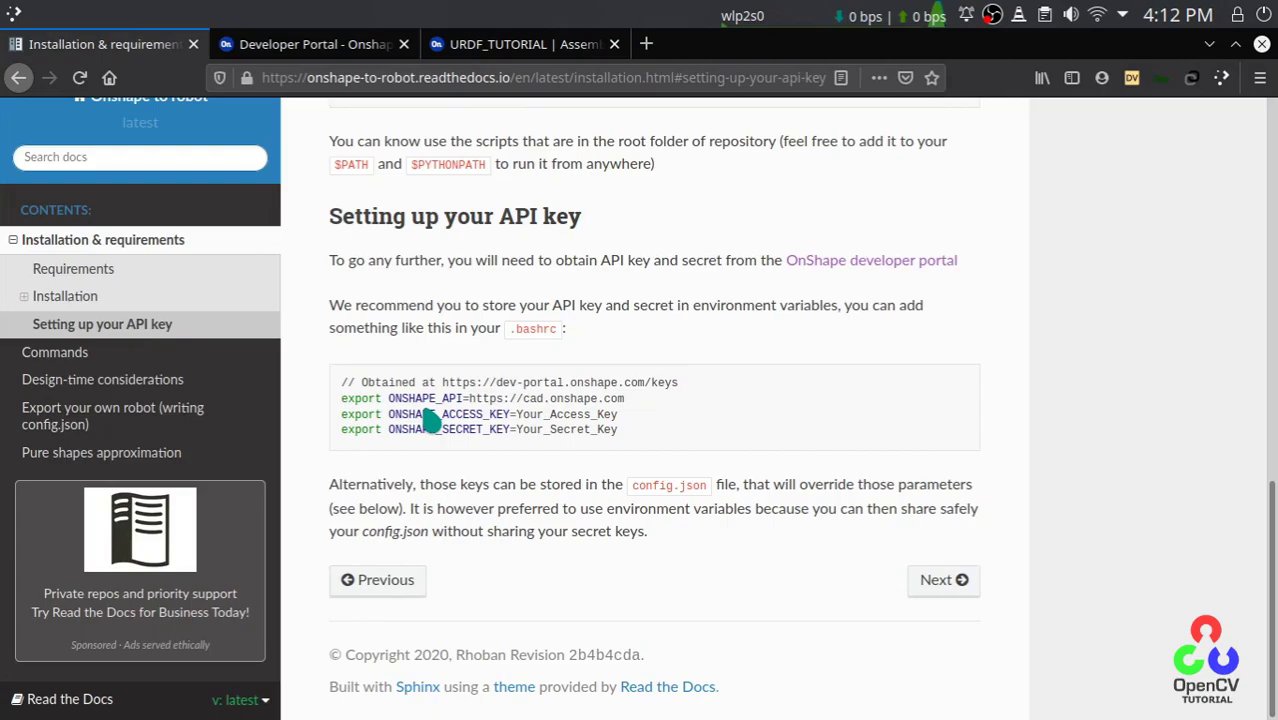
key(ctrl+alt+t)
text(vim )
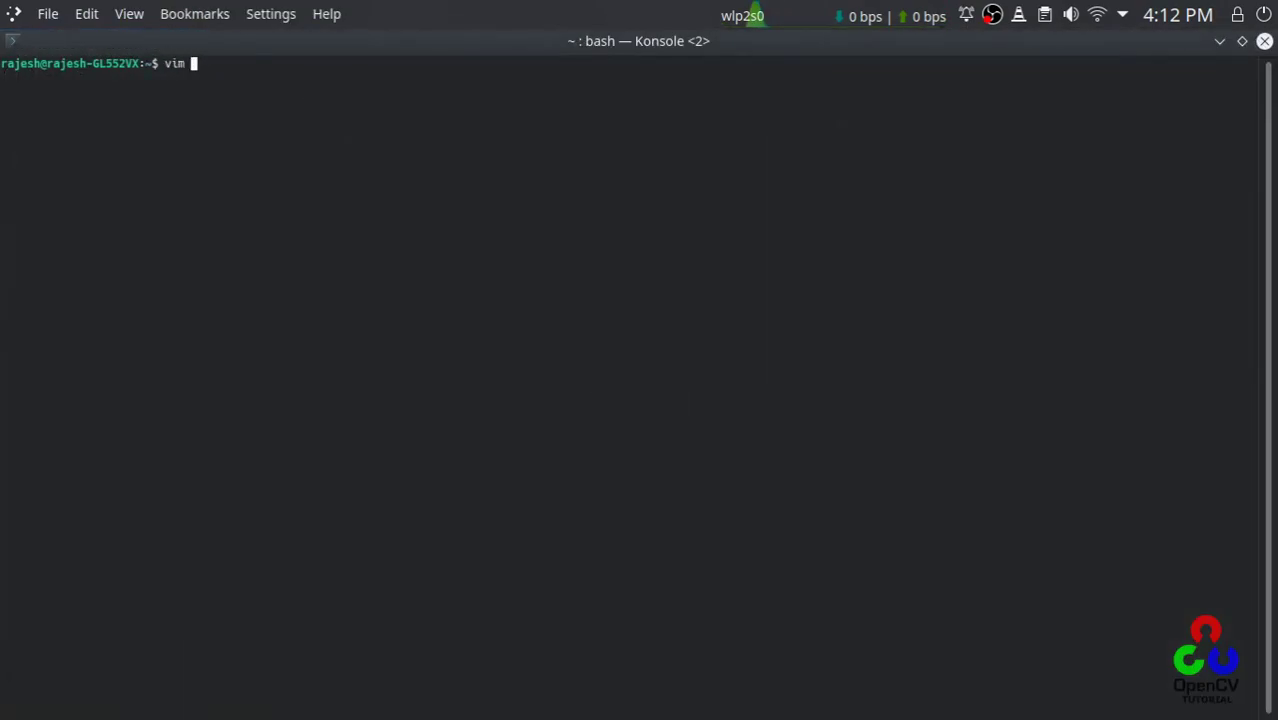
text(.bashrc)
key(Return)
Step: Go to the end of .bashrc and examine the ONSHAPE_API, ONSHAPE_ACCESS_KEY and ONSHAPE_SECRET_KEY export lines
key(j)
key(j)
key(j)
key(j)
key(j)
key(j)
key(j)
key(j)
key(j)
key(j)
key(j)
key(j)
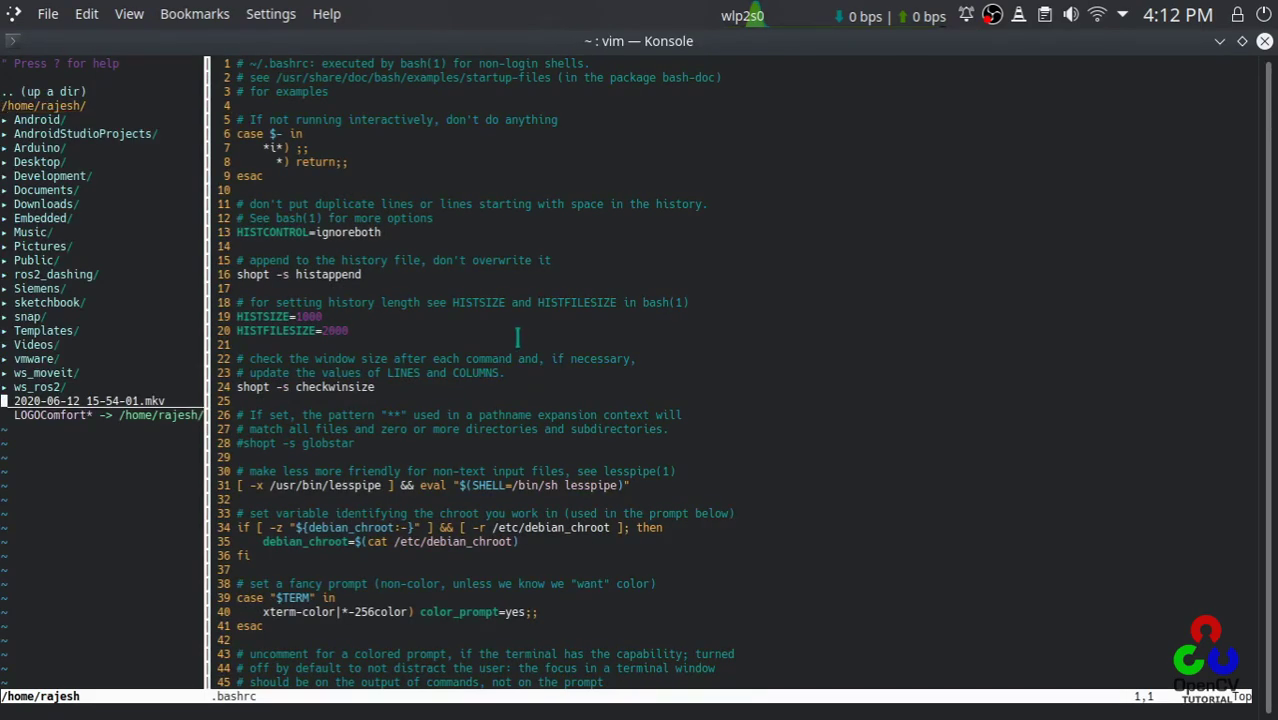
key(ctrl+w)
key(l)
key(j)
key(j)
key(j)
key(j)
key(j)
key(j)
key(j)
key(j)
key(j)
key(j)
key(j)
key(j)
key(j)
key(j)
key(j)
key(j)
key(j)
key(j)
key(j)
key(j)
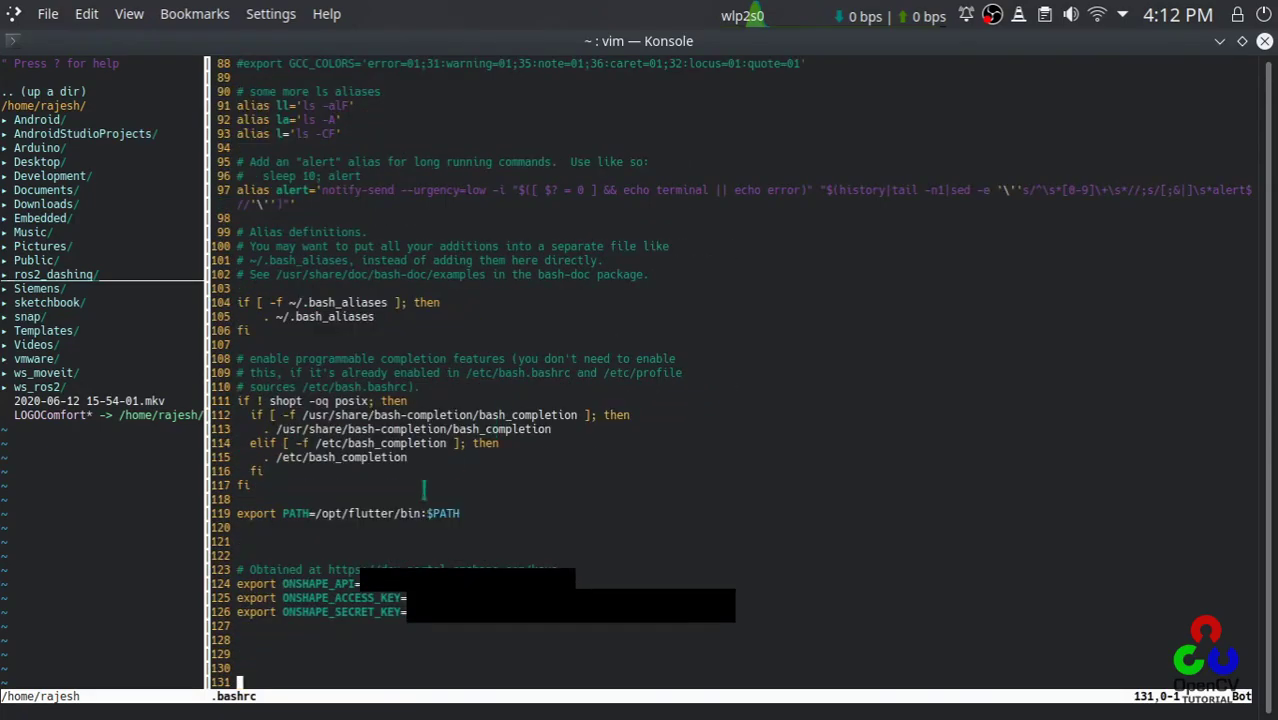
drag(238, 585, 716, 619)
key(Escape)
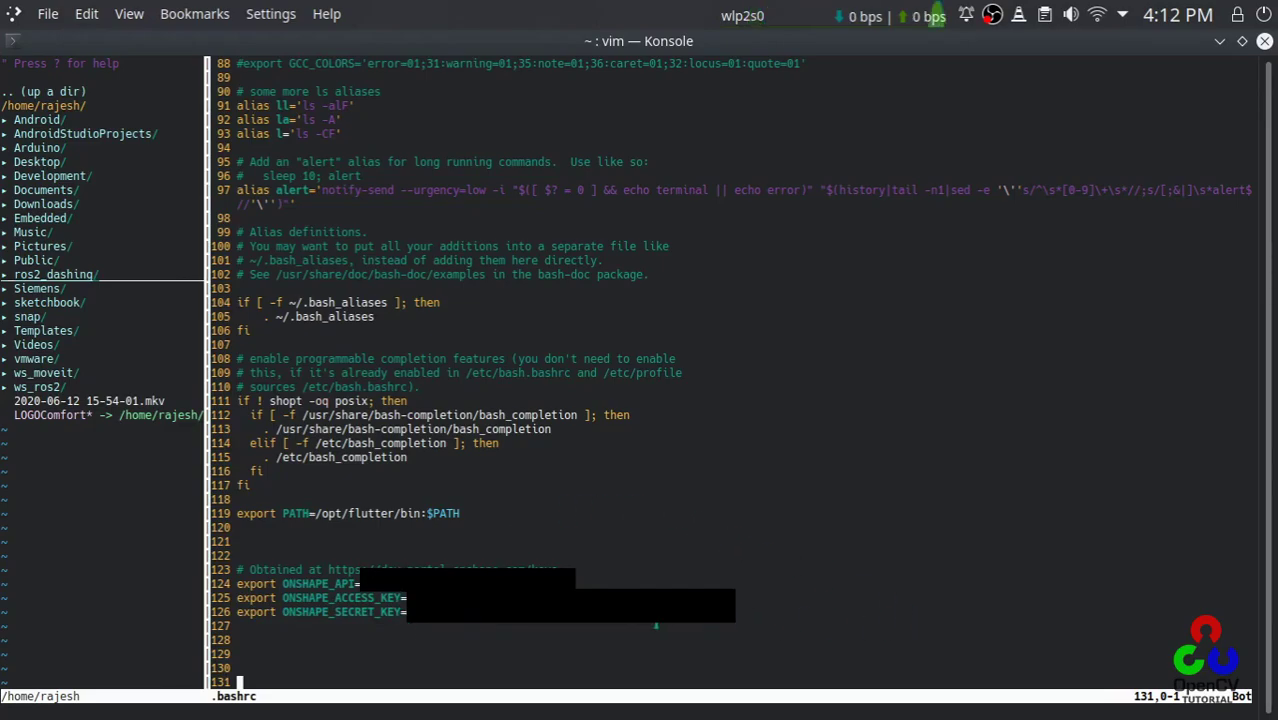
double_click(340, 611)
Step: Switch to the browser and revisit the developer portal's API keys page and the URDF_TUTORIAL assembly
key(alt+Tab)
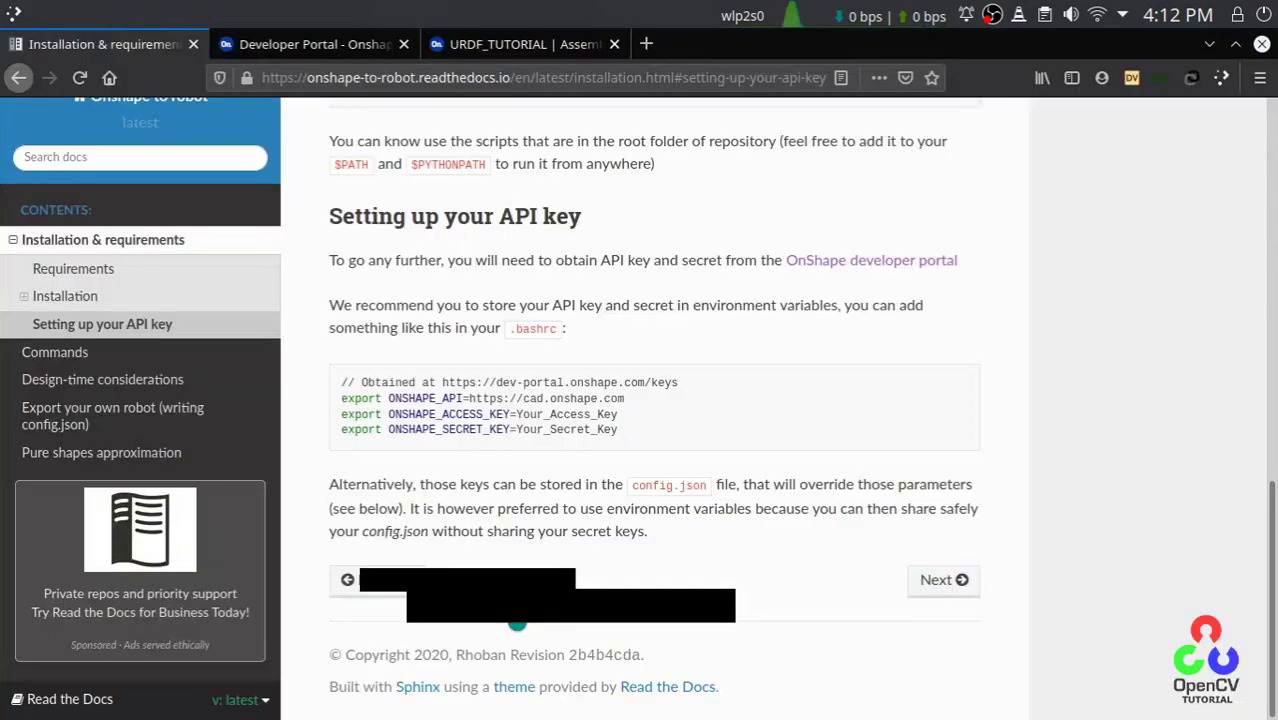
click(300, 44)
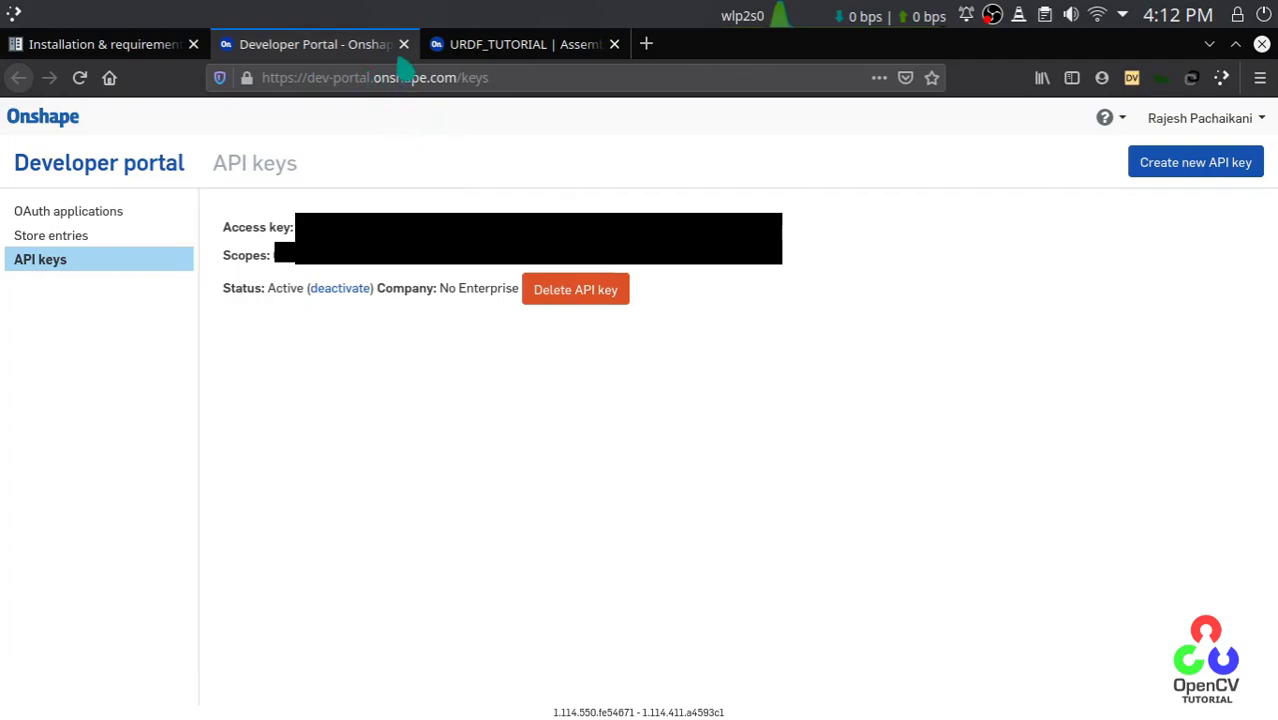
click(499, 44)
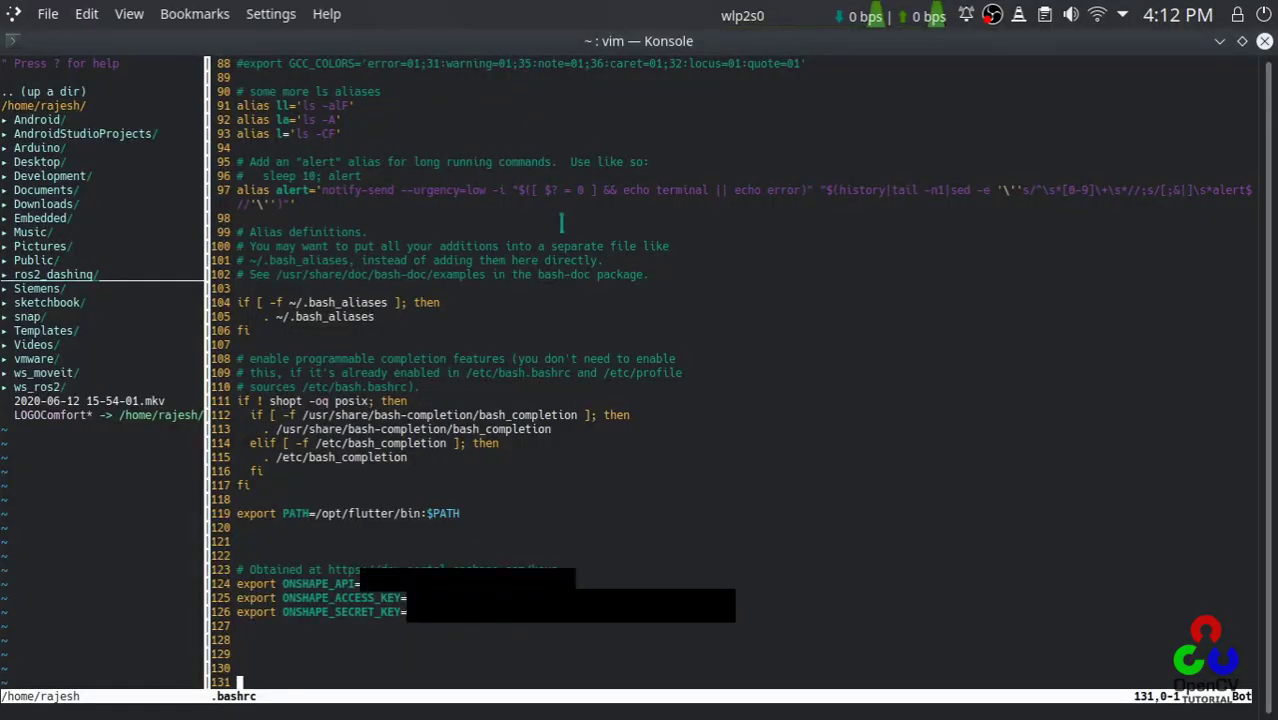
Step: Quit vim completely, closing both the .bashrc file and the directory tree
text(:q)
key(Return)
text(:q)
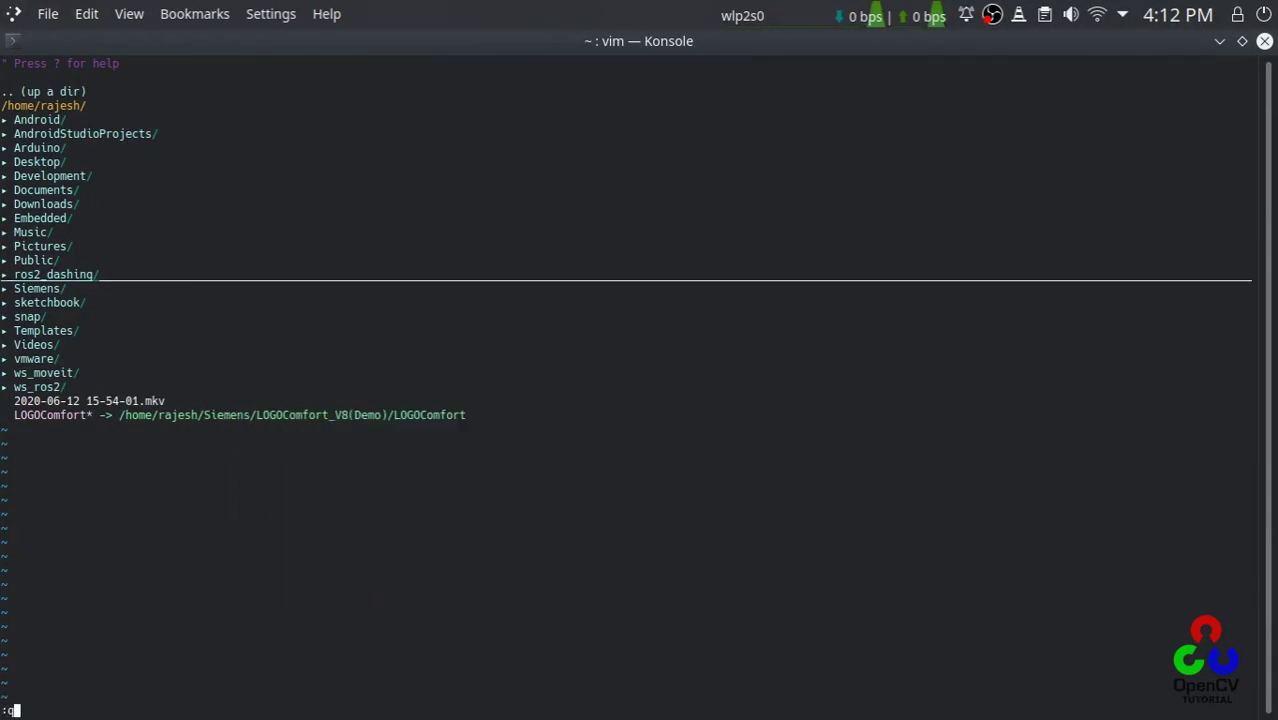
key(Return)
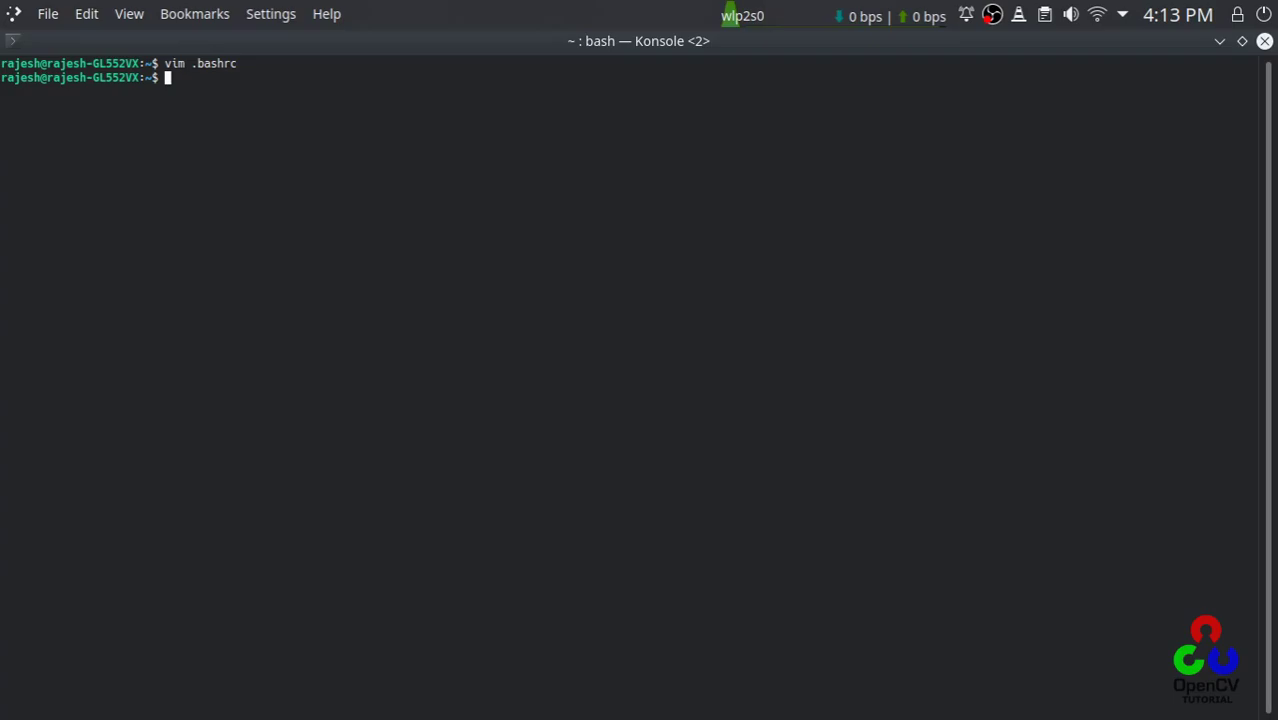
Step: Change into the Development/robot directory and list its contents
text(evel)
key(Tab)
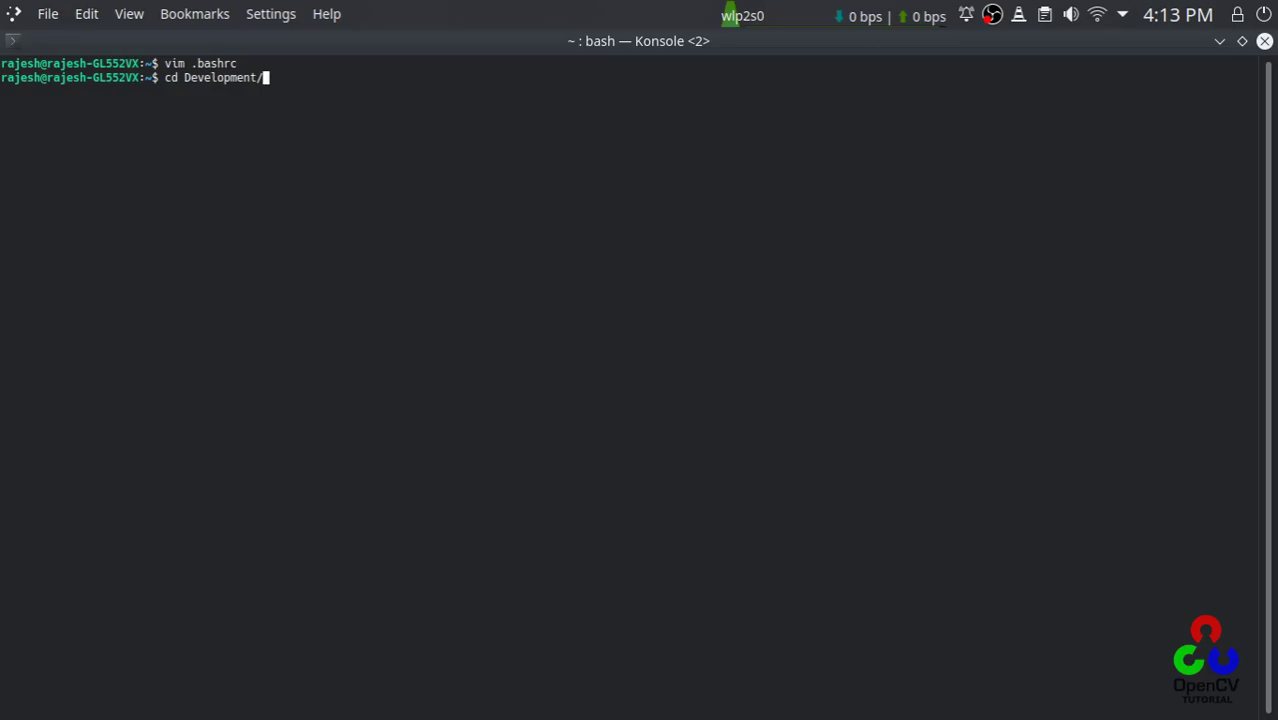
key(Tab)
key(Tab)
text(r)
key(Tab)
key(Return)
text(ls)
key(Return)
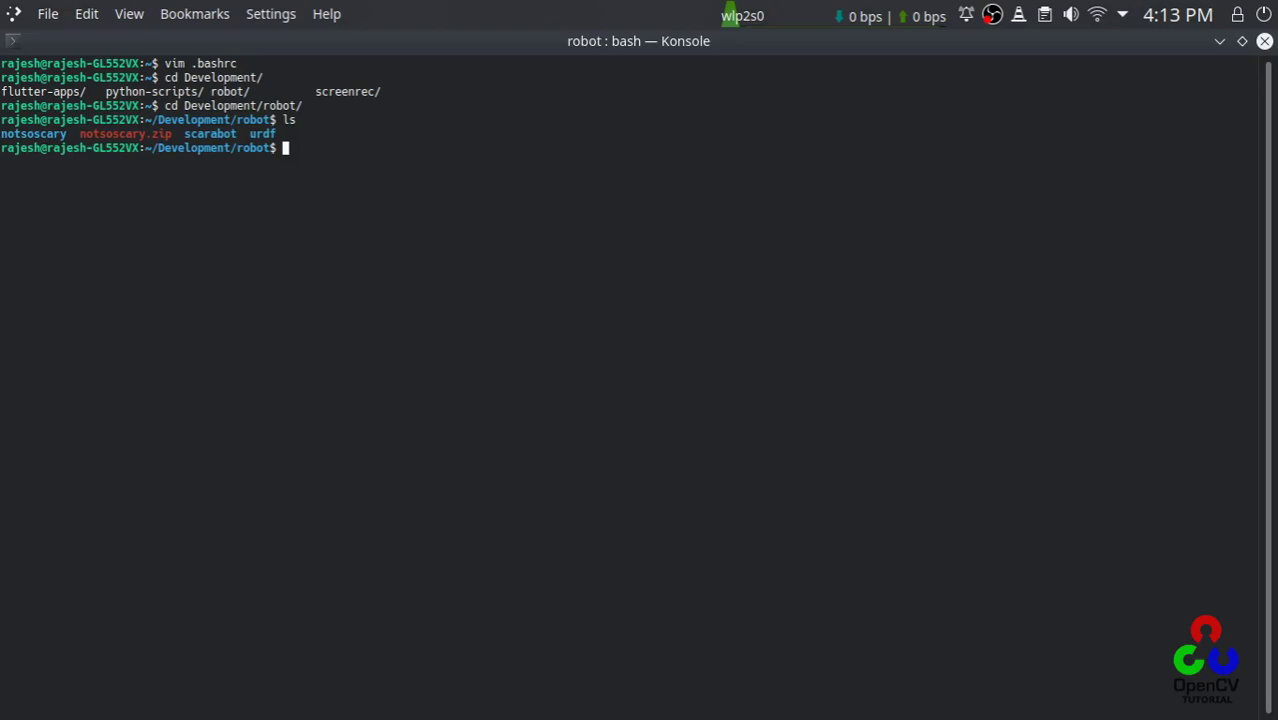
Step: Create a directory named urdf_tutorial inside the robot folder
text(mkdir)
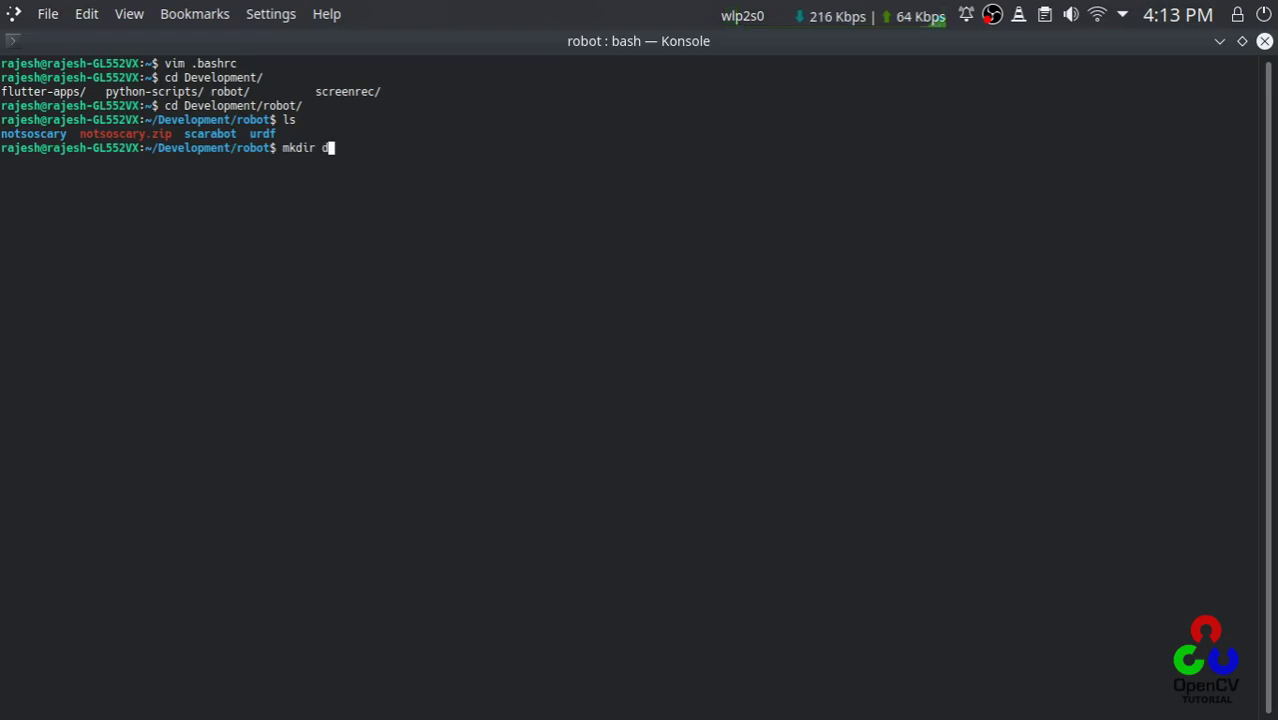
text(urdf)
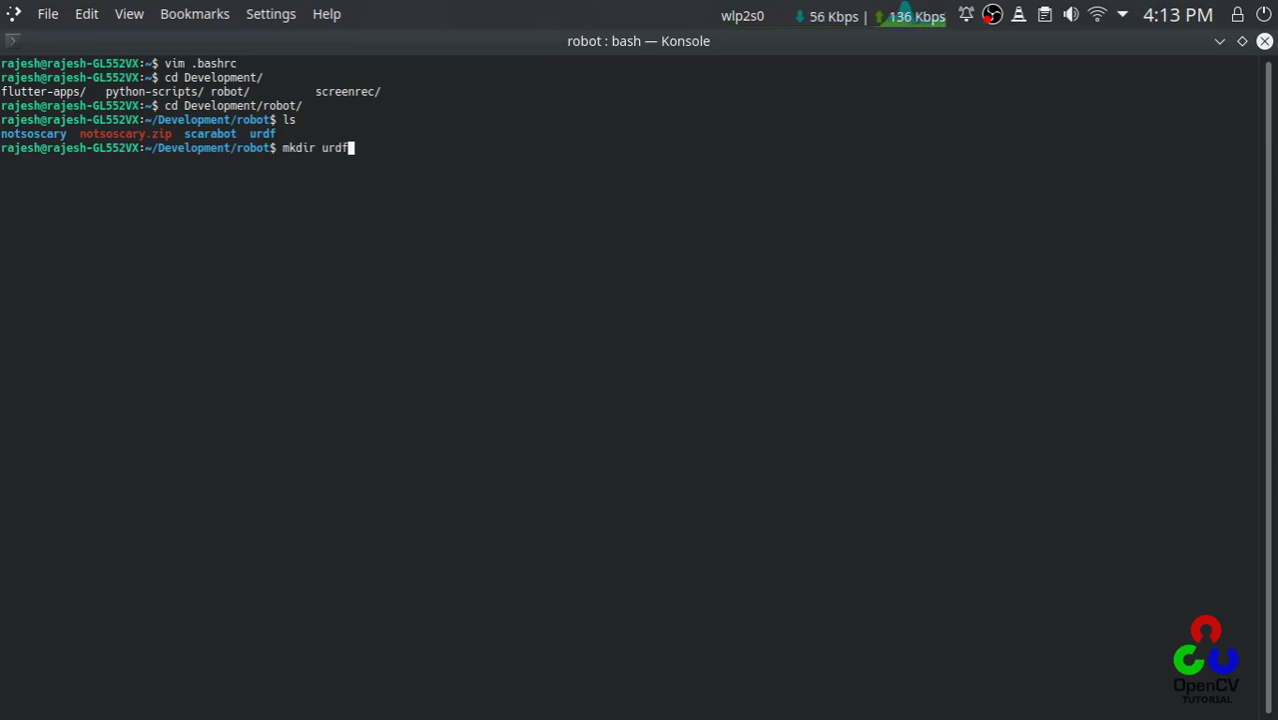
text(_tut)
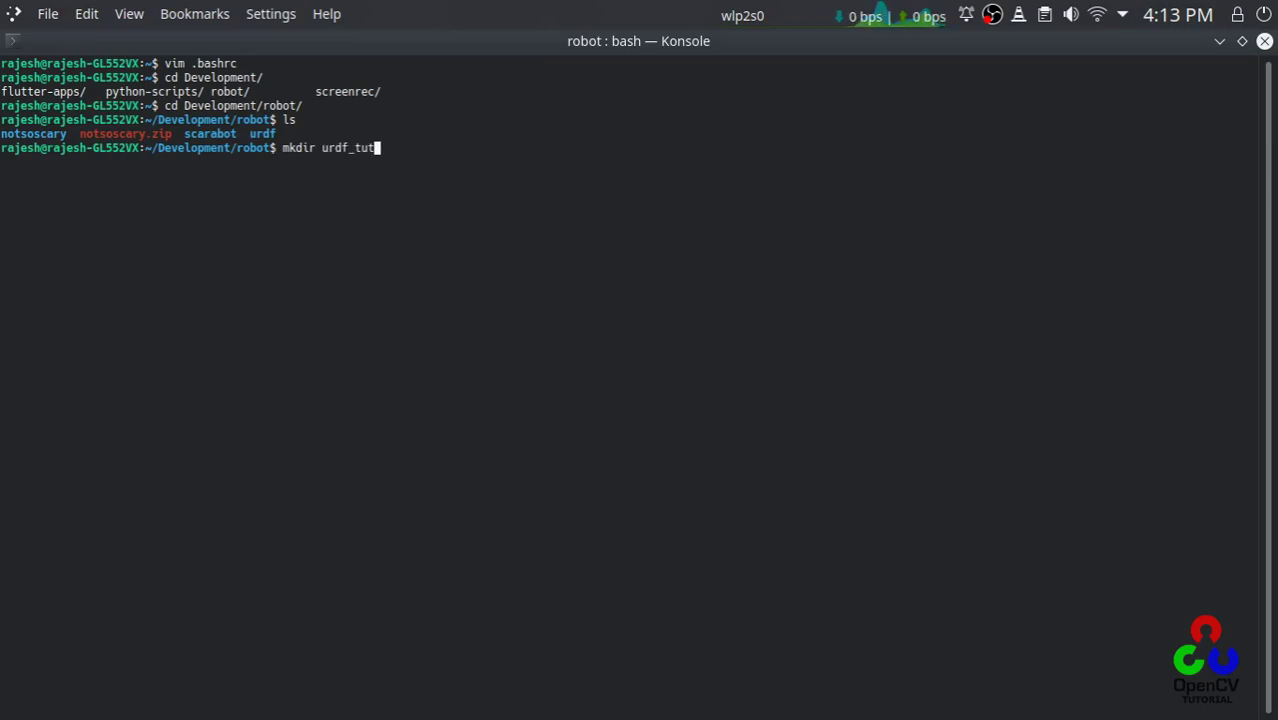
text(orial)
key(Return)
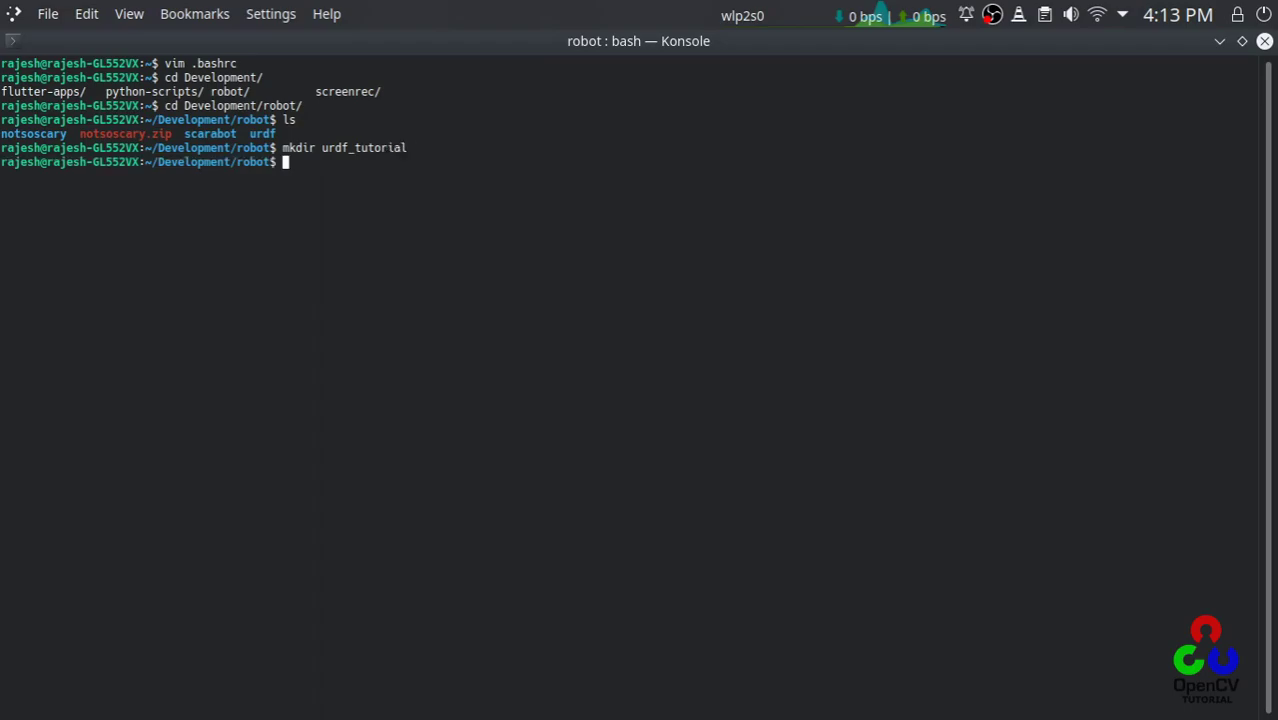
text(cd urdf)
key(Return)
text(cd )
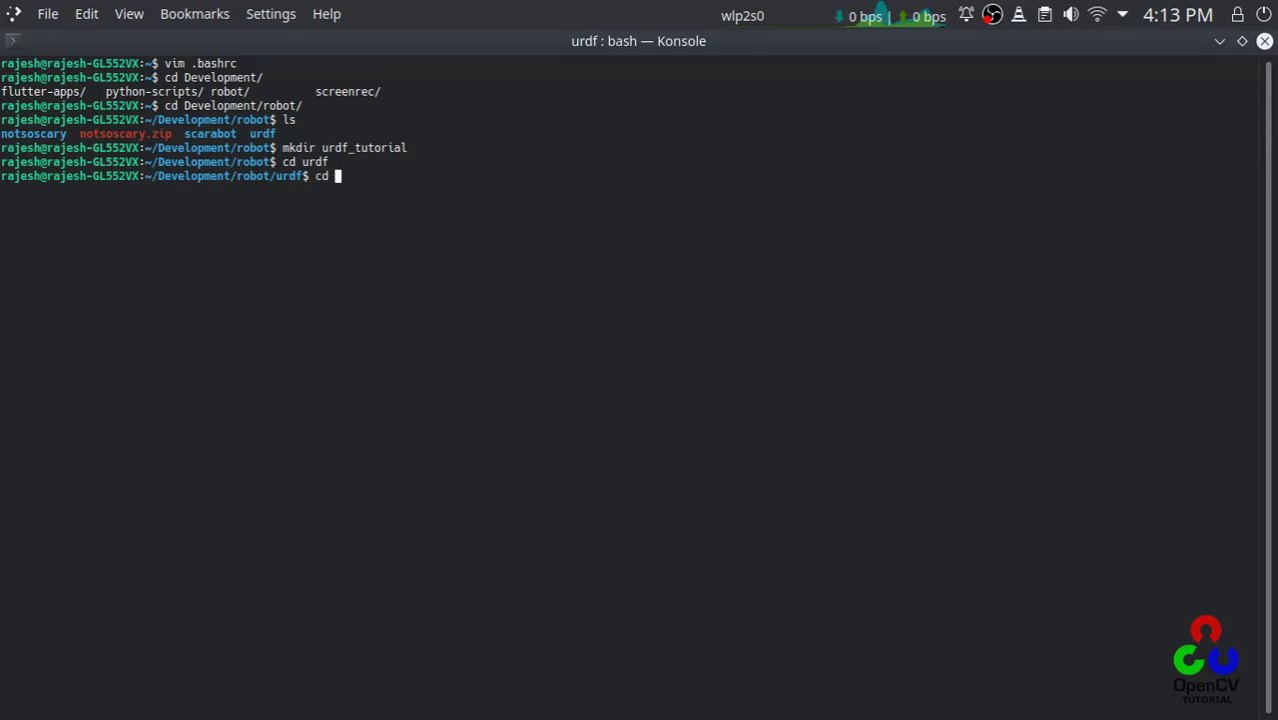
text(..)
key(Return)
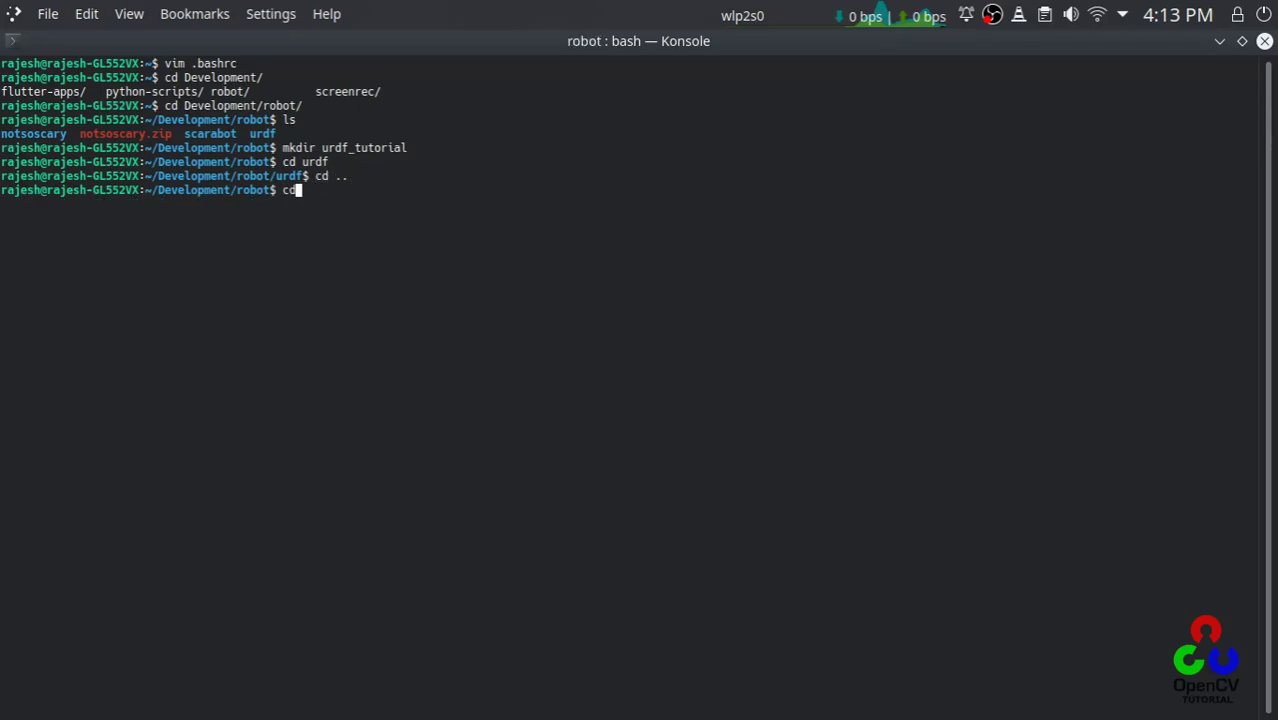
Step: Change into the new urdf_tutorial directory
text(cd urdf_)
key(Tab)
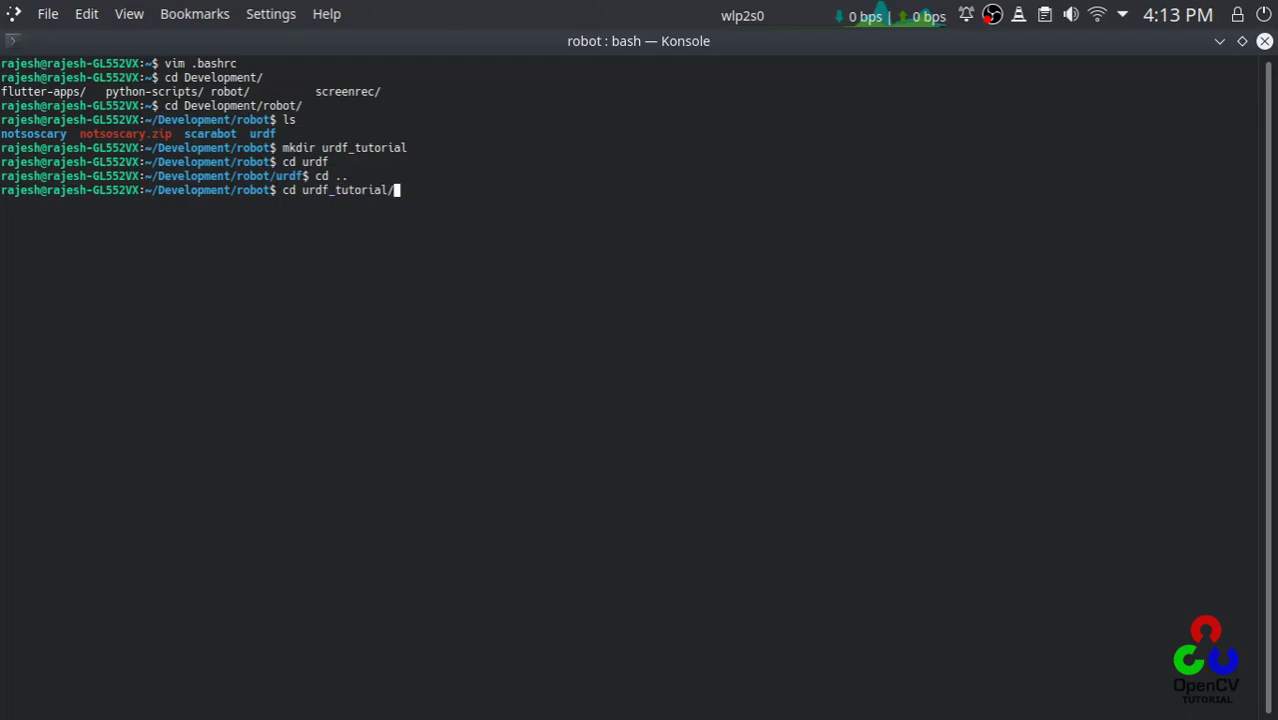
key(BackSpace)
key(Return)
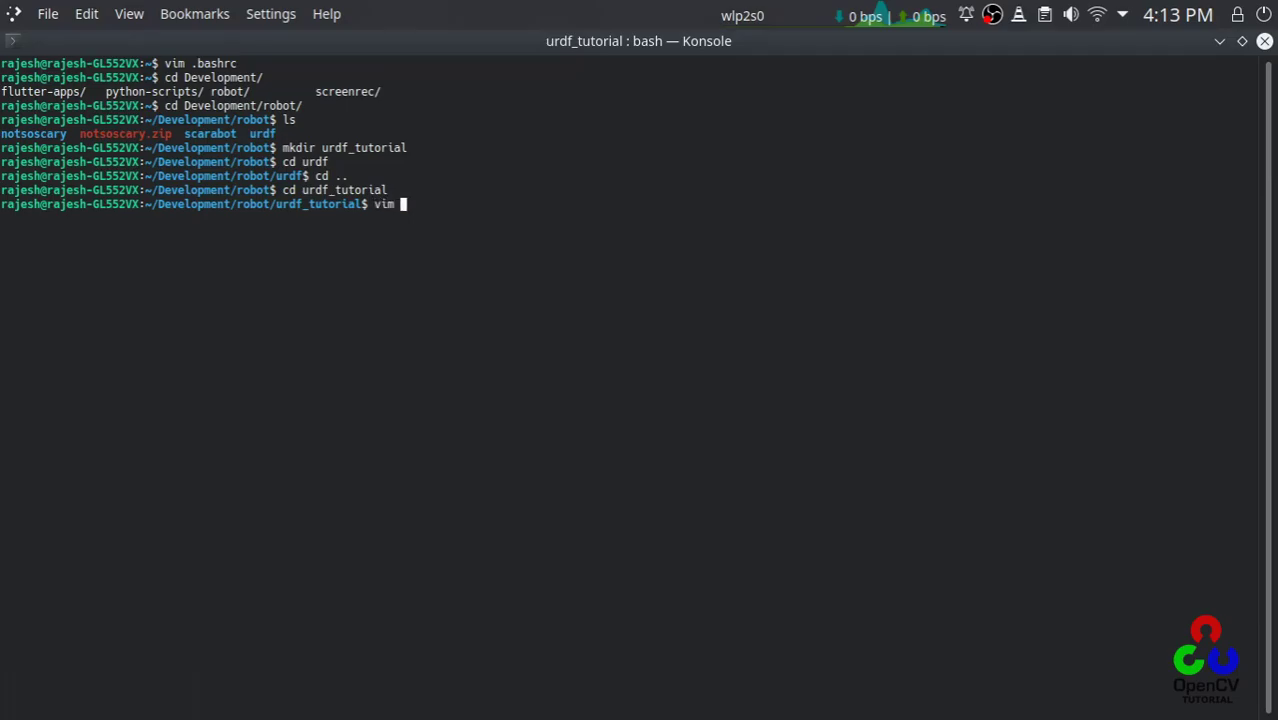
key(BackSpace)
key(BackSpace)
key(BackSpace)
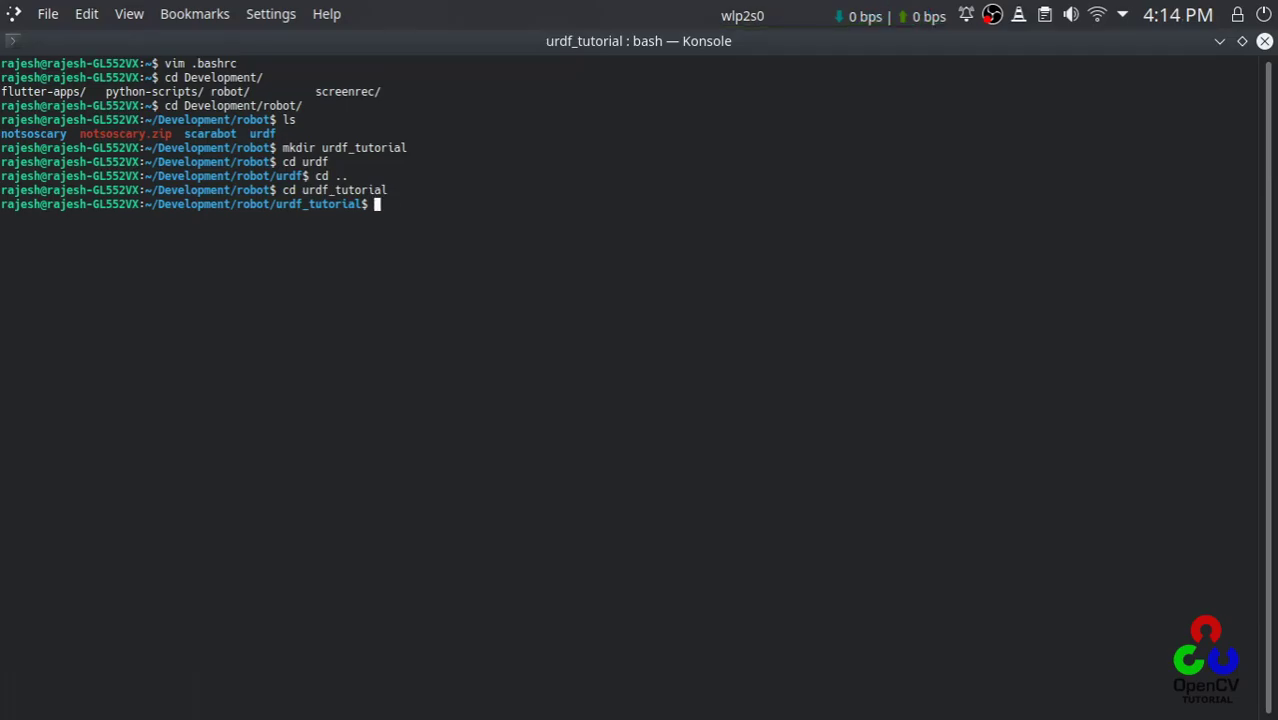
Step: Find and launch the Kate text editor
key(super)
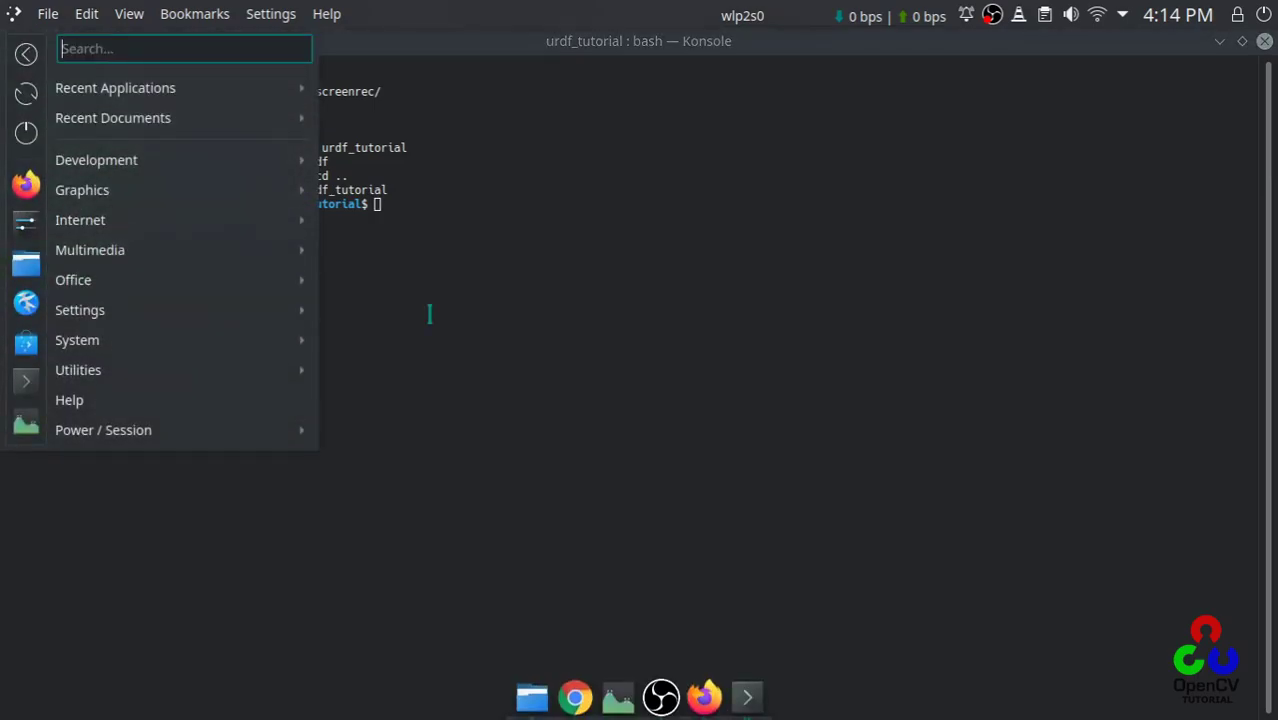
text(kate)
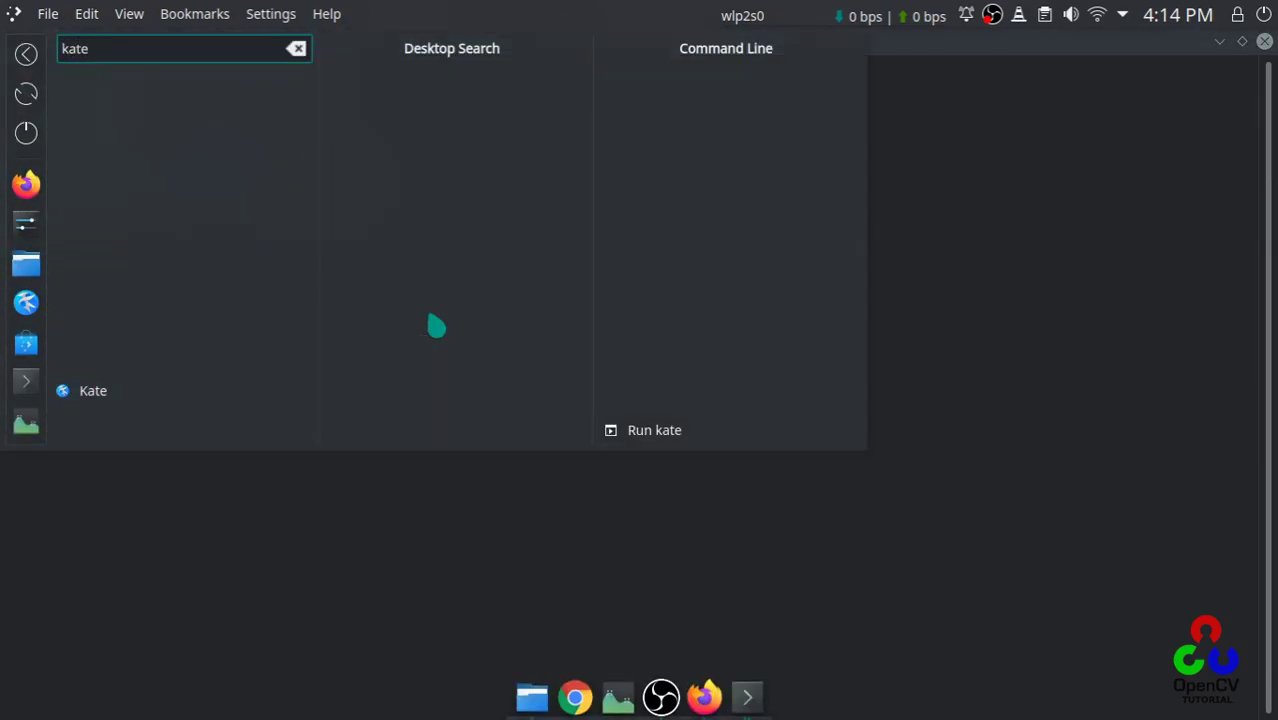
click(128, 392)
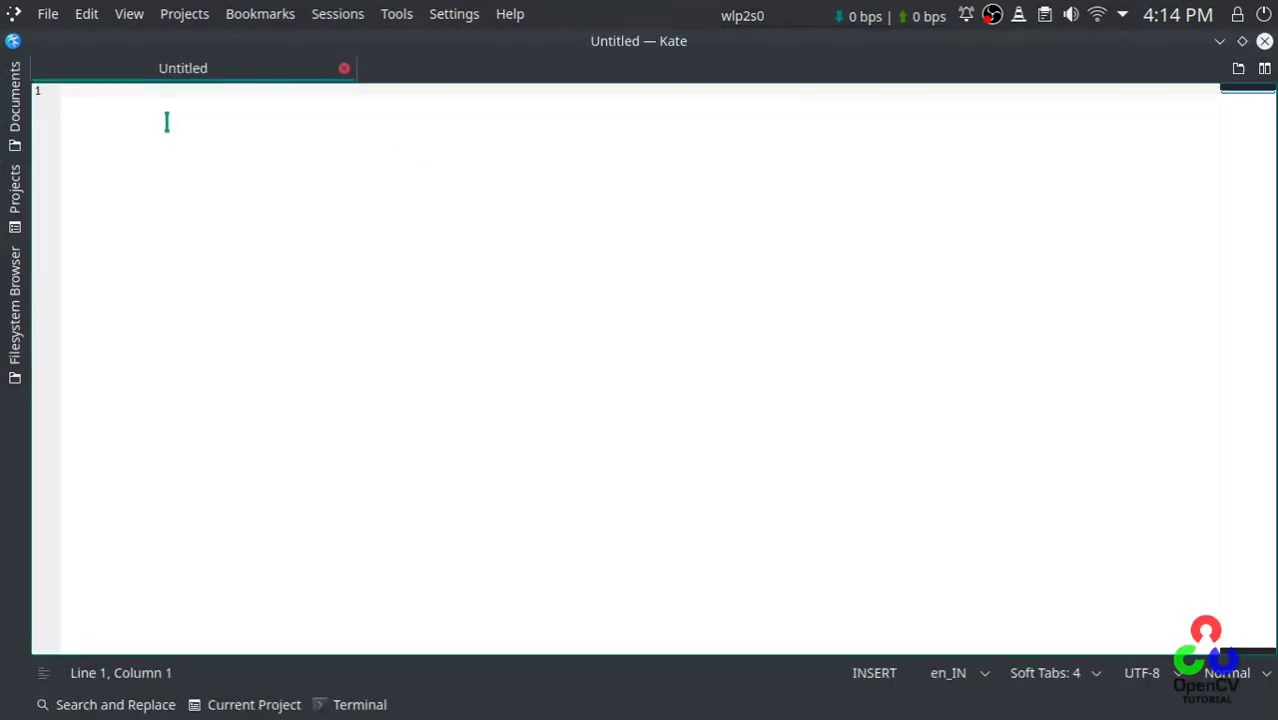
Step: Enter a pair of braces with an indented blank line between them in the untitled document
text({})
key(Return)
key(Return)
key(Up)
key(Tab)
Step: Switch to the browser's config.json documentation and copy the minimum example with the documentId and outputFormat entries
key(alt+Tab)
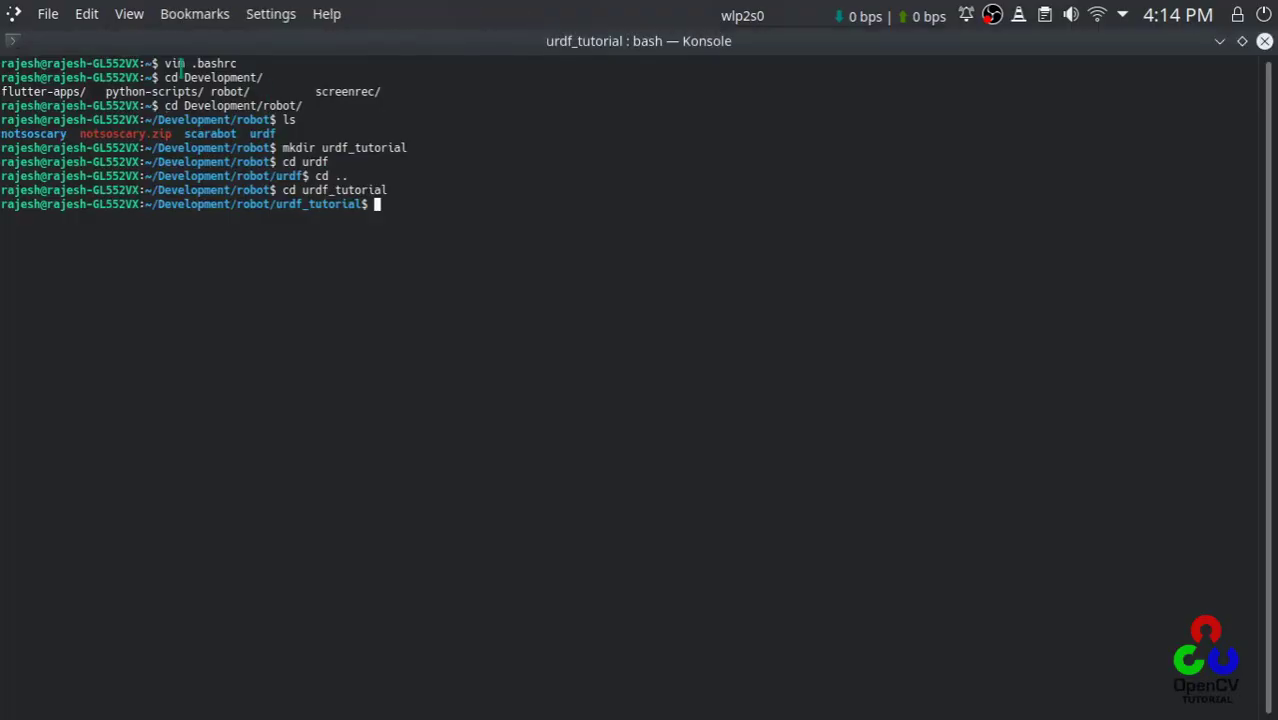
key(alt+Tab)
key(alt+Tab)
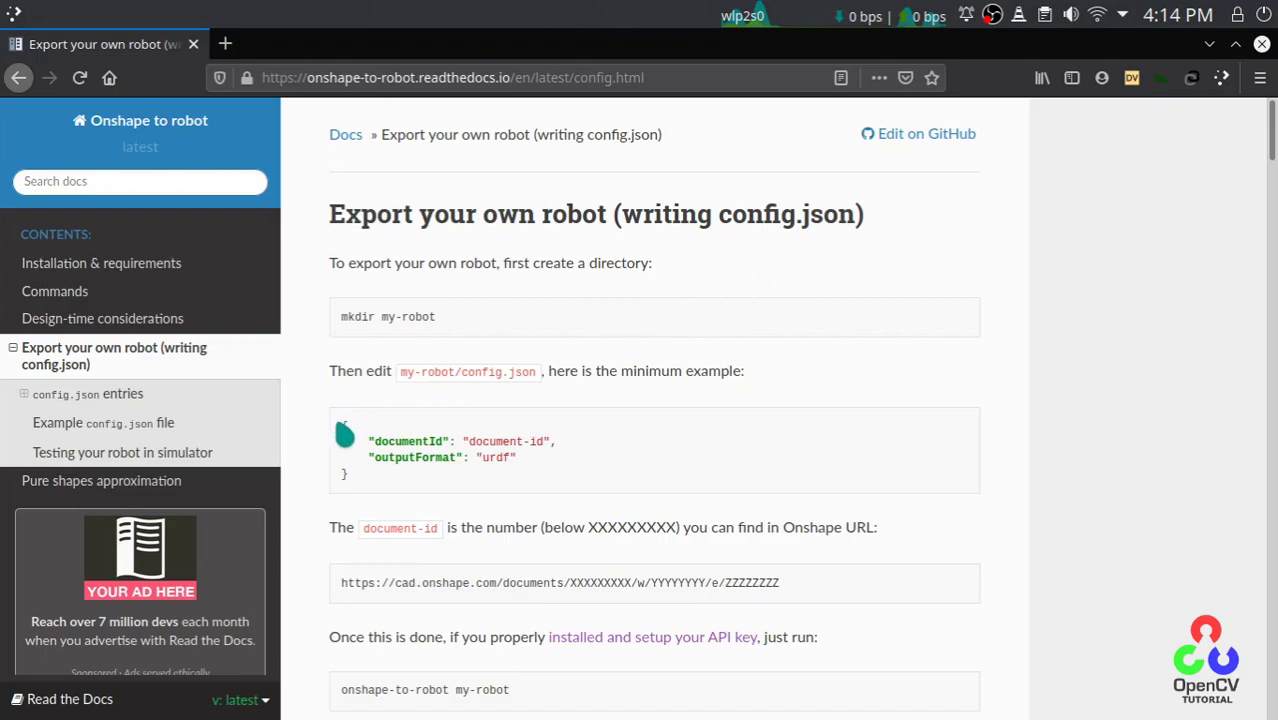
drag(363, 465, 545, 462)
click(538, 470)
drag(352, 484, 340, 426)
key(ctrl+c)
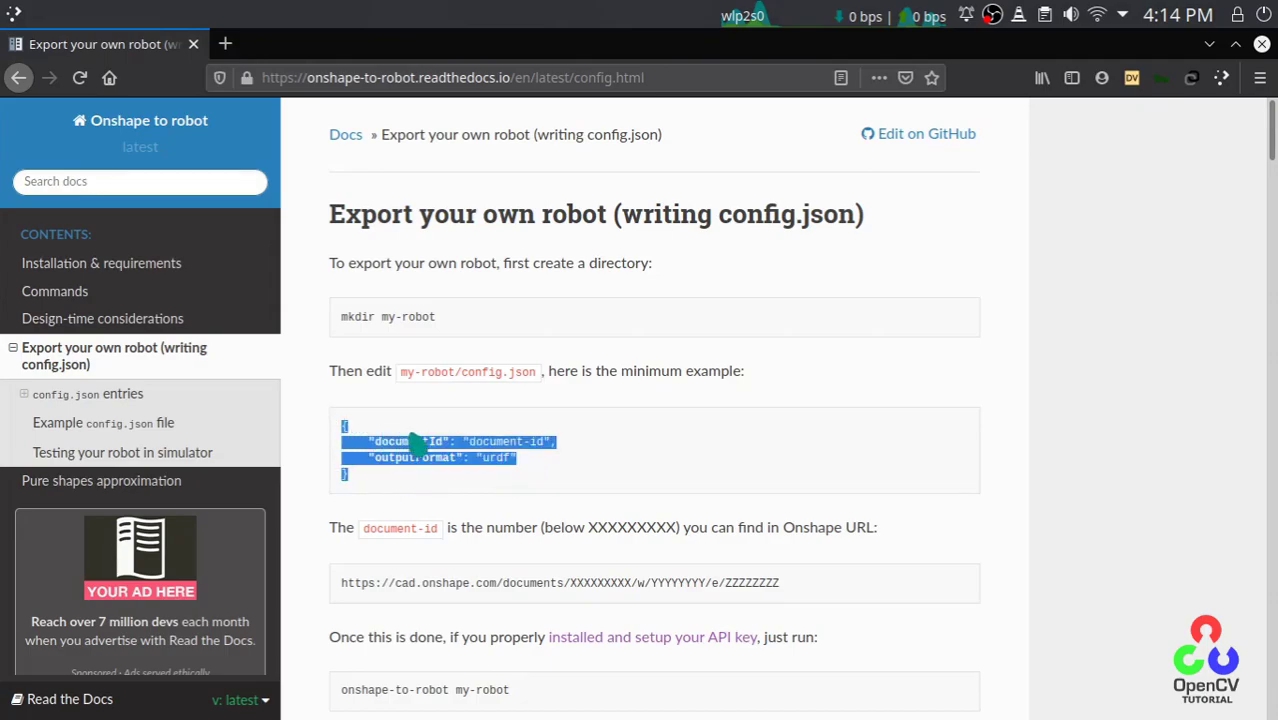
Step: Return to Kate and replace the untitled document's entire content with the copied config.json example
key(alt+Tab)
key(alt+Tab)
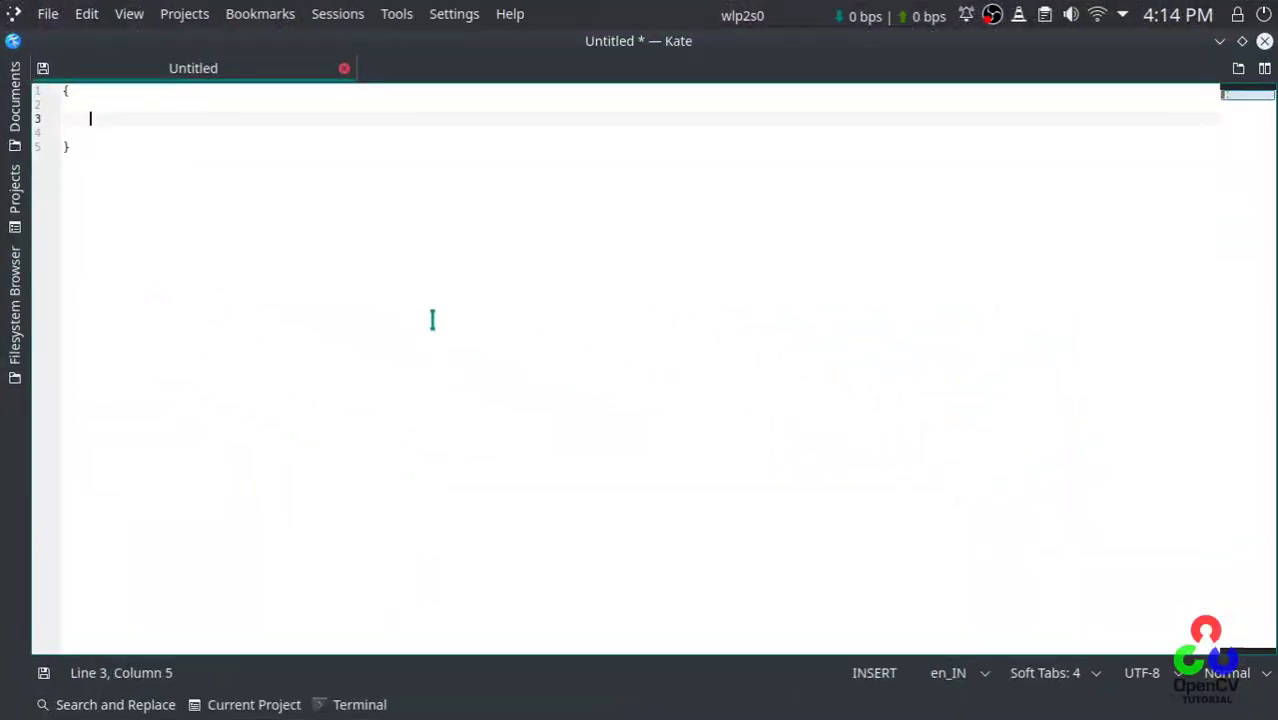
key(ctrl+a)
key(ctrl+v)
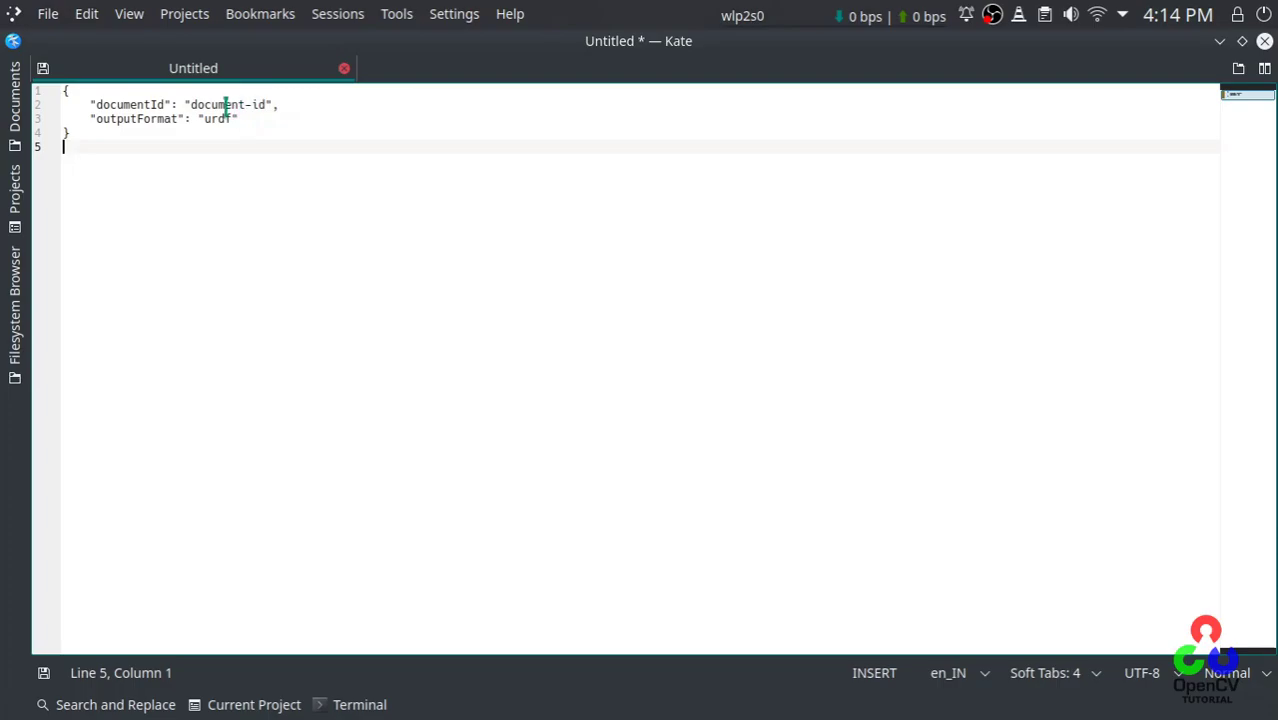
Step: Switch to Firefox and open the copied URDF_TUTORIAL Onshape document link in a new tab
drag(191, 105, 228, 93)
key(alt+Tab)
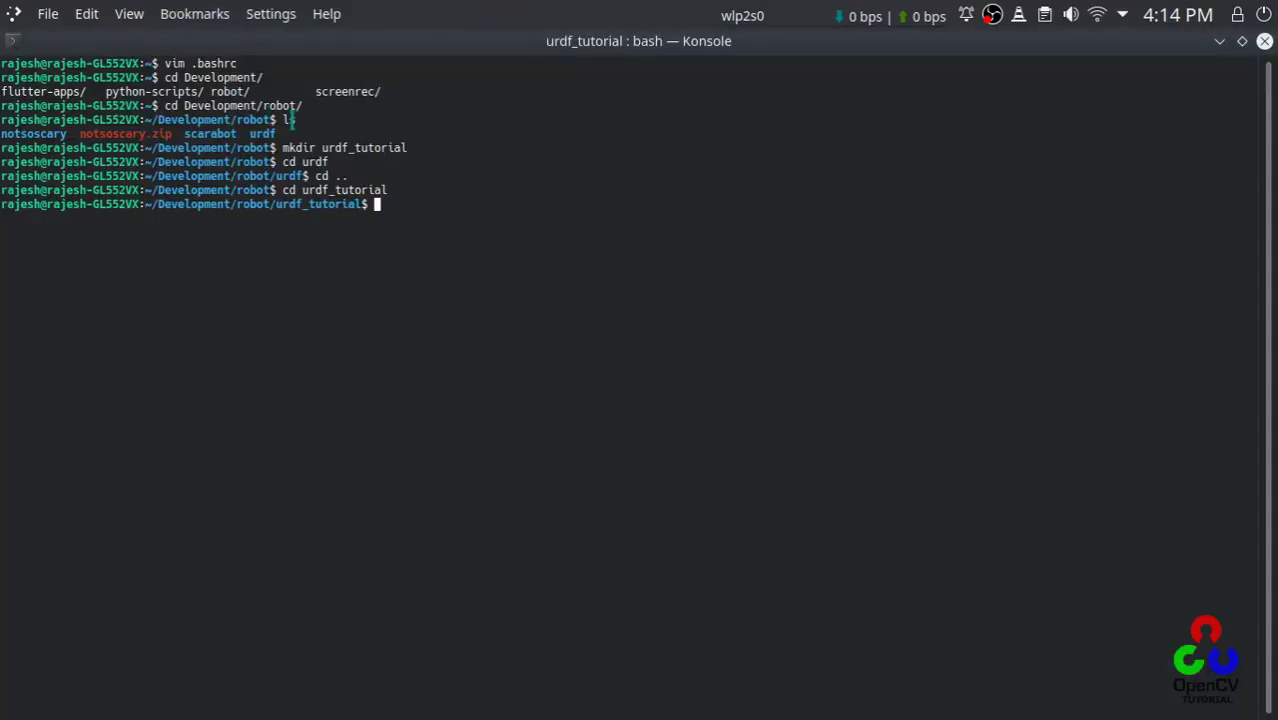
key(alt+Tab)
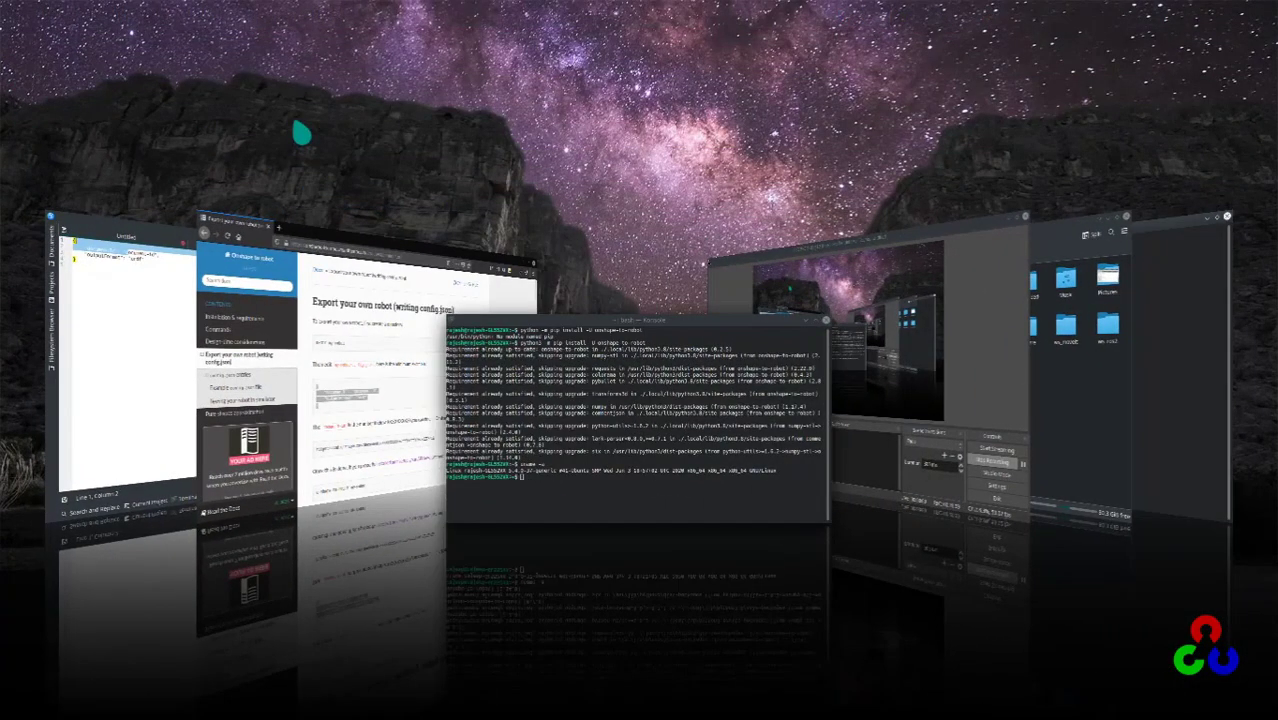
key(alt+Tab)
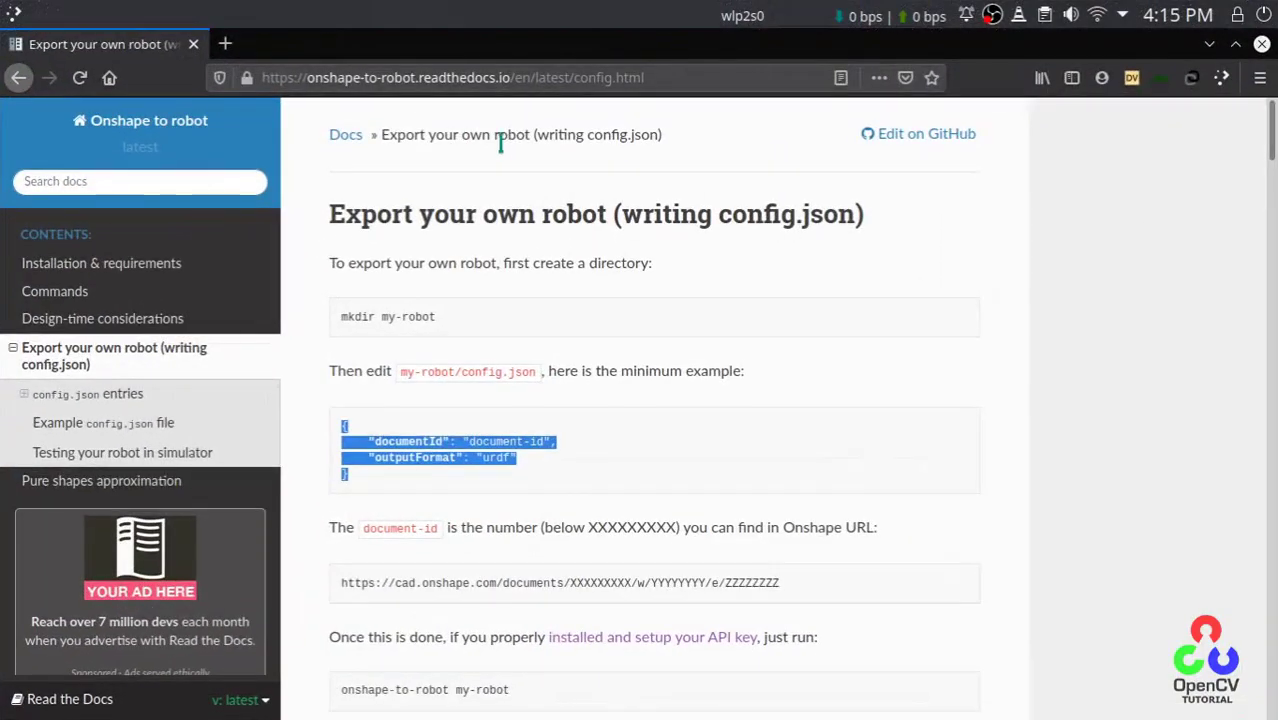
key(ctrl+t)
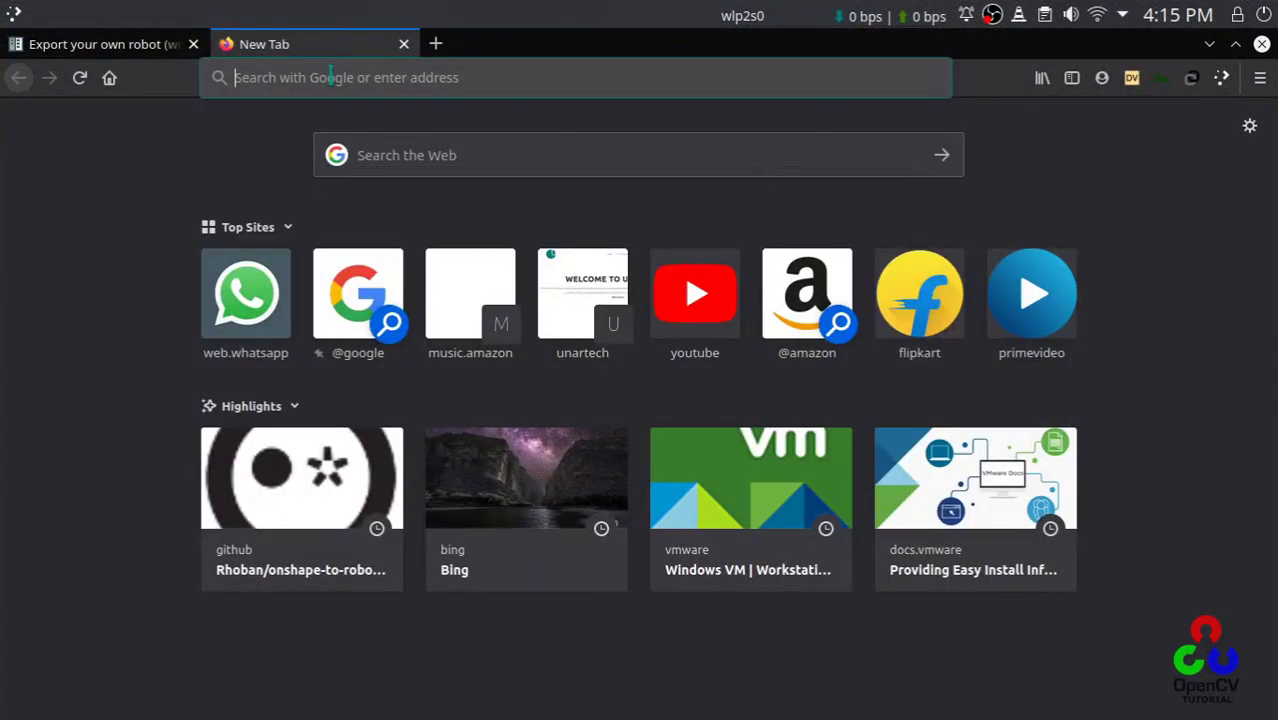
key(ctrl+v)
key(Return)
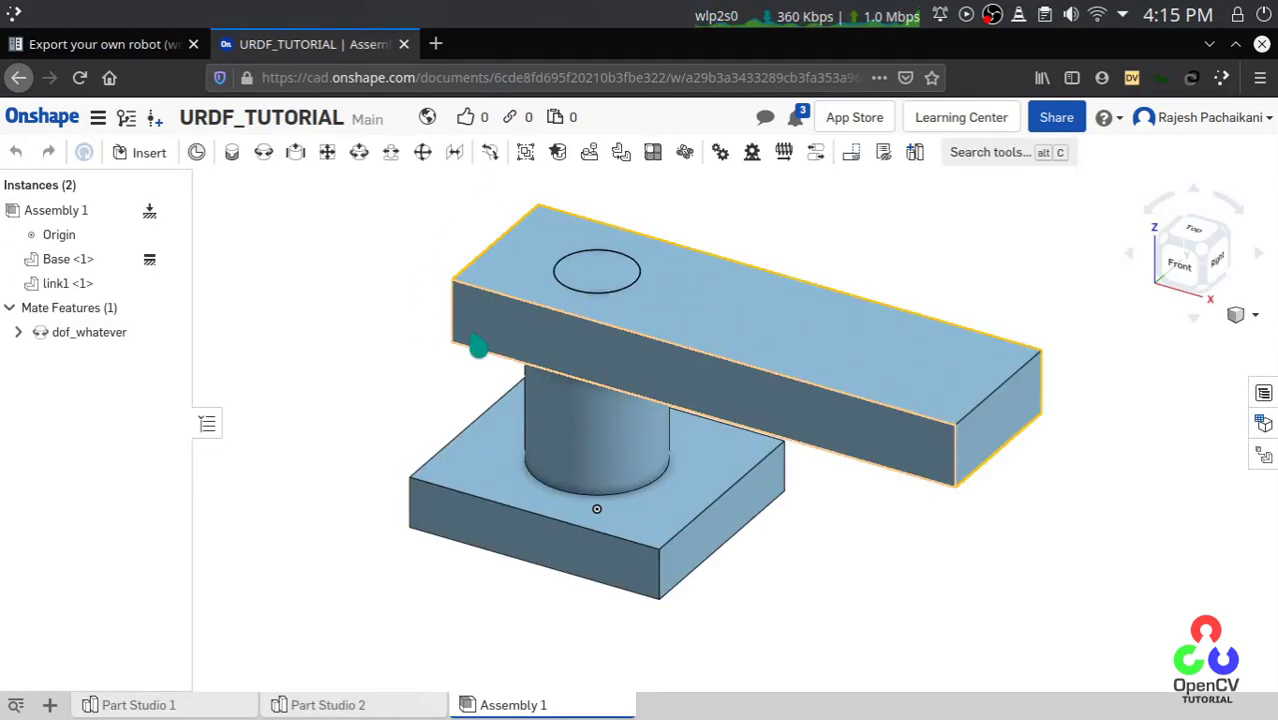
key(alt+Tab)
key(alt+Tab)
key(alt+Tab)
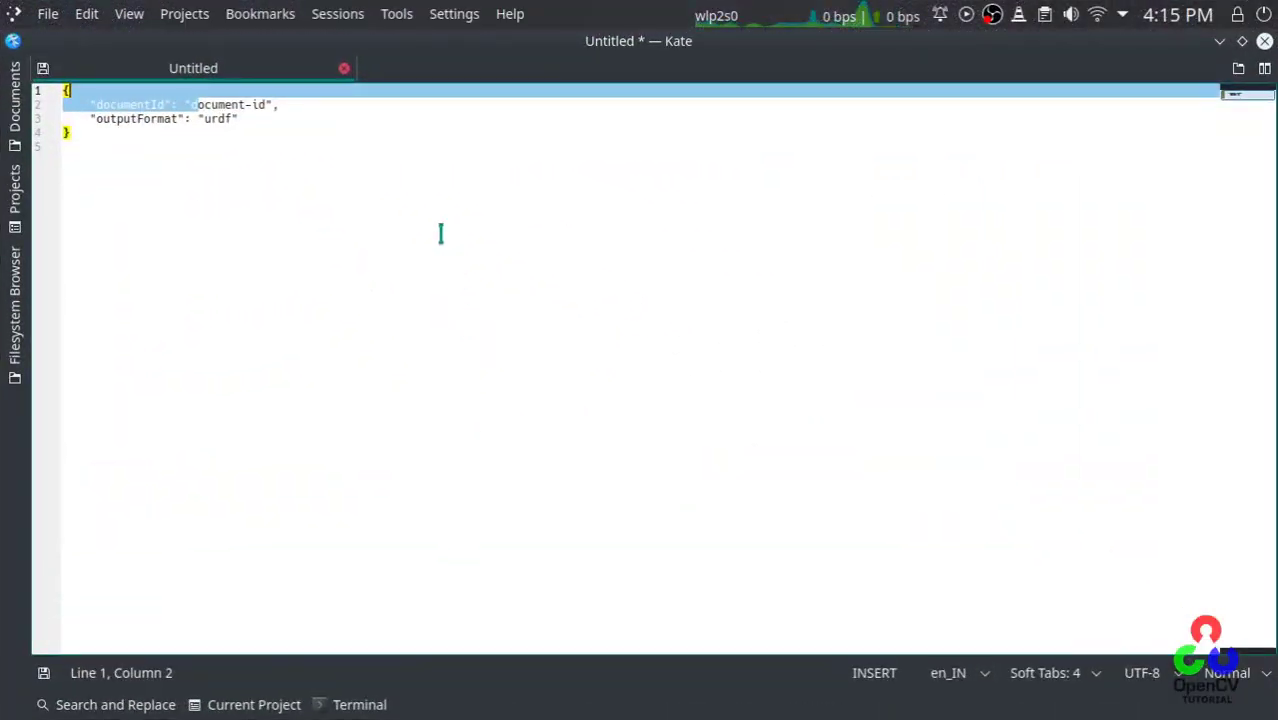
key(ctrl+v)
double_click(217, 104)
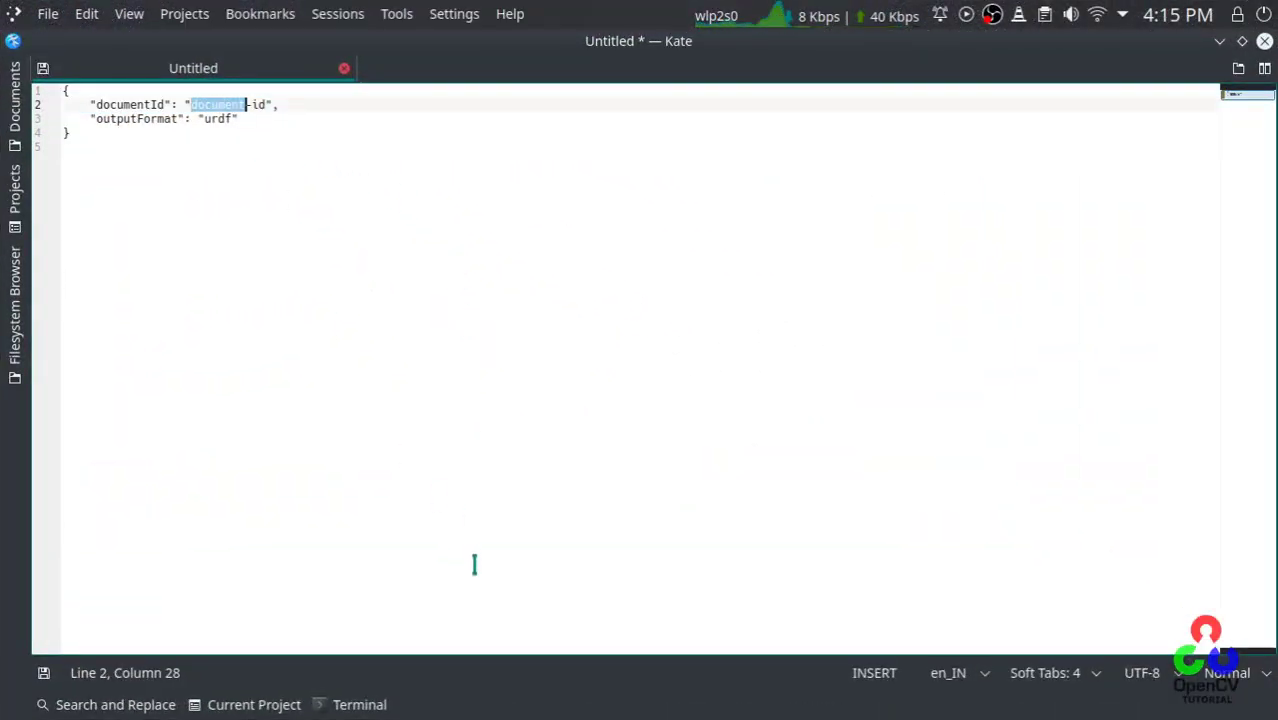
Step: Switch to Firefox and copy the document ID between /documents/ and /w/ in the URDF_TUTORIAL address
mouse_move(596, 697)
click(683, 697)
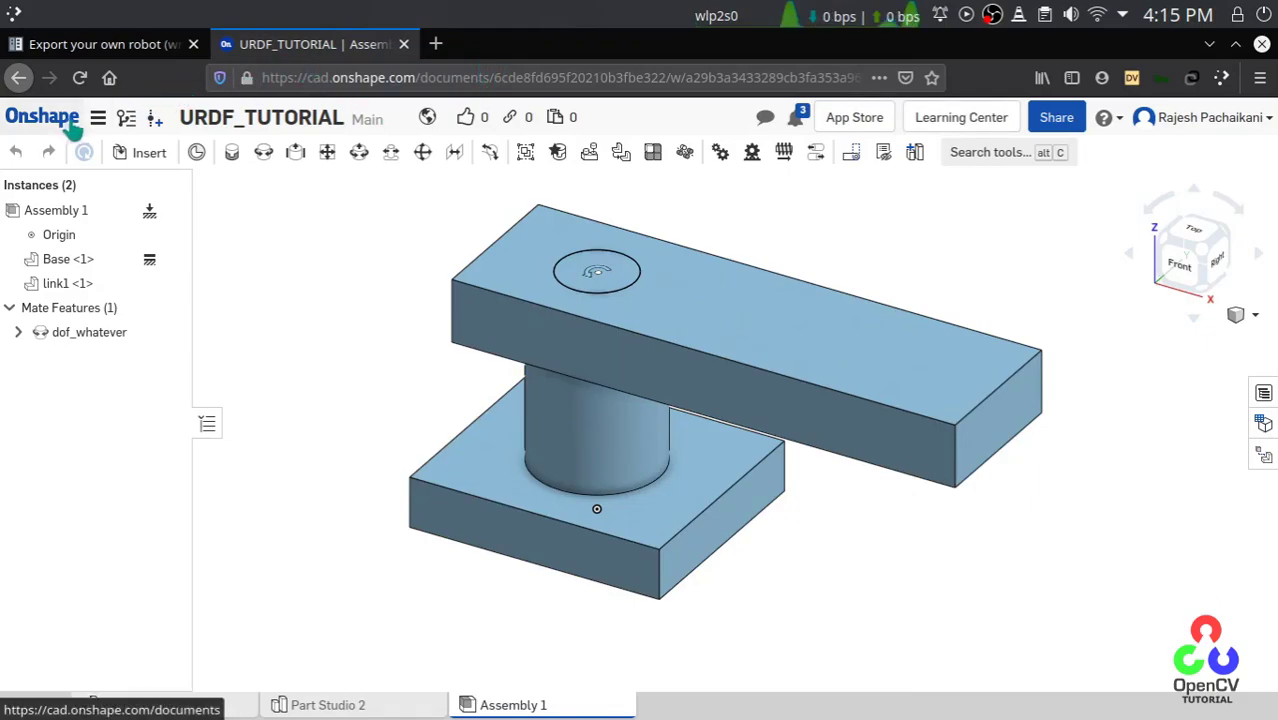
double_click(624, 77)
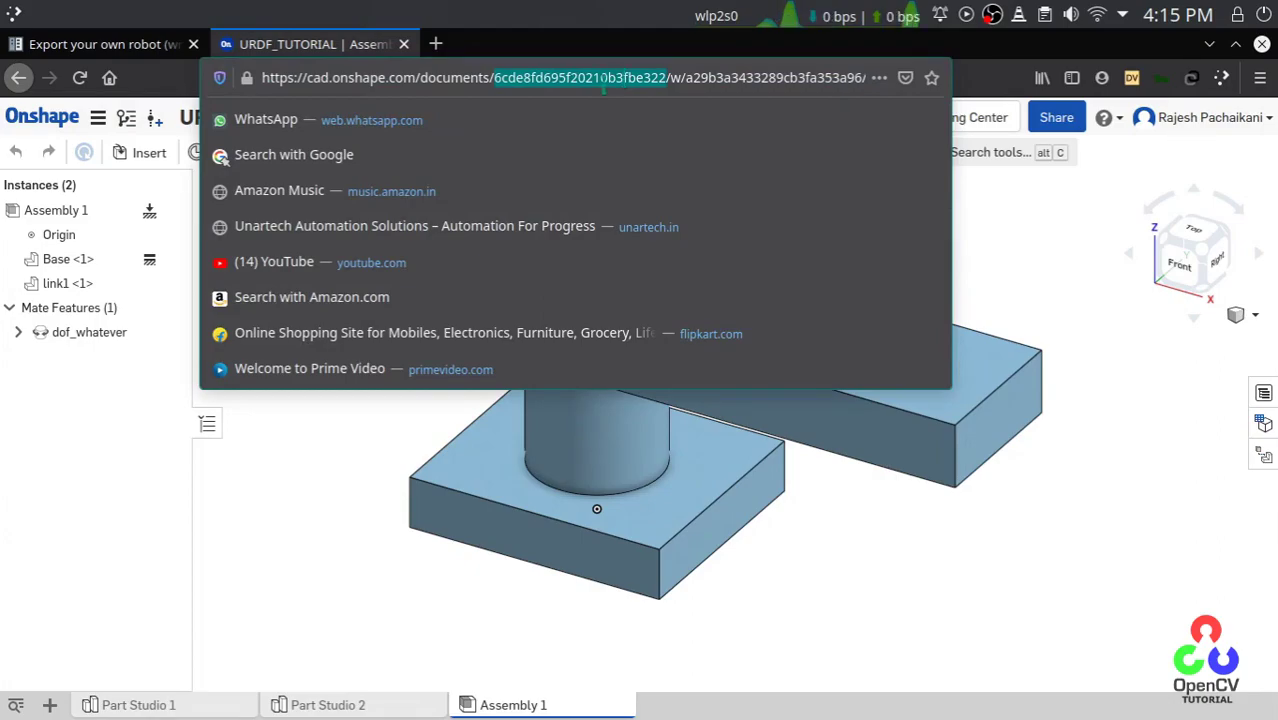
click(504, 78)
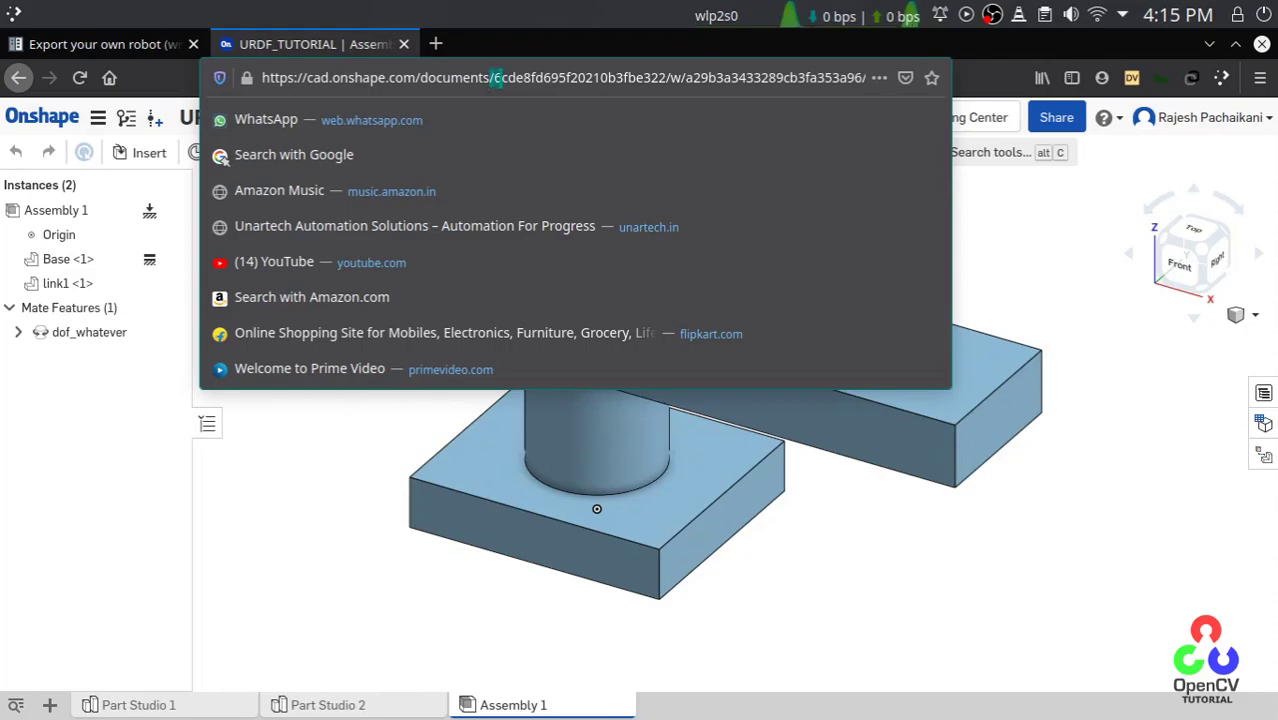
drag(494, 77, 667, 77)
key(ctrl+c)
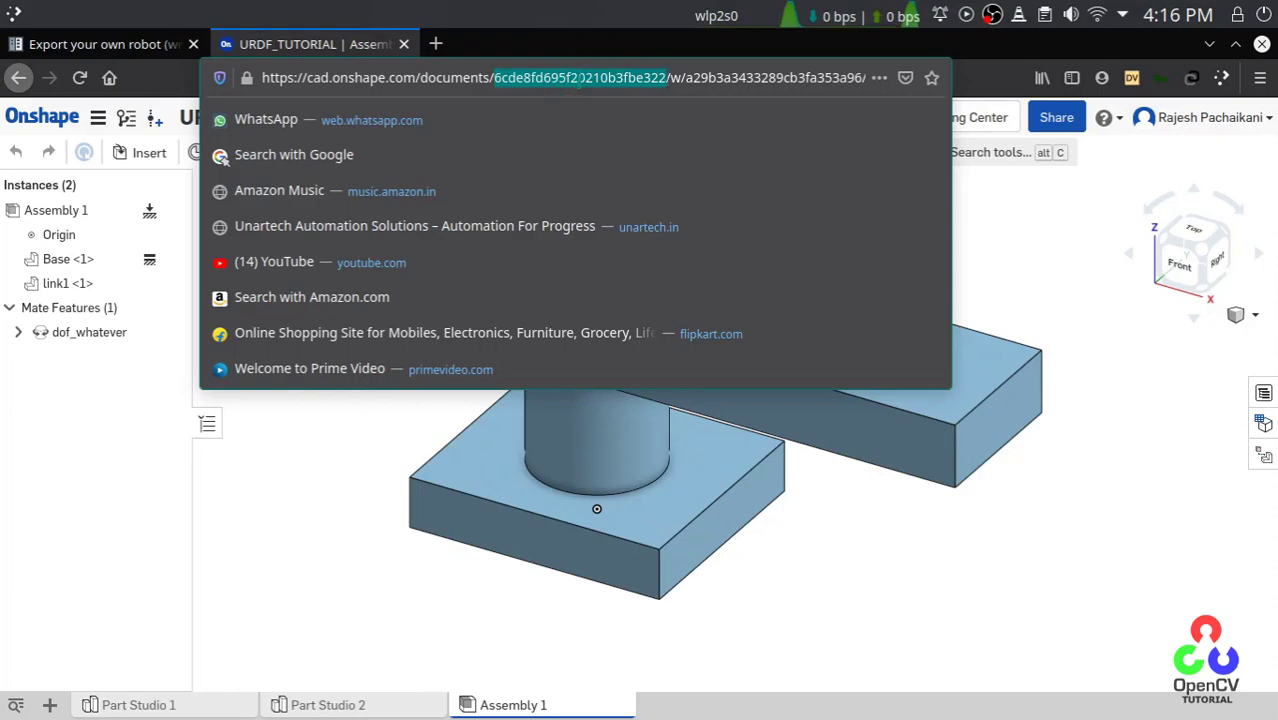
Step: Return to Kate and replace the document-id placeholder in the documentId entry with the copied document ID
key(alt+Tab)
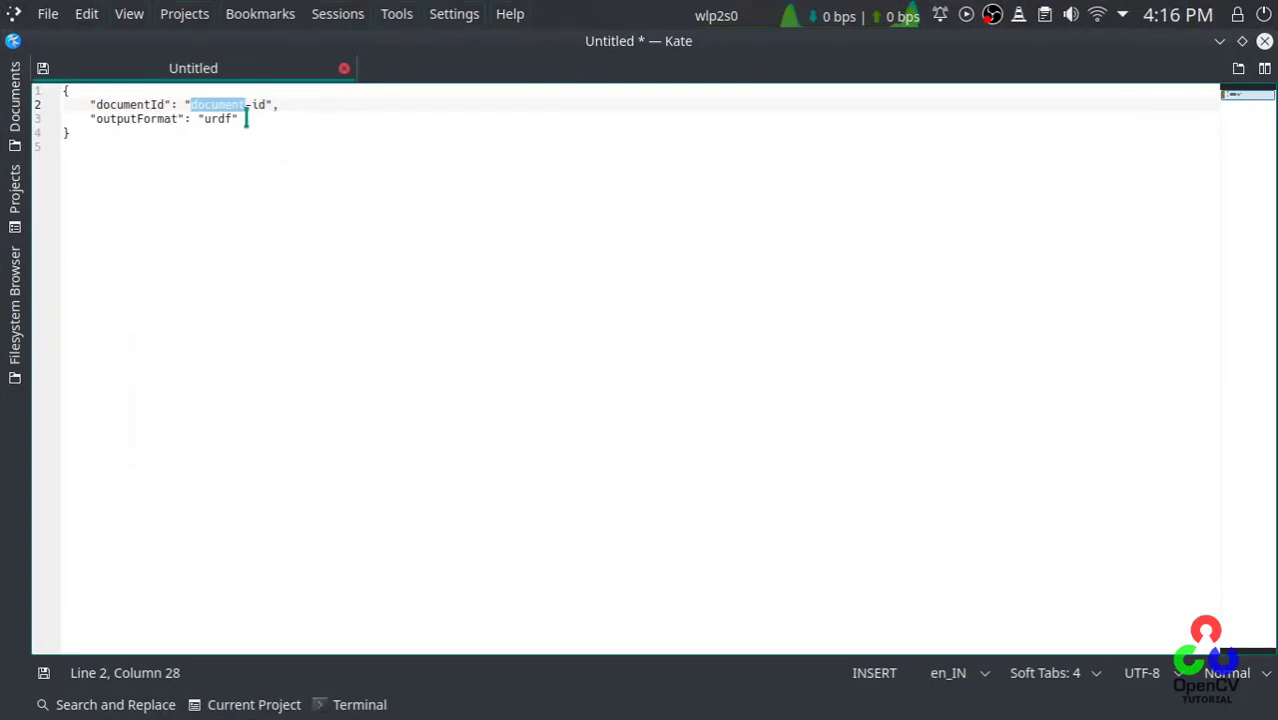
click(247, 105)
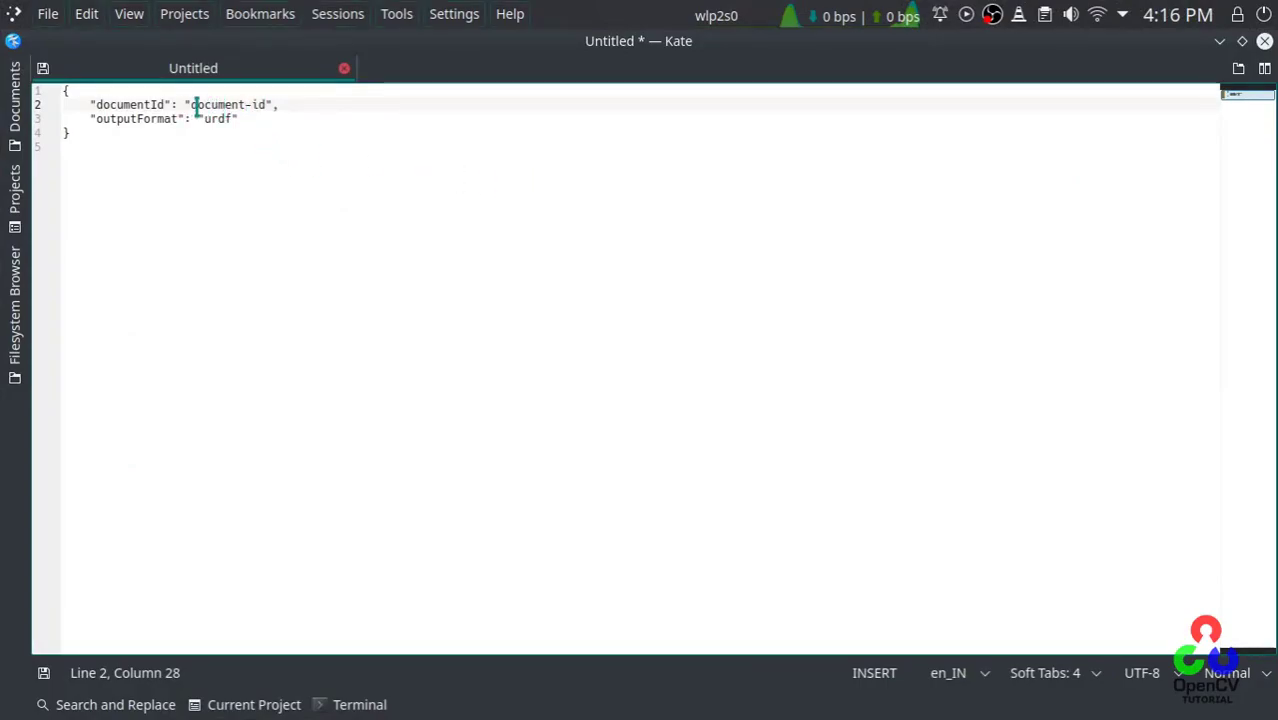
drag(190, 104, 268, 104)
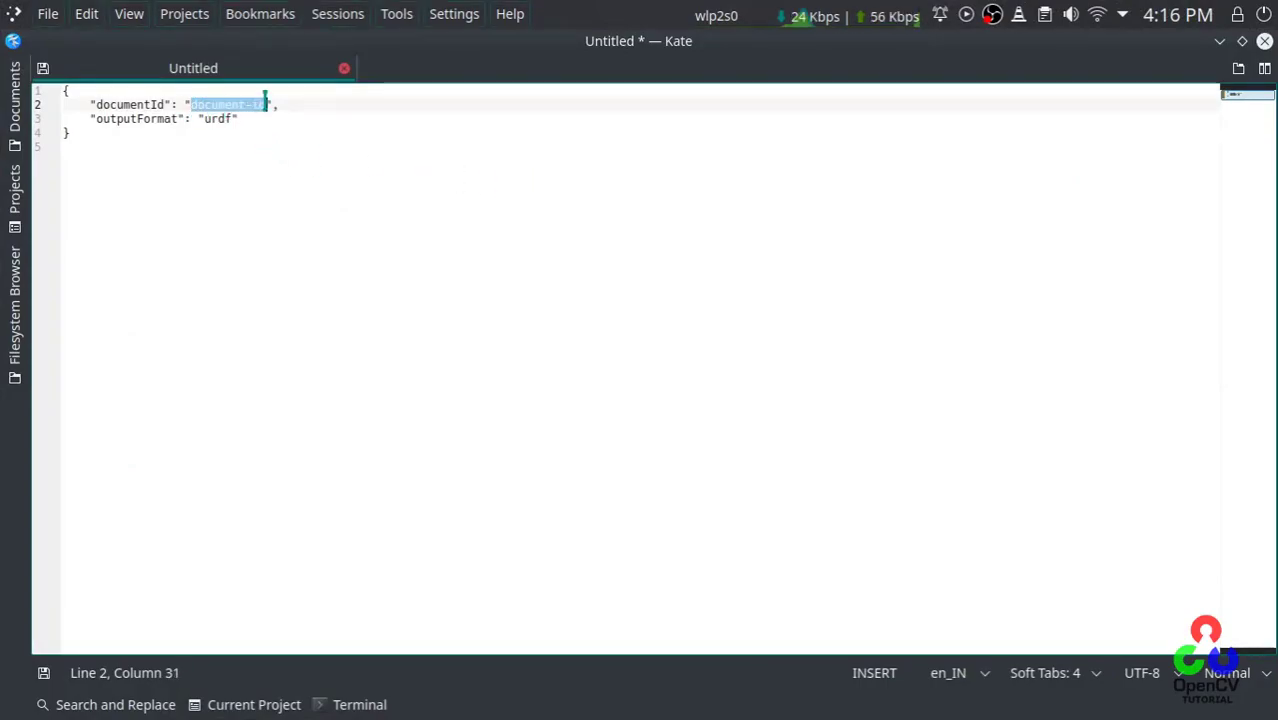
key(ctrl+v)
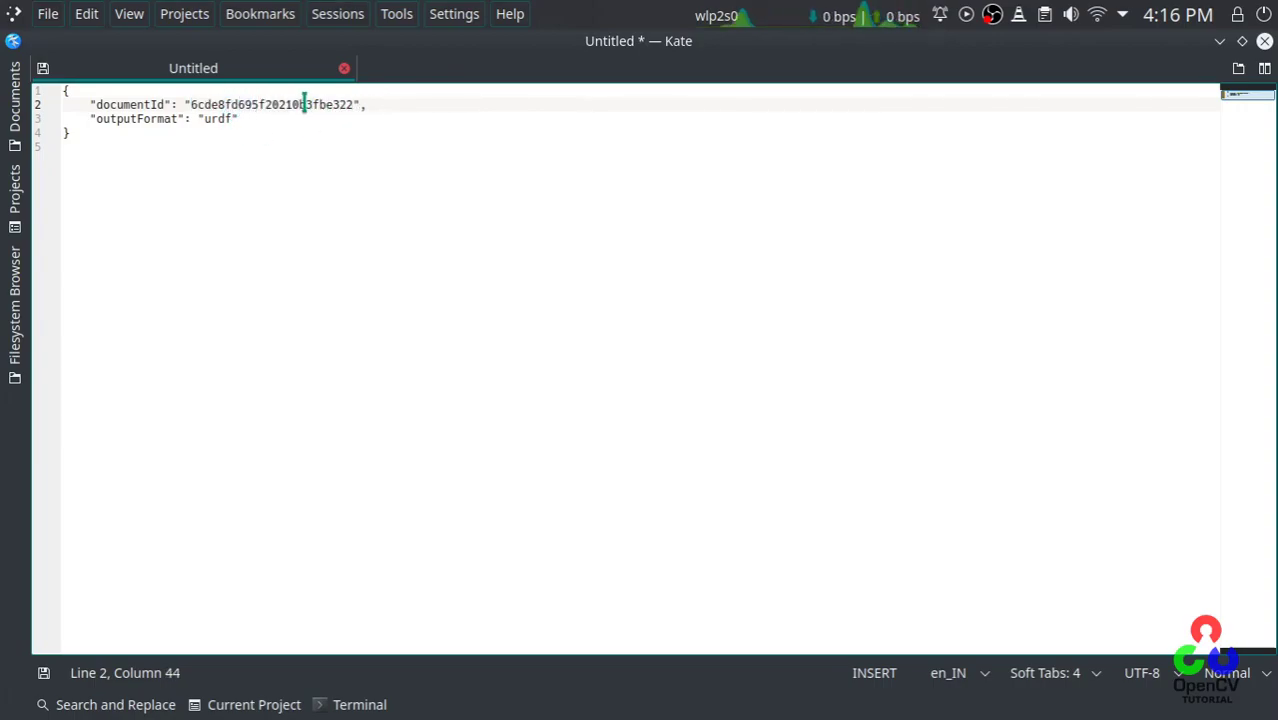
Step: Save the untitled document as config.json in the Development/robot/urdf_tutorial folder
click(52, 16)
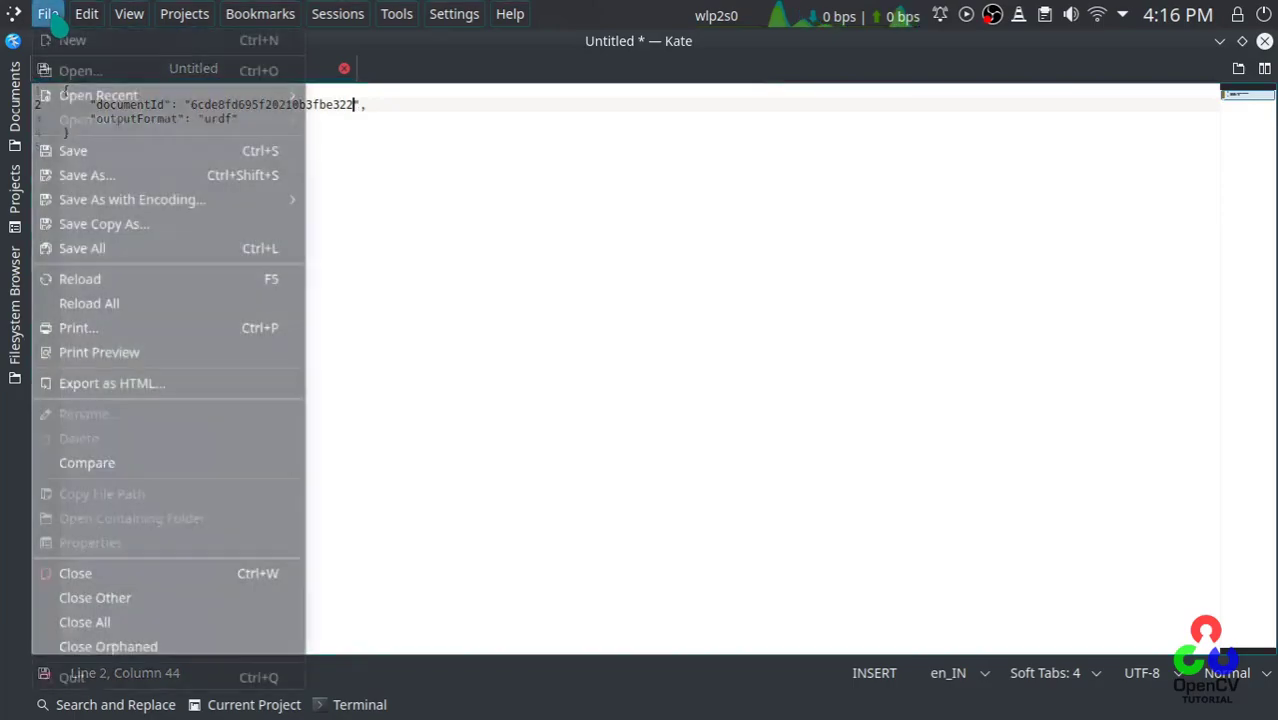
click(72, 150)
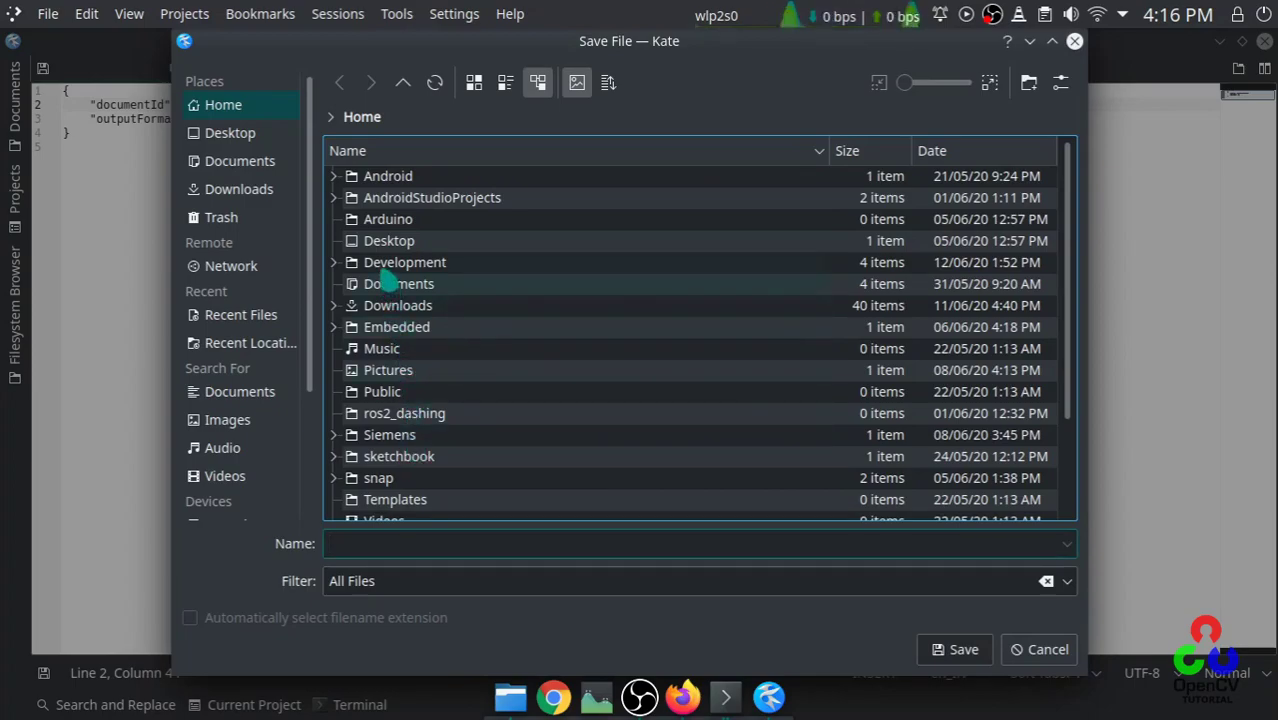
click(388, 268)
click(334, 262)
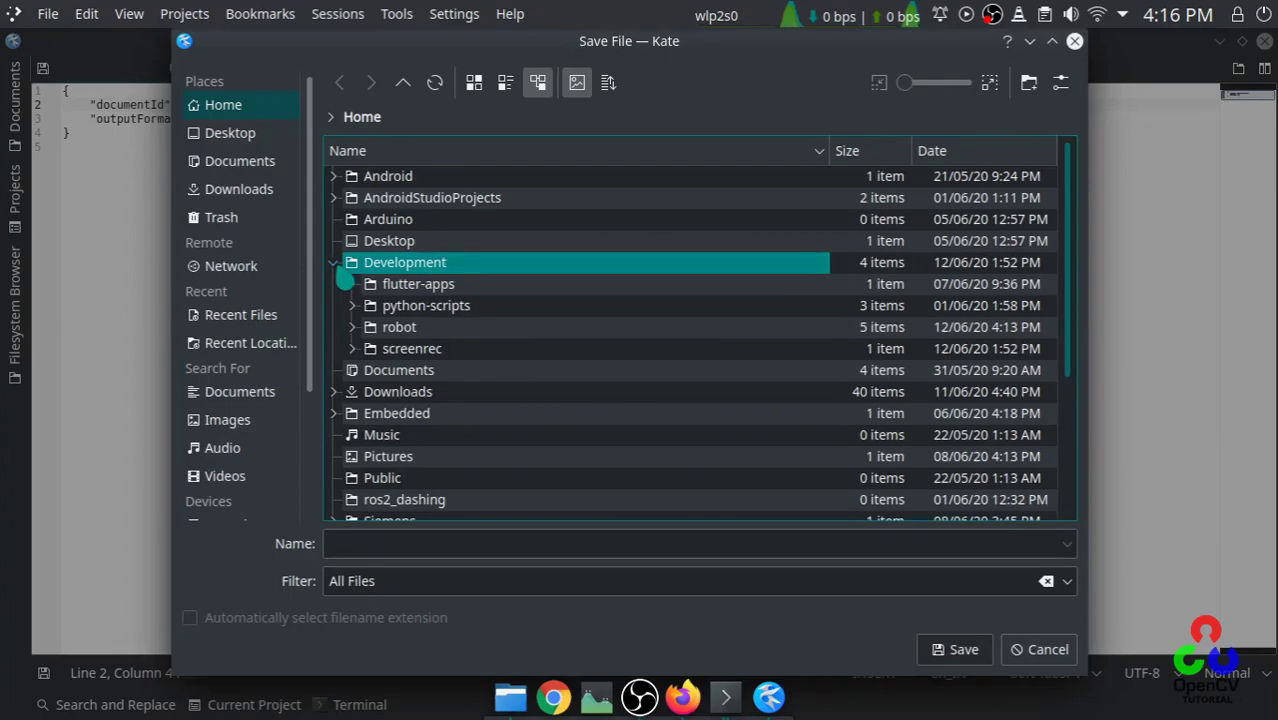
click(354, 327)
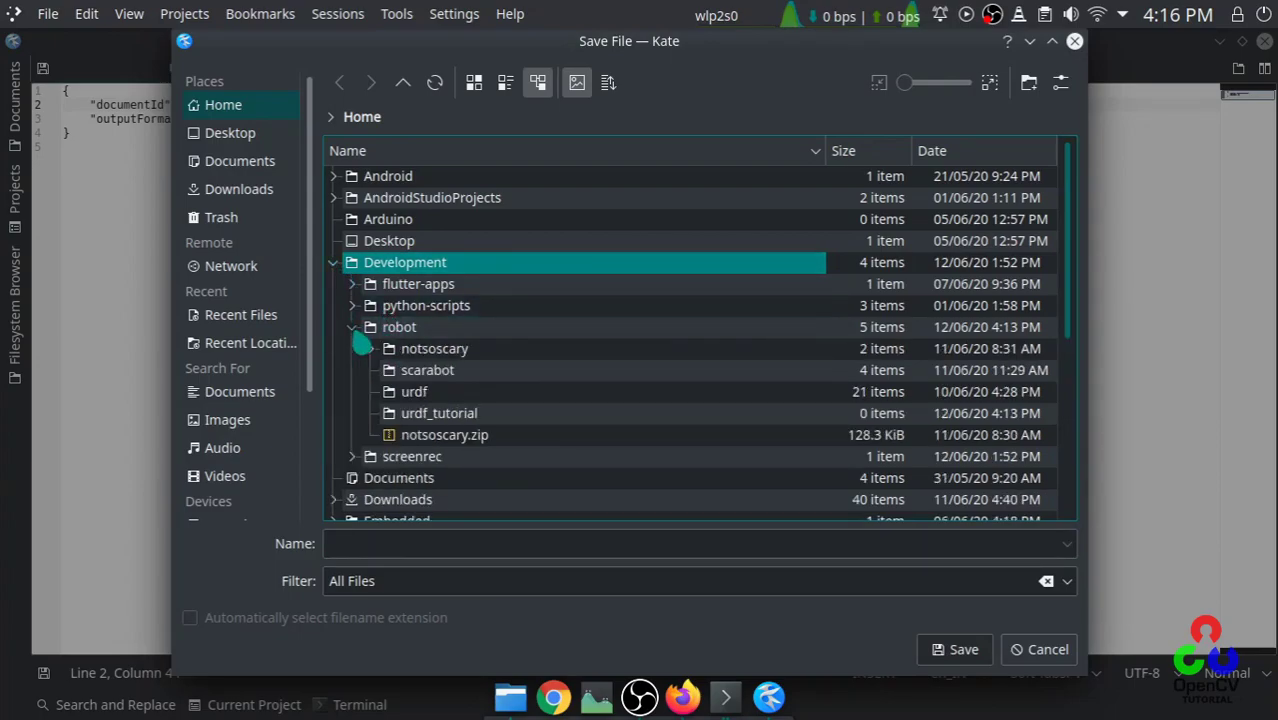
click(396, 414)
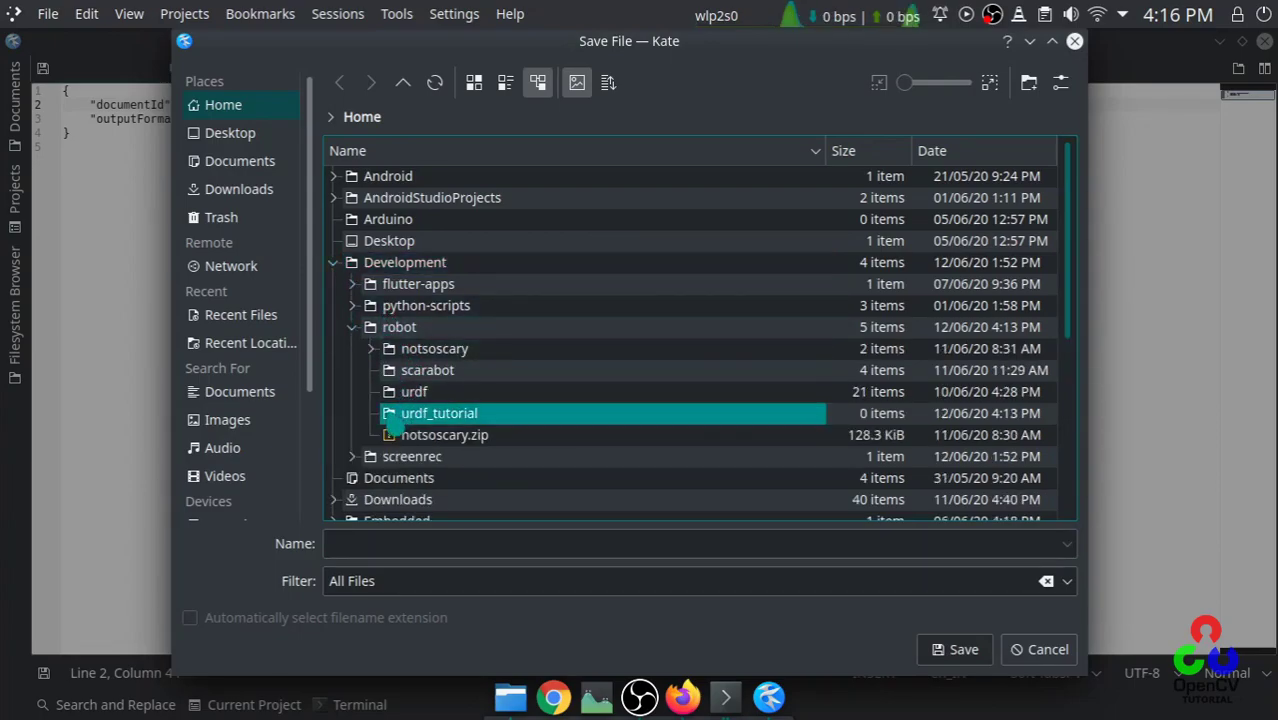
double_click(447, 414)
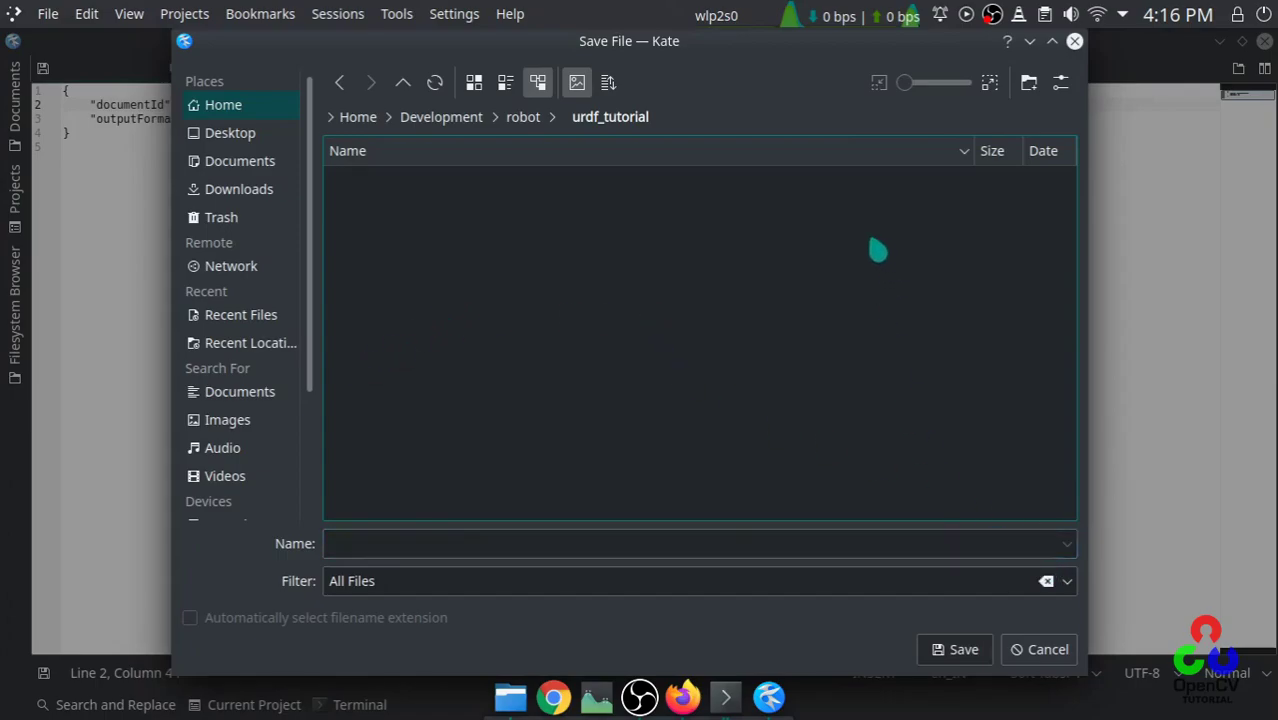
click(440, 541)
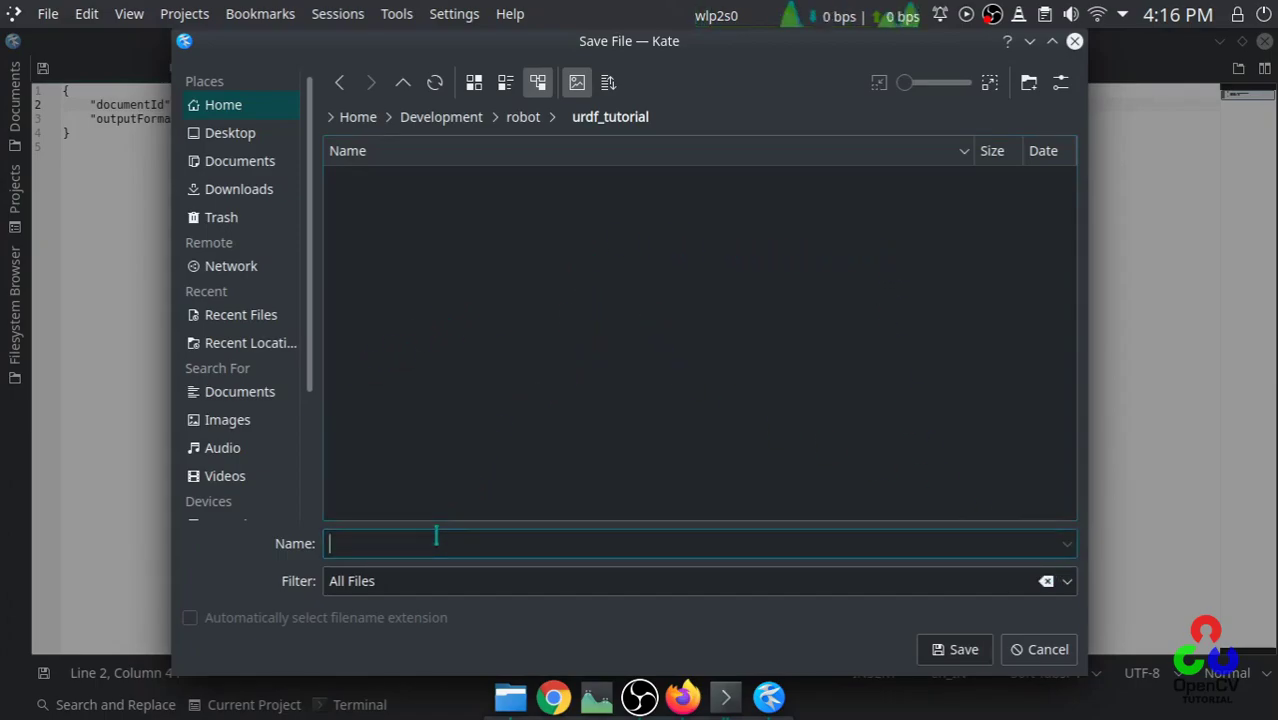
text(config.json)
key(Return)
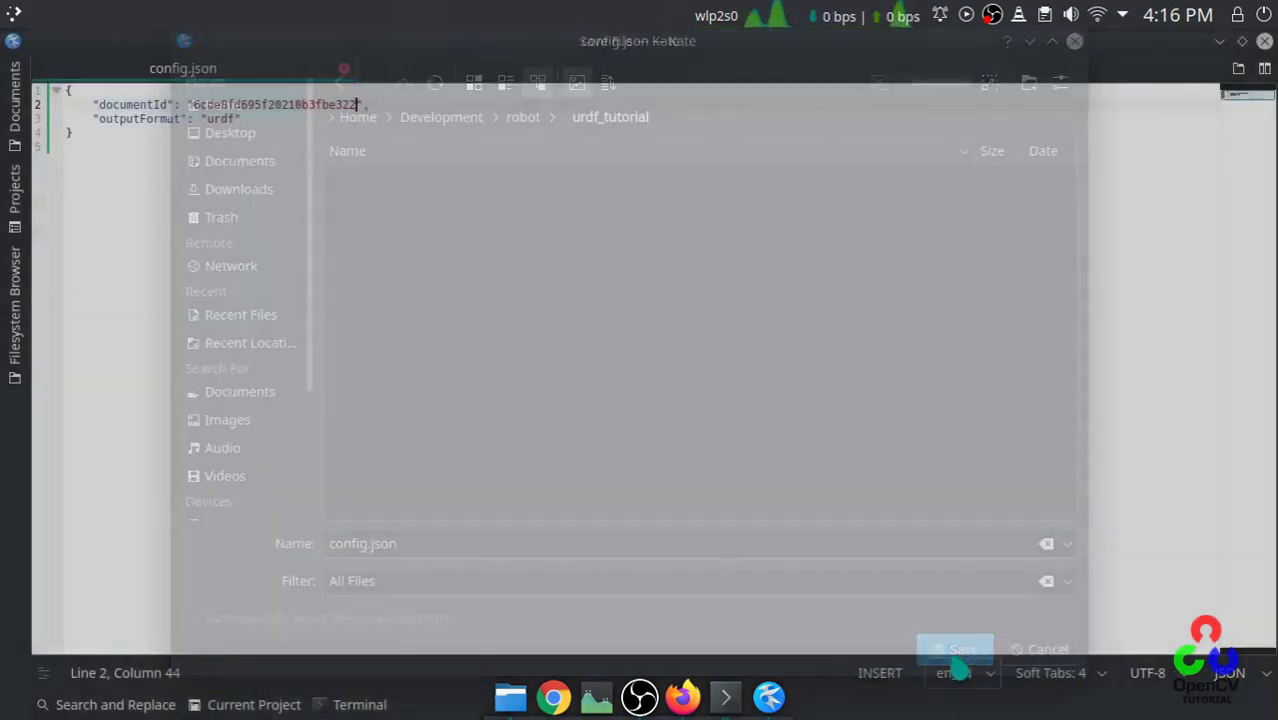
click(279, 119)
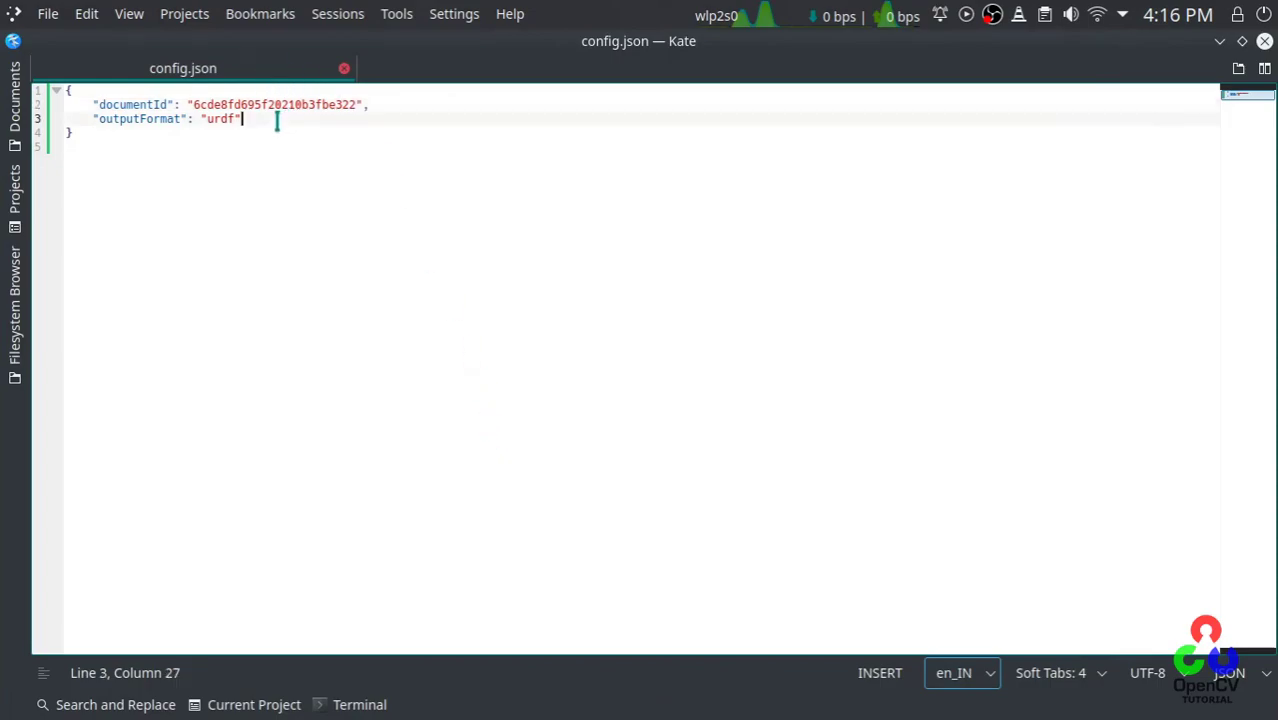
drag(105, 146, 46, 70)
click(90, 157)
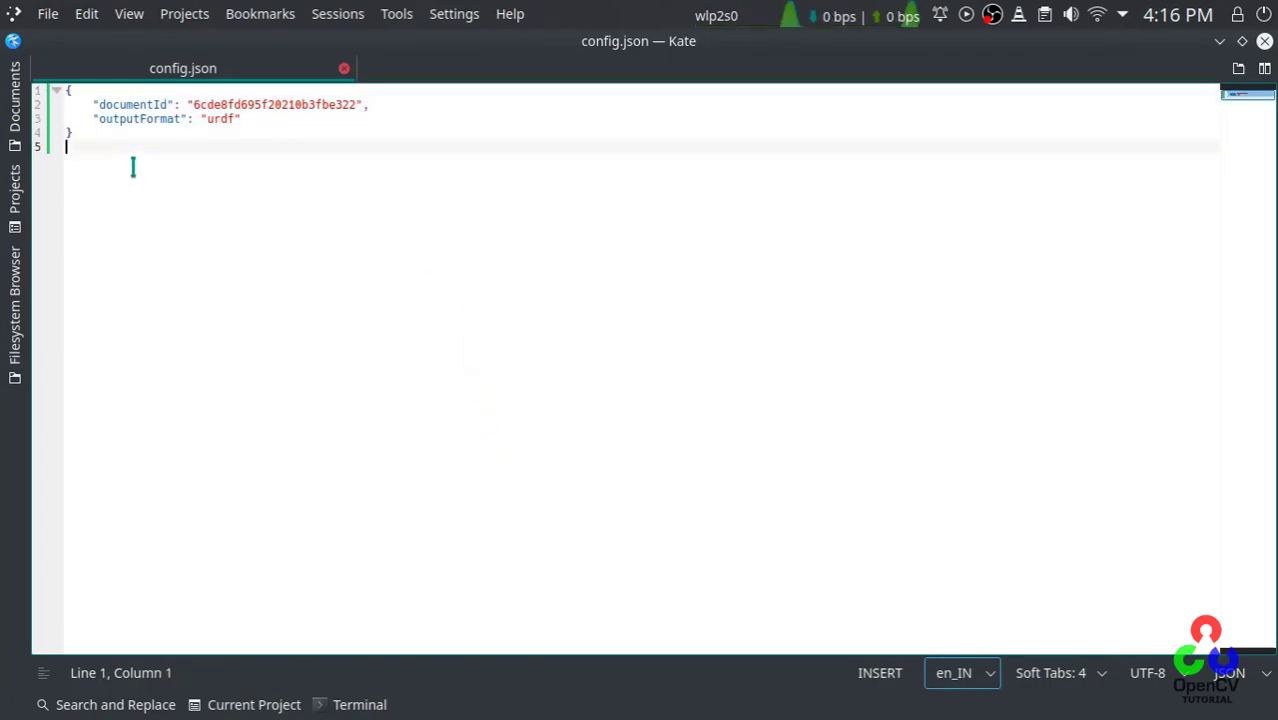
click(83, 133)
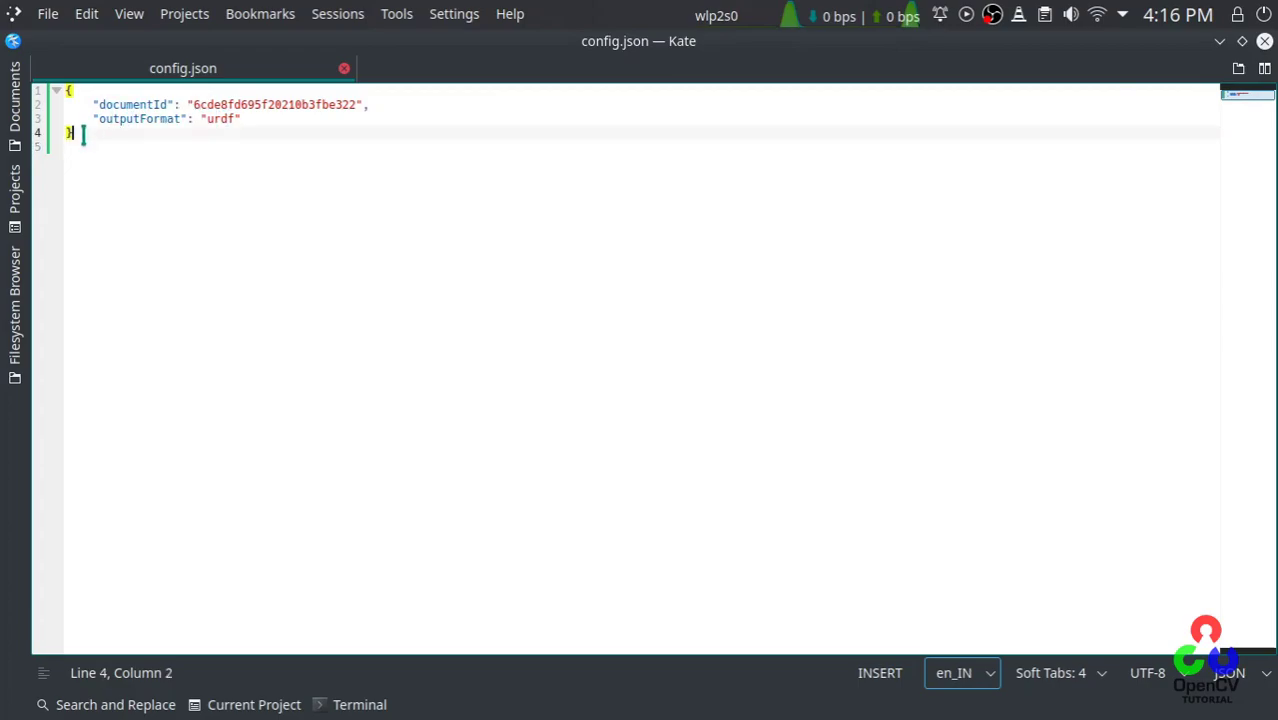
drag(193, 104, 357, 104)
click(314, 152)
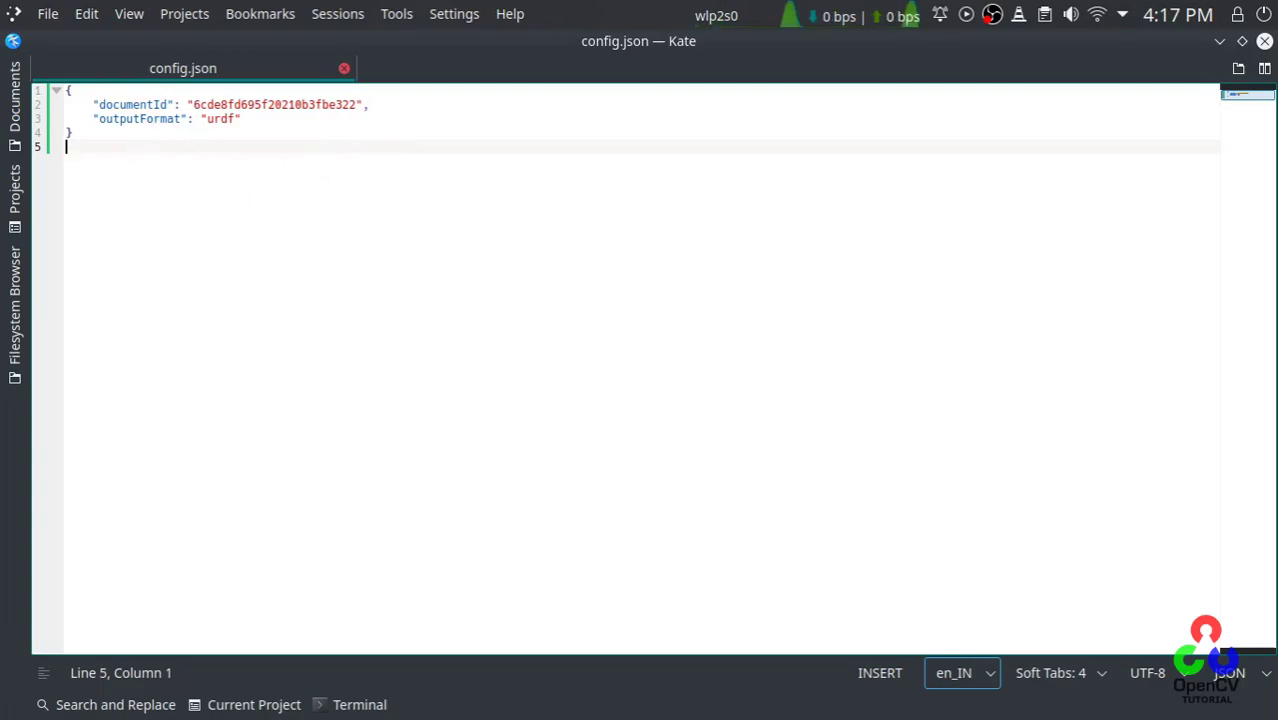
Step: Switch to the Dolphin file manager and check the contents of the urdf_tutorial folder
key(alt+Tab)
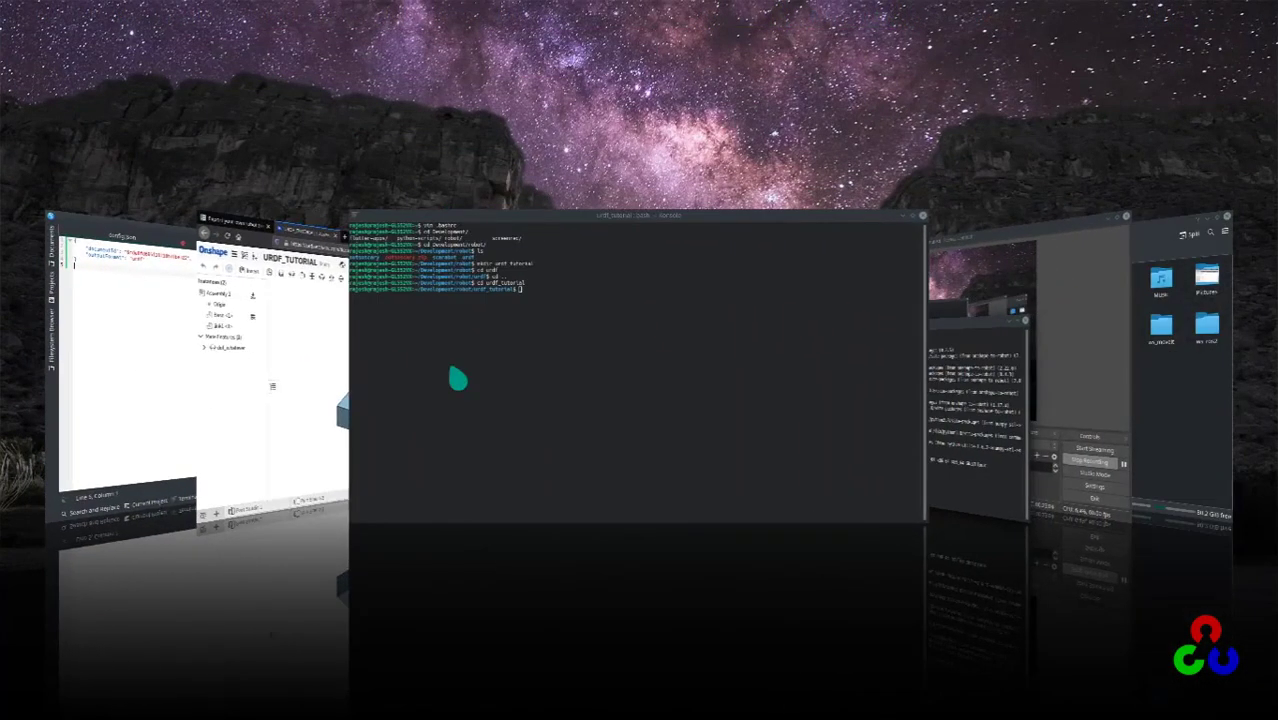
key(alt+Tab)
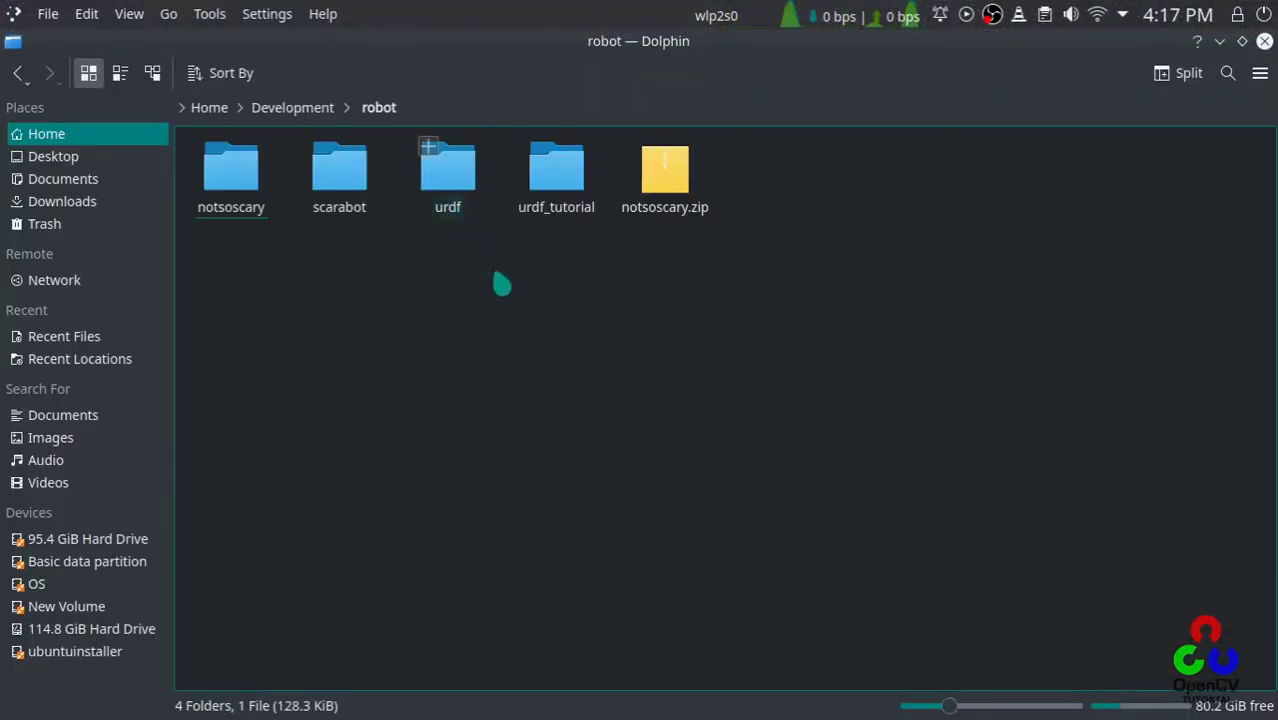
click(560, 206)
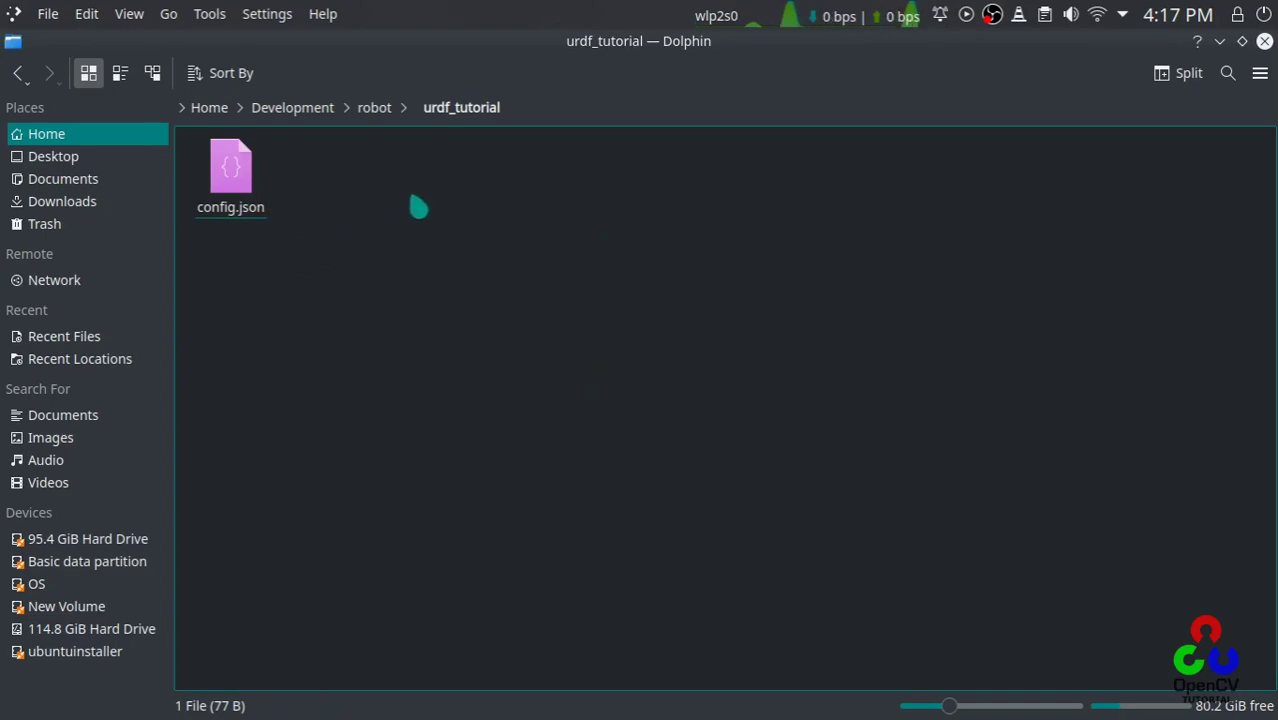
drag(349, 305, 468, 347)
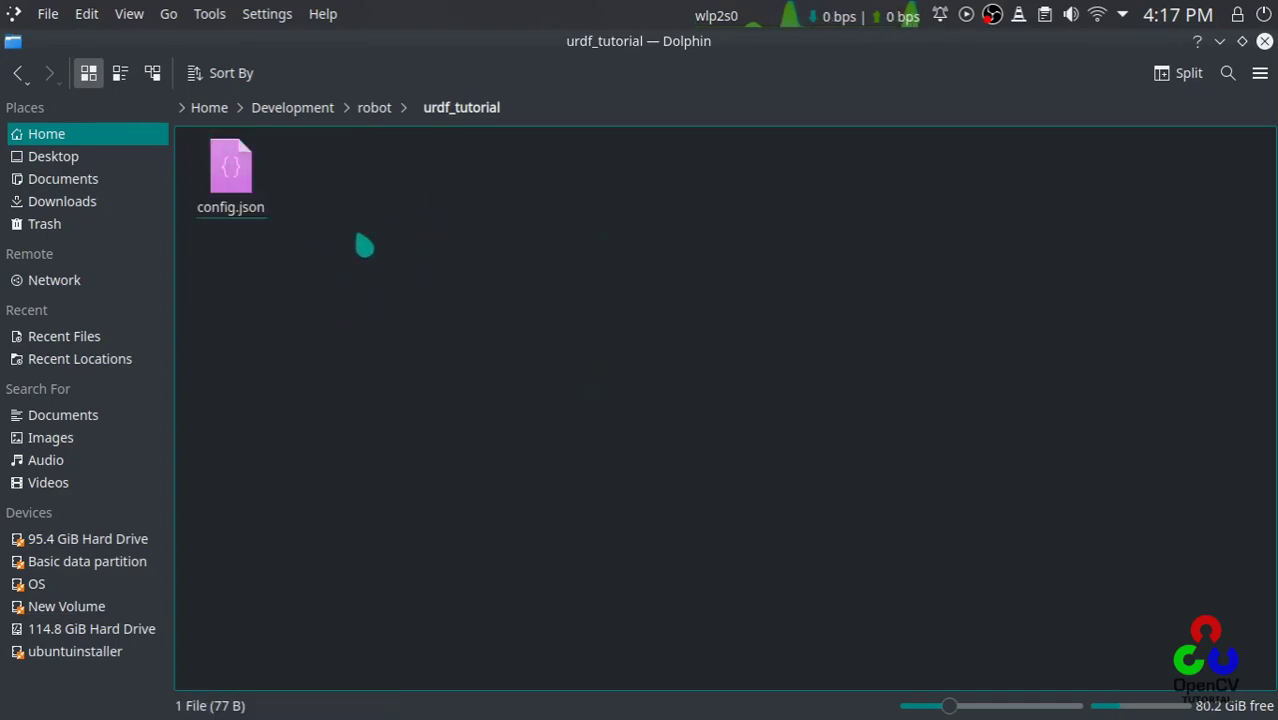
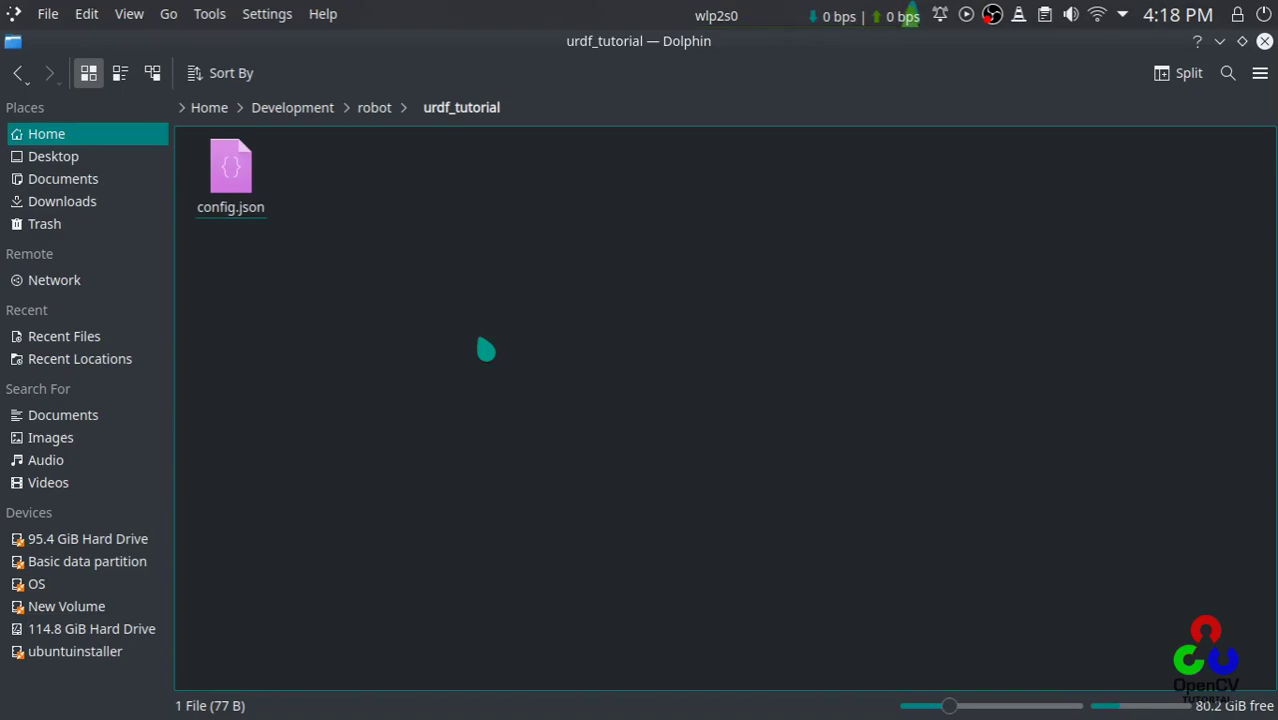
Step: Go up to the robot folder, open a terminal there and move its window below the folder icons
click(382, 112)
right_click(524, 283)
mouse_move(620, 463)
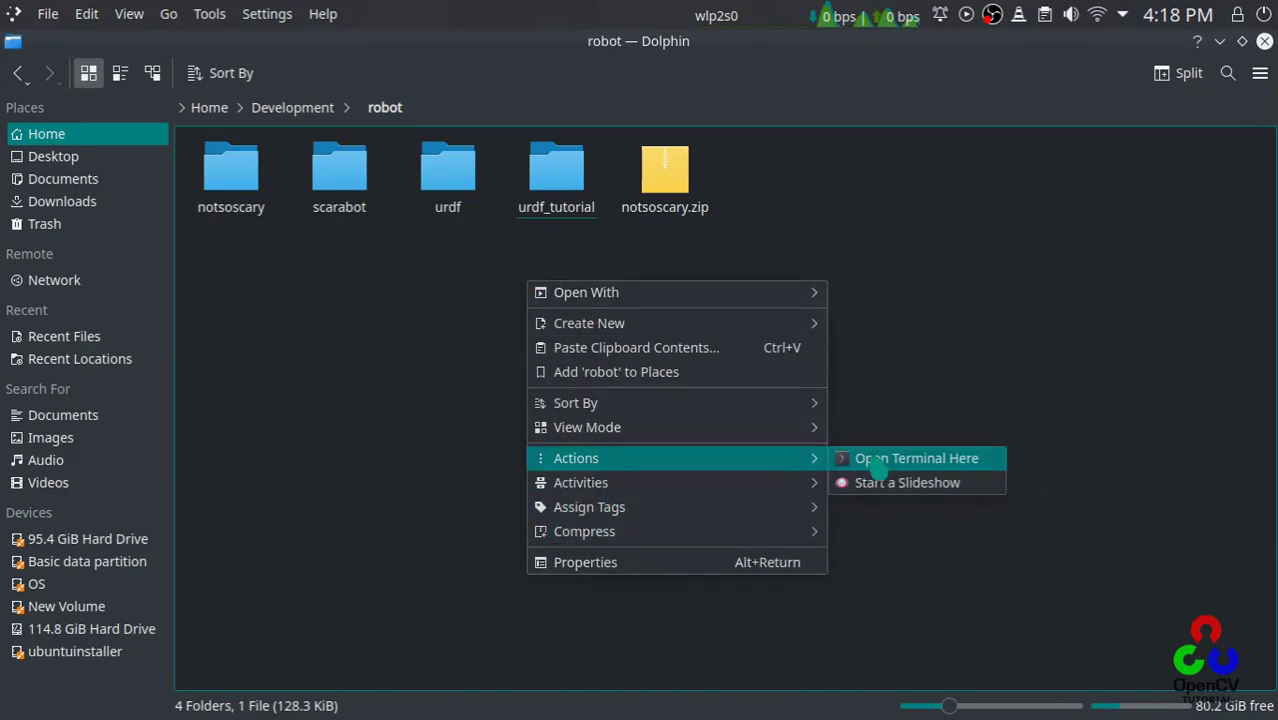
click(876, 460)
drag(391, 47, 440, 256)
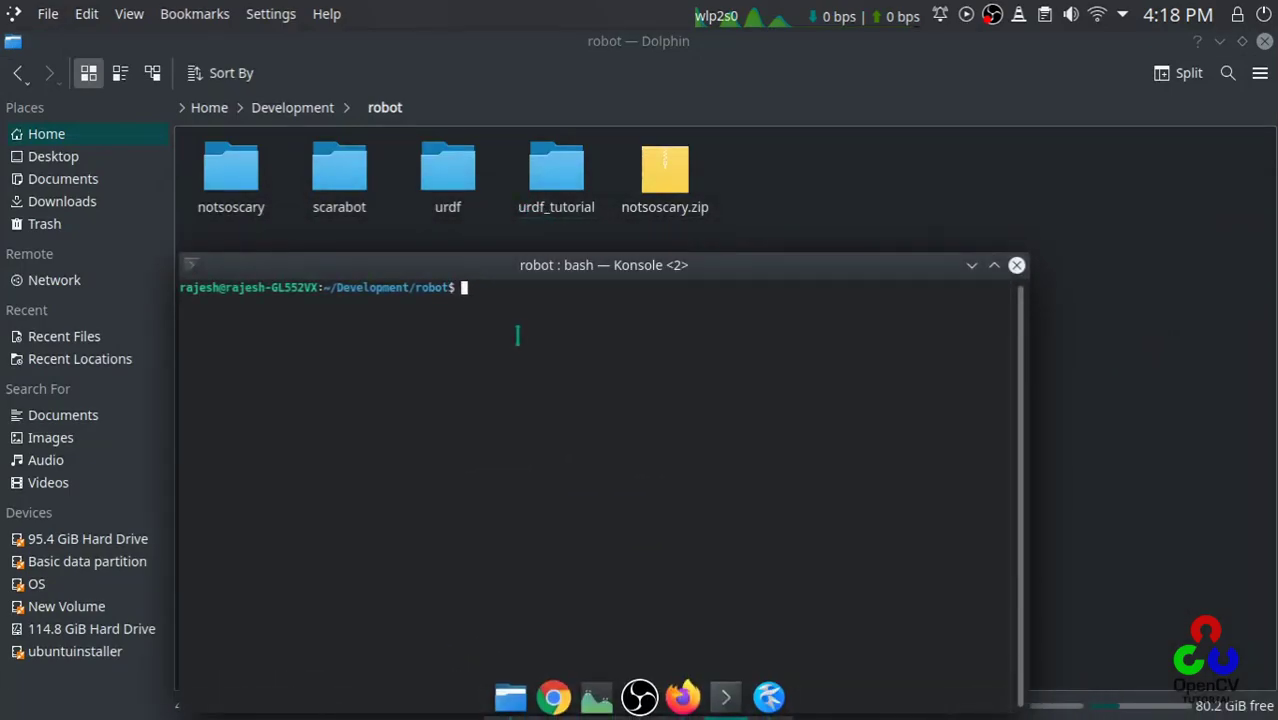
text(python3 -m pip install onshape-to-urdf)
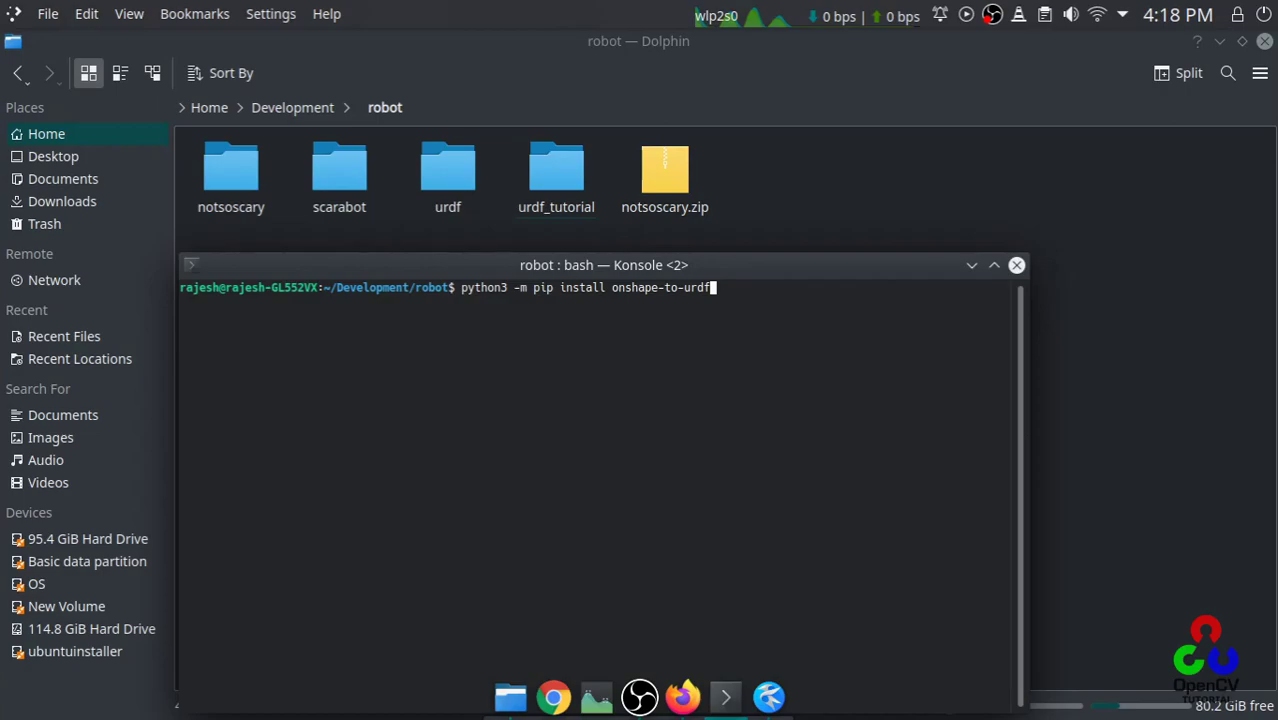
key(Up)
key(BackSpace)
key(BackSpace)
key(BackSpace)
key(BackSpace)
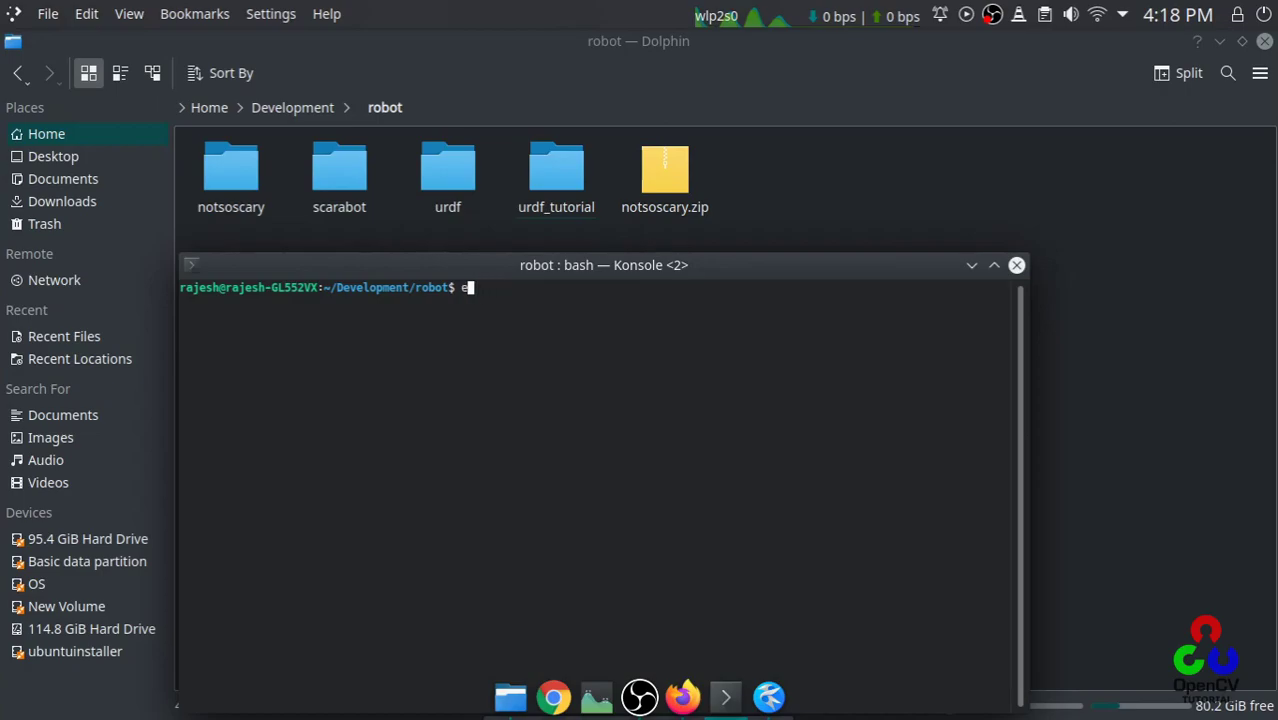
Step: Run onshape-to-robot on the urdf_tutorial folder from the terminal in the robot folder
text(onsha)
key(Tab)
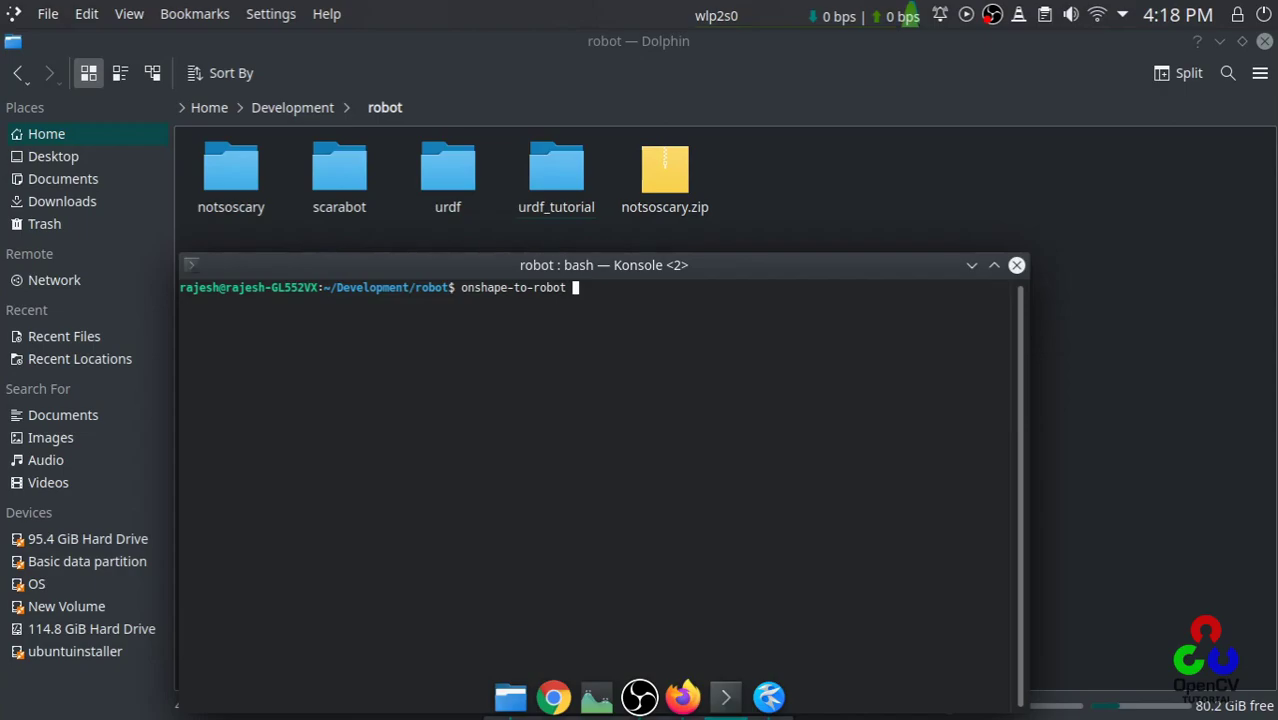
text(urdf_)
key(Tab)
key(BackSpace)
key(Return)
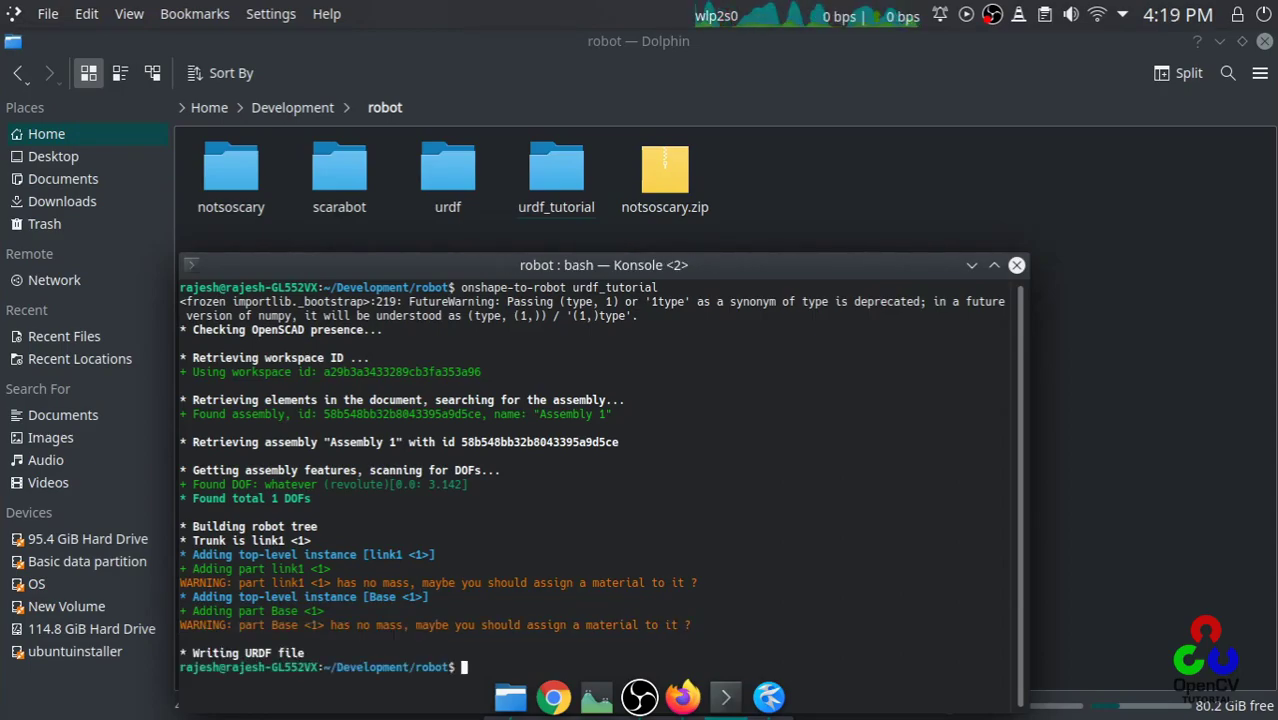
Step: Move the terminal window higher, change into the urdf_tutorial folder and list its files
drag(575, 265, 564, 151)
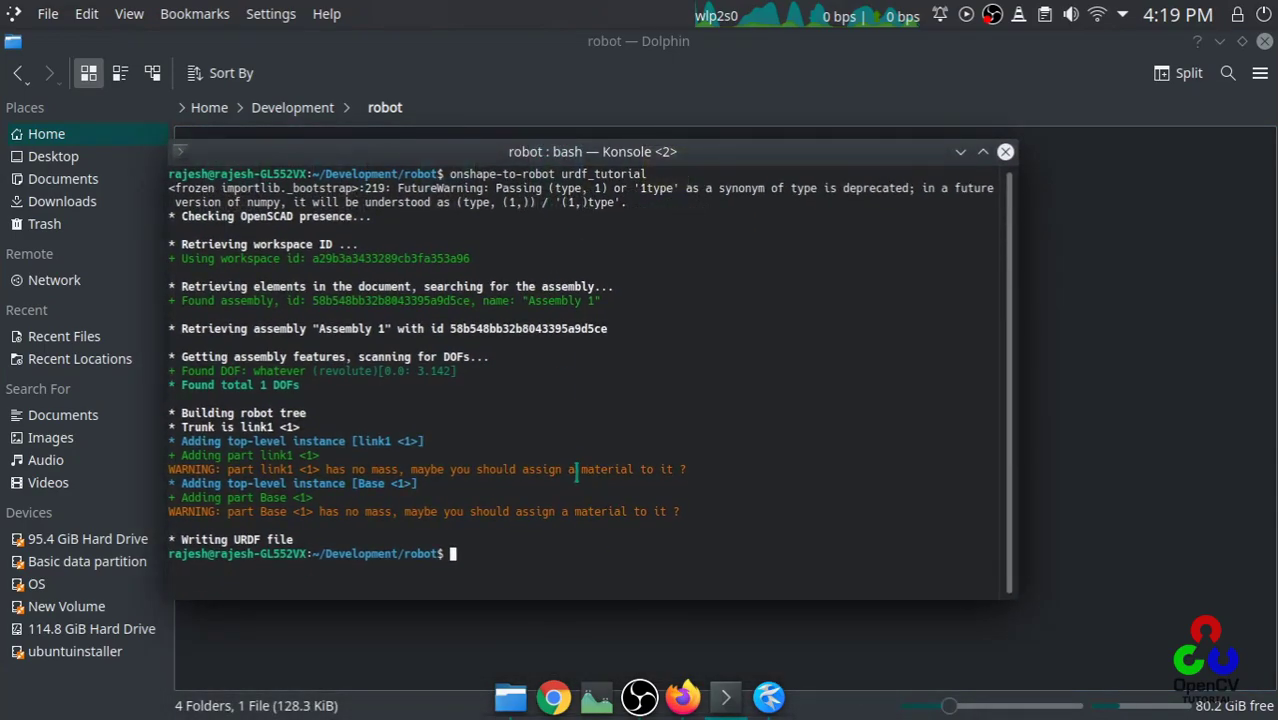
text(cd urdf_r)
key(BackSpace)
key(BackSpace)
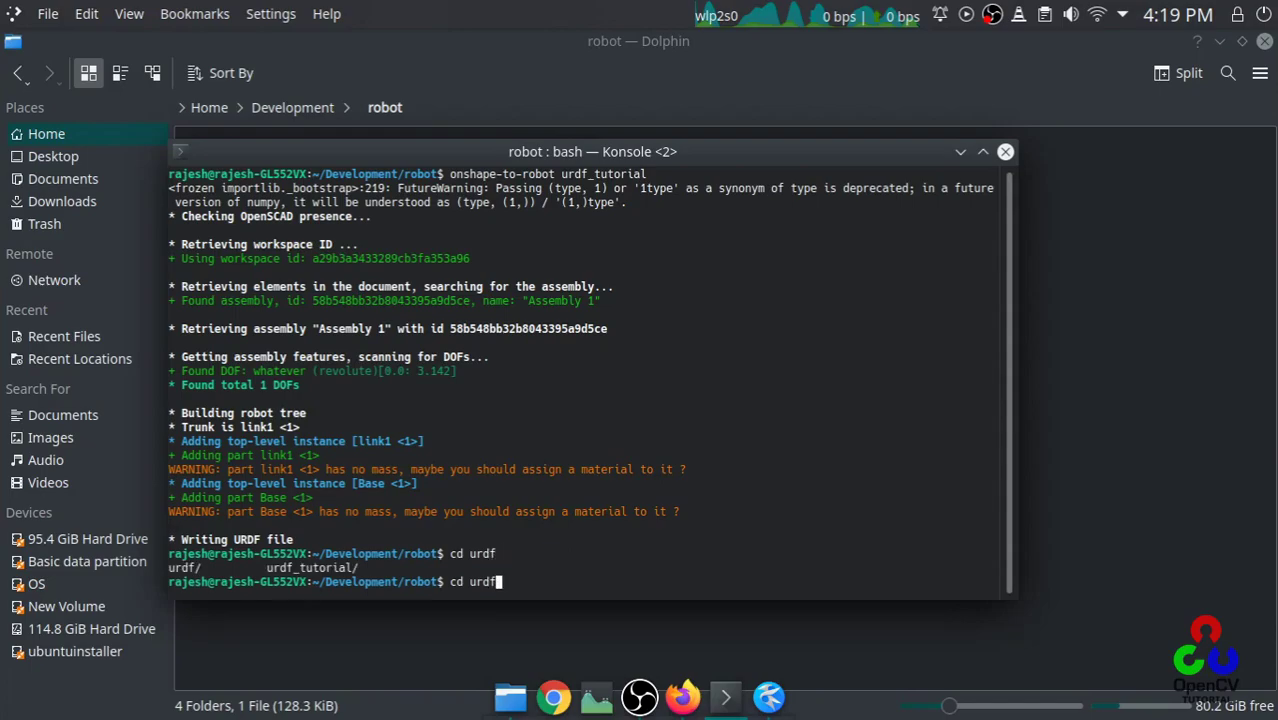
key(Tab)
key(Tab)
key(Tab)
text(_)
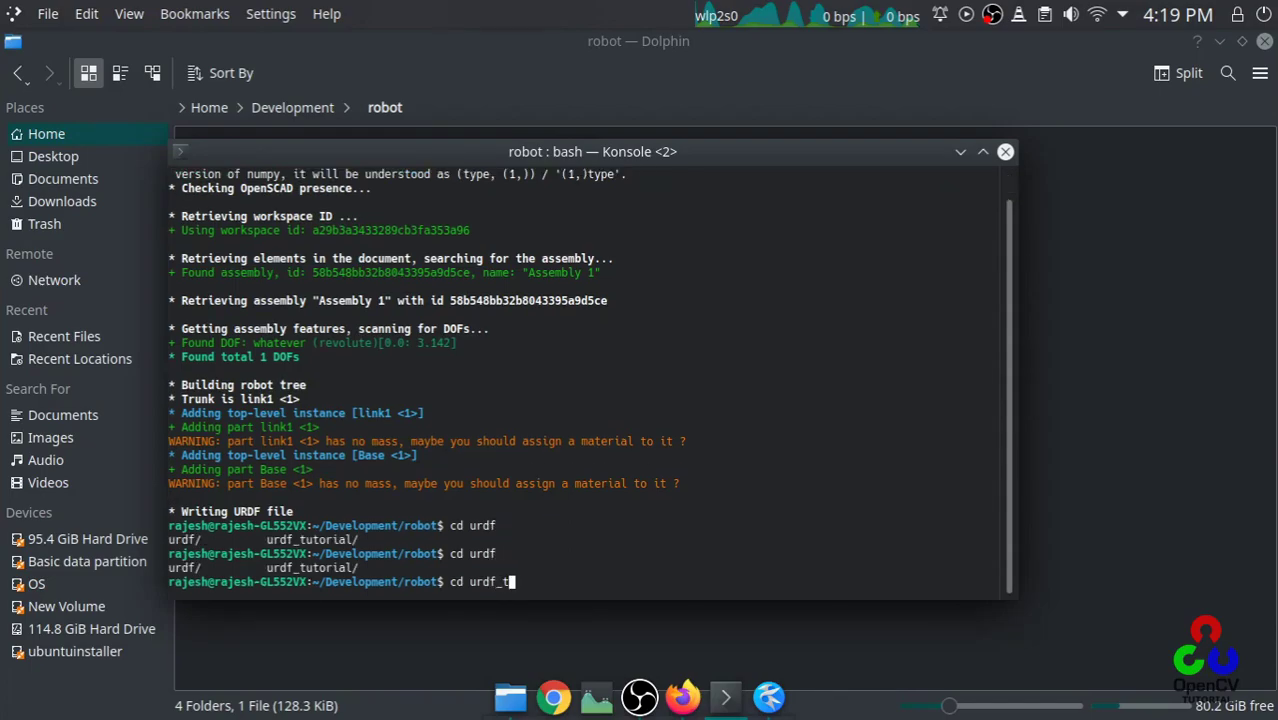
key(Tab)
key(Return)
text(ls)
key(Return)
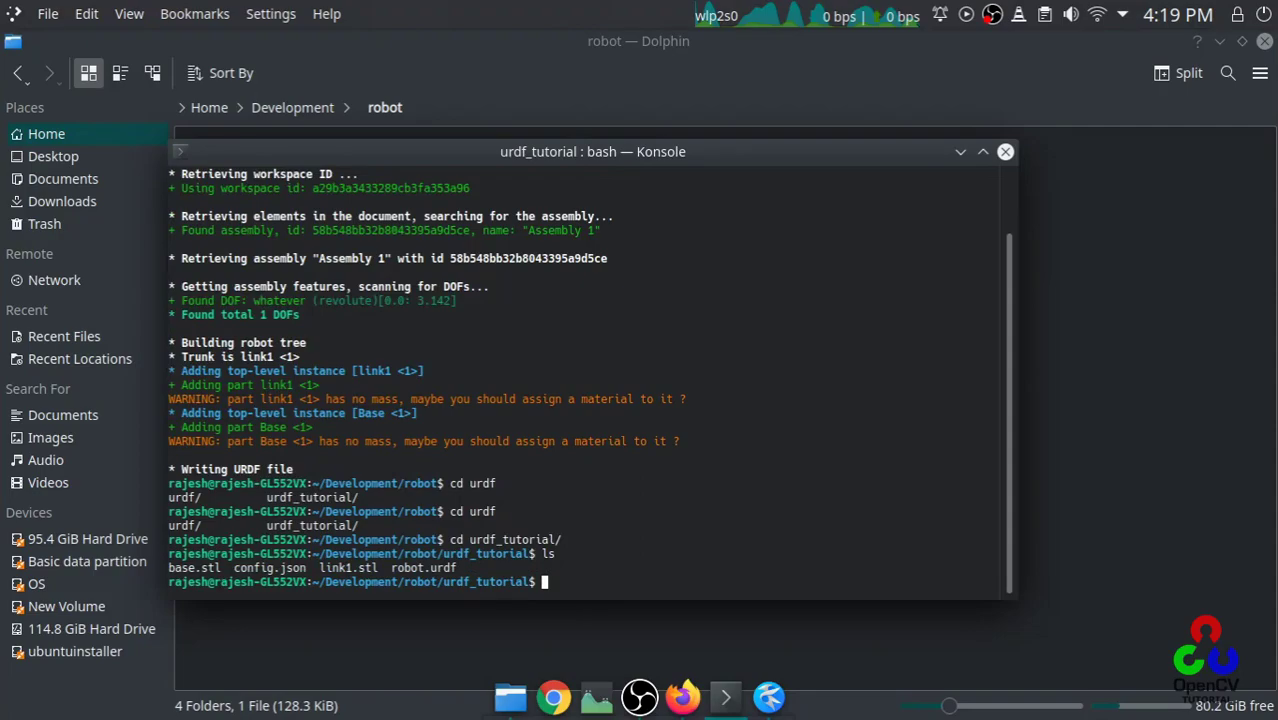
Step: Highlight base.stl and link1.stl in the file listing, compare them with the Onshape assembly in Firefox and return to the urdf_tutorial terminal
triple_click(405, 568)
click(404, 568)
double_click(186, 568)
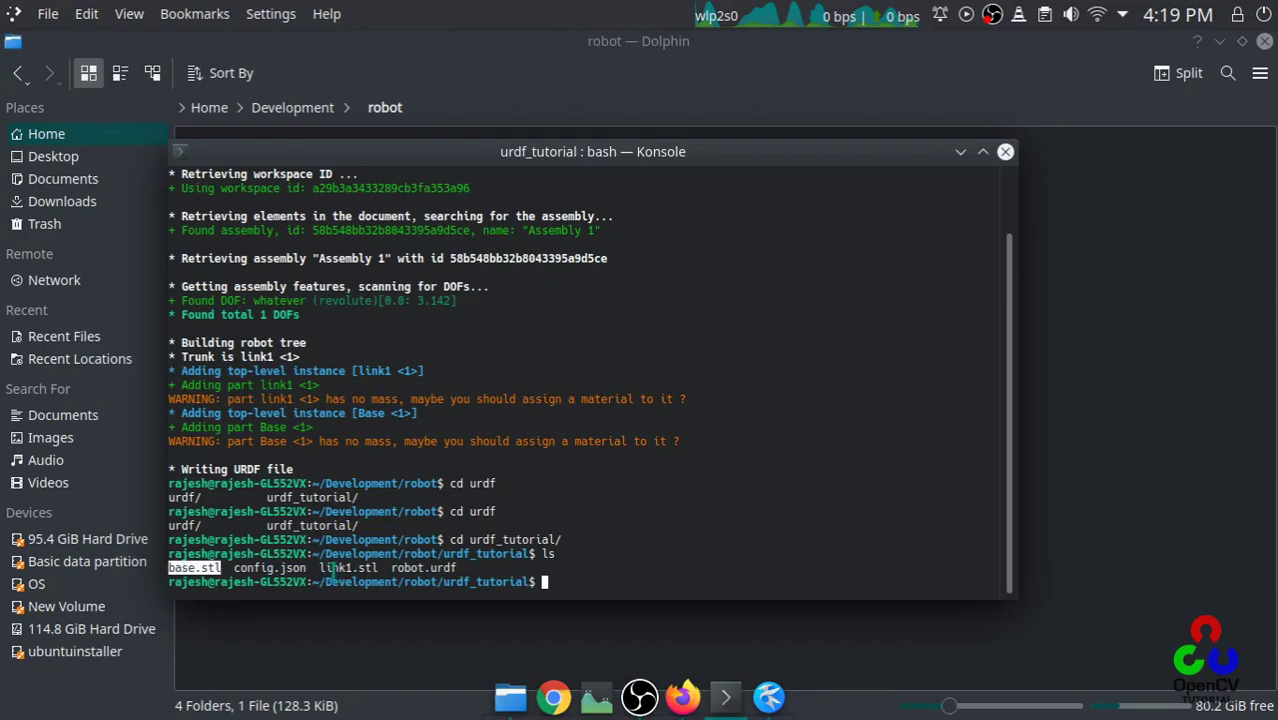
double_click(333, 569)
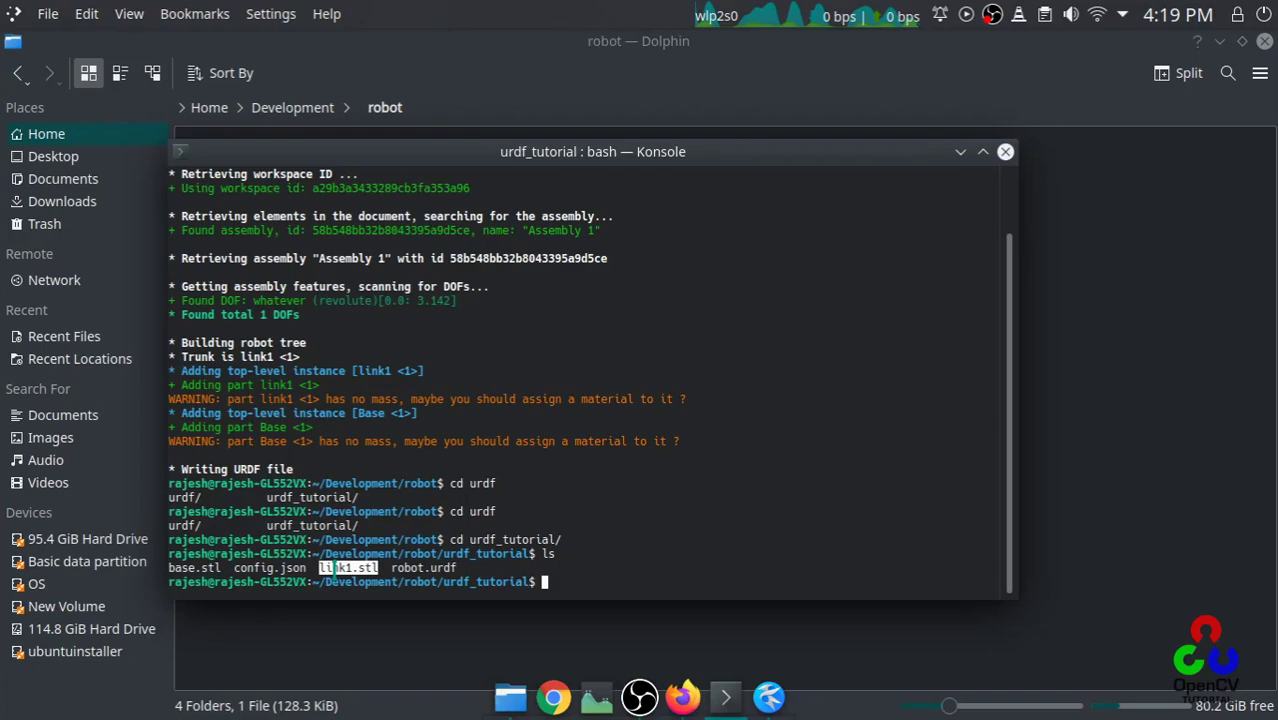
click(684, 697)
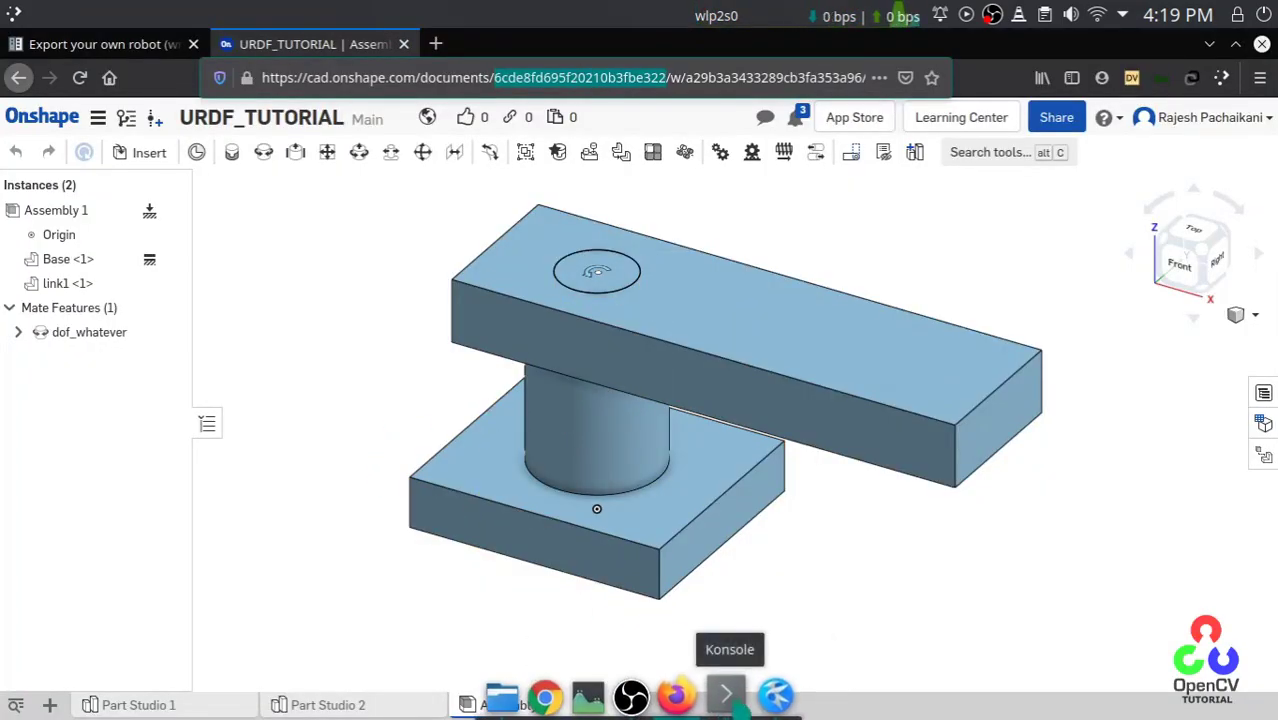
click(727, 694)
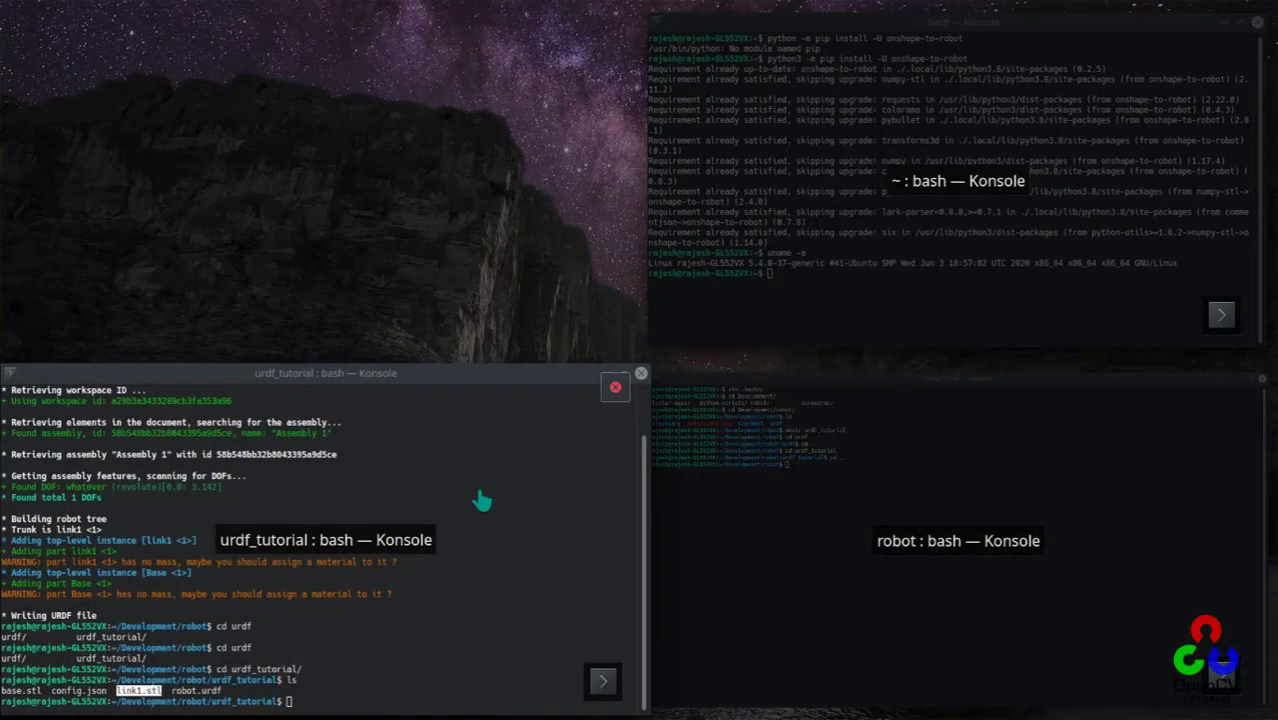
click(481, 500)
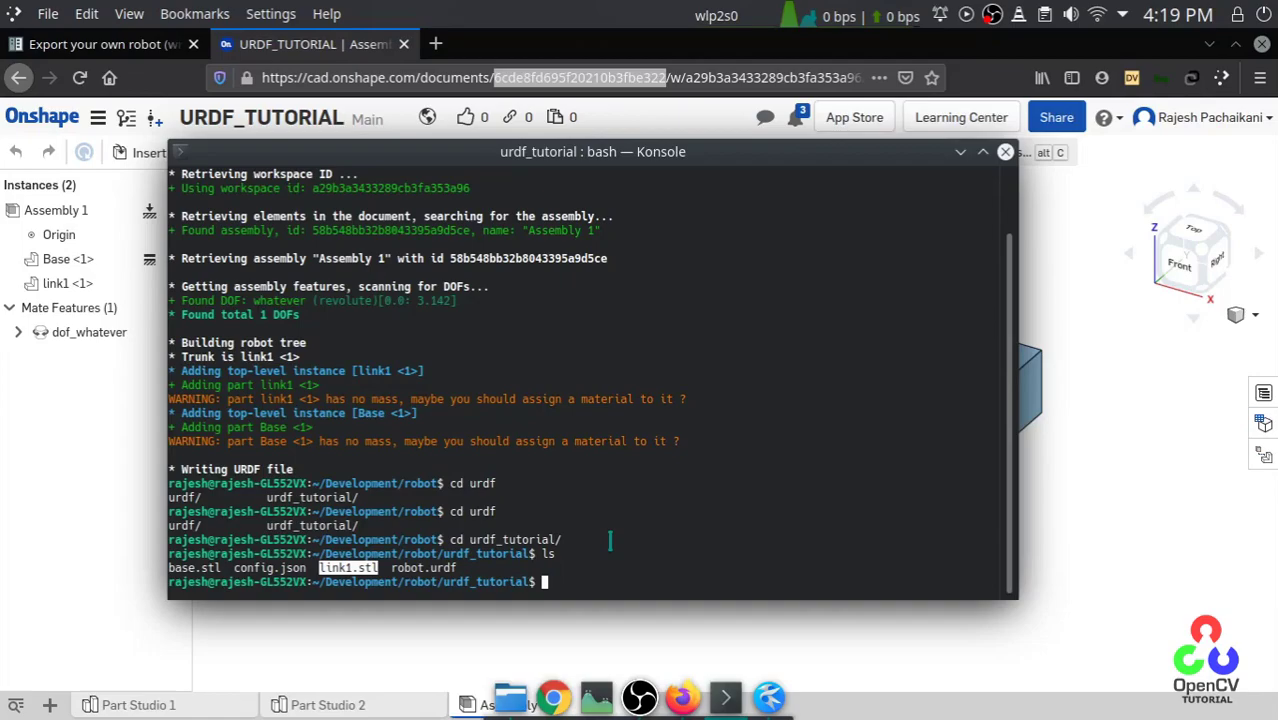
Step: Go back up to the robot folder and run onshape-to-robot-bullet on urdf_tutorial
text(cd ..)
key(Return)
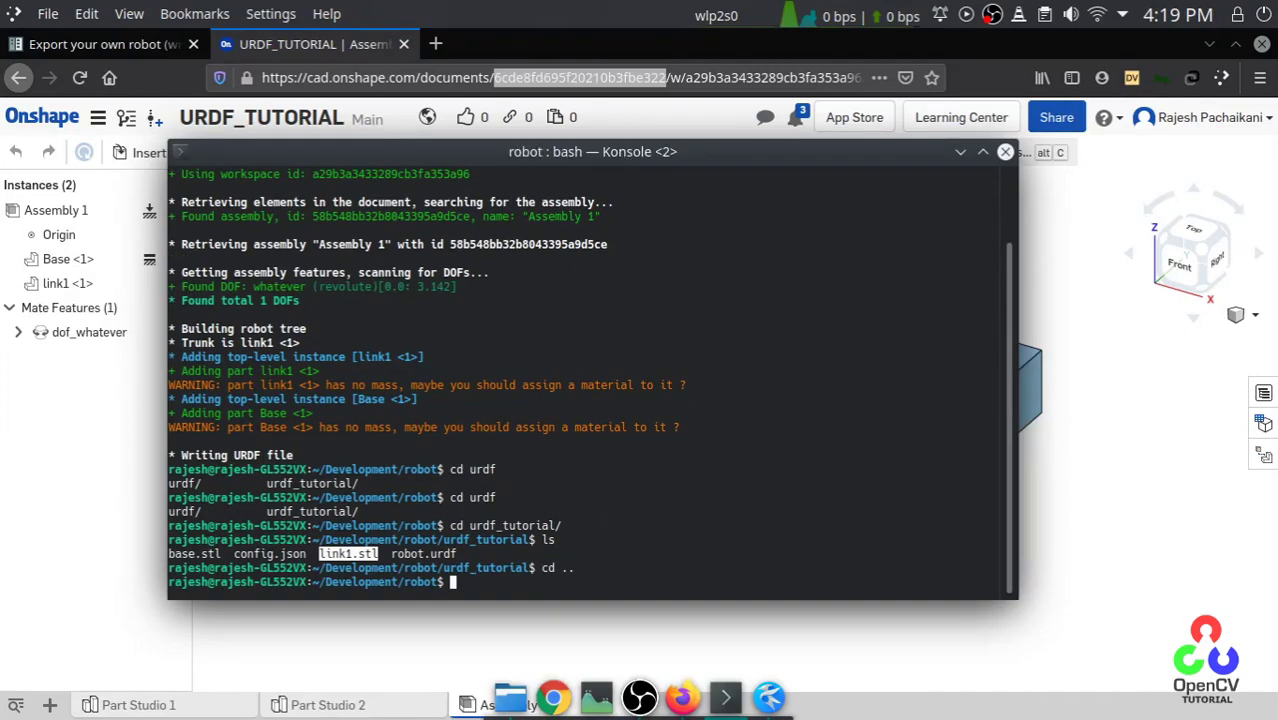
text(onshape-to-robot)
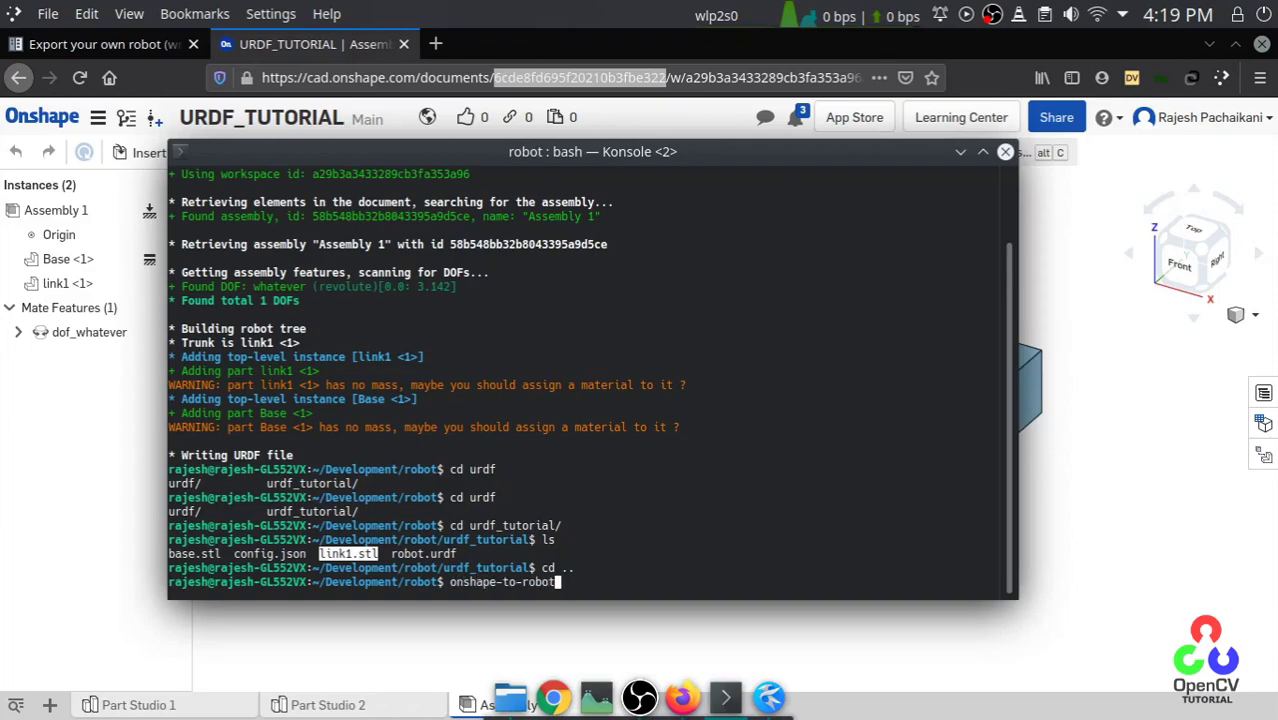
text(-bullet)
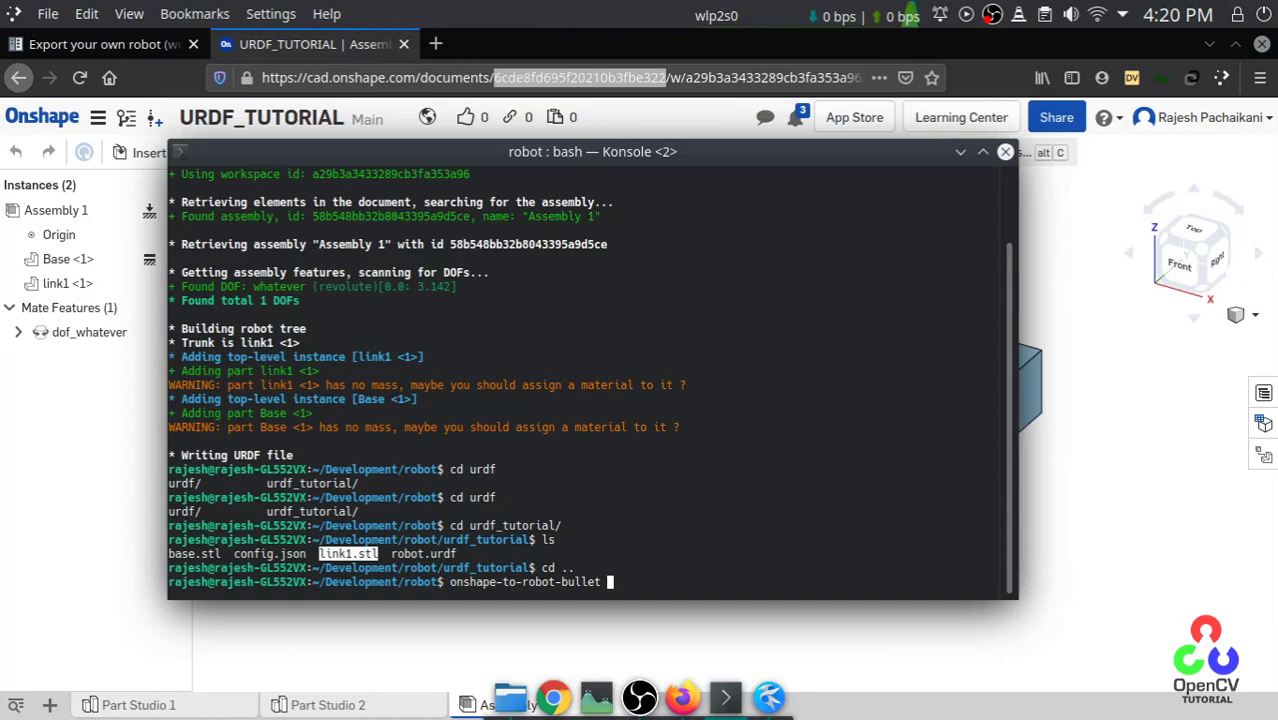
text(urdf_t)
key(Tab)
key(BackSpace)
key(Return)
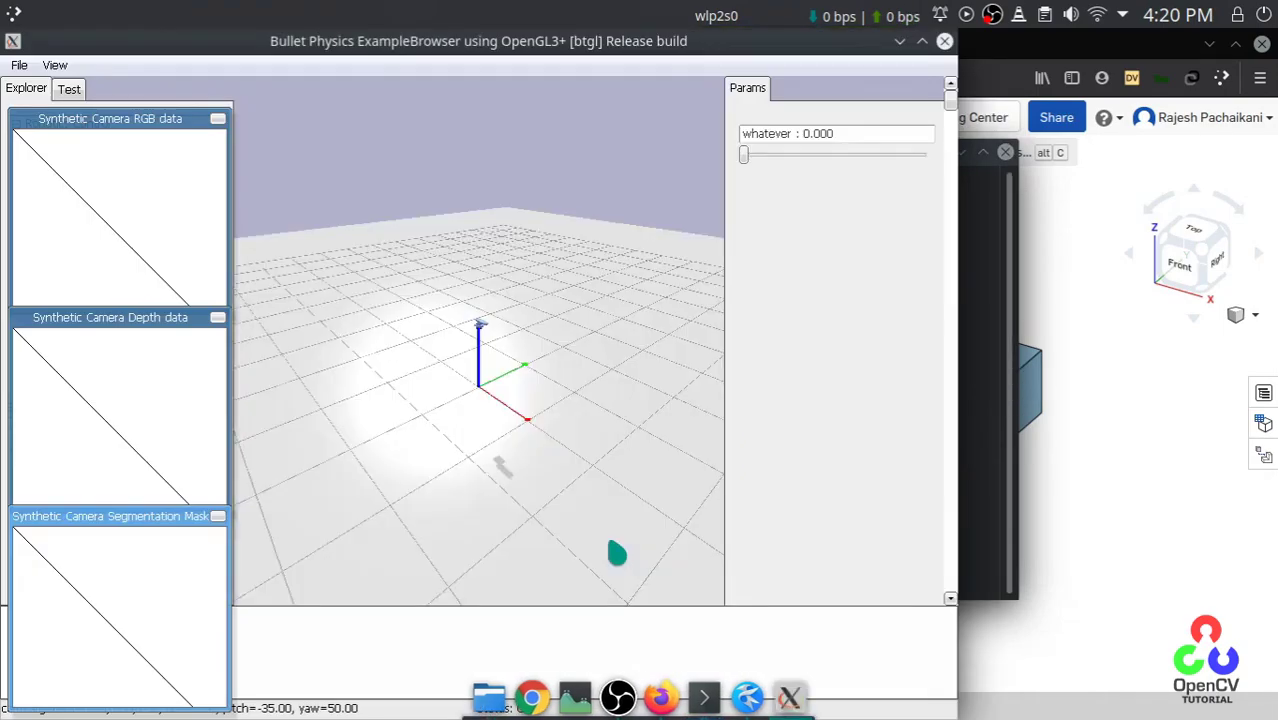
Step: Inspect the arm in the Bullet simulator, highlighting the "whatever" joint name and bringing the model nearer the middle of the view
scroll(496, 360, up, 5)
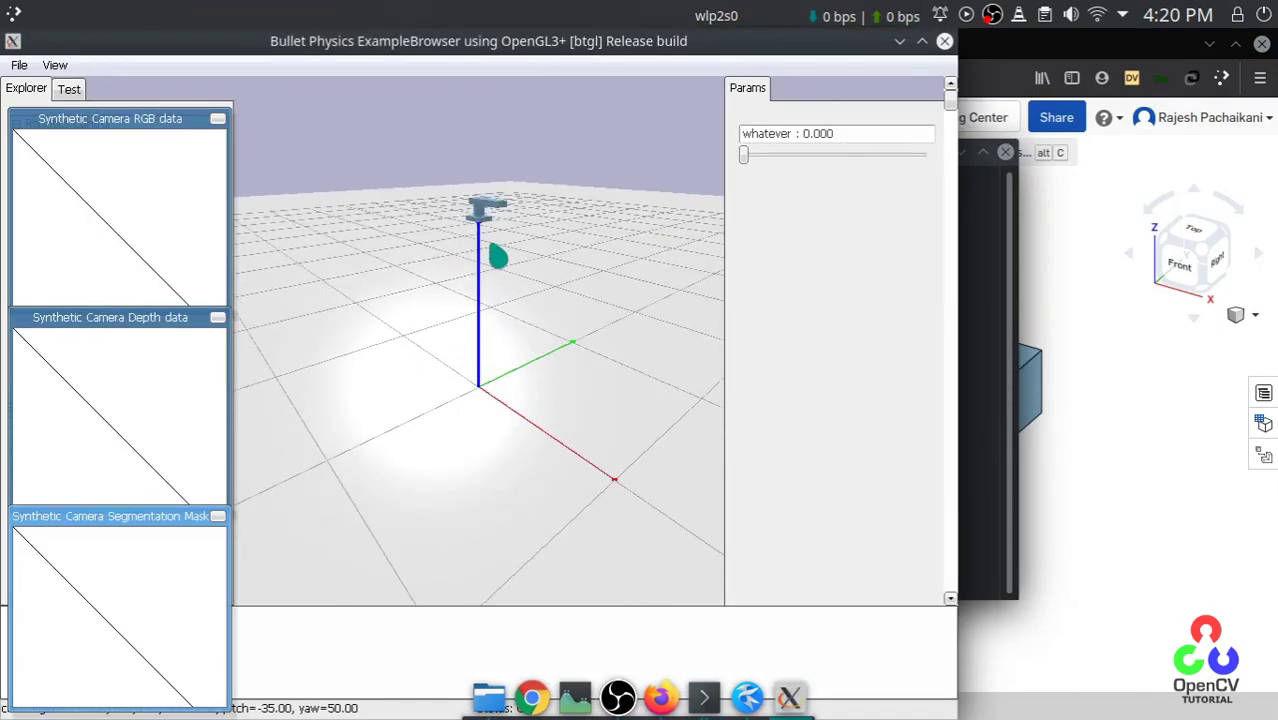
double_click(796, 142)
click(798, 146)
drag(793, 135, 667, 190)
scroll(531, 242, down, 3)
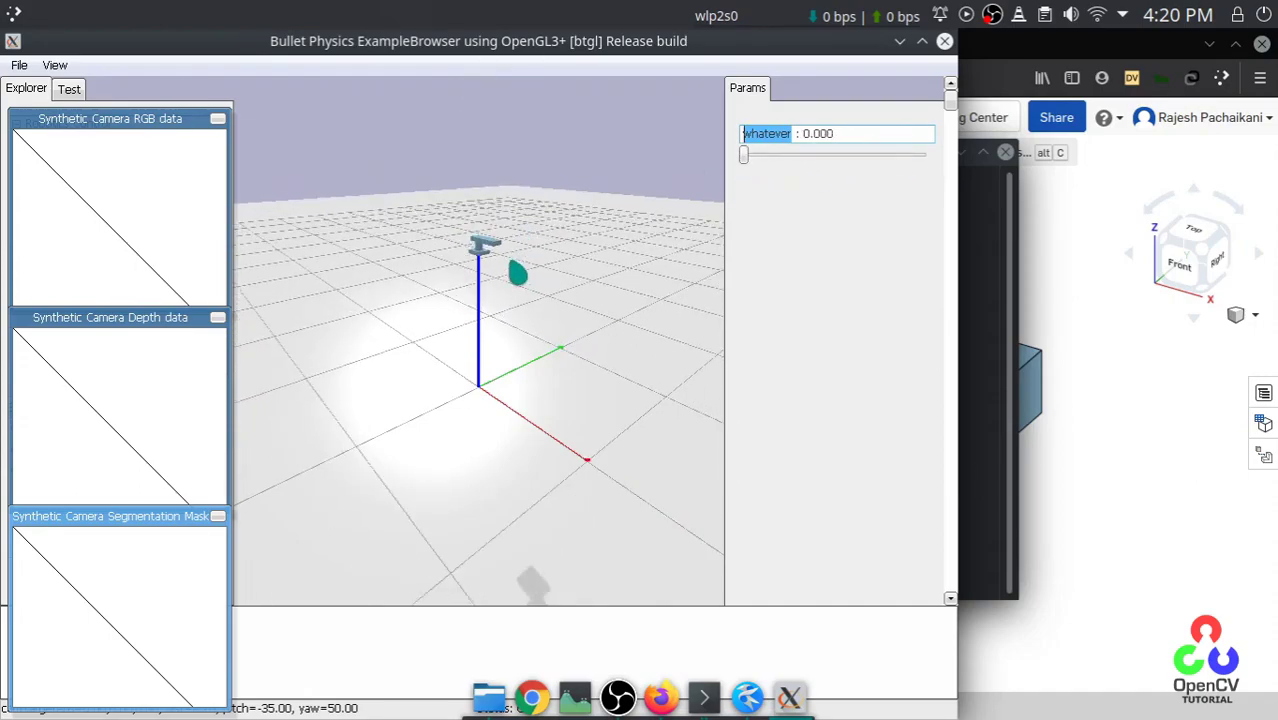
scroll(526, 245, up, 3)
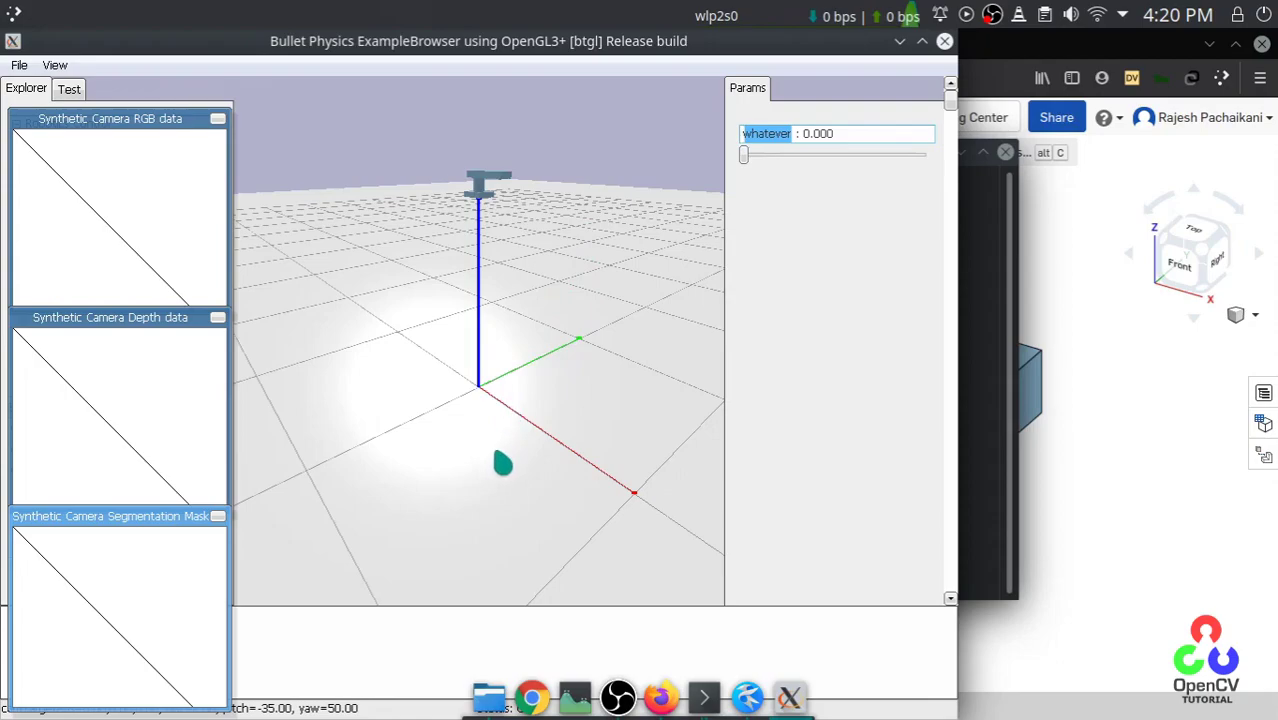
ctrl+drag(562, 334, 553, 532)
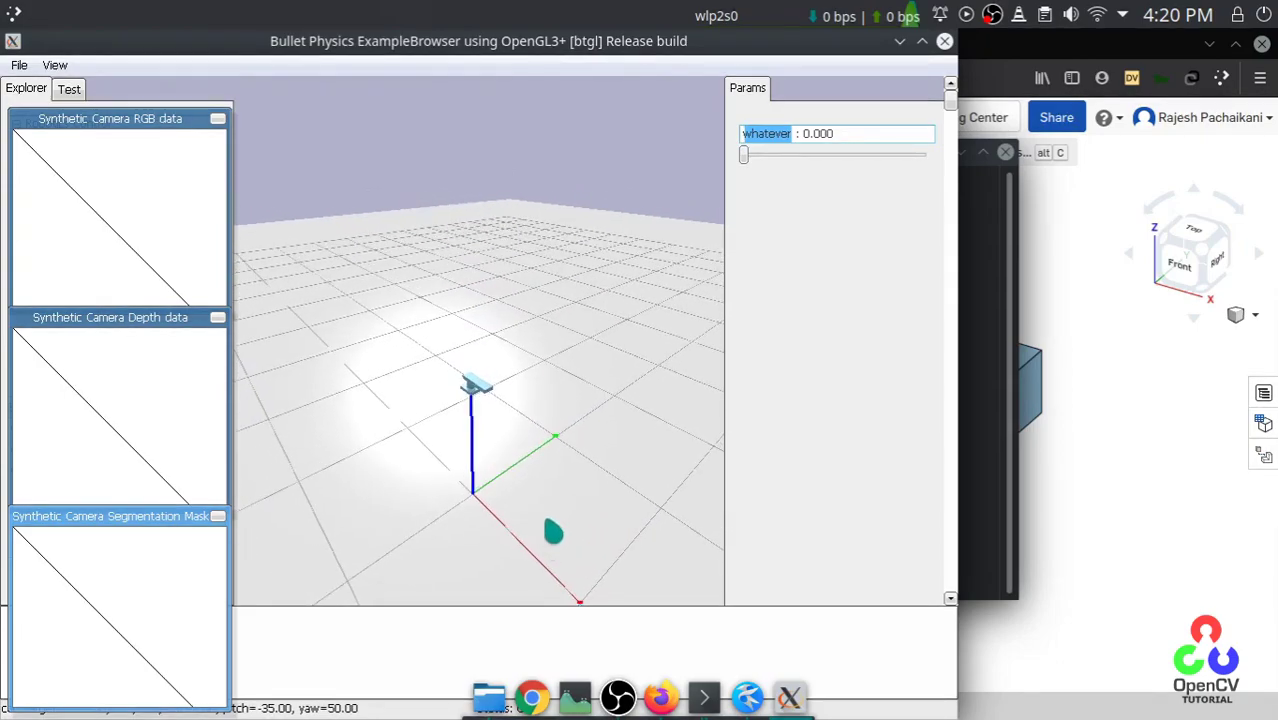
Step: Test the arm's rotation with the "whatever" joint parameter, return it to 0.000, and close the simulator and its terminal
click(781, 140)
drag(745, 155, 806, 172)
drag(914, 182, 705, 205)
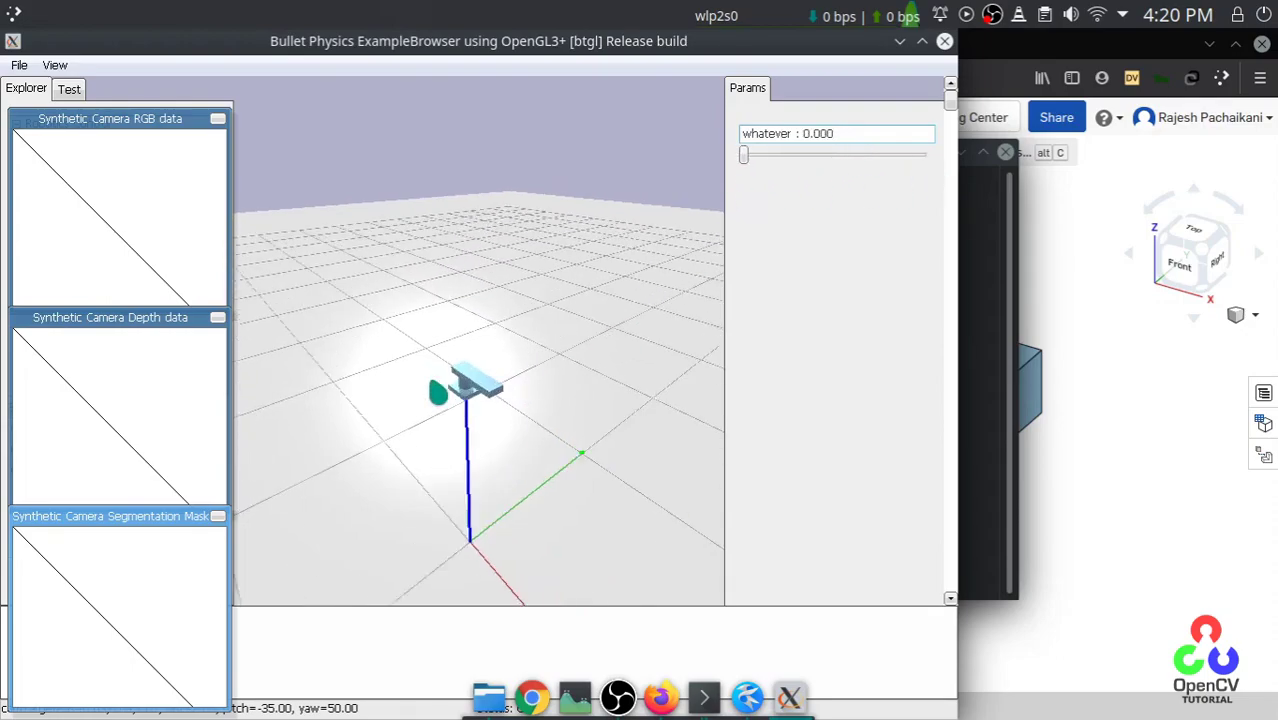
scroll(470, 365, up, 5)
scroll(550, 330, down, 3)
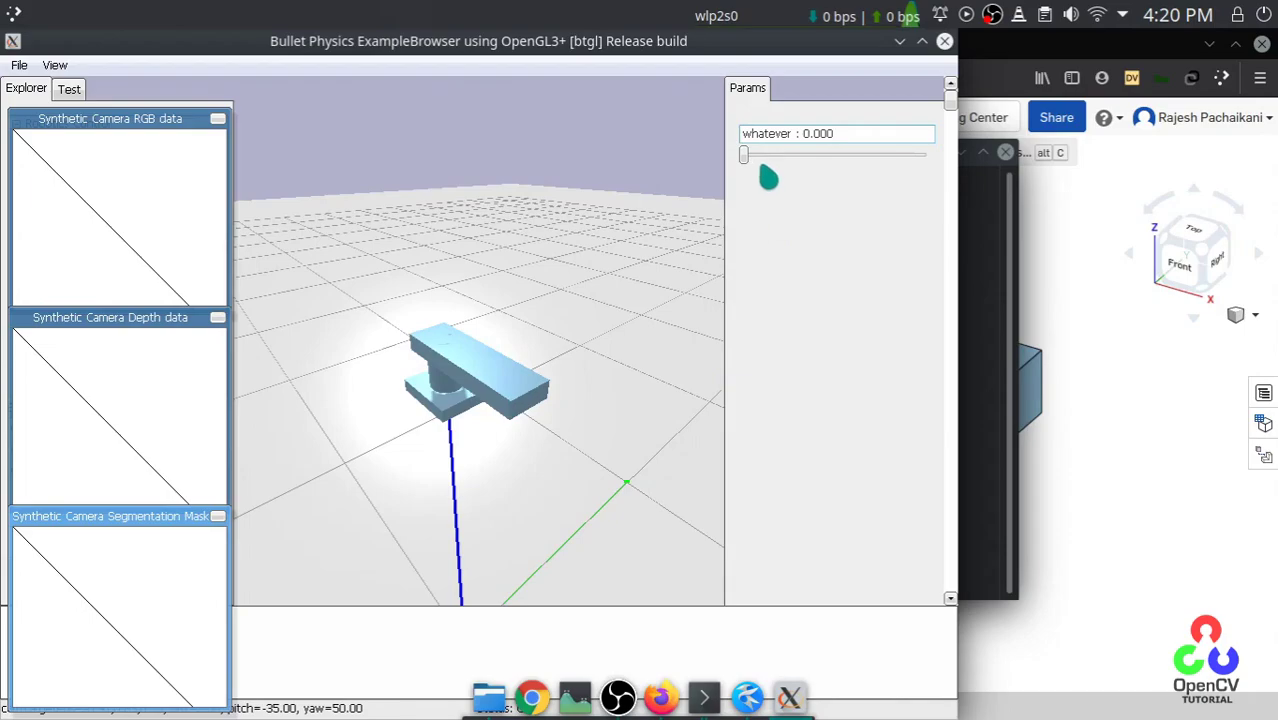
drag(752, 163, 743, 198)
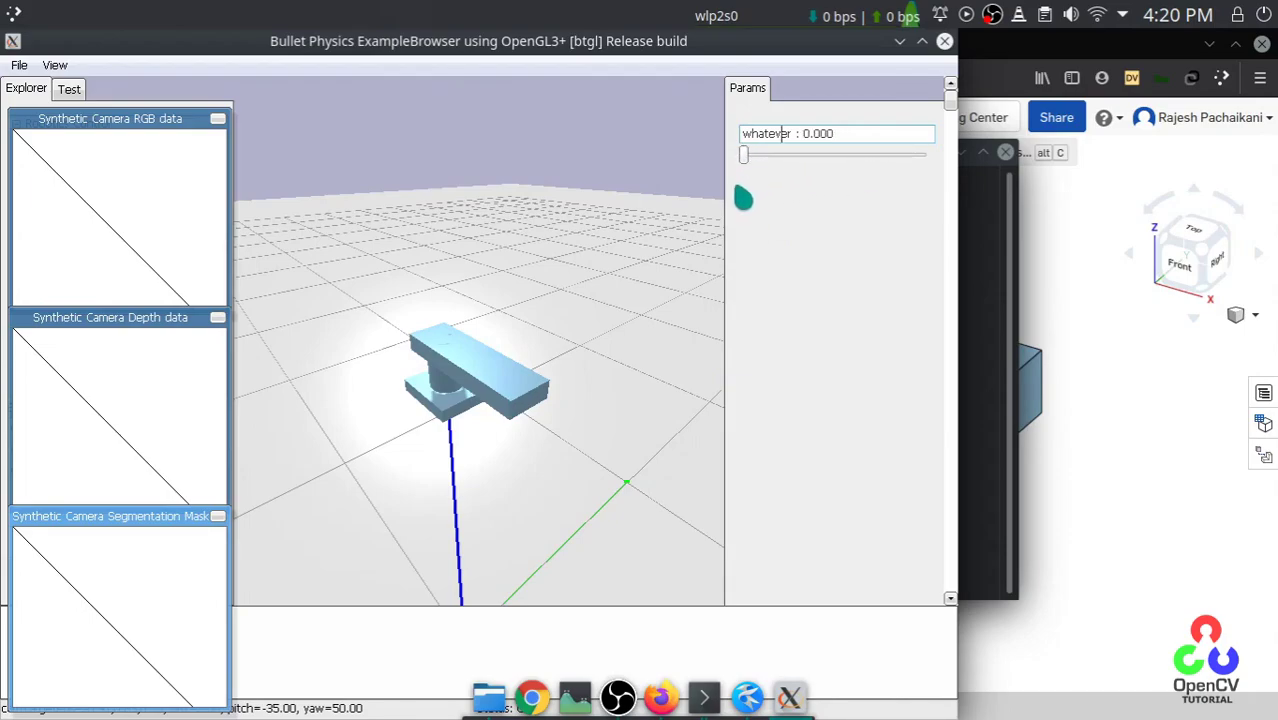
click(945, 43)
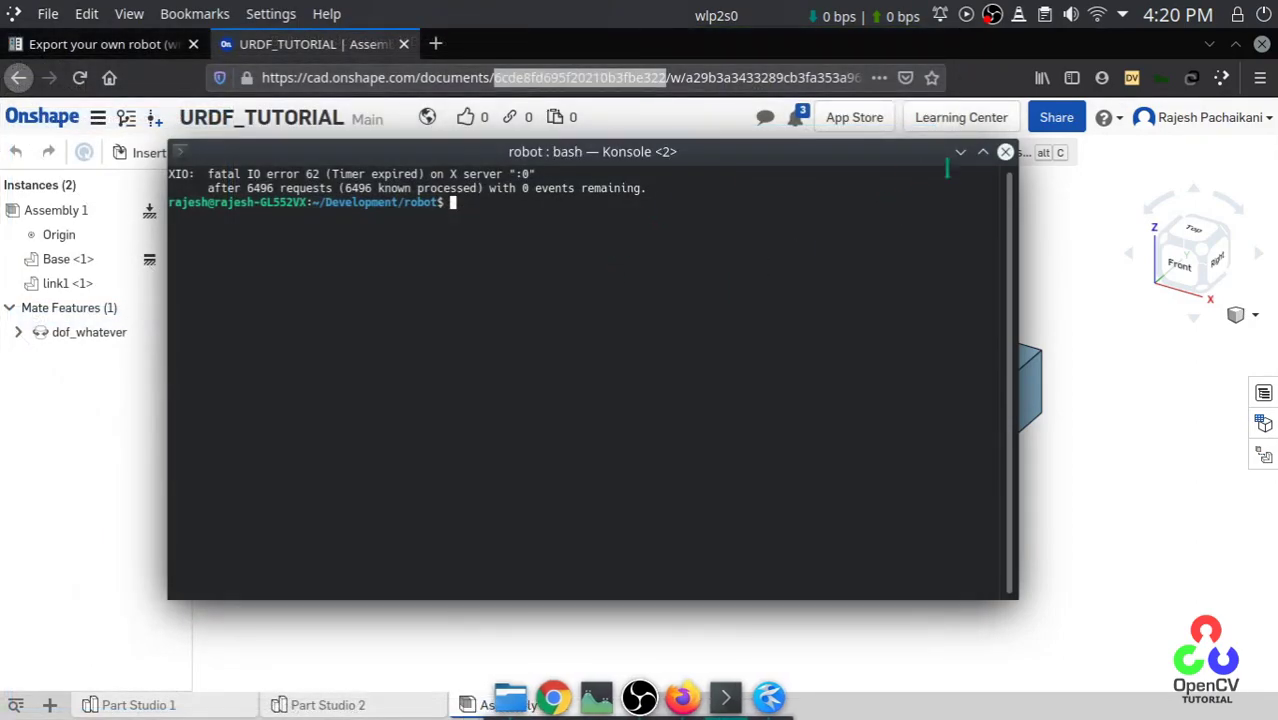
click(1005, 151)
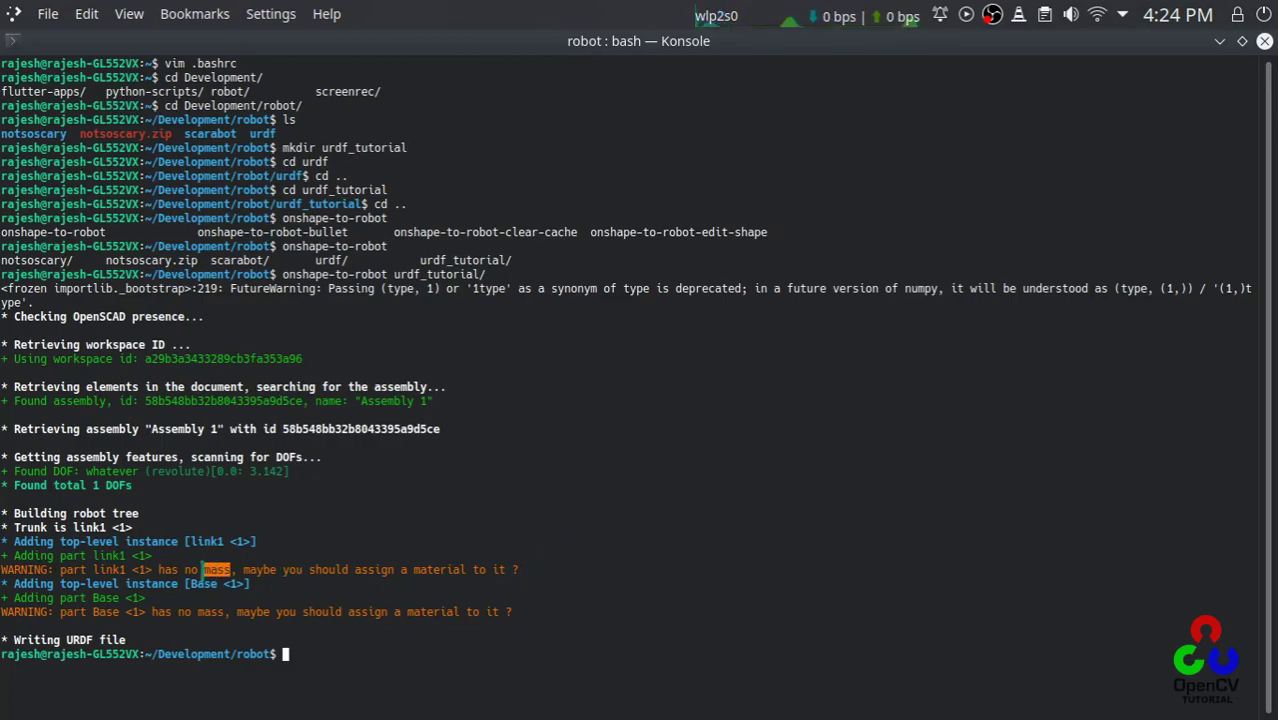
Step: Examine the link1 mass and material warning in the onshape-to-robot output of the maximized terminal
triple_click(386, 577)
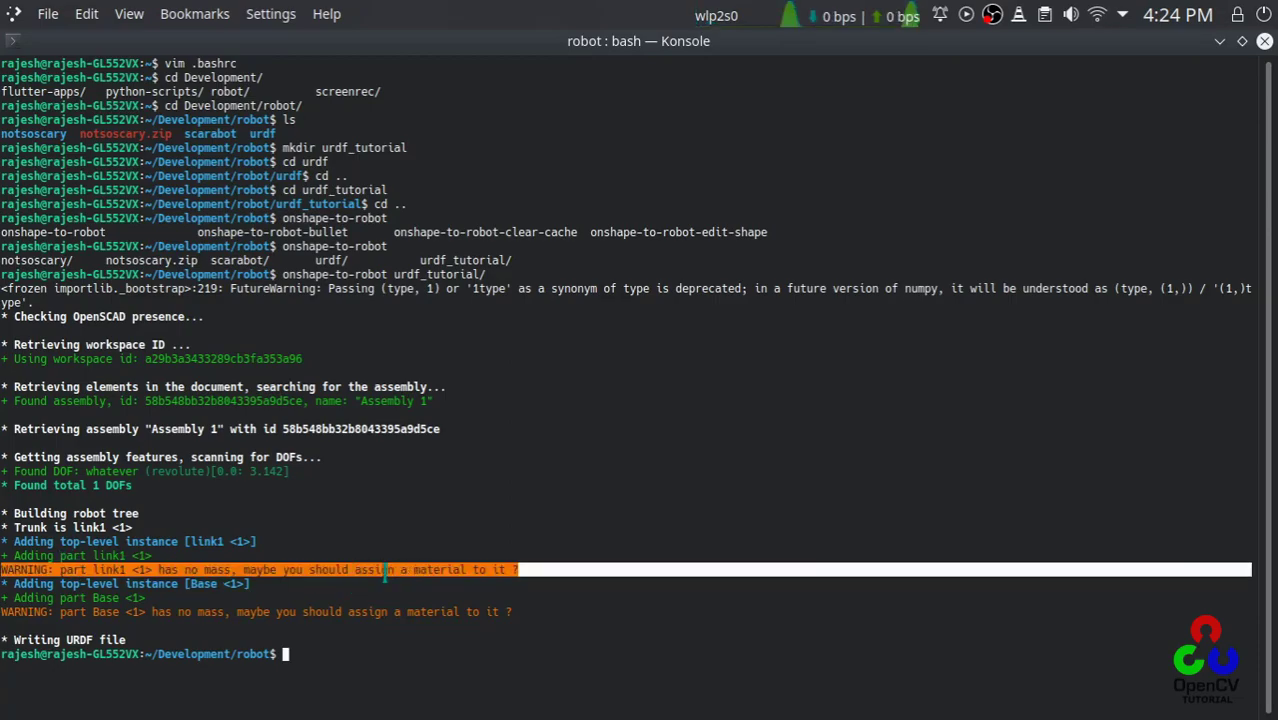
click(320, 568)
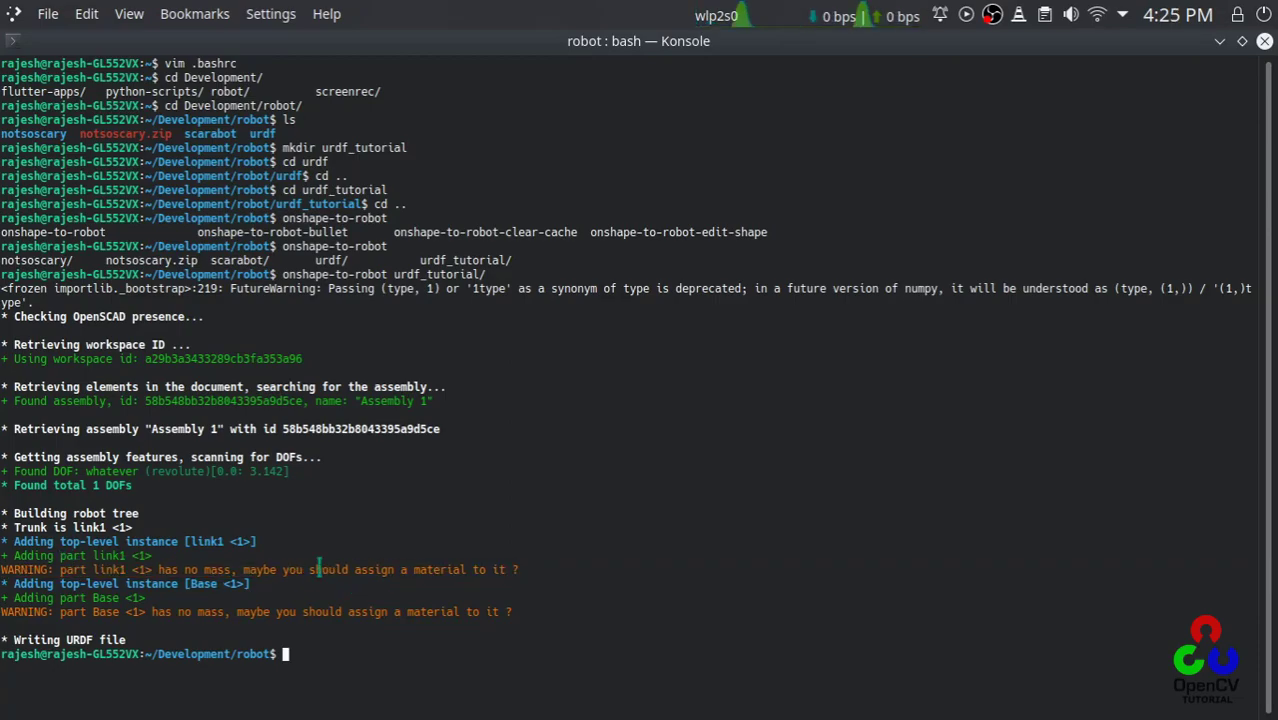
double_click(344, 570)
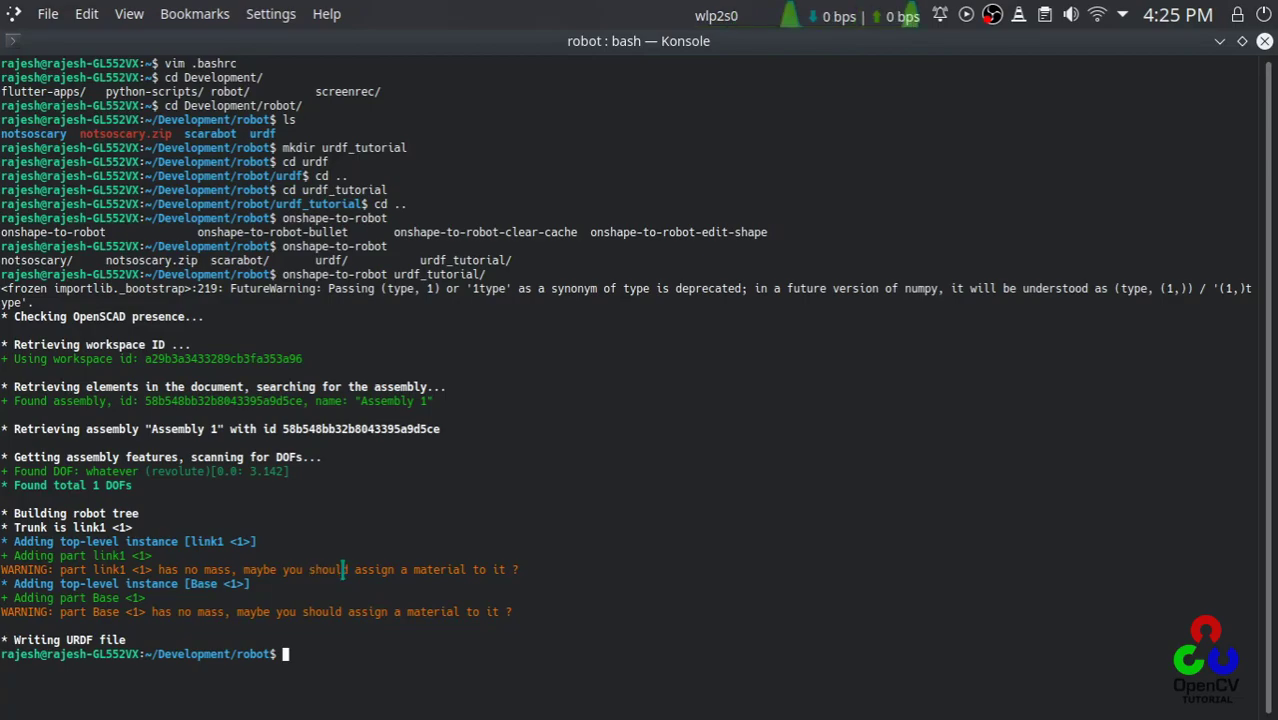
Step: Switch to Onshape and assign Aluminum from the Onshape Material Library to the Base part in Part Studio 1
key(alt+Tab)
key(alt+Tab)
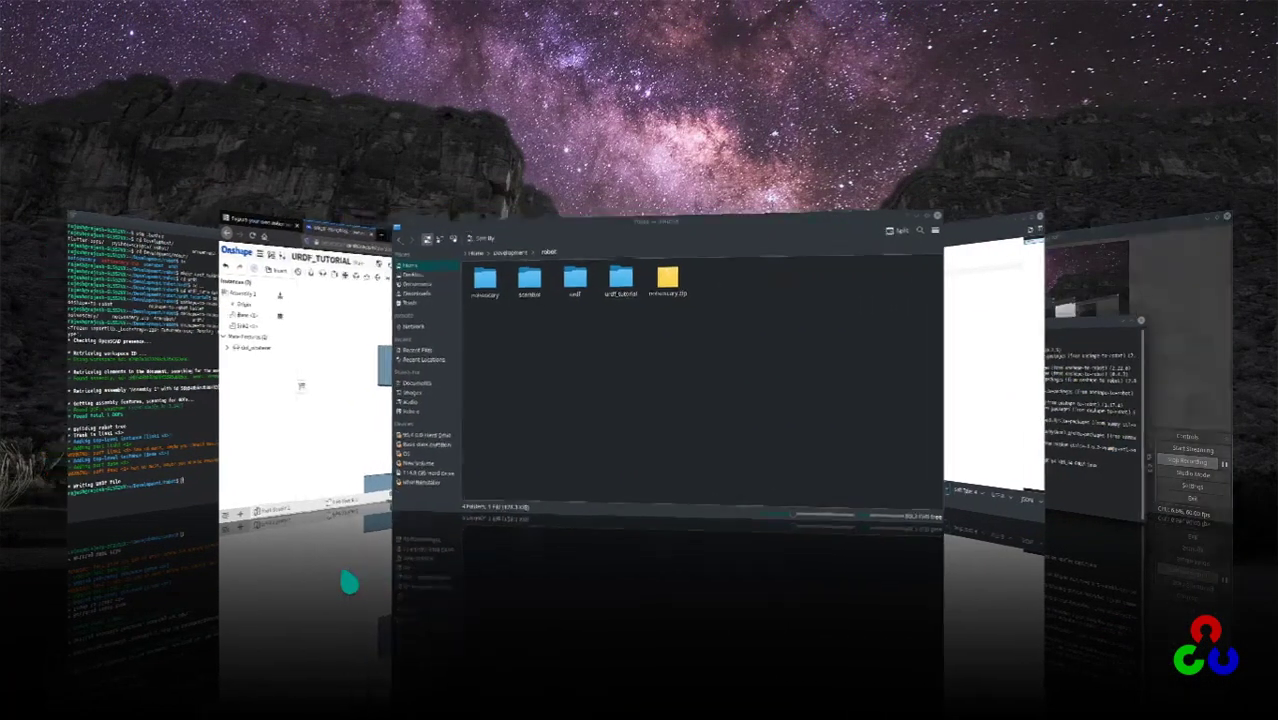
key(shift+alt+Tab)
key(shift+alt+Tab)
key(alt+Tab)
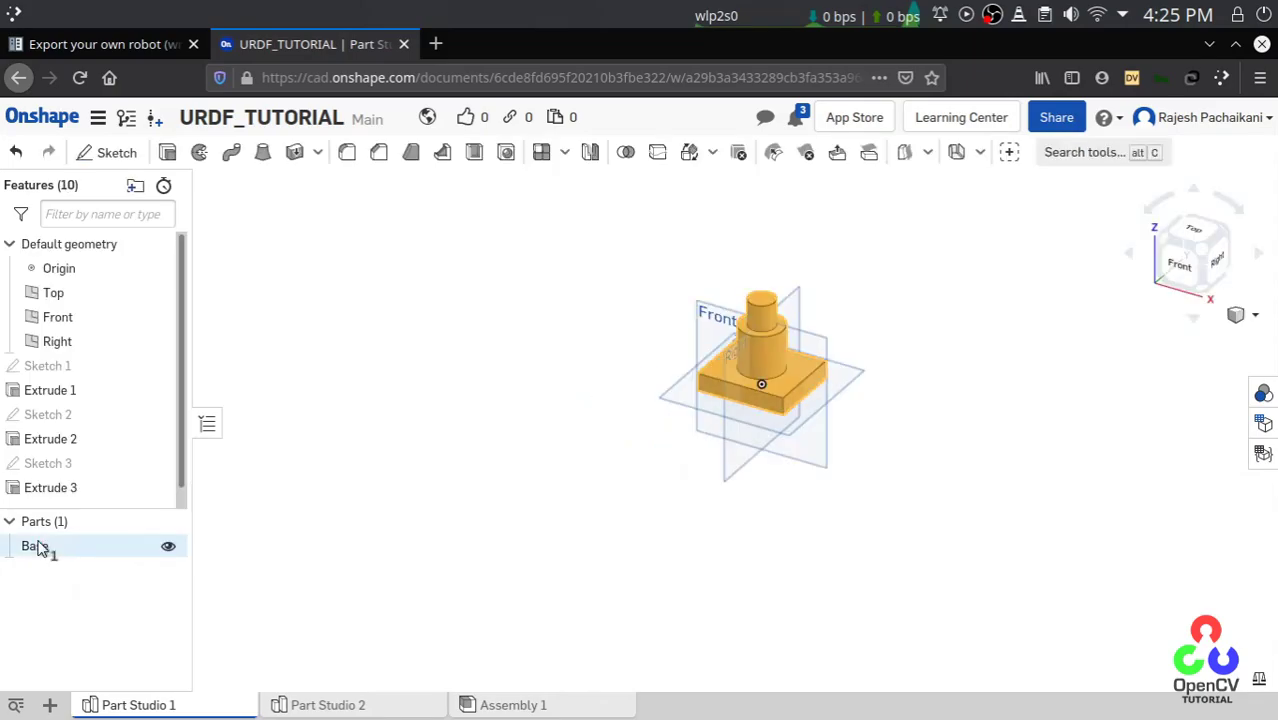
right_click(39, 551)
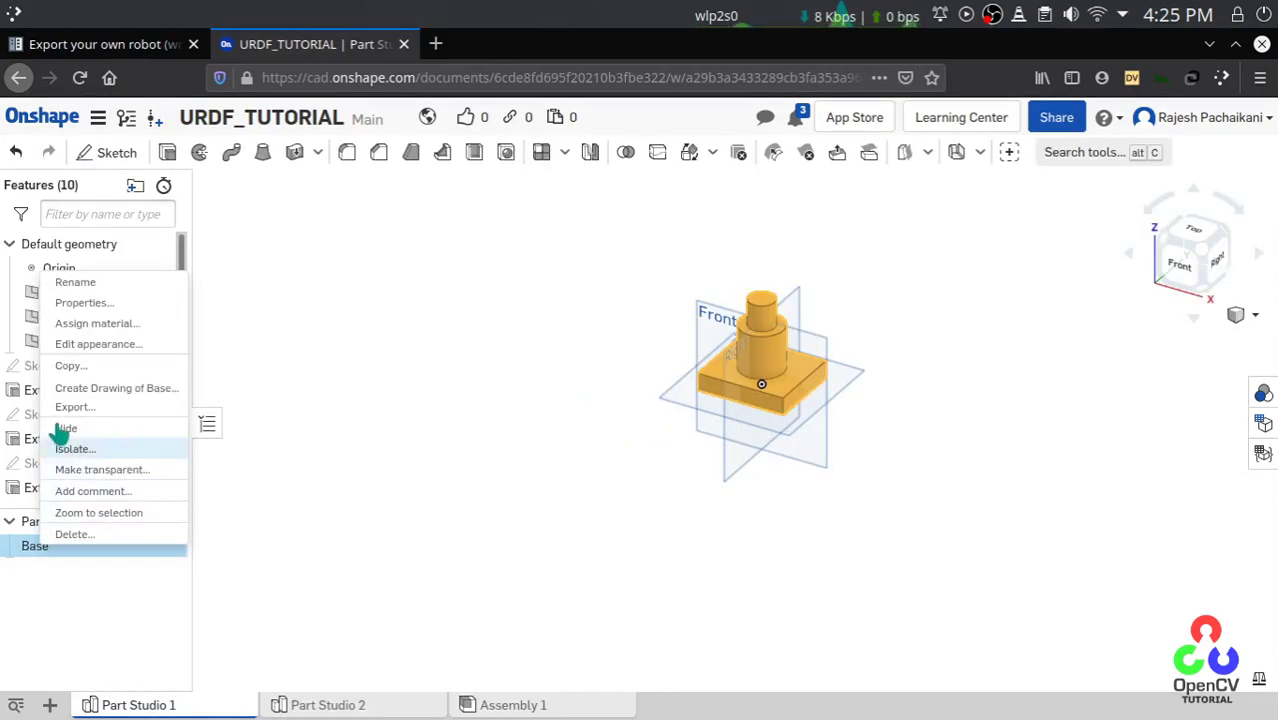
click(113, 336)
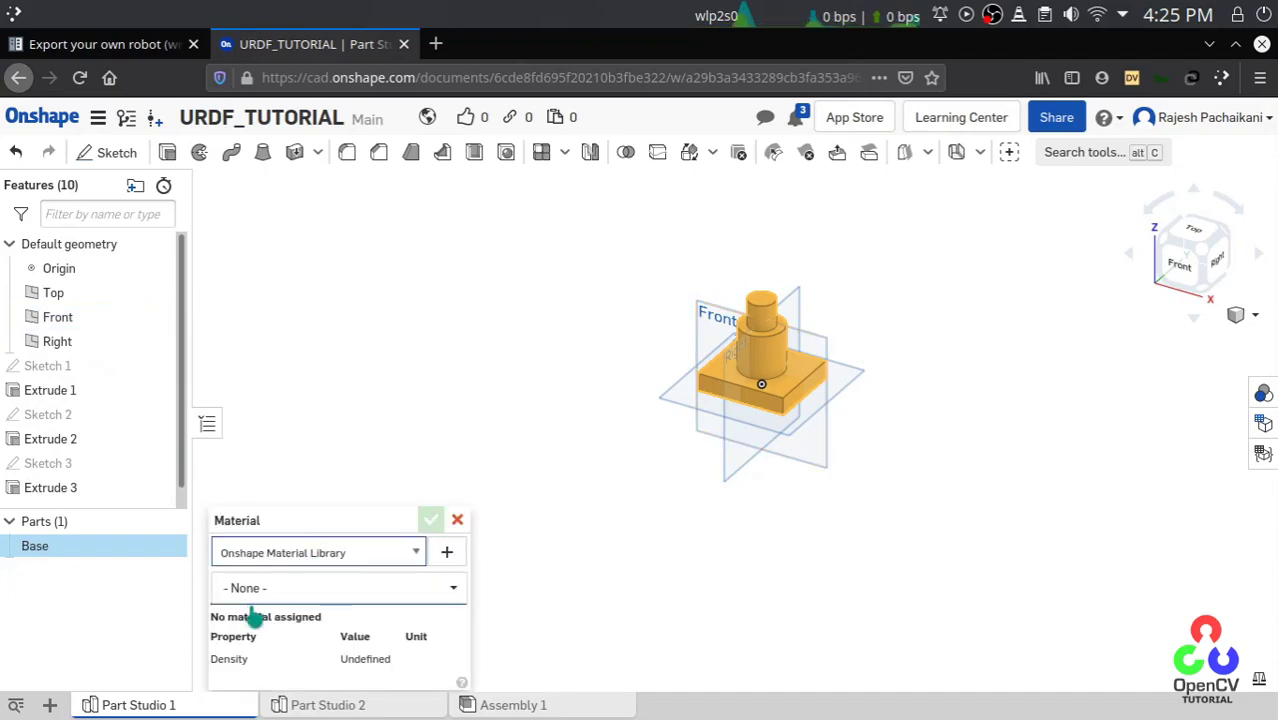
click(280, 562)
click(285, 572)
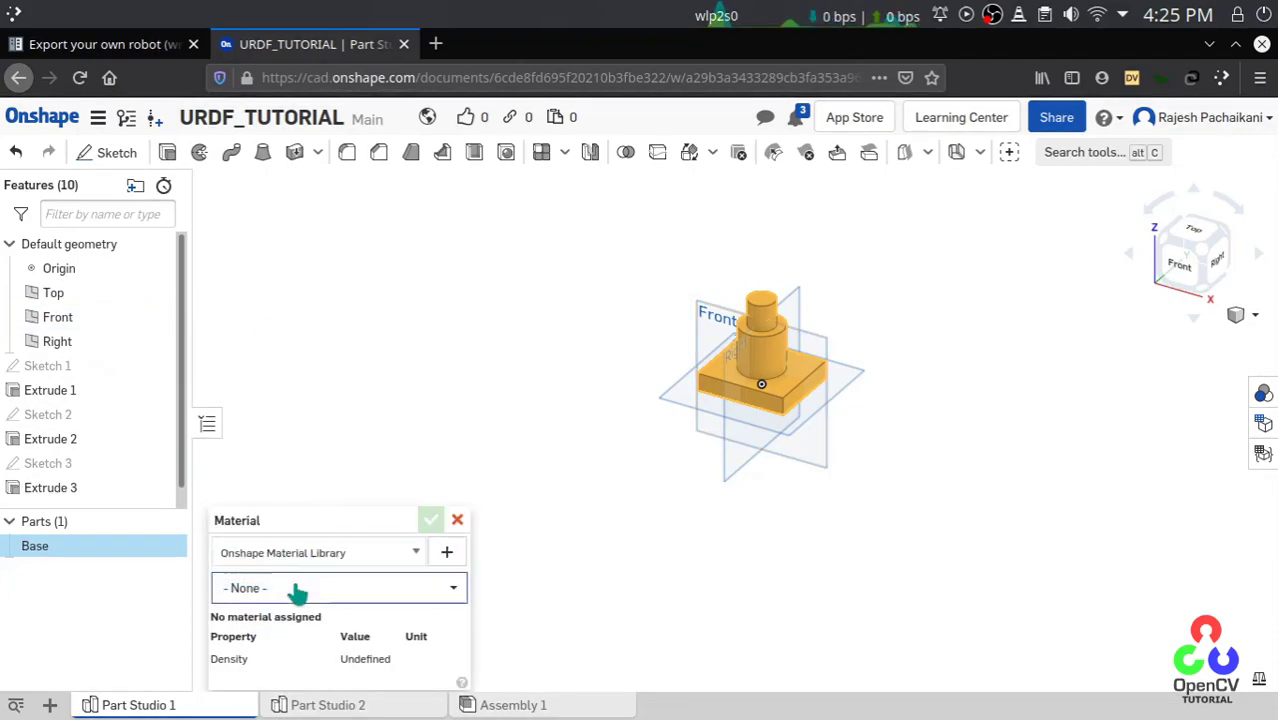
click(298, 592)
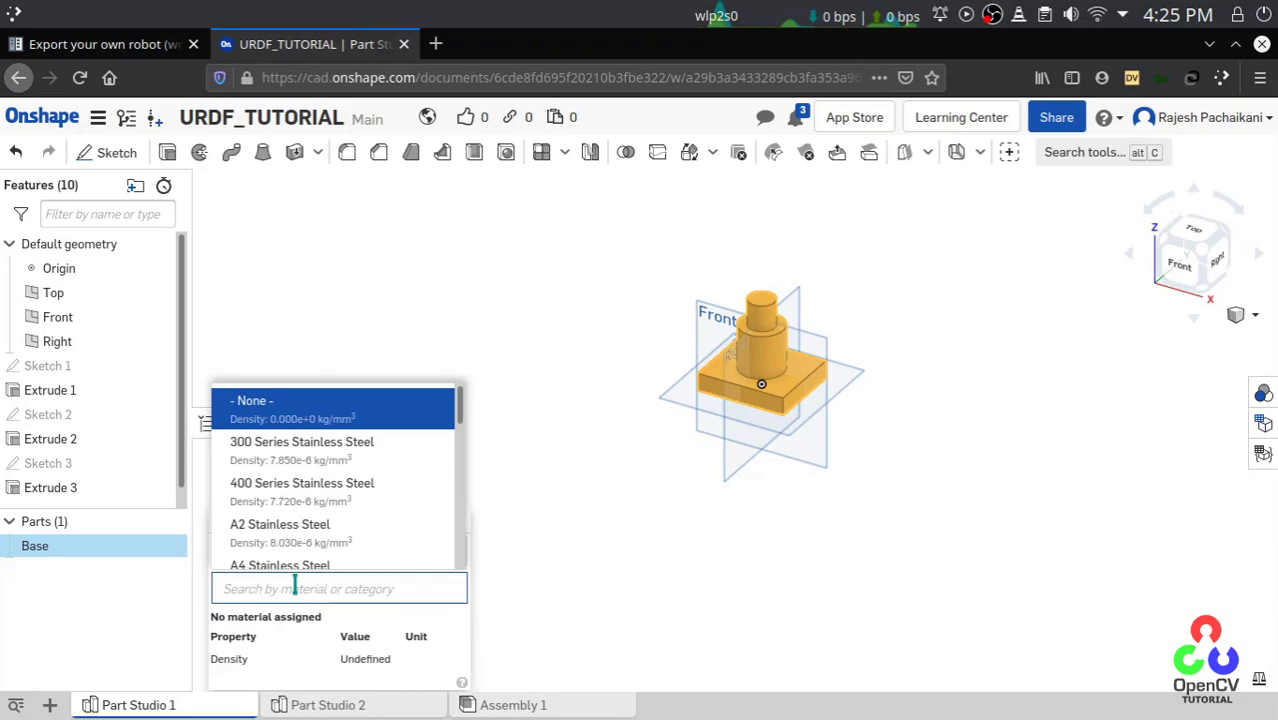
text(alumini)
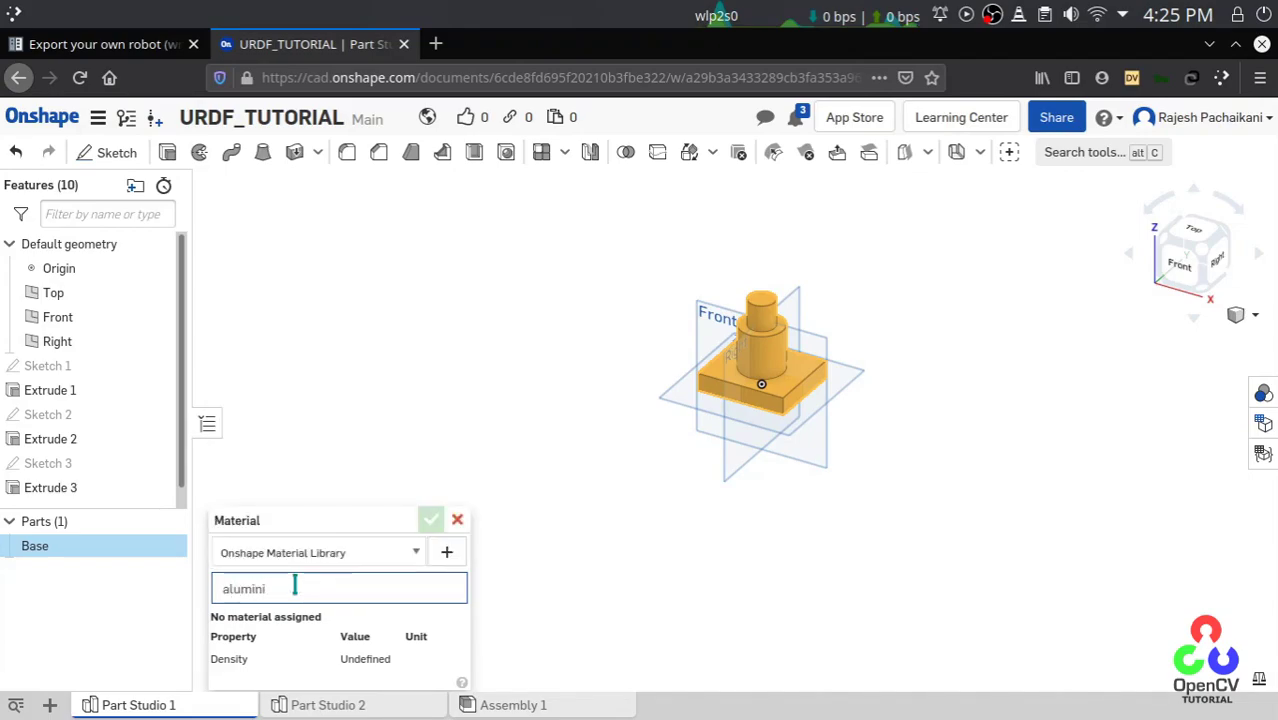
key(BackSpace)
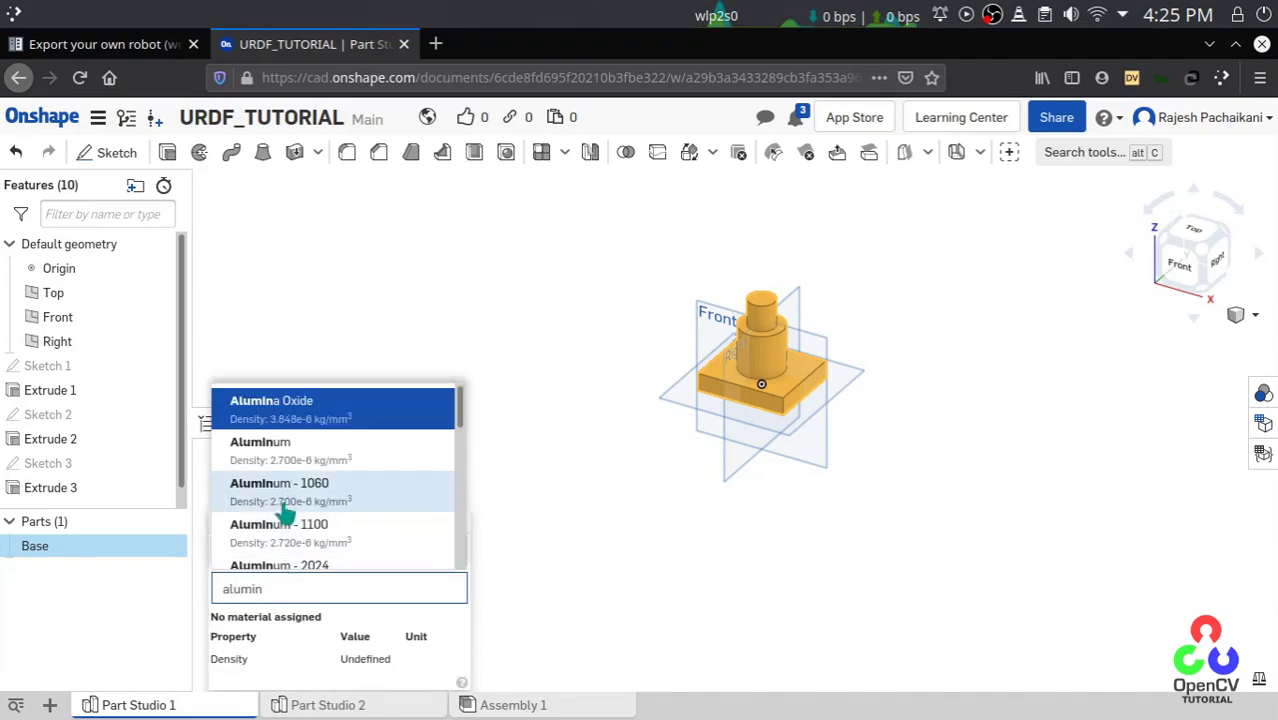
click(289, 462)
click(431, 516)
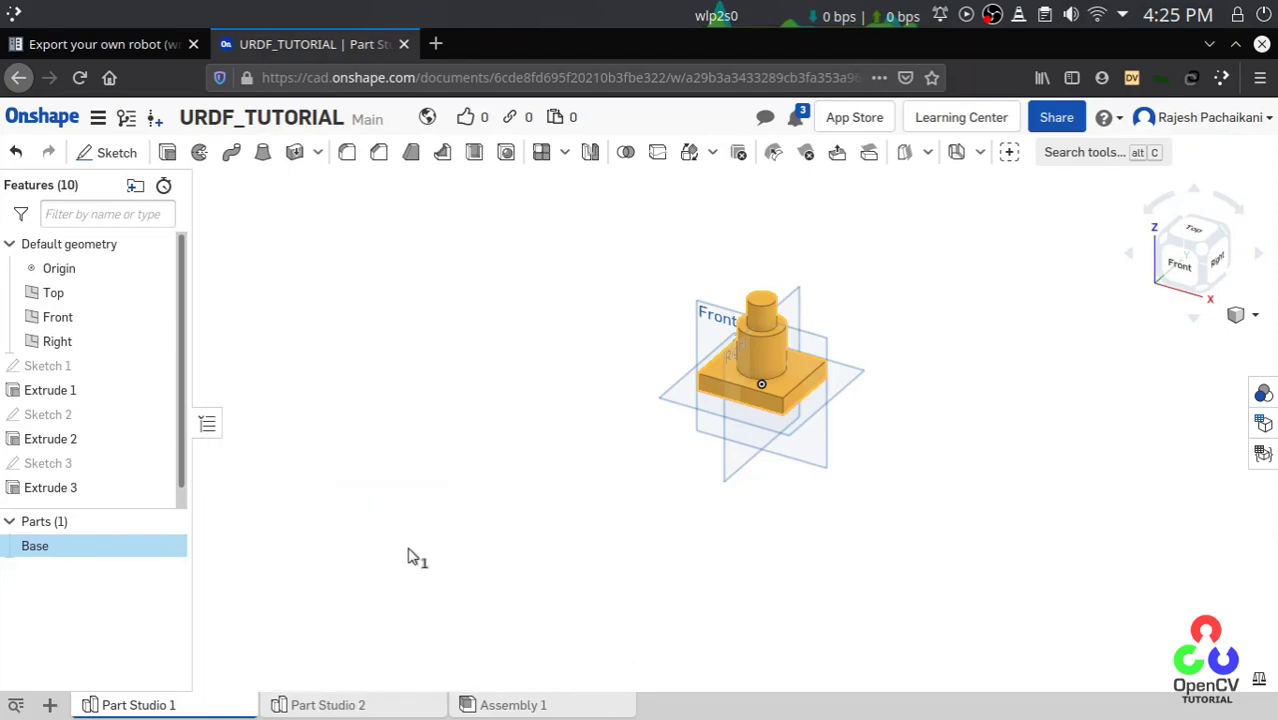
Step: Assign Aluminum from the Onshape Material Library to the link1 part in Part Studio 2
click(374, 706)
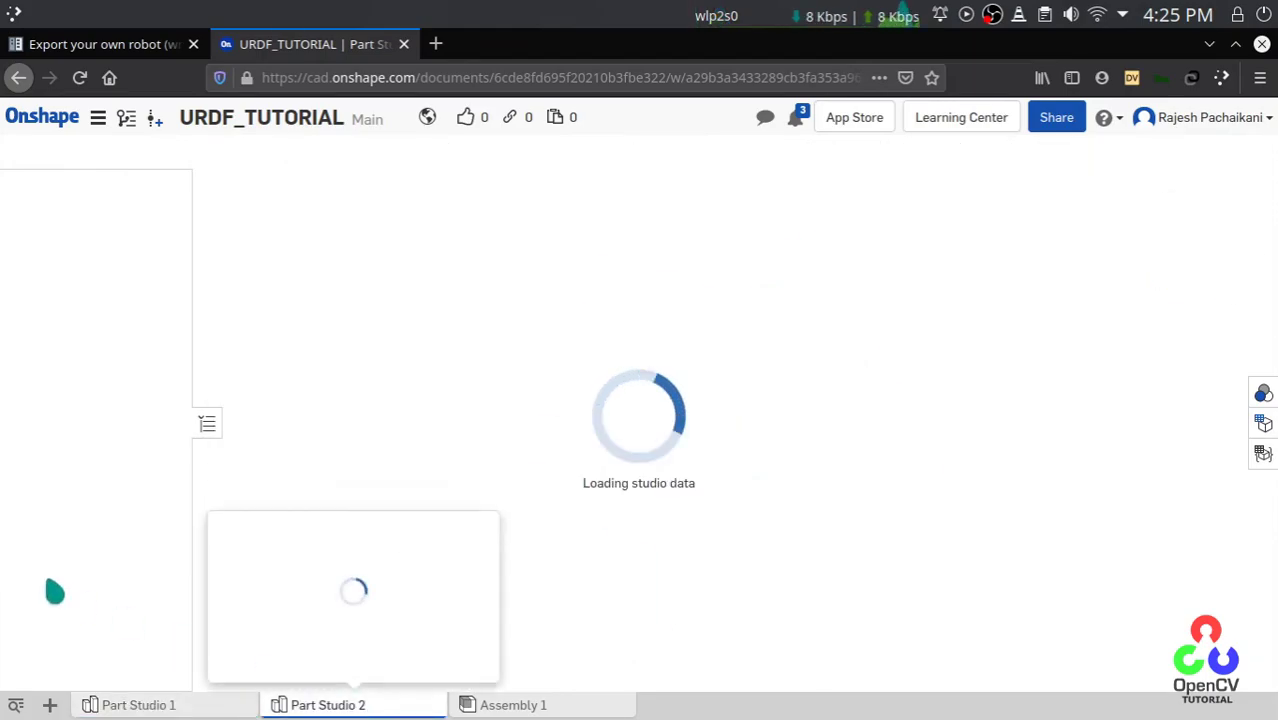
right_click(66, 558)
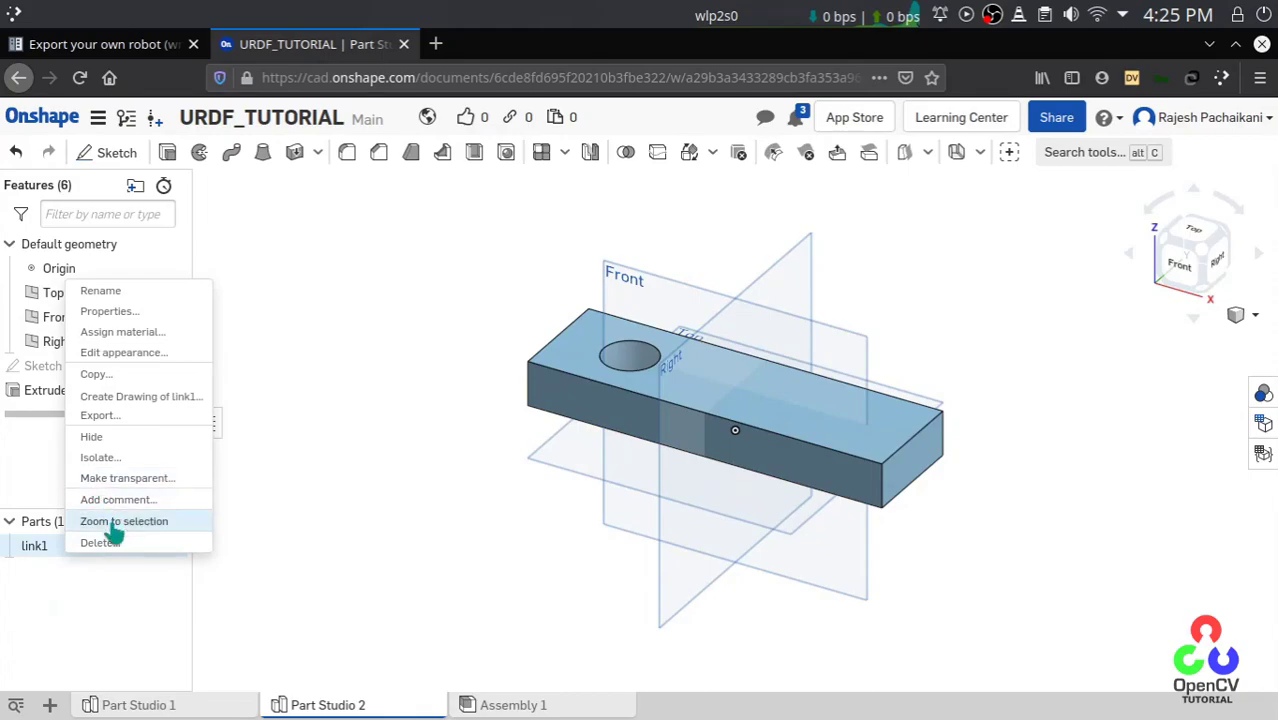
click(123, 332)
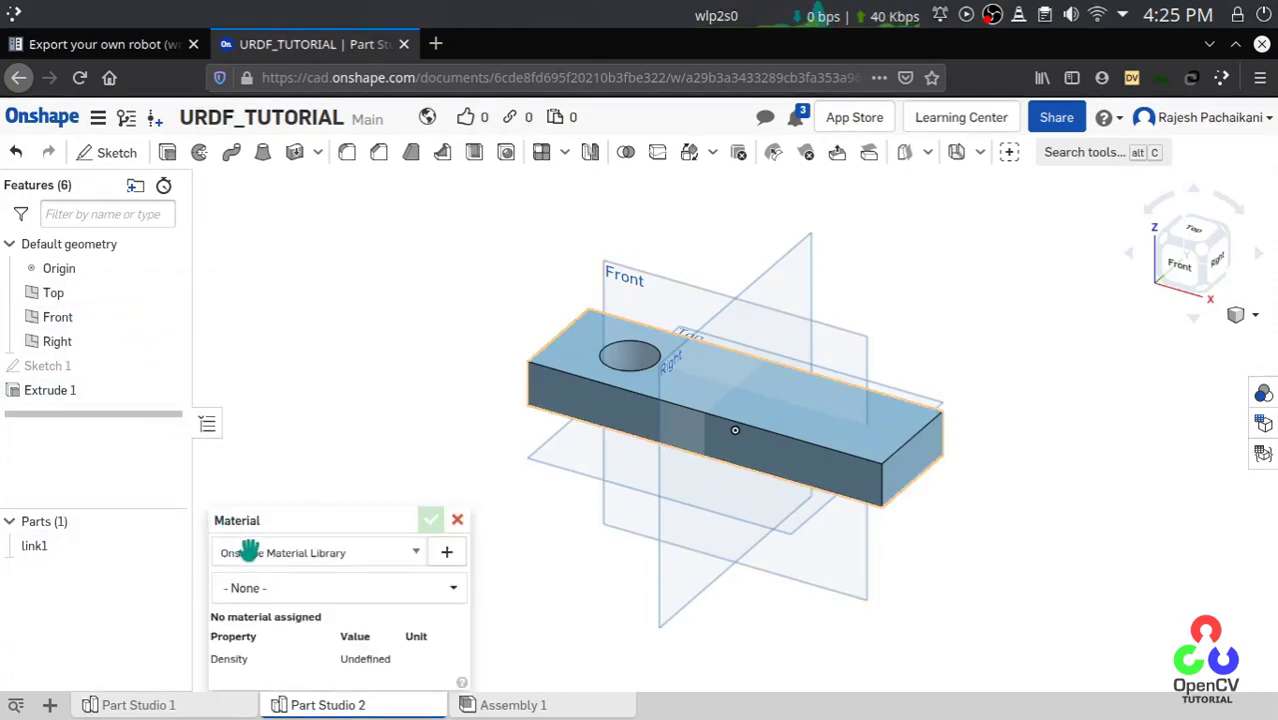
click(366, 590)
scroll(325, 497, down, 10)
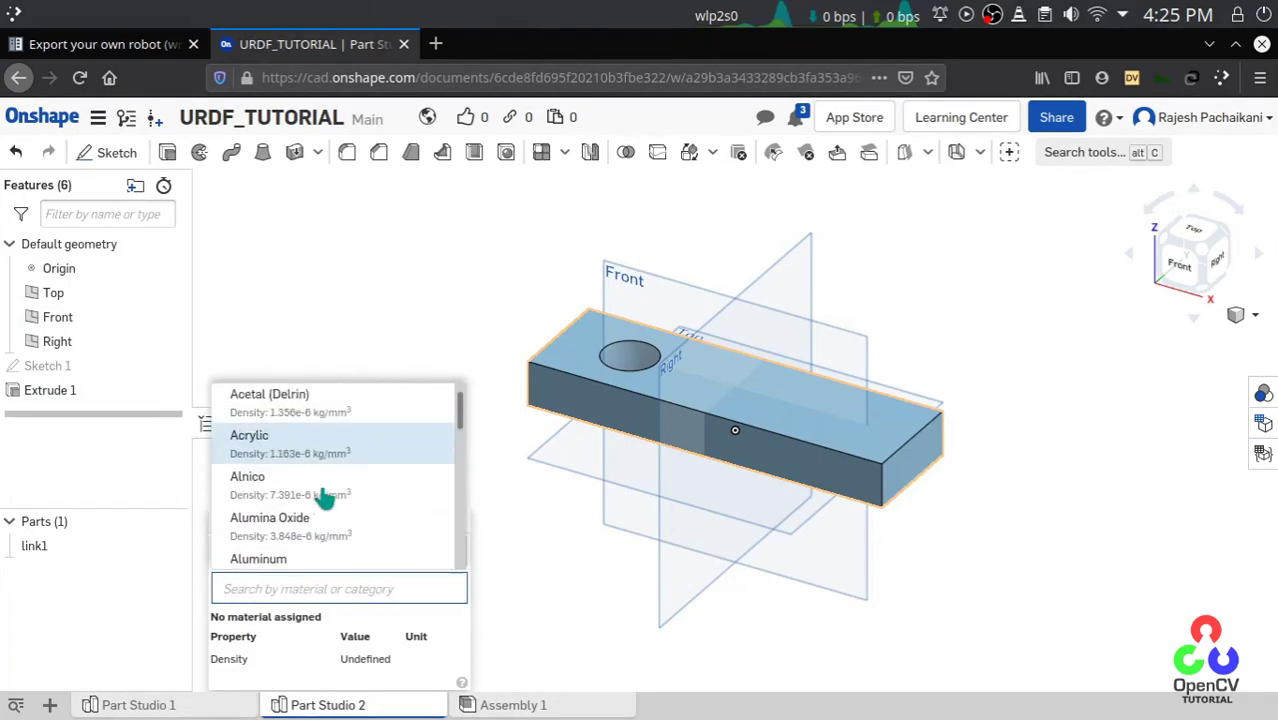
scroll(325, 497, down, 2)
scroll(325, 497, up, 2)
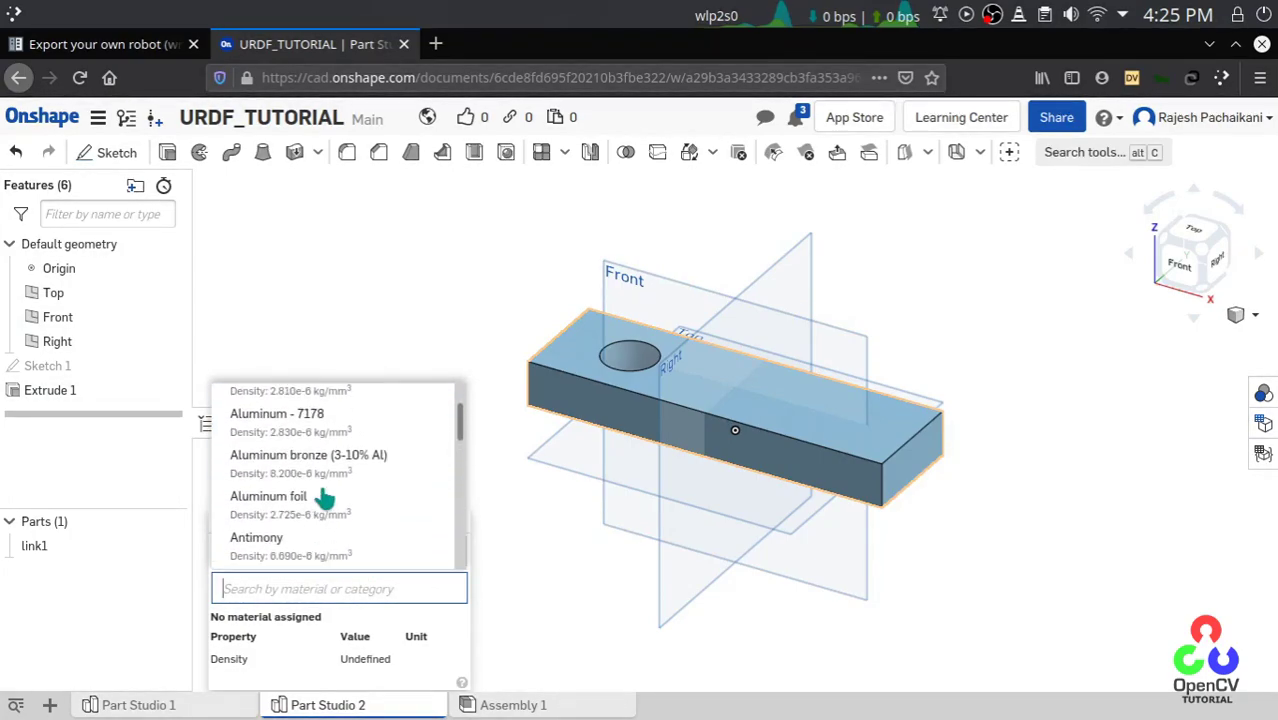
scroll(327, 510, up, 2)
scroll(327, 512, up, 6)
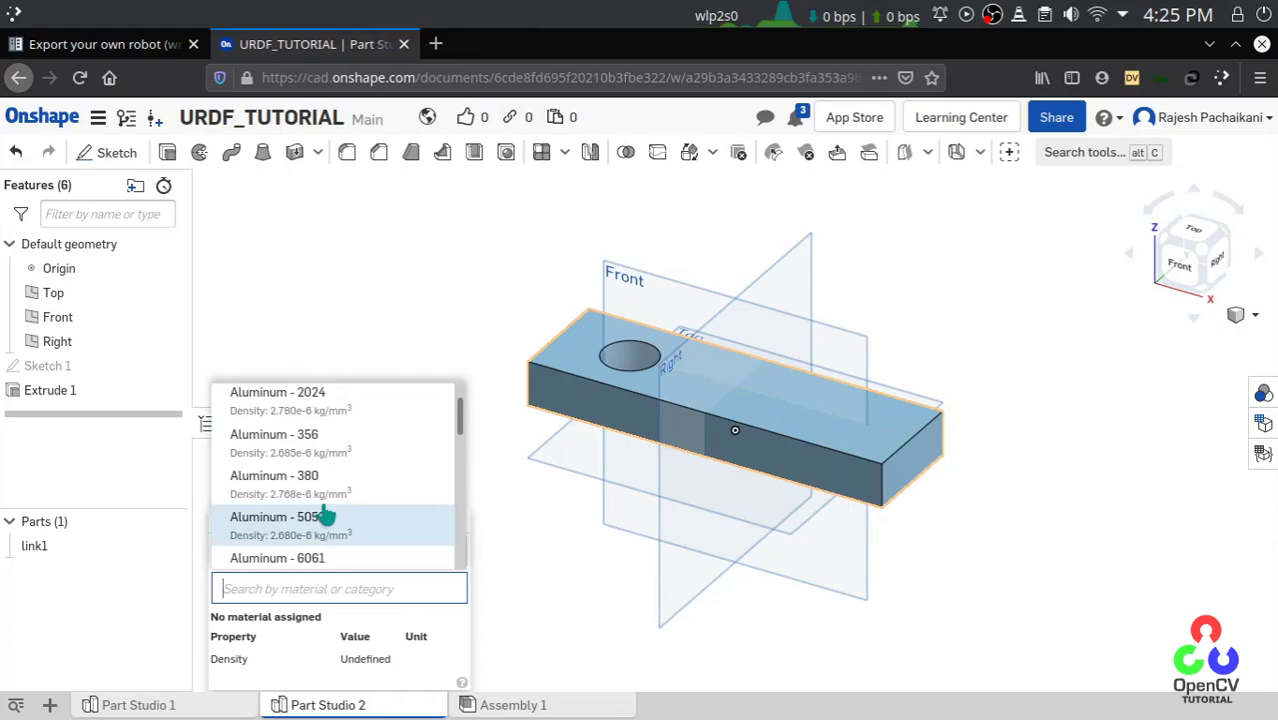
scroll(325, 512, down, 2)
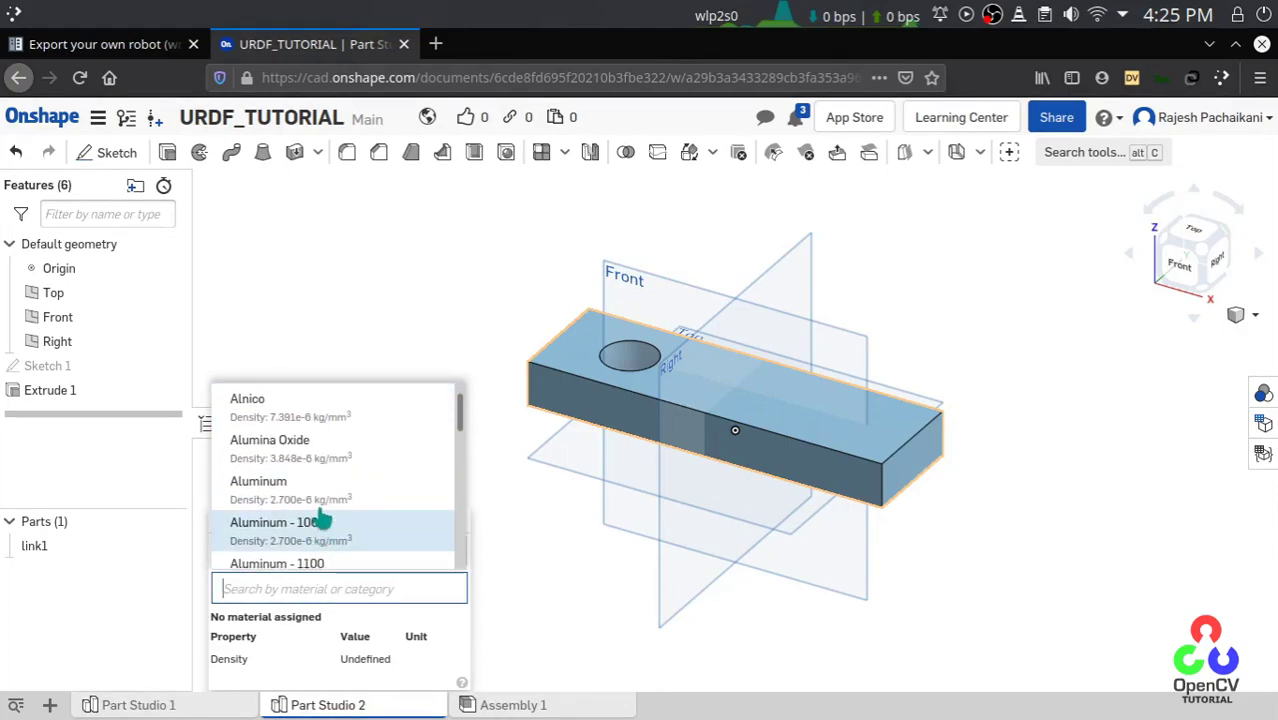
click(330, 490)
click(431, 520)
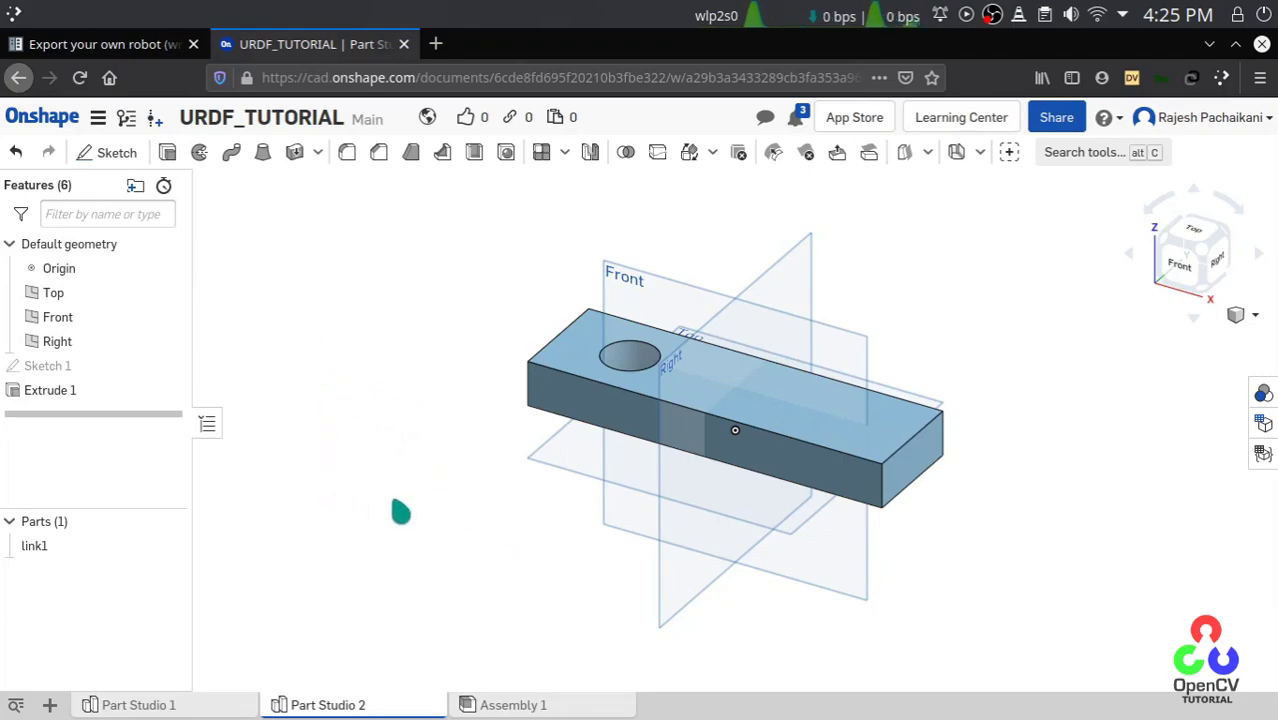
Step: Review Assembly 1 and the Base part in Part Studio 1, ending in Assembly 1
click(510, 706)
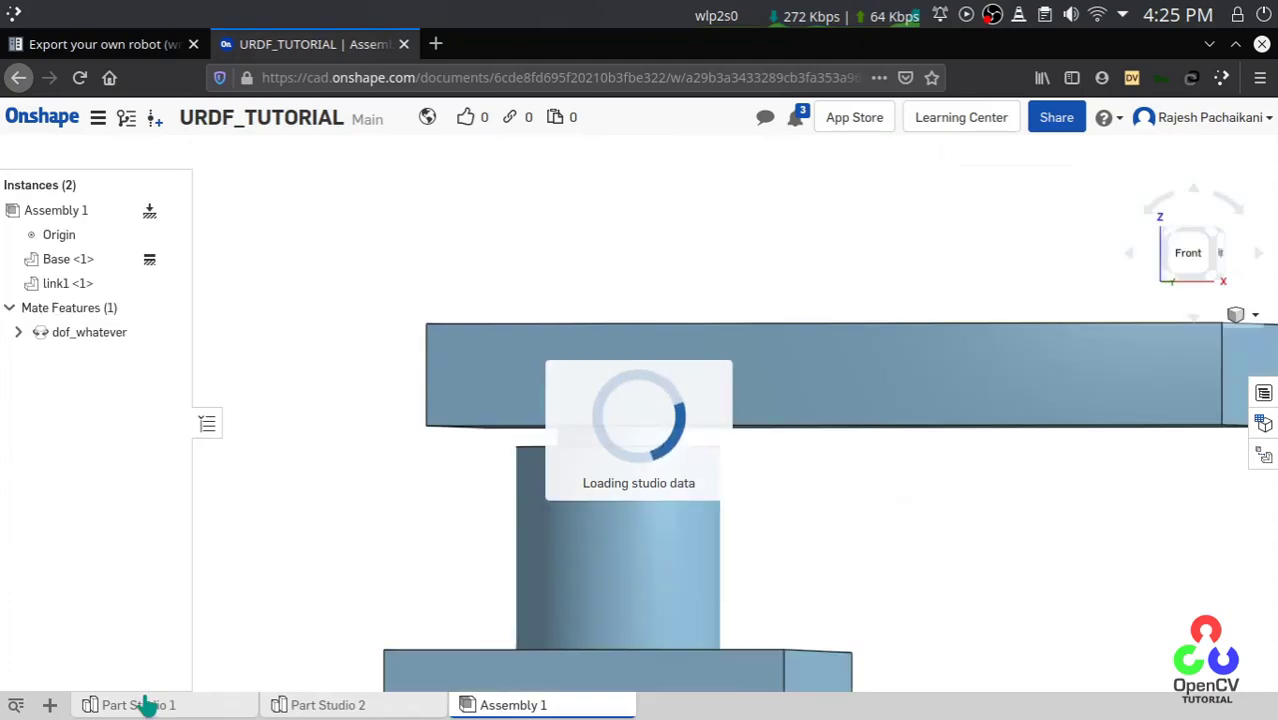
click(148, 706)
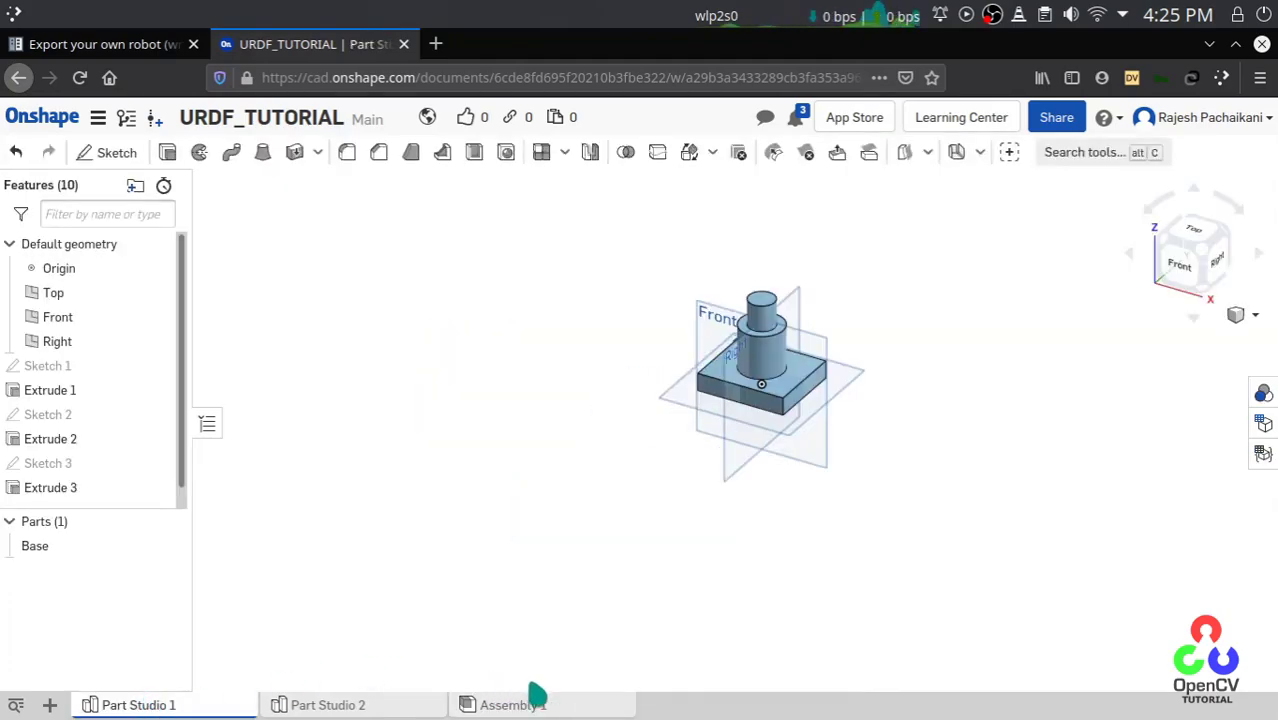
click(561, 708)
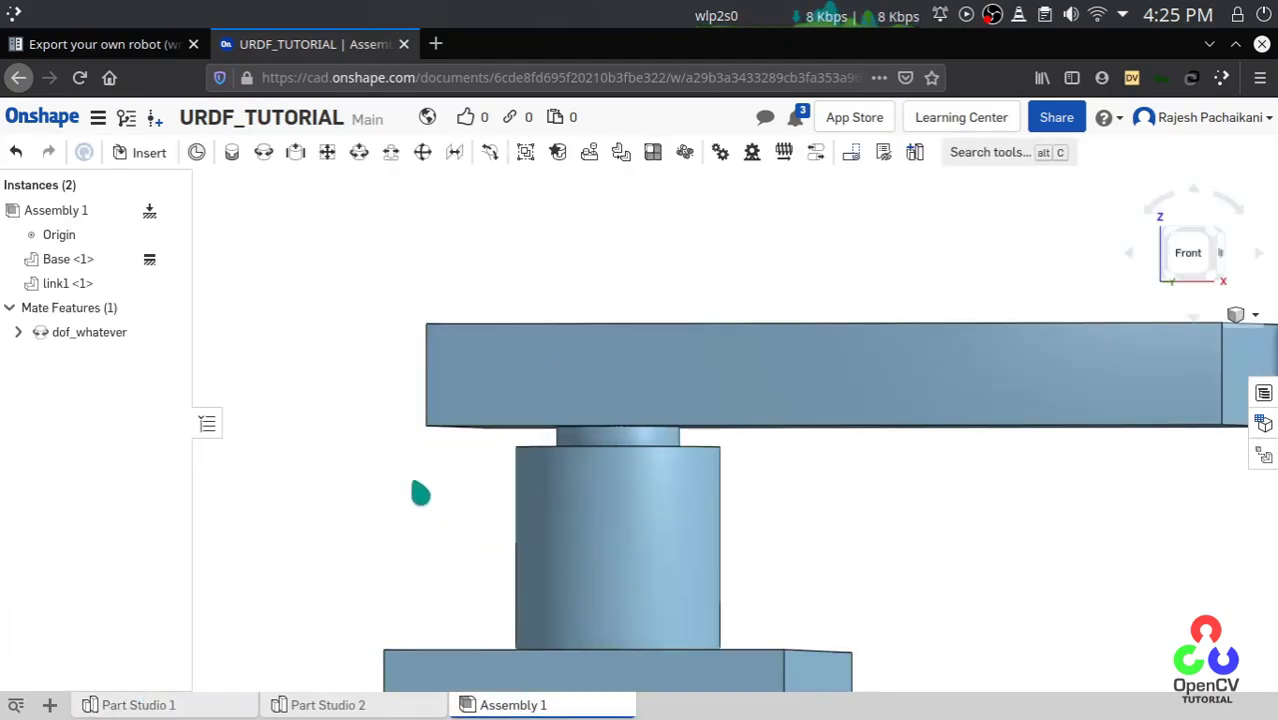
Step: Switch to the Konsole terminal and rerun onshape-to-robot on urdf_tutorial
key(alt+Tab)
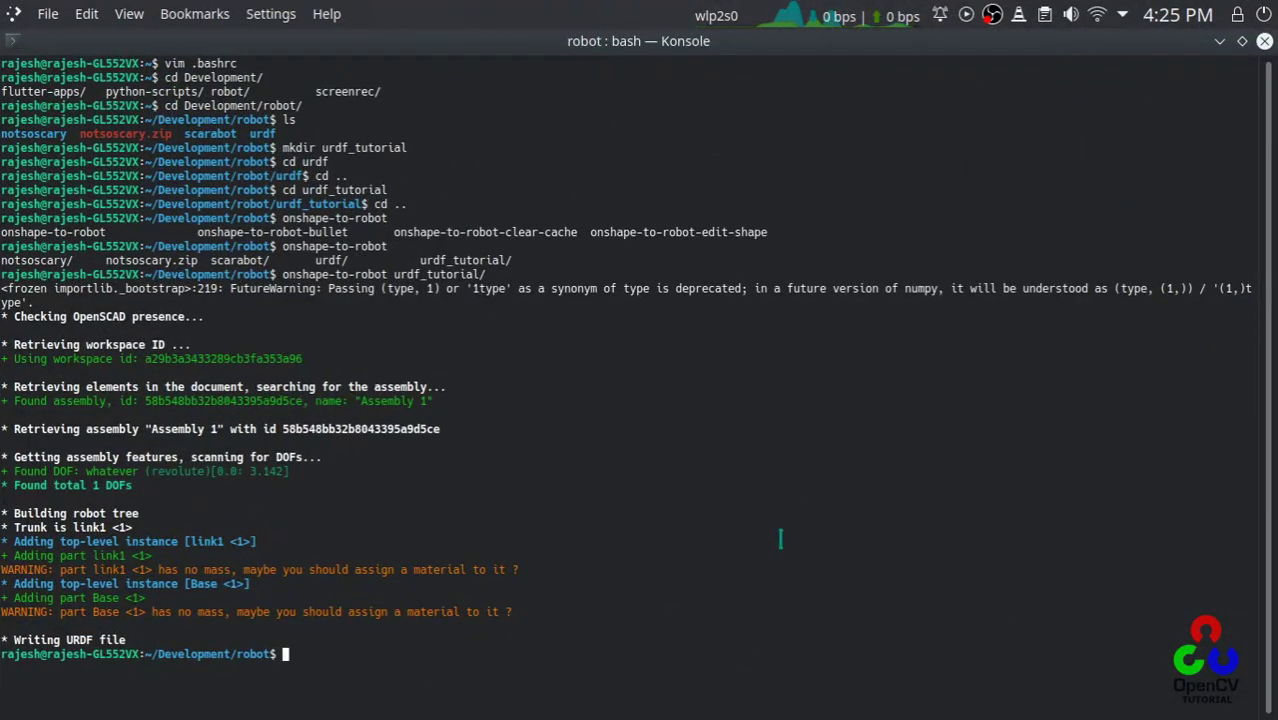
key(Up)
key(BackSpace)
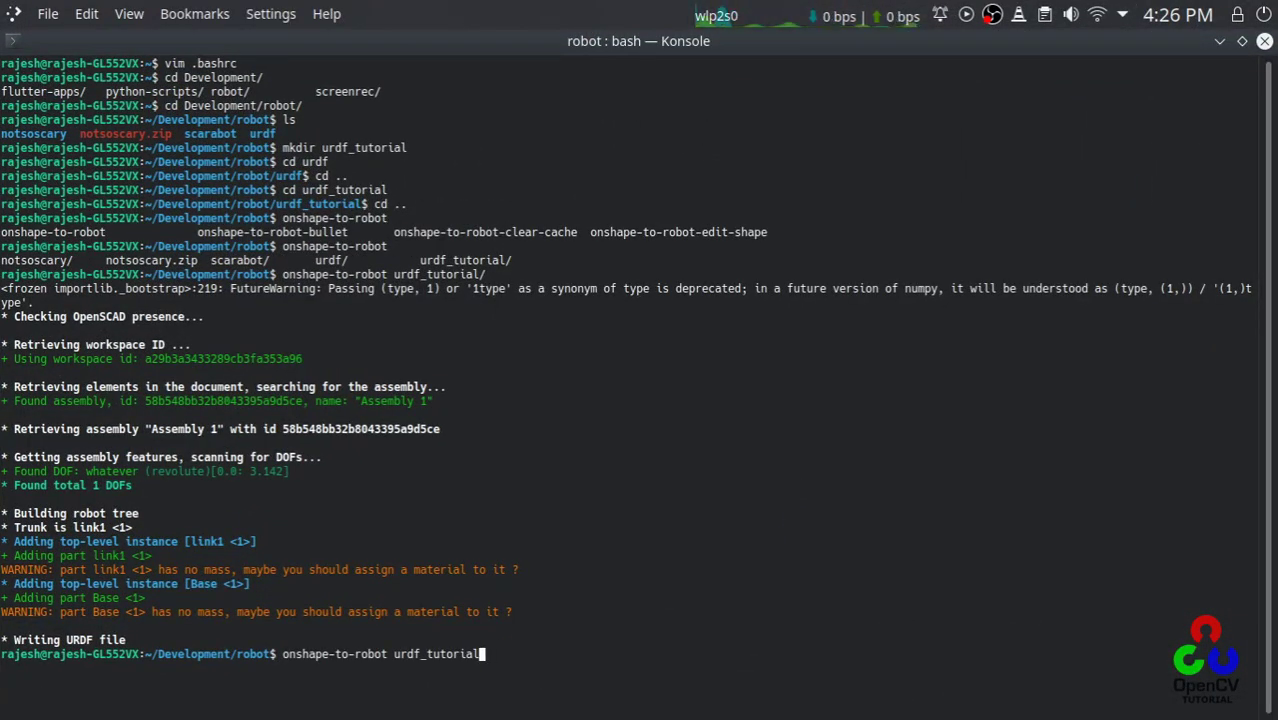
key(Return)
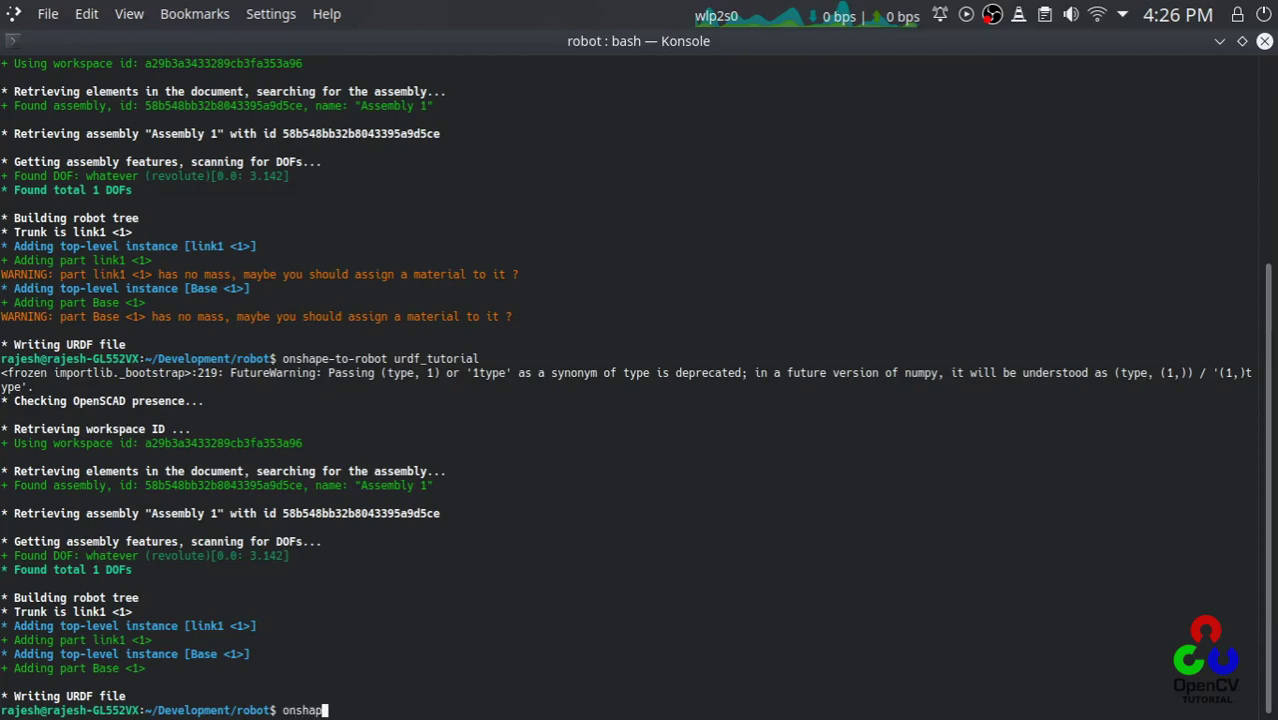
Step: Launch the Bullet simulation with onshape-to-robot-bullet urdf_tutorial/
text(-to-robot)
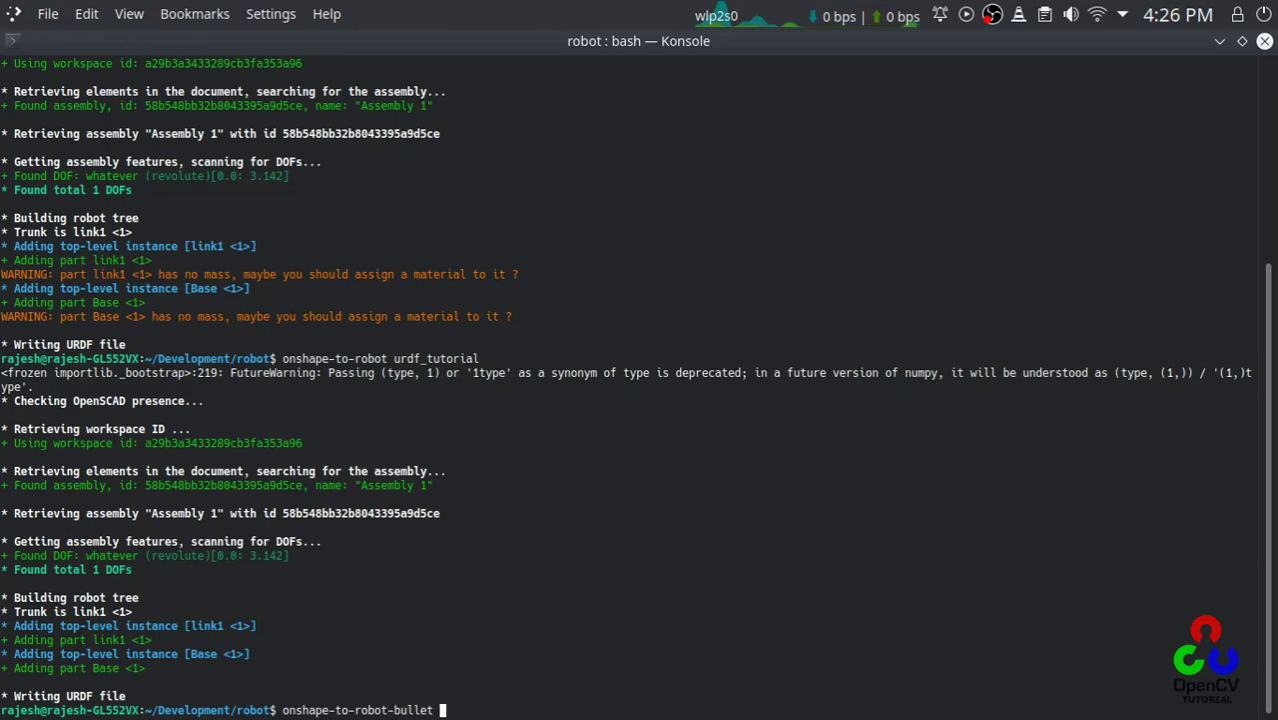
text(-bullet urdf_tutorial/)
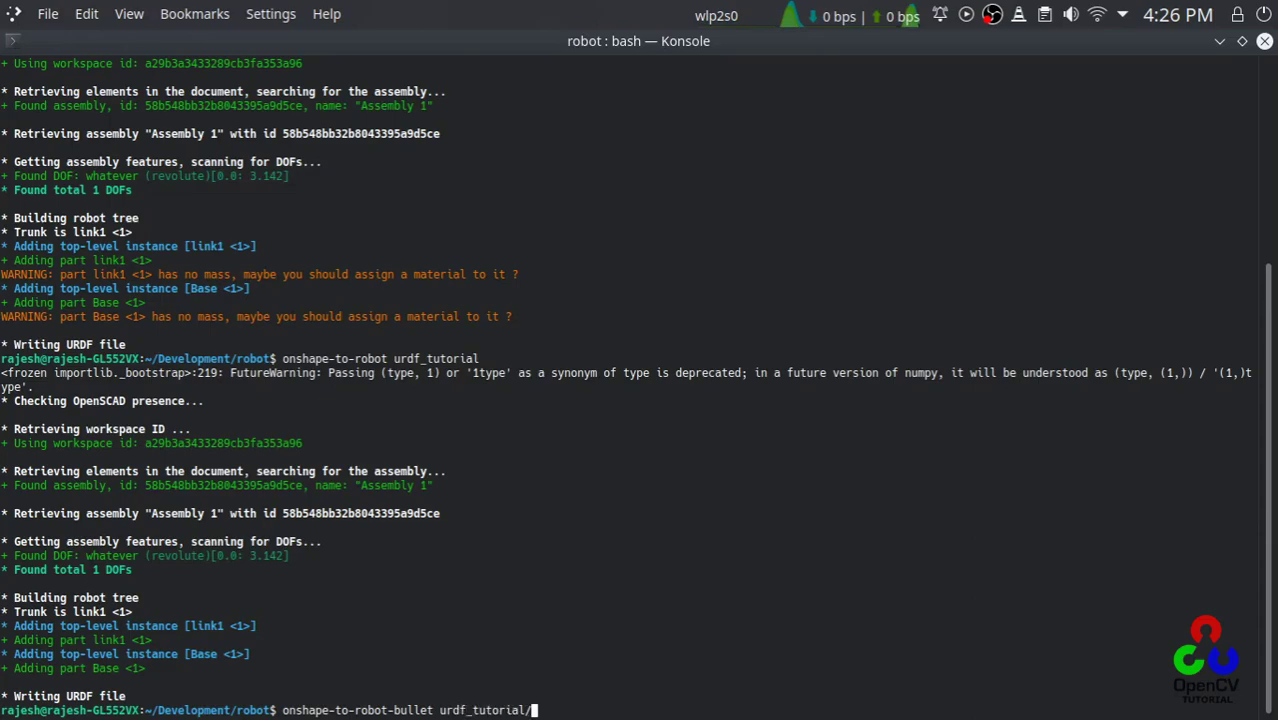
key(Return)
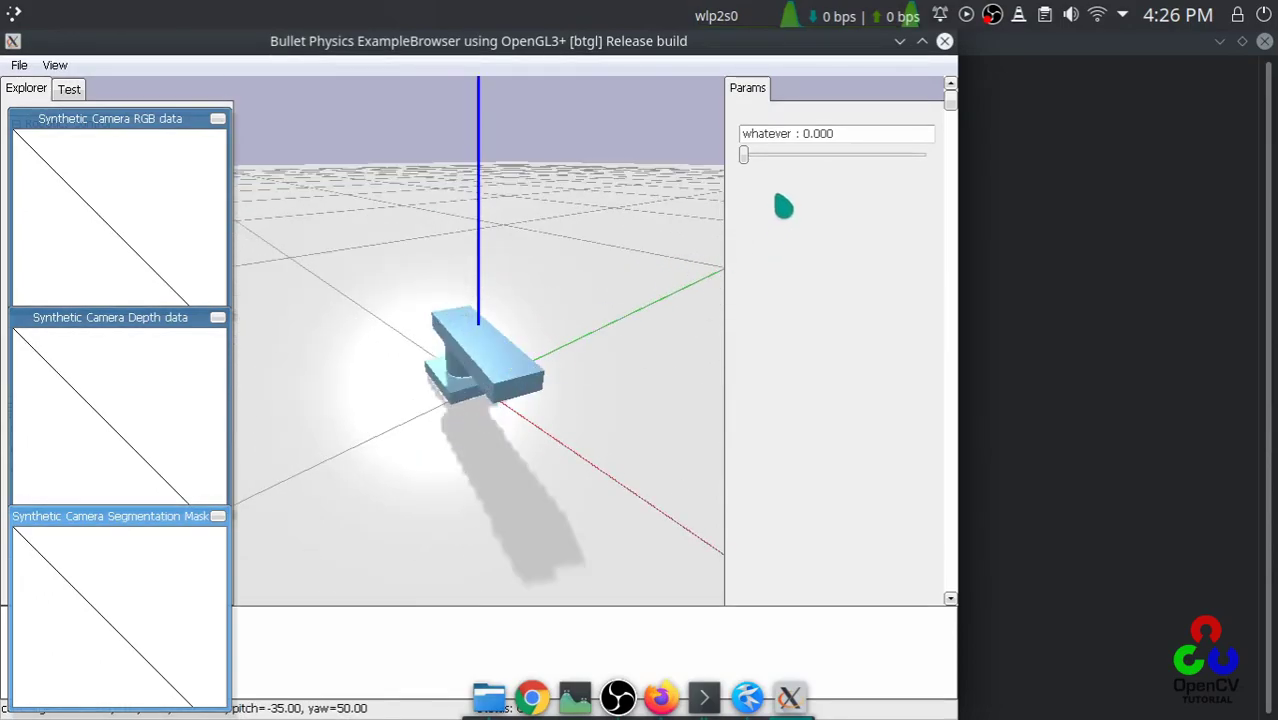
Step: Test the arm's rotation by varying the "whatever" joint parameter from 0.000 up to 3.125
drag(746, 157, 662, 188)
mouse_move(763, 182)
mouse_down()
mouse_move(870, 171)
mouse_move(927, 191)
mouse_move(745, 191)
mouse_up()
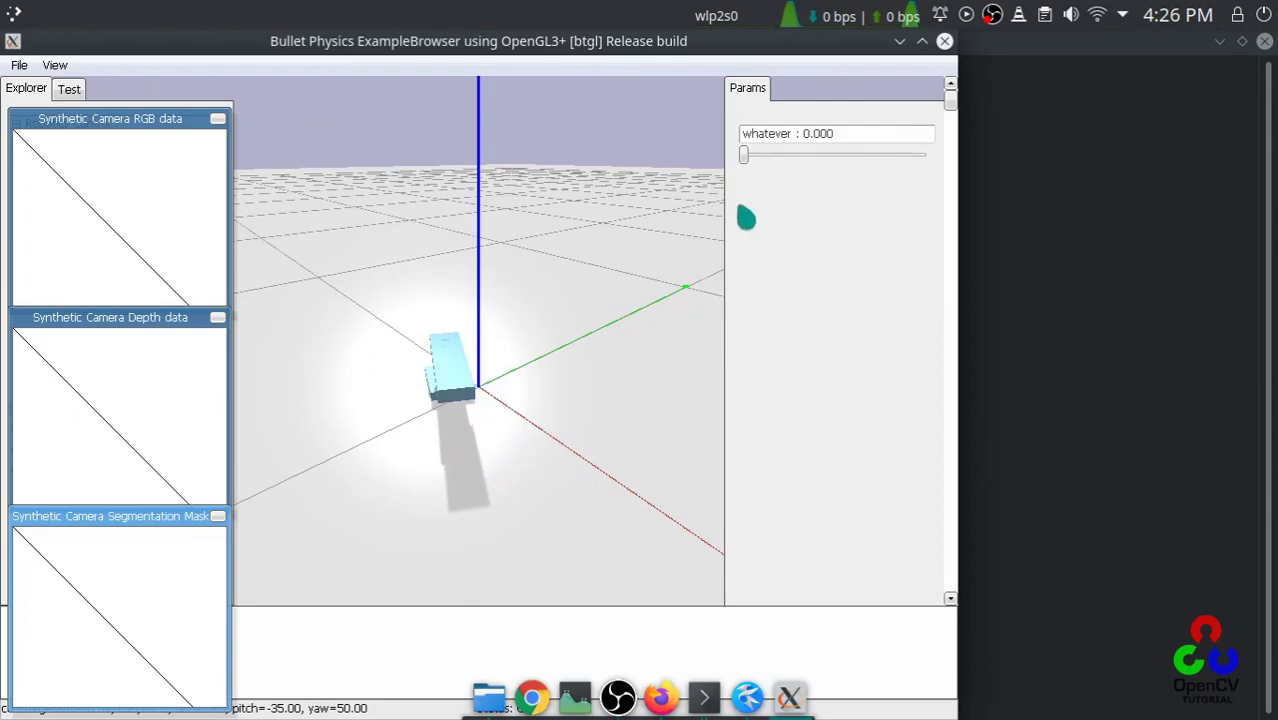
mouse_move(743, 156)
mouse_down()
mouse_move(919, 156)
mouse_move(743, 156)
mouse_up()
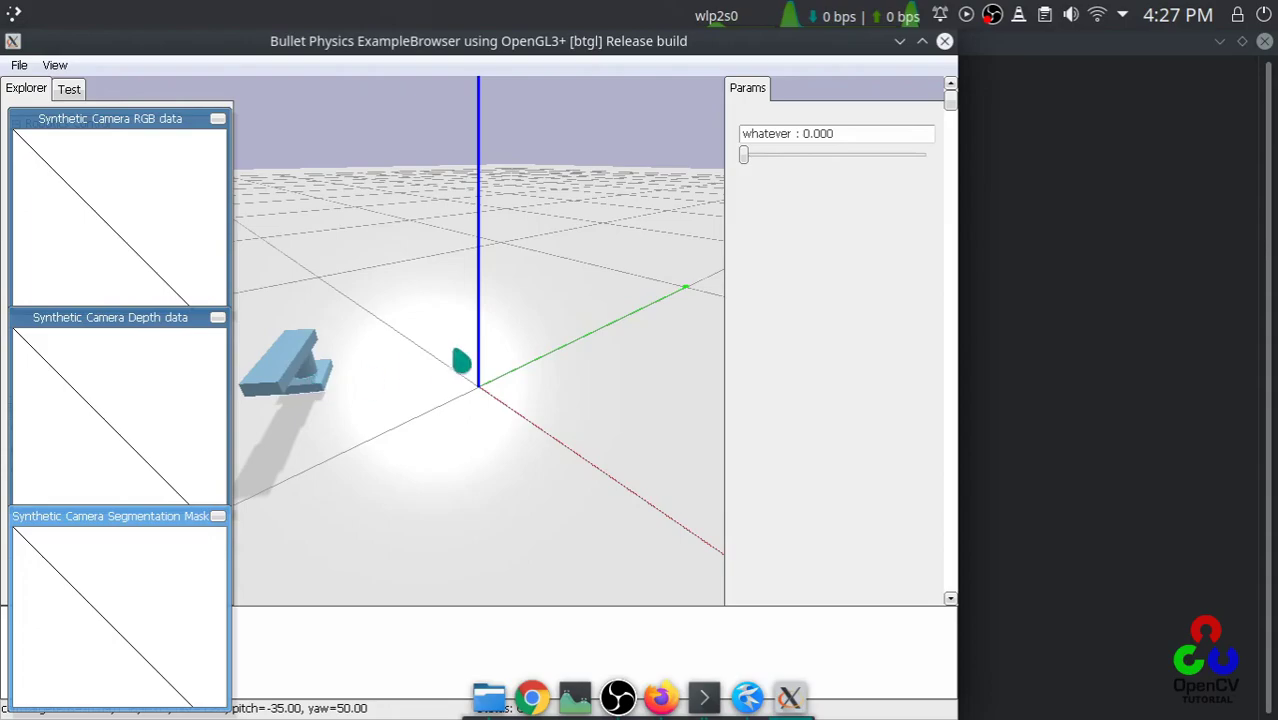
drag(744, 155, 909, 184)
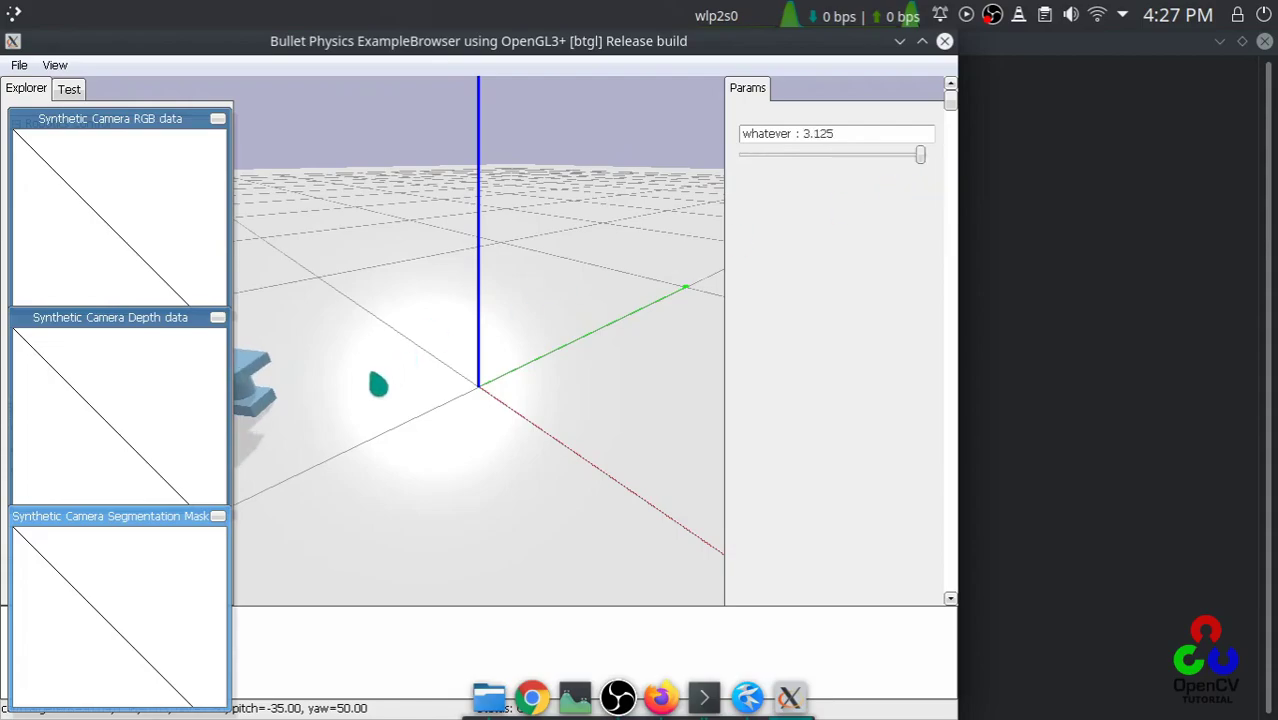
Step: Minimize the synthetic camera RGB, depth and segmentation mask previews, and collapse the Robotics Control tree
click(218, 119)
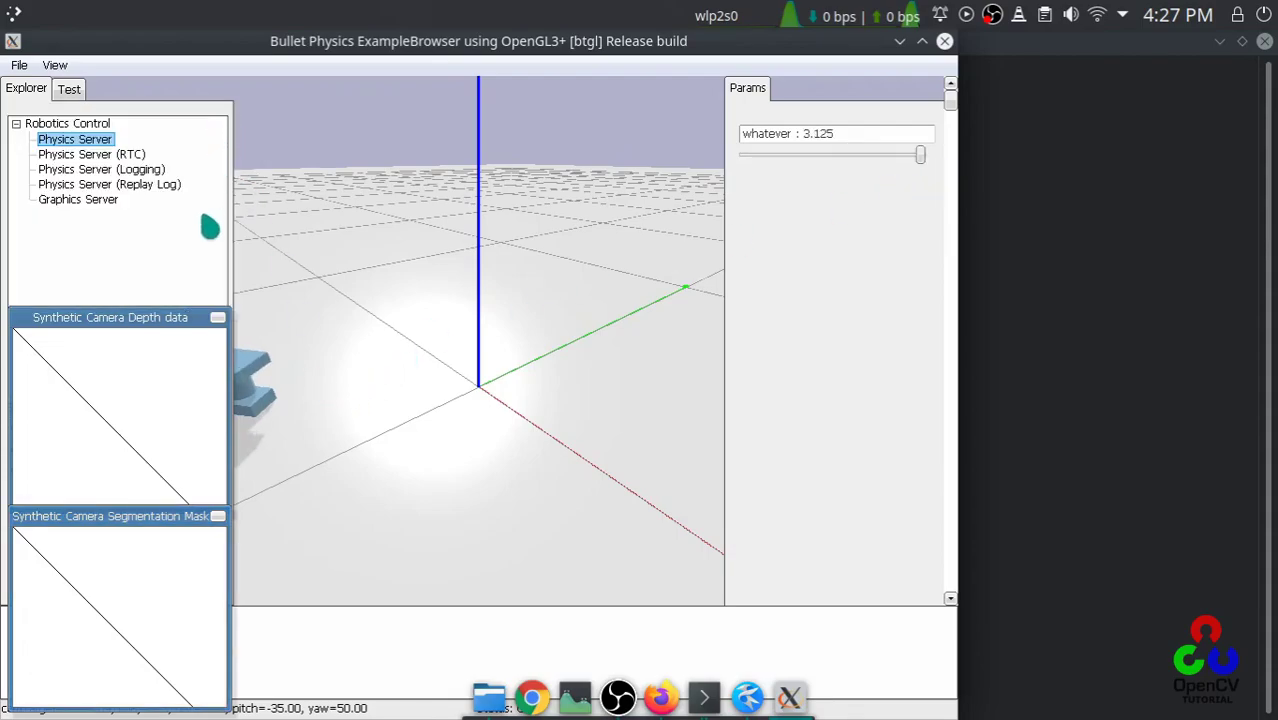
click(217, 317)
click(217, 516)
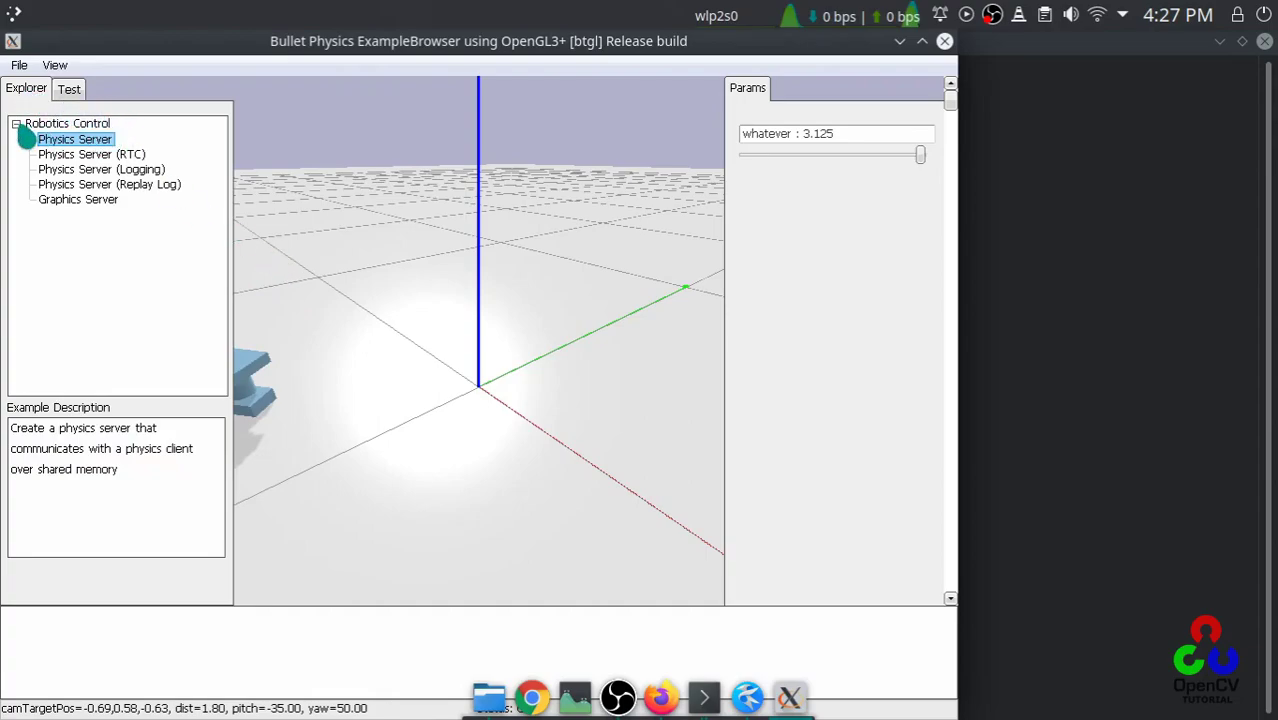
click(16, 123)
Step: View the arm from farther away, set the "whatever" joint to 1.091, and close the Bullet simulator
scroll(250, 374, down, 3)
scroll(254, 391, down, 1)
scroll(255, 395, up, 5)
scroll(257, 406, down, 5)
scroll(266, 405, up, 2)
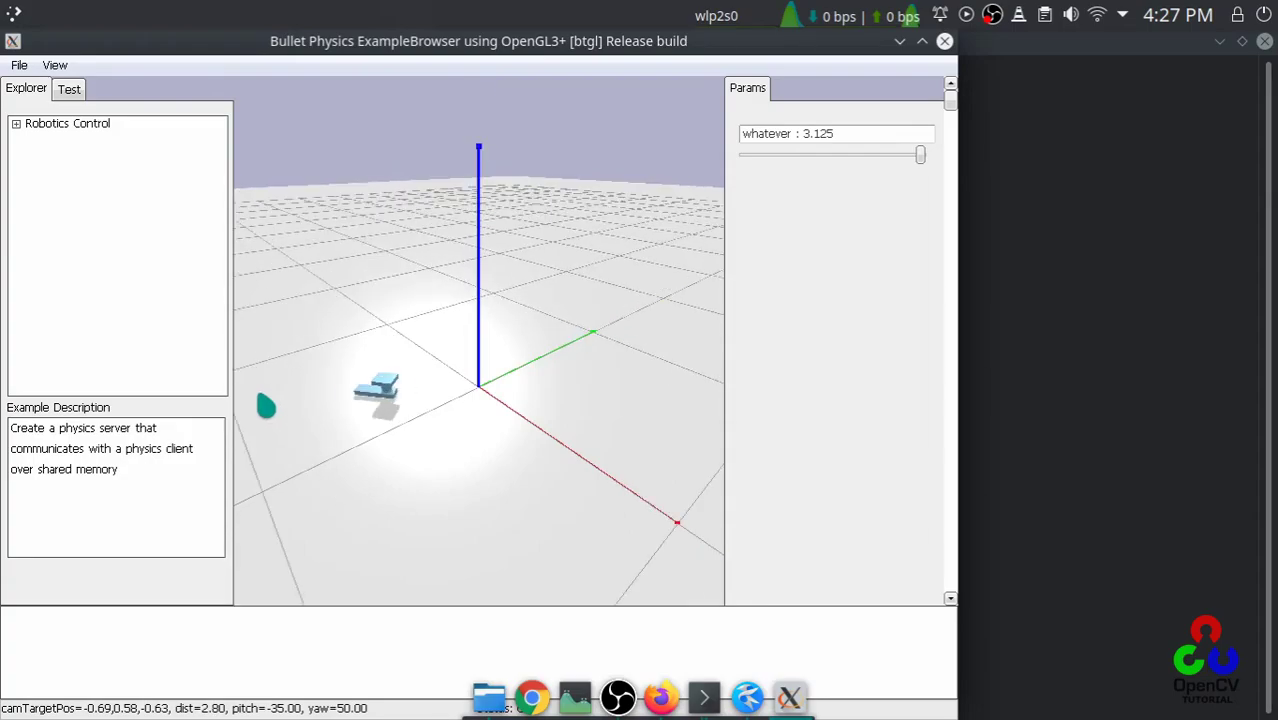
scroll(266, 405, up, 1)
drag(841, 168, 813, 197)
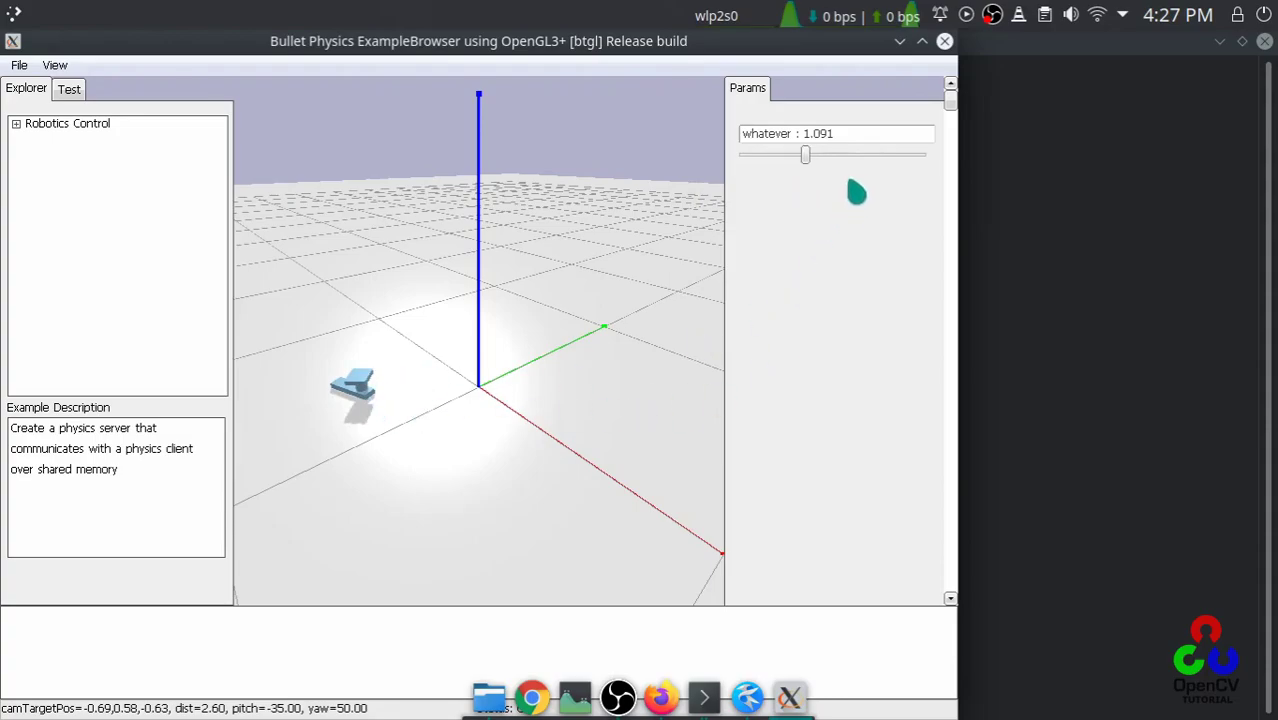
click(944, 42)
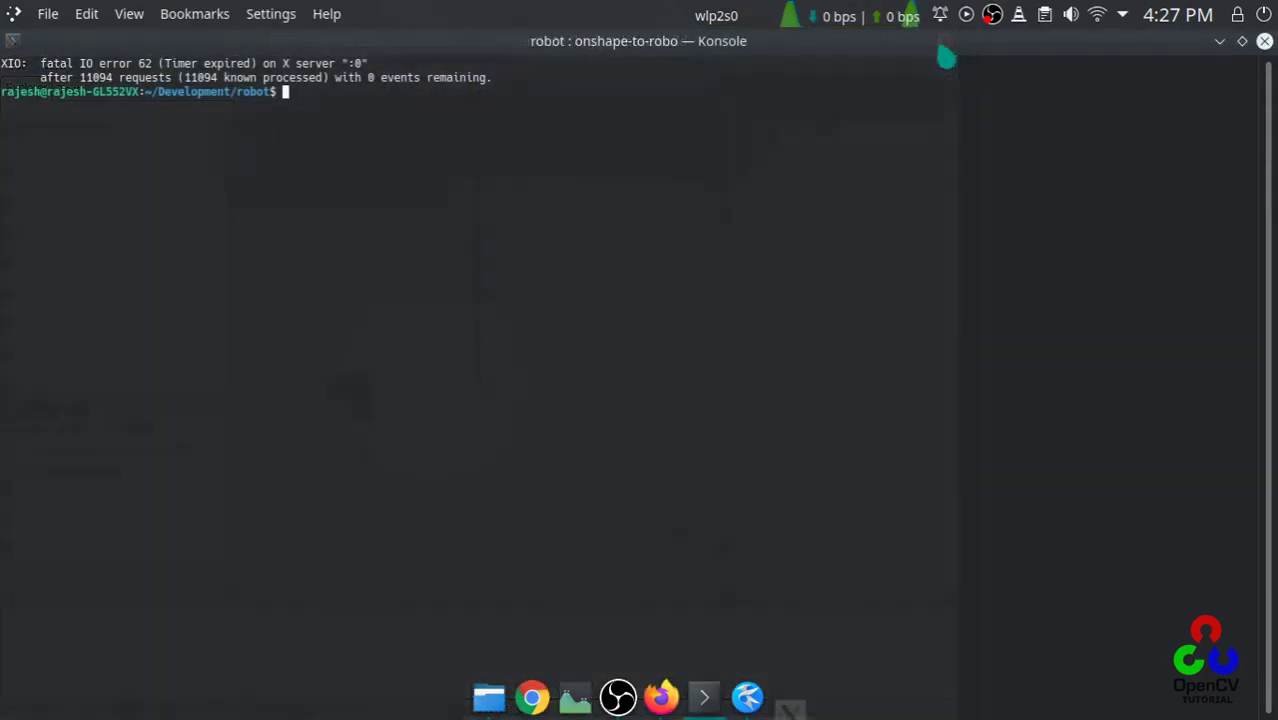
Step: Switch to Onshape and select the dof_whatever mate in Assembly 1 to examine the joint between Base and link1
key(alt+Tab)
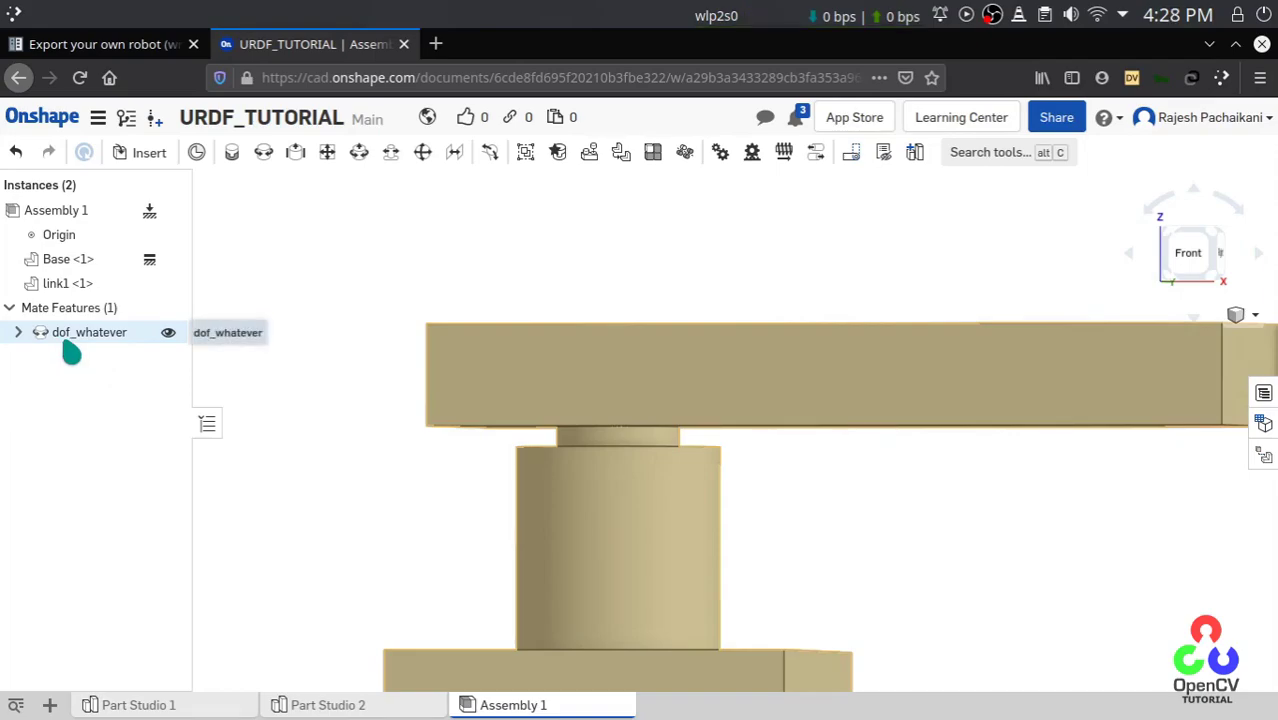
click(100, 332)
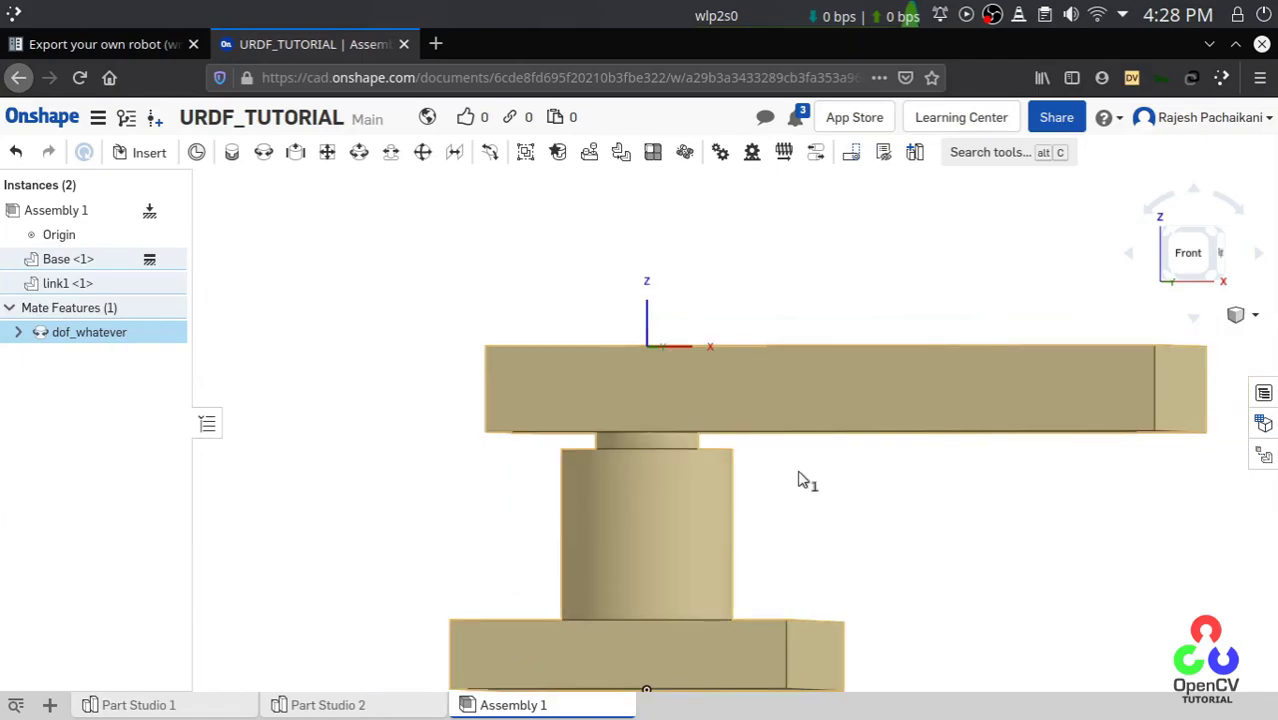
scroll(805, 480, down, 2)
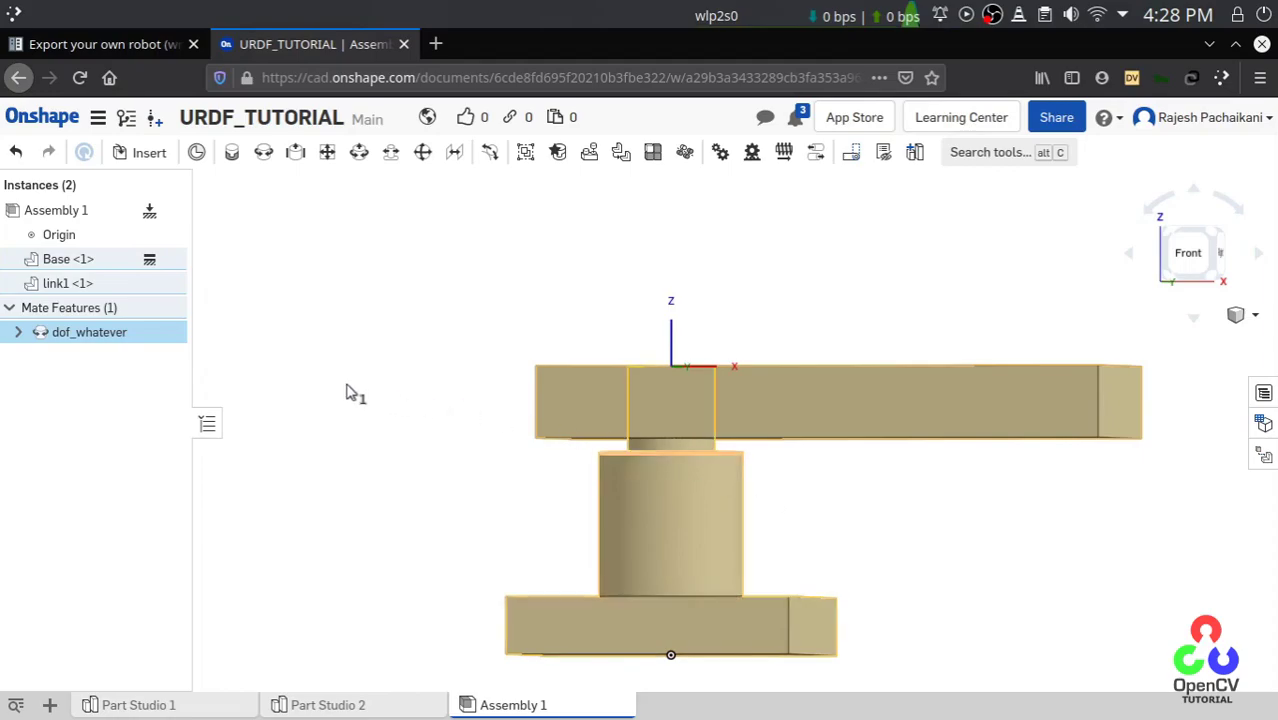